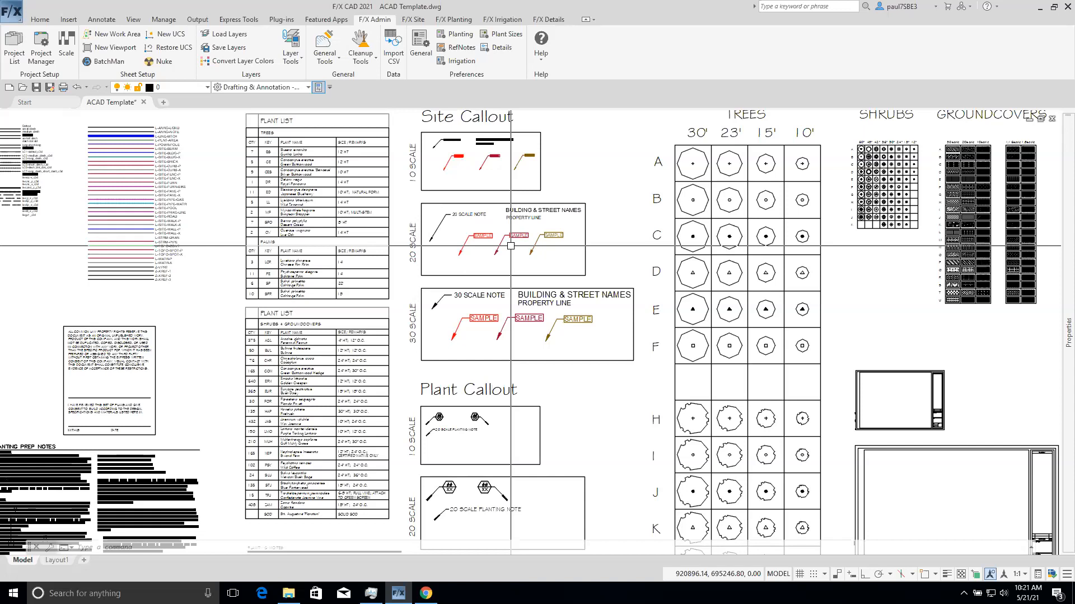
# - Open the layer manager to see the layers behind the template's linetype and layer samples
pyautogui.moveTo(694, 253); pyautogui.dragTo(827, 270, button='middle')
pyautogui.scroll(2, 258, 232)
pyautogui.moveTo(257, 232); pyautogui.dragTo(483, 264, button='middle')
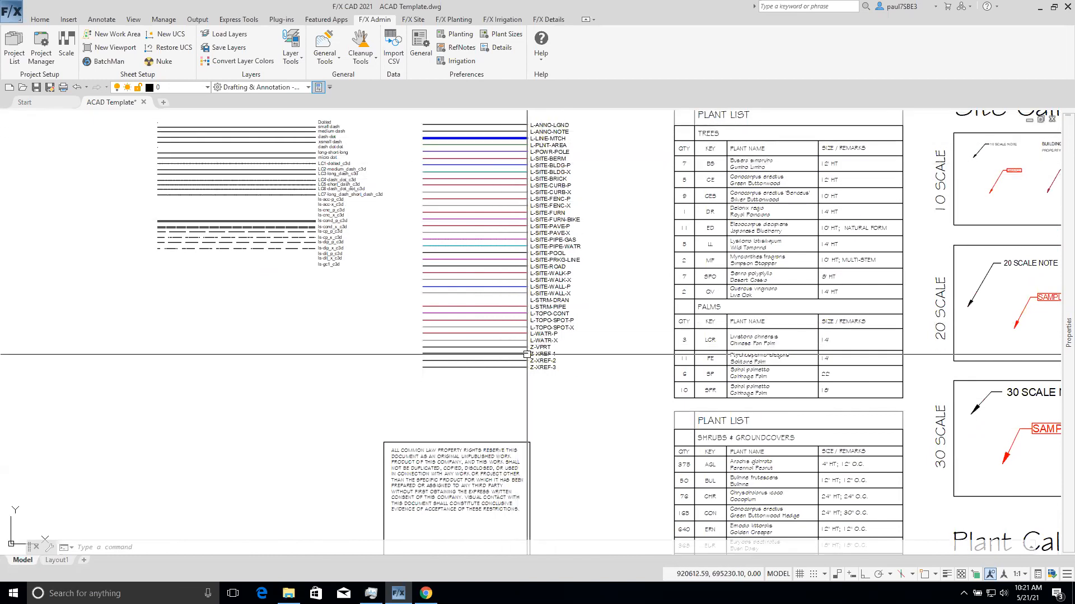
pyautogui.write('la')
pyautogui.press('Return')
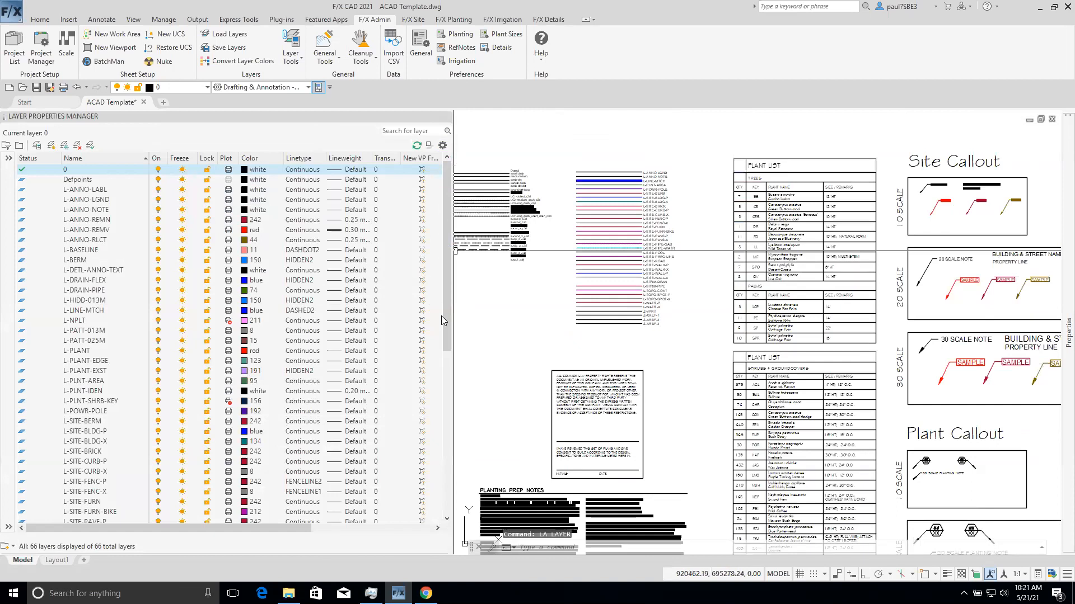
# - Examine the template's planting prep notes, general notes, planting notes and plant list blocks
pyautogui.doubleClick(528, 324)
pyautogui.scroll(-2, 563, 388)
pyautogui.scroll(4, 572, 413)
pyautogui.scroll(2, 573, 412)
pyautogui.scroll(-2, 573, 412)
pyautogui.scroll(2, 573, 413)
pyautogui.moveTo(572, 413)
pyautogui.mouseDown(button='middle')
pyautogui.moveTo(599, 204)
pyautogui.moveTo(623, 221)
pyautogui.moveTo(694, 221)
pyautogui.moveTo(637, 199)
pyautogui.mouseUp(button='middle')
pyautogui.scroll(-2, 604, 225)
pyautogui.scroll(2, 605, 220)
pyautogui.scroll(-2, 664, 233)
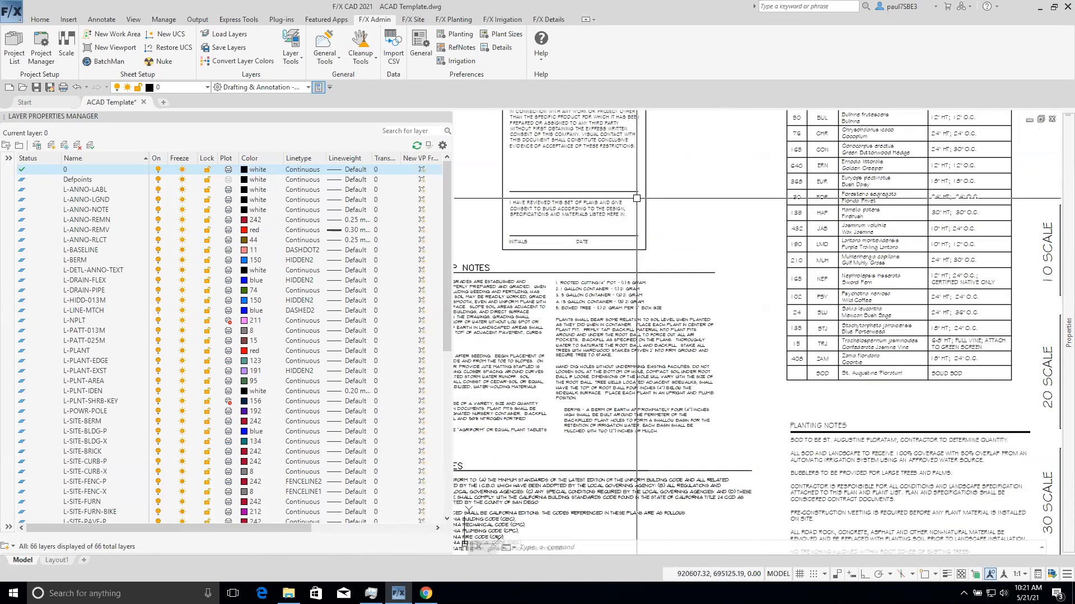
pyautogui.scroll(-2, 636, 198)
pyautogui.scroll(2, 752, 212)
pyautogui.moveTo(751, 212); pyautogui.dragTo(619, 263)
pyautogui.scroll(-2, 619, 263)
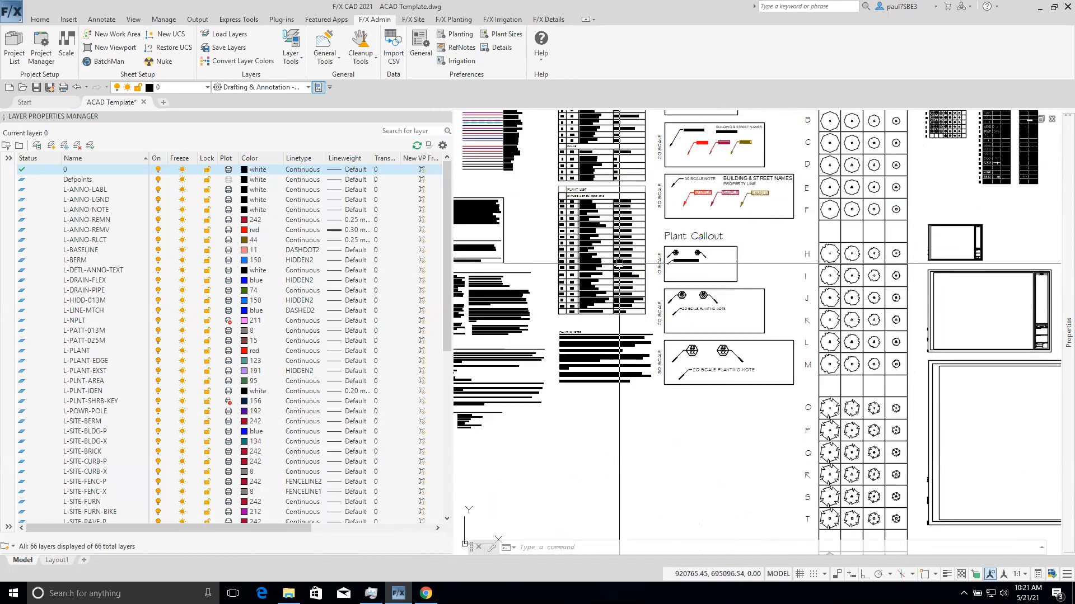
# - Examine the template's site and plant callouts, tree, shrub and groundcover symbols, title blocks and details
pyautogui.scroll(2, 749, 257)
pyautogui.moveTo(821, 261)
pyautogui.mouseDown(button='middle')
pyautogui.moveTo(553, 252)
pyautogui.moveTo(591, 244)
pyautogui.moveTo(662, 295)
pyautogui.moveTo(663, 355)
pyautogui.mouseUp(button='middle')
pyautogui.scroll(-2, 575, 248)
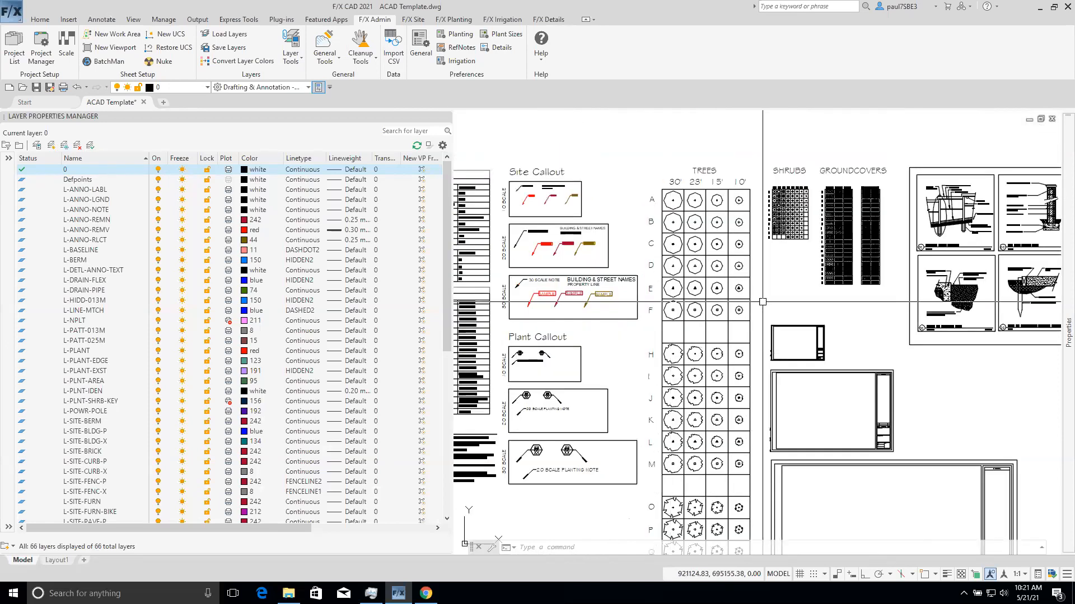
pyautogui.scroll(2, 728, 301)
pyautogui.scroll(-2, 719, 298)
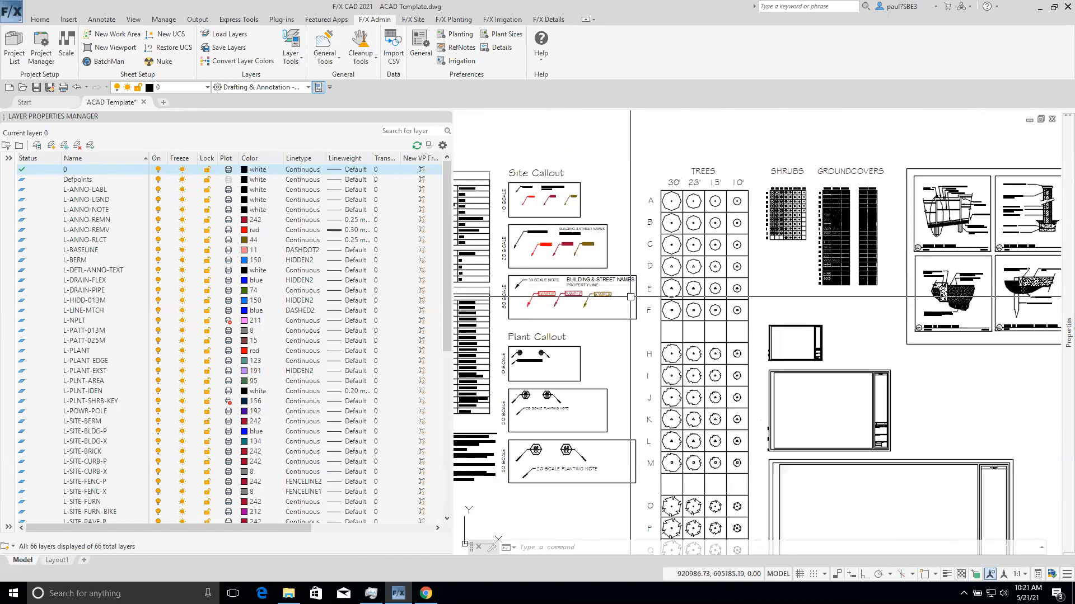
pyautogui.scroll(-2, 747, 208)
pyautogui.scroll(2, 683, 261)
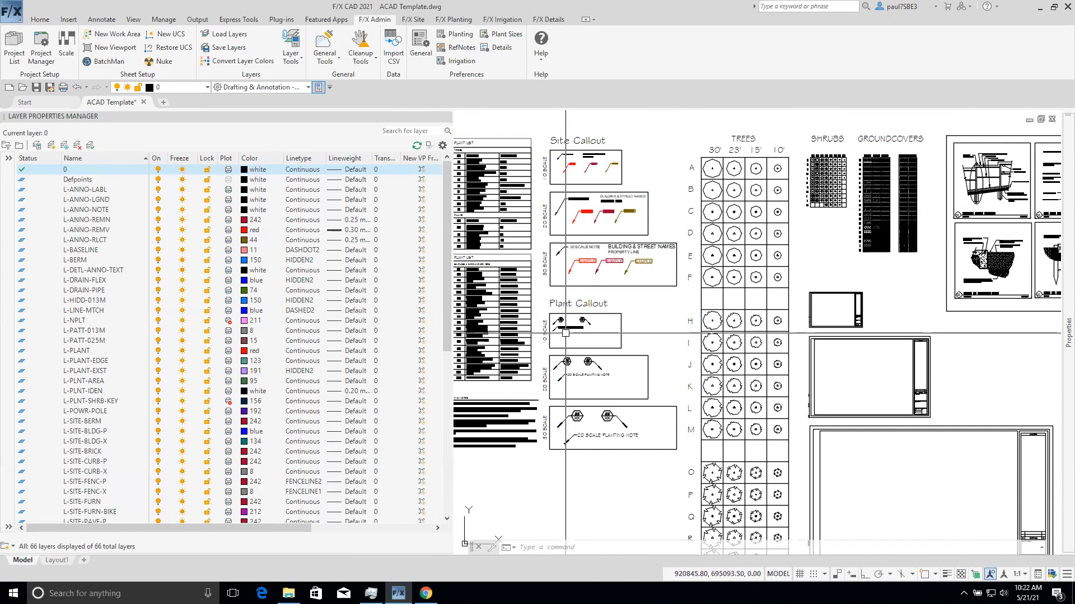
pyautogui.scroll(-5, 566, 331)
pyautogui.scroll(1, 777, 308)
pyautogui.scroll(4, 694, 312)
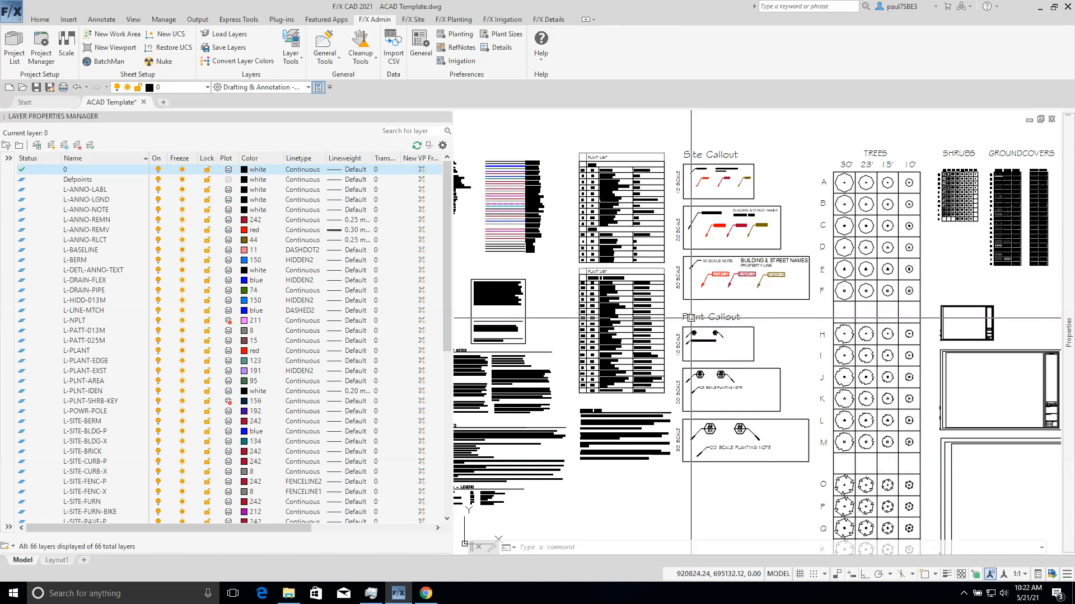
pyautogui.scroll(-5, 688, 320)
pyautogui.scroll(5, 687, 321)
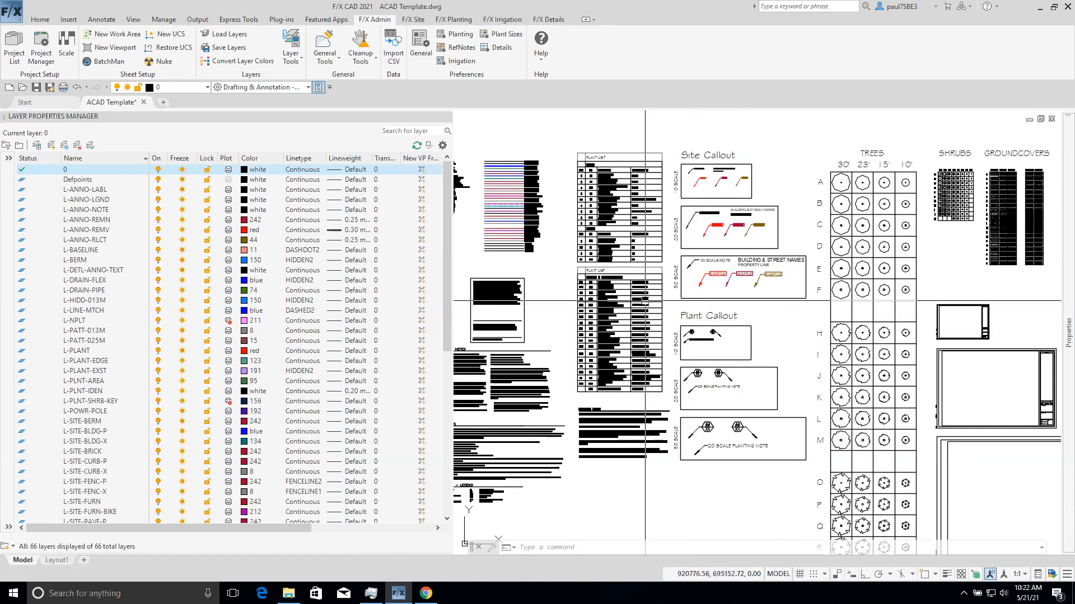
pyautogui.moveTo(646, 301); pyautogui.dragTo(792, 317, button='middle')
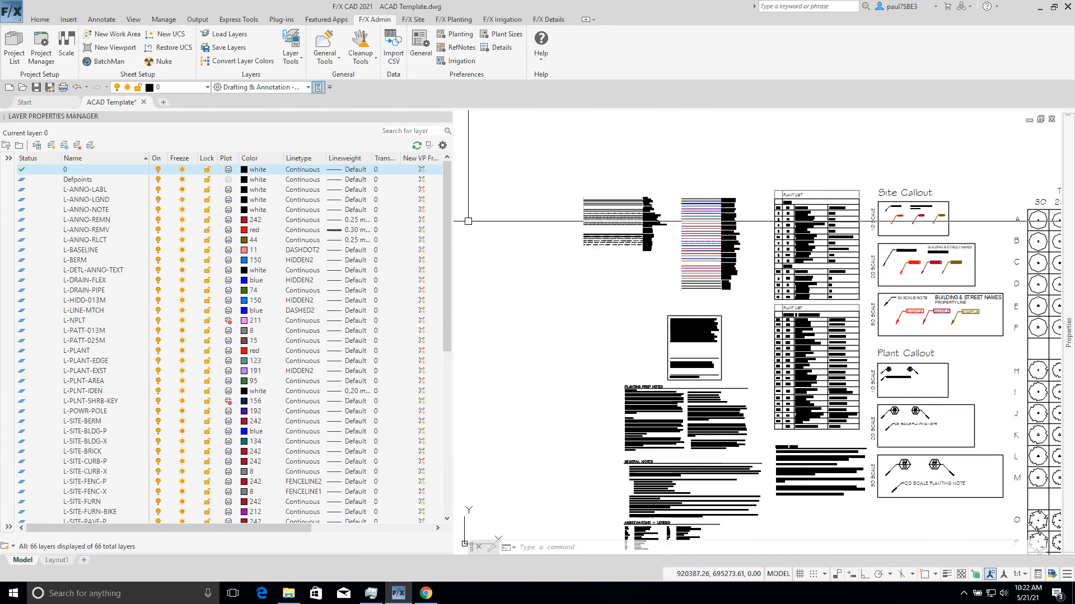
# - Start saving the template's layers and create a folder named YOUR OFFICE LAYERS inside the Layers folder
pyautogui.scroll(-6, 431, 291)
pyautogui.scroll(-4, 429, 324)
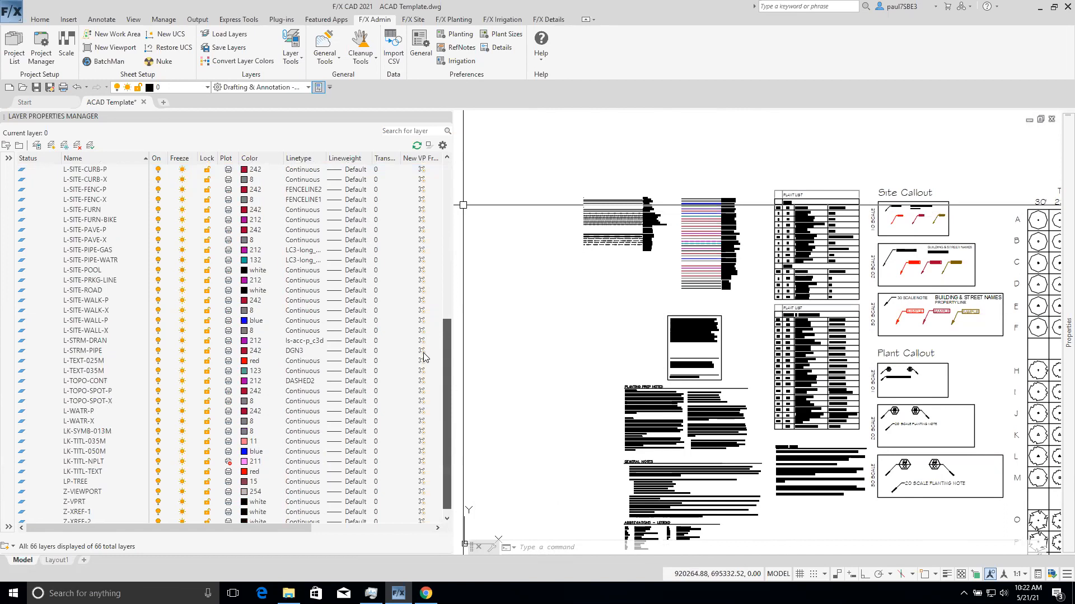
pyautogui.scroll(8, 425, 350)
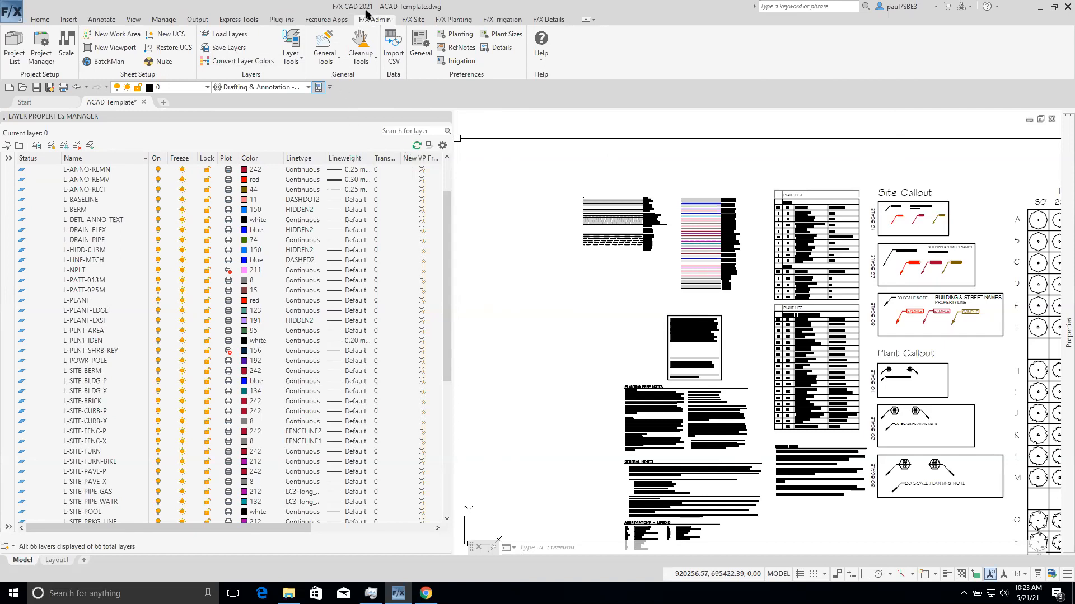
pyautogui.click(236, 50)
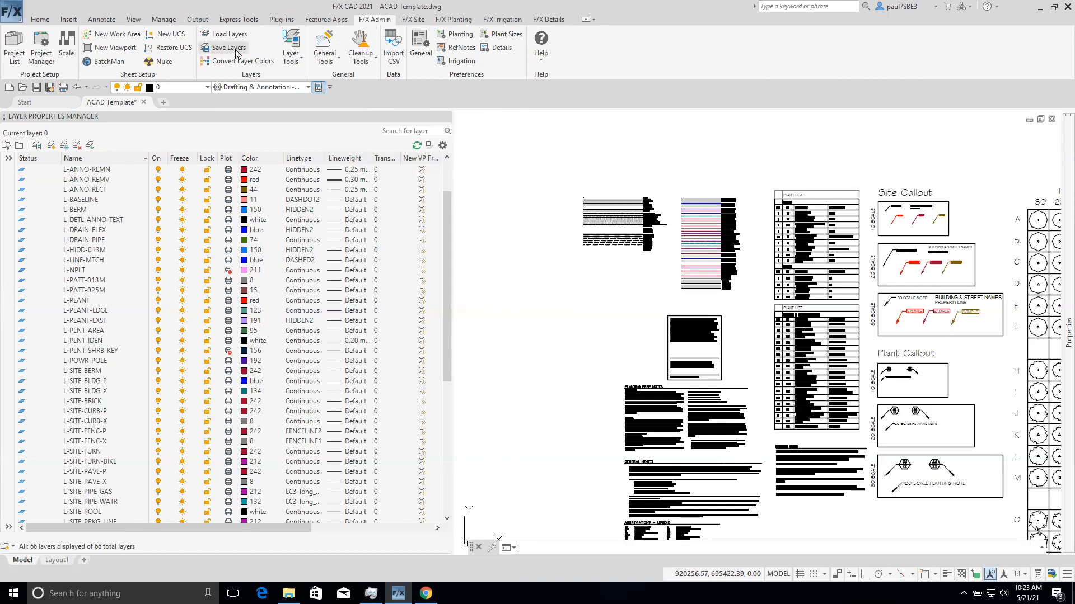
pyautogui.moveTo(880, 273); pyautogui.dragTo(498, 148)
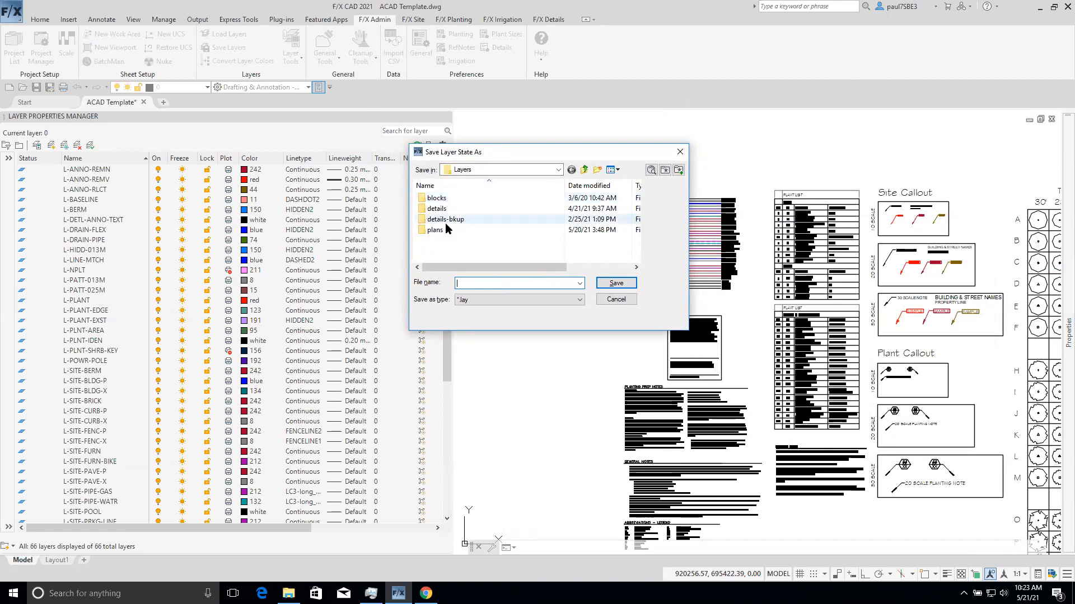
pyautogui.click(664, 169)
pyautogui.click(456, 231)
pyautogui.write('YOU')
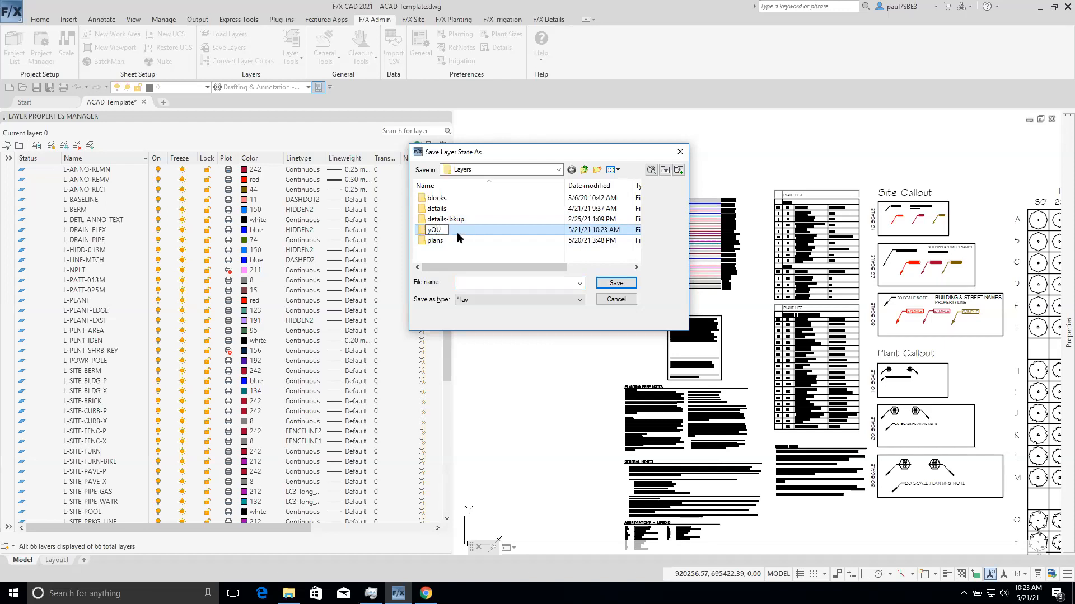
pyautogui.write('R OFFICE LAYERS')
pyautogui.press('Return')
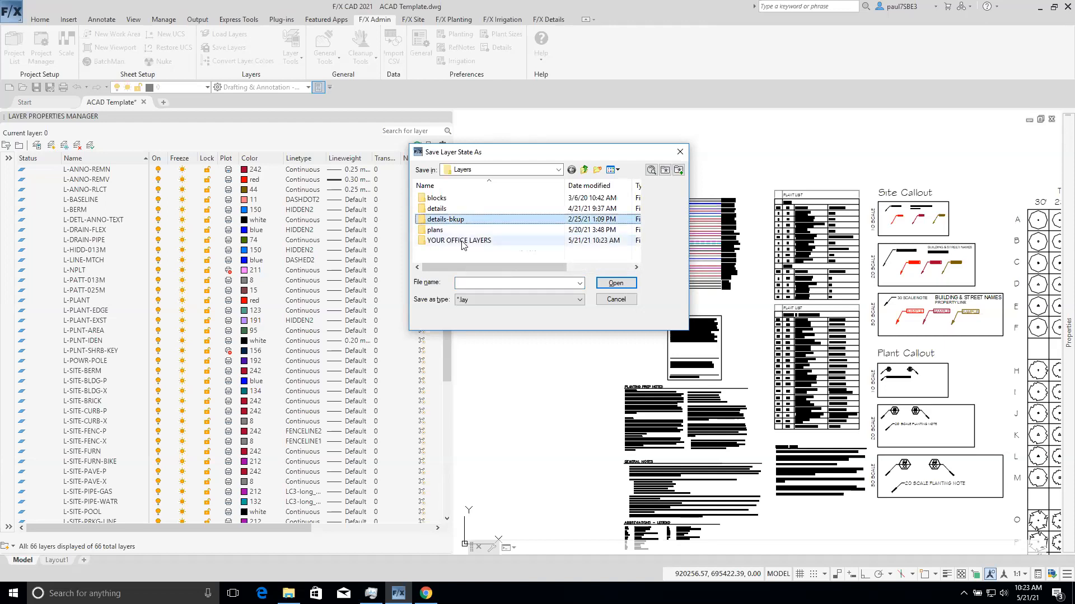
# - Save the layer state as LANDSCAPE PLAN in the YOUR OFFICE LAYERS folder
pyautogui.doubleClick(463, 242)
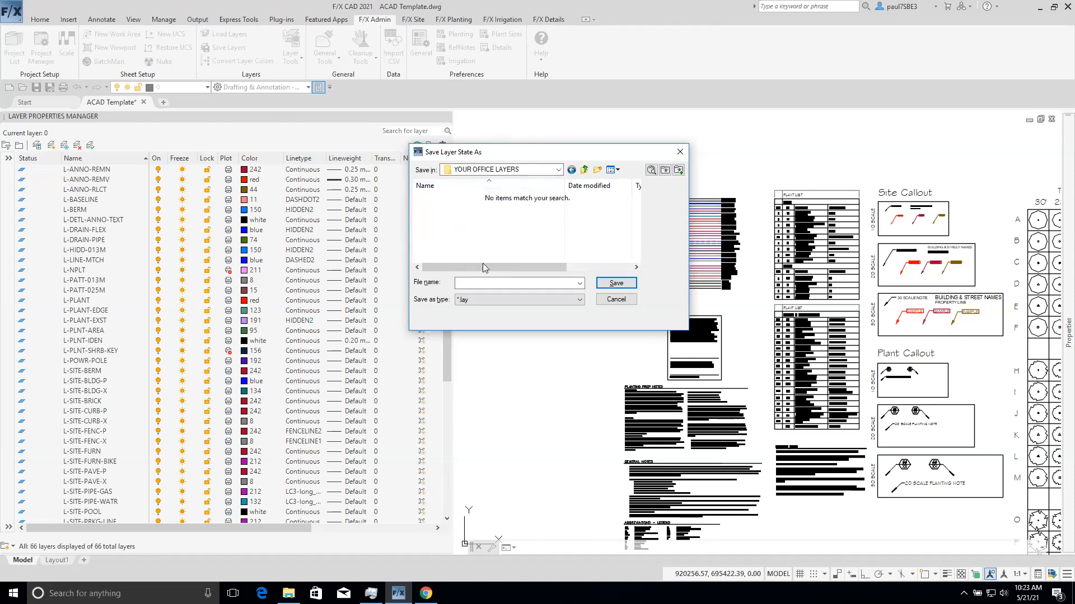
pyautogui.click(485, 284)
pyautogui.click(616, 284)
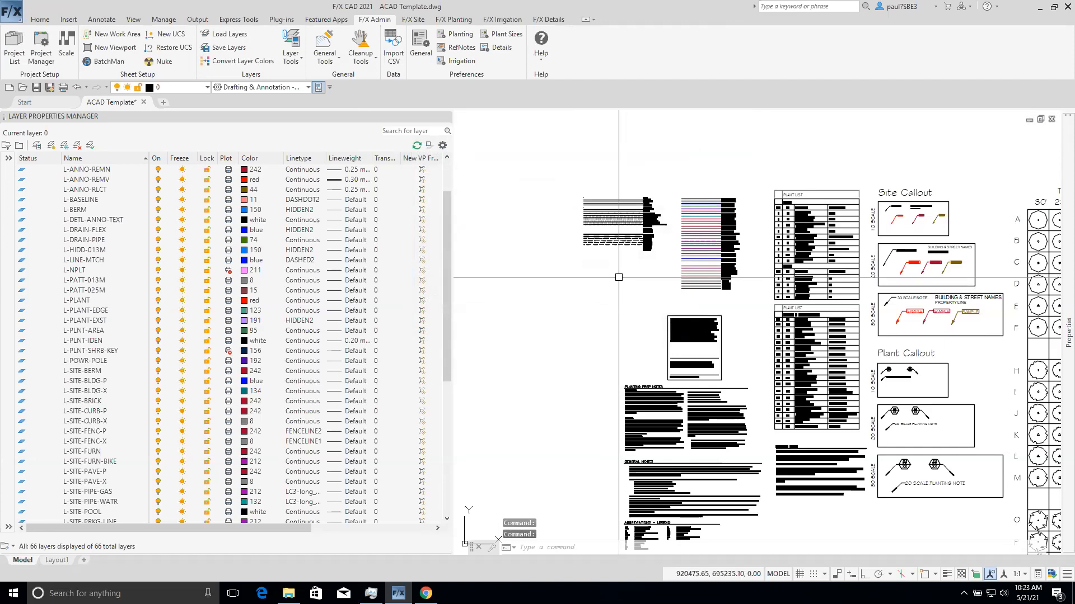
# - Create a new drawing, load the LANDSCAPE PLAN layer state from YOUR OFFICE LAYERS into it, and review the layer list
pyautogui.click(163, 102)
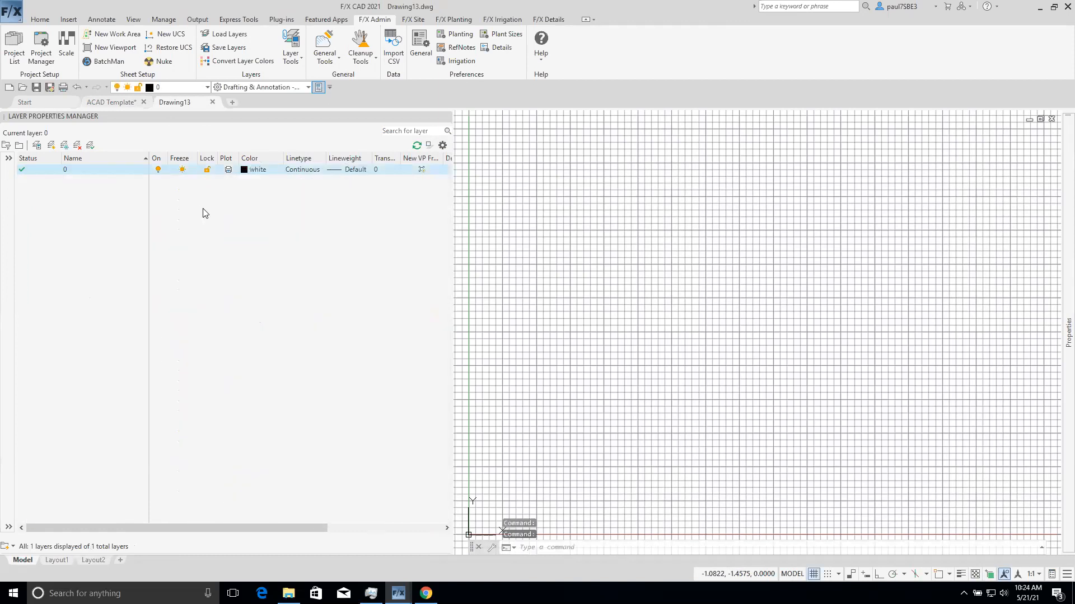
pyautogui.click(215, 40)
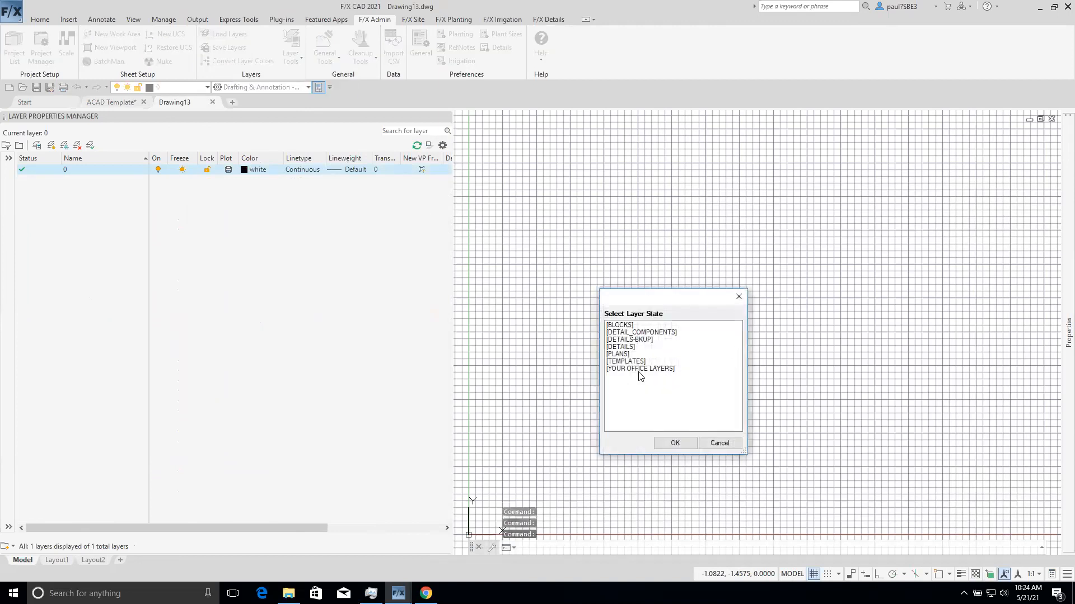
pyautogui.click(619, 370)
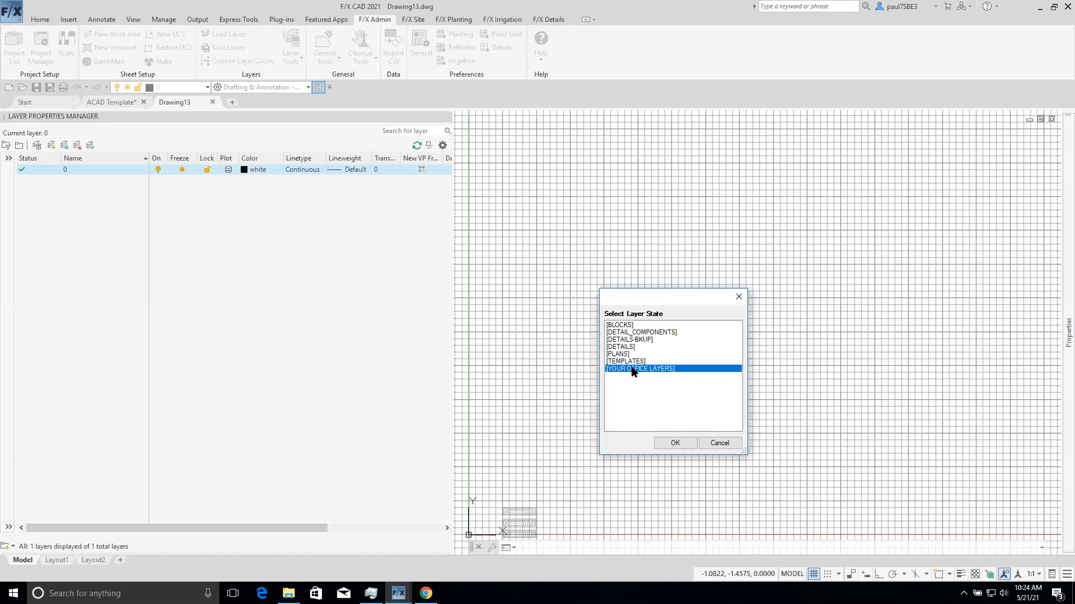
pyautogui.click(670, 439)
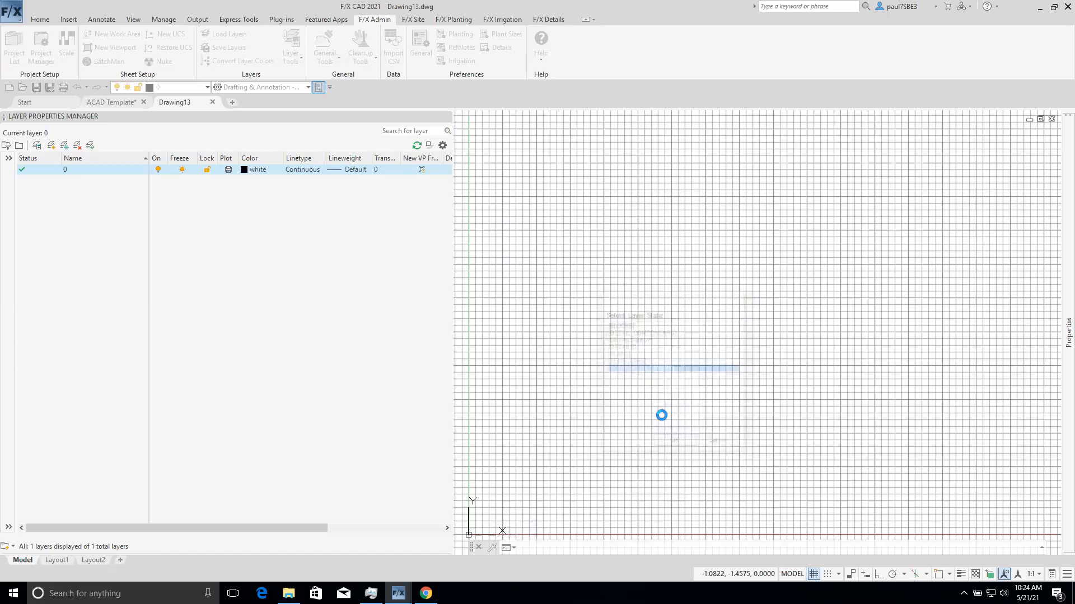
pyautogui.click(639, 326)
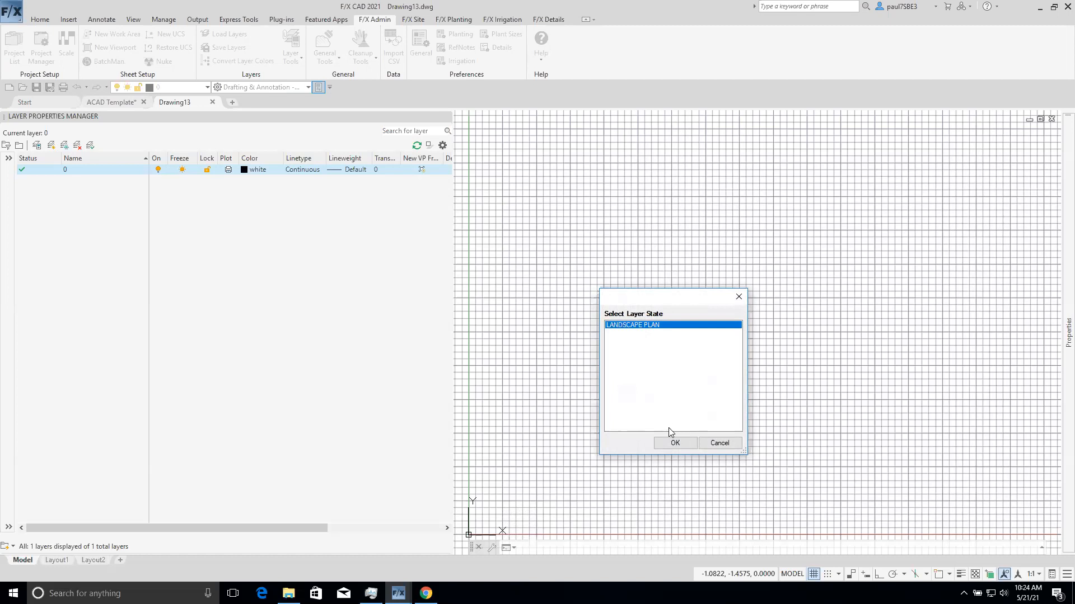
pyautogui.click(675, 443)
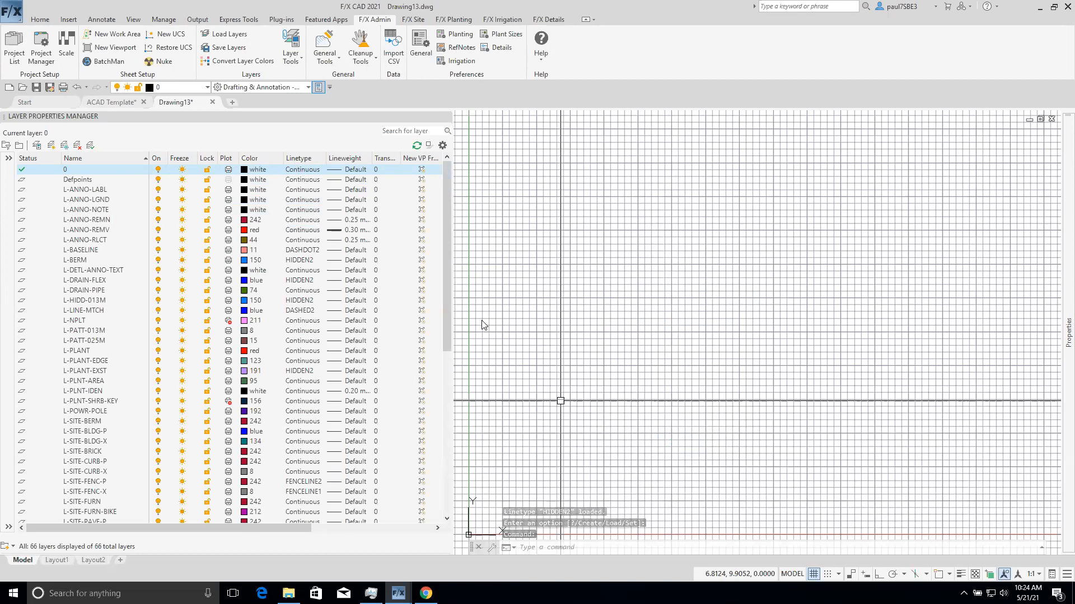
pyautogui.moveTo(252, 527)
pyautogui.mouseDown()
pyautogui.moveTo(420, 523)
pyautogui.moveTo(298, 524)
pyautogui.mouseUp()
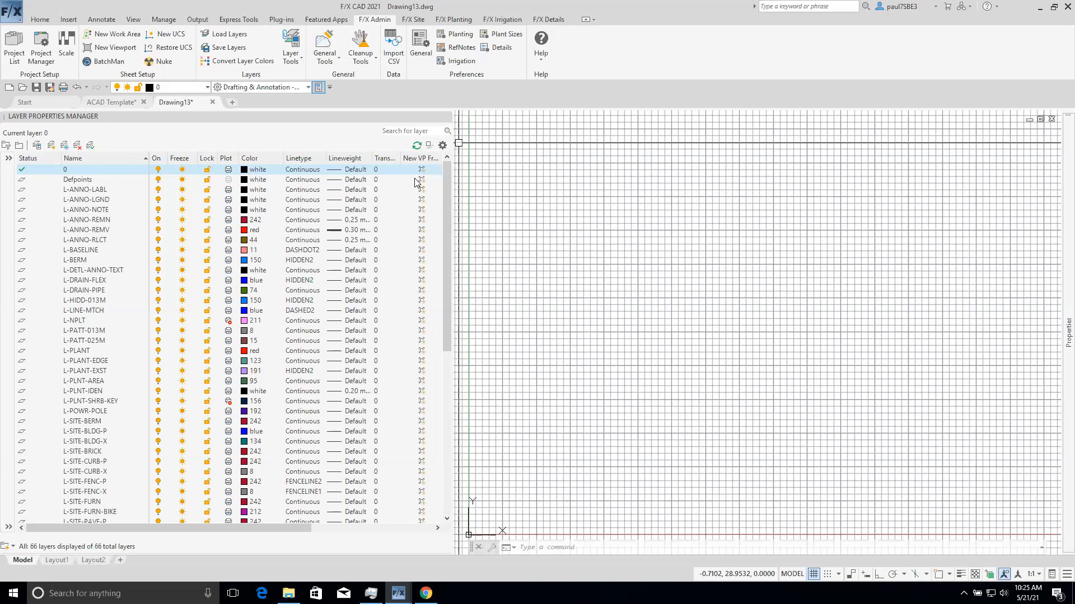
pyautogui.moveTo(445, 197); pyautogui.dragTo(450, 351)
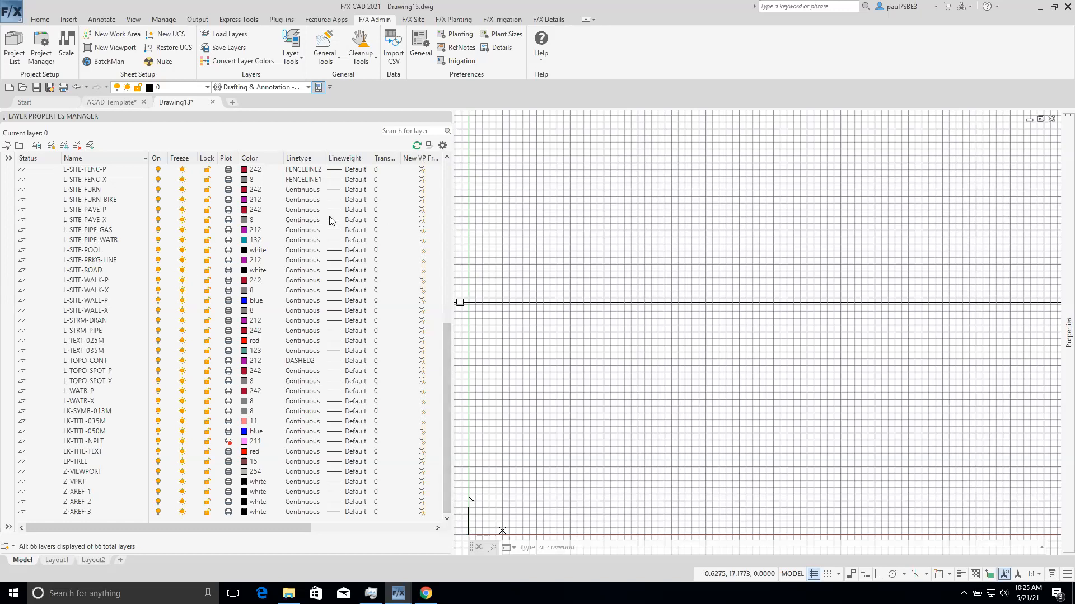
# - Return to the ACAD Template drawing and examine its linetype samples, layer samples, notes, plant lists and callouts
pyautogui.click(116, 104)
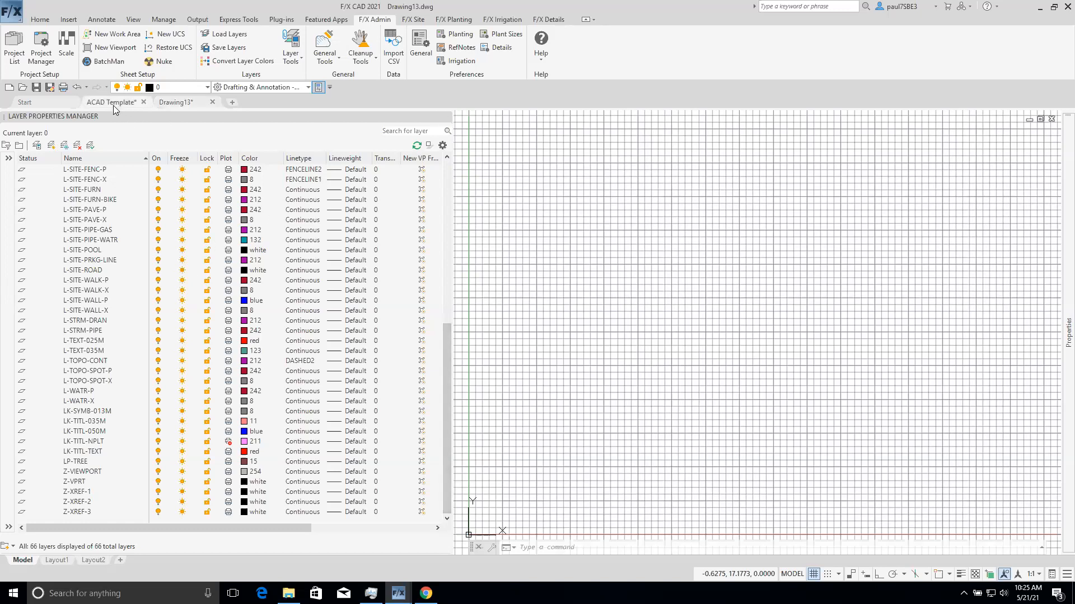
pyautogui.scroll(-1, 548, 272)
pyautogui.scroll(3, 617, 283)
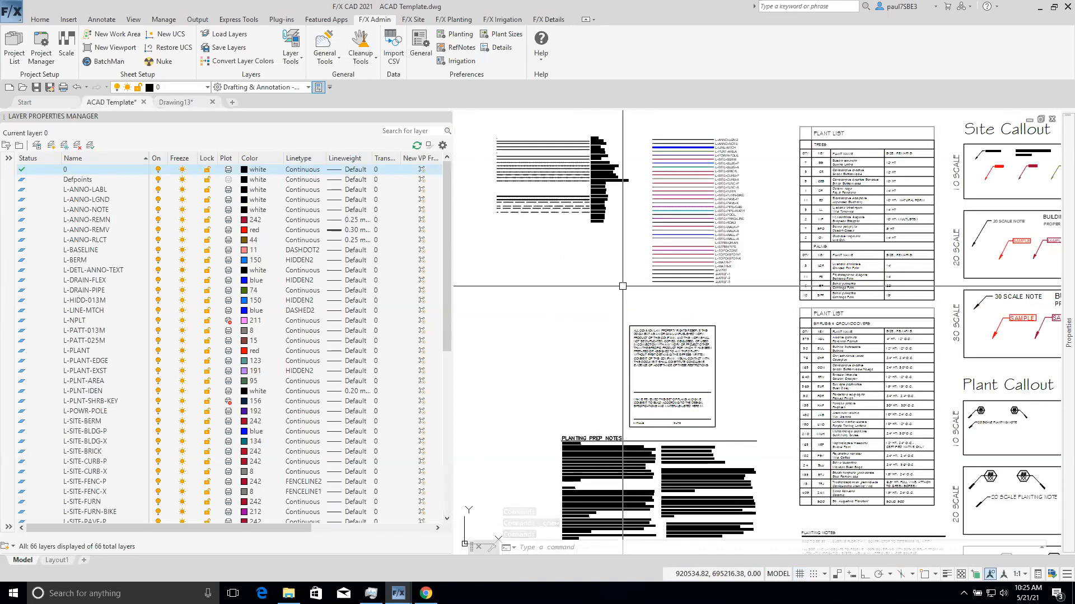
pyautogui.scroll(-2, 622, 286)
pyautogui.scroll(2, 622, 286)
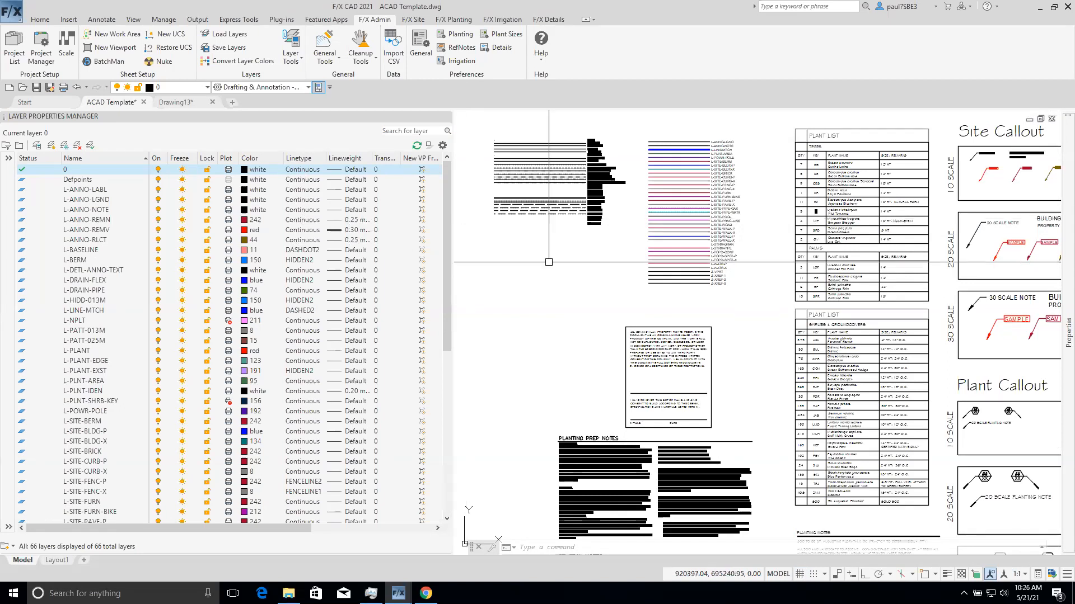
pyautogui.scroll(-3, 557, 271)
pyautogui.scroll(3, 563, 271)
pyautogui.scroll(-3, 546, 280)
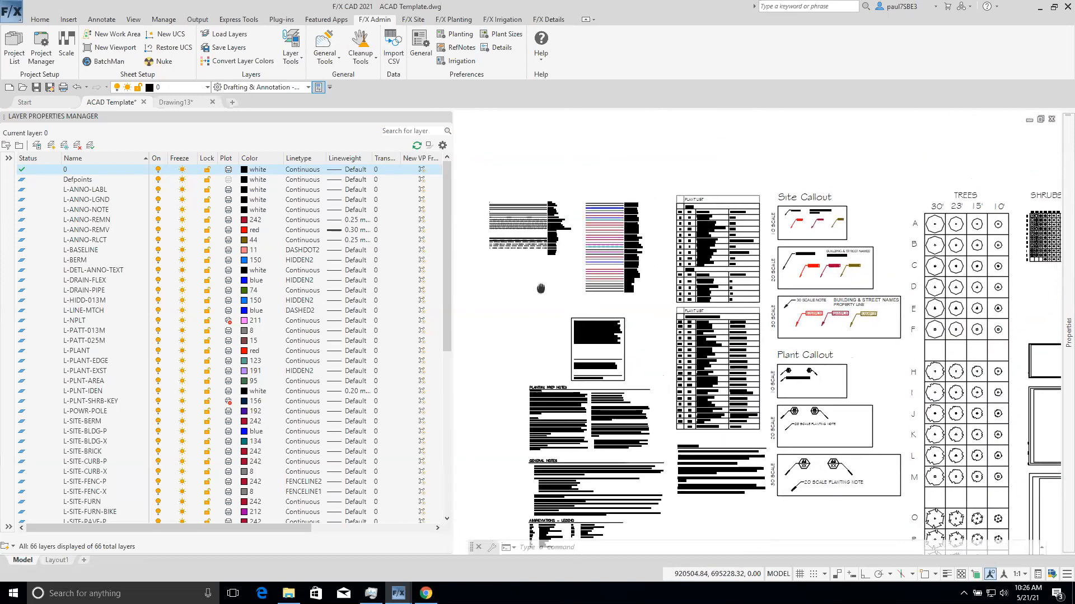
pyautogui.scroll(3, 531, 292)
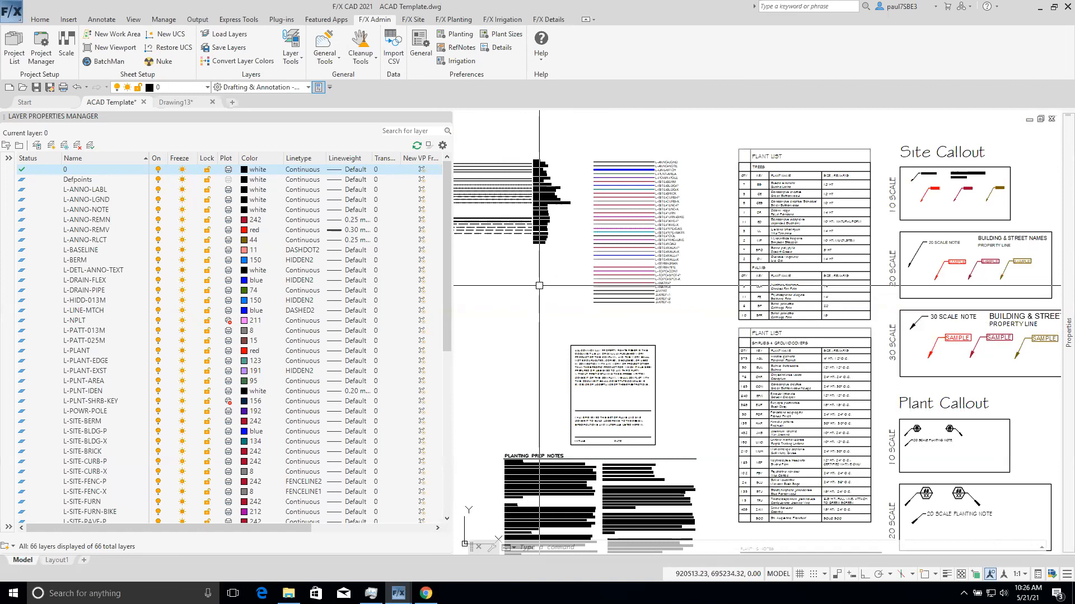
pyautogui.scroll(-2, 539, 285)
pyautogui.scroll(2, 798, 360)
pyautogui.scroll(-2, 787, 336)
pyautogui.moveTo(787, 335); pyautogui.dragTo(746, 251, button='middle')
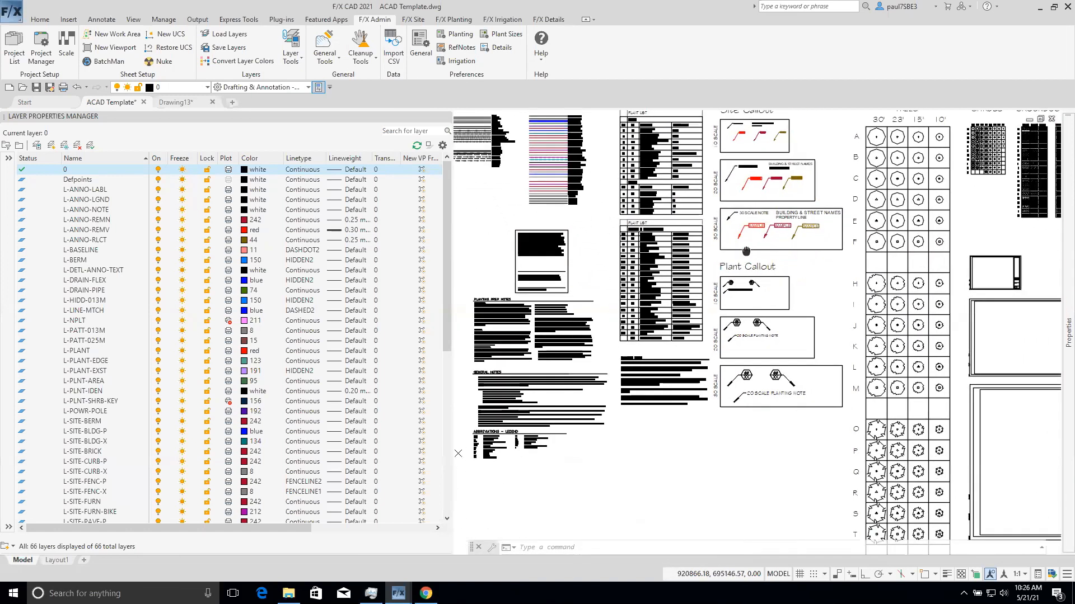
# - Select the planting notes text block below the plant list to inspect it, and clear the selection
pyautogui.scroll(4, 756, 262)
pyautogui.moveTo(678, 303); pyautogui.dragTo(903, 133, button='middle')
pyautogui.rightClick(892, 140)
pyautogui.click(765, 299)
pyautogui.click(739, 314)
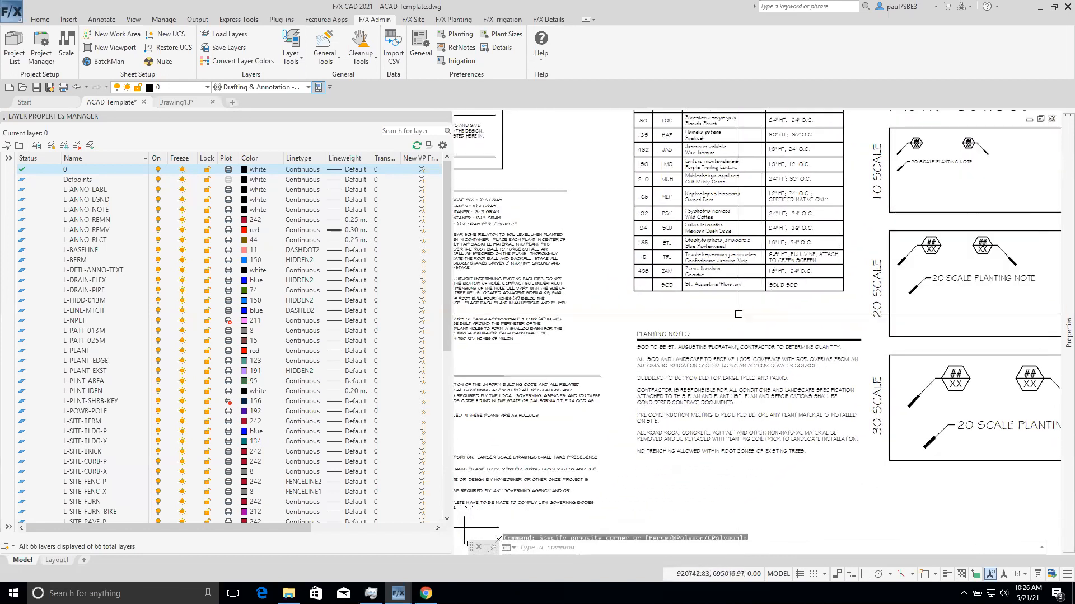
pyautogui.click(678, 368)
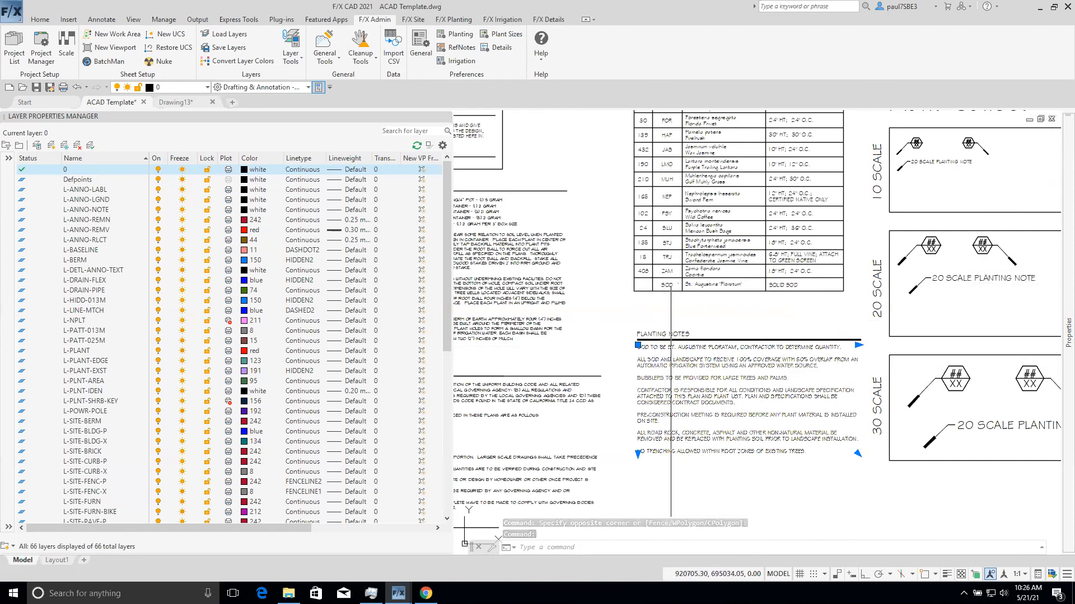
pyautogui.press('Escape')
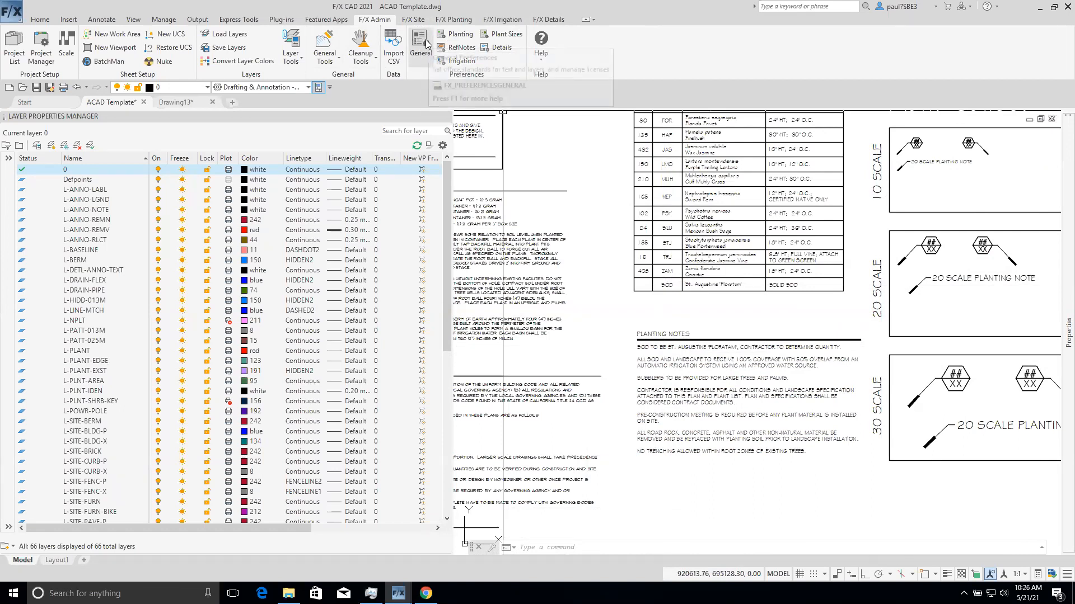
# - Open the general F/X preferences and move the dialog clear of the plant callout samples
pyautogui.click(413, 22)
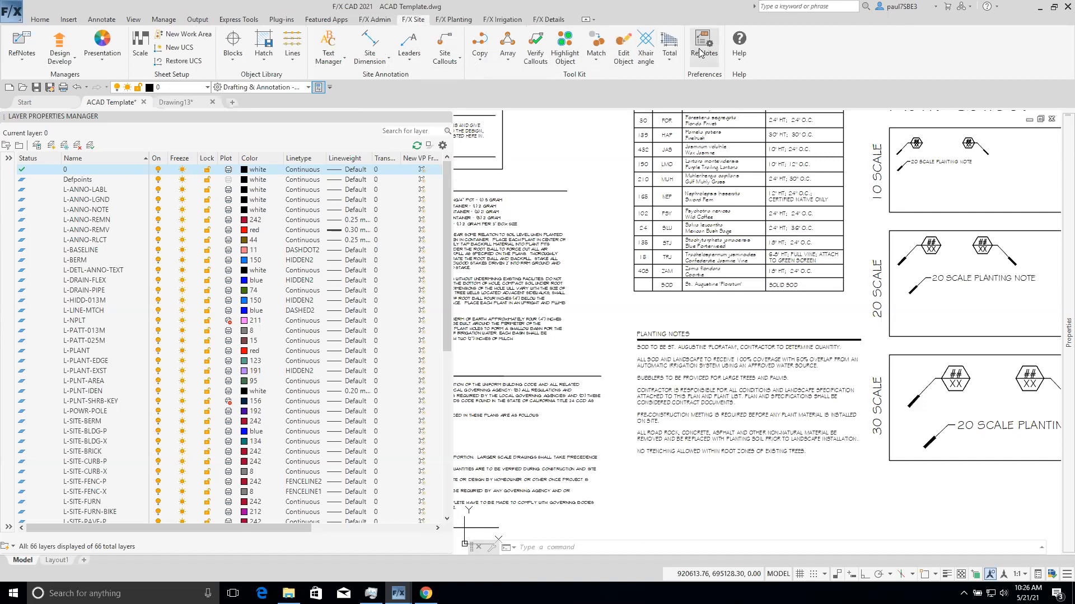
pyautogui.click(374, 19)
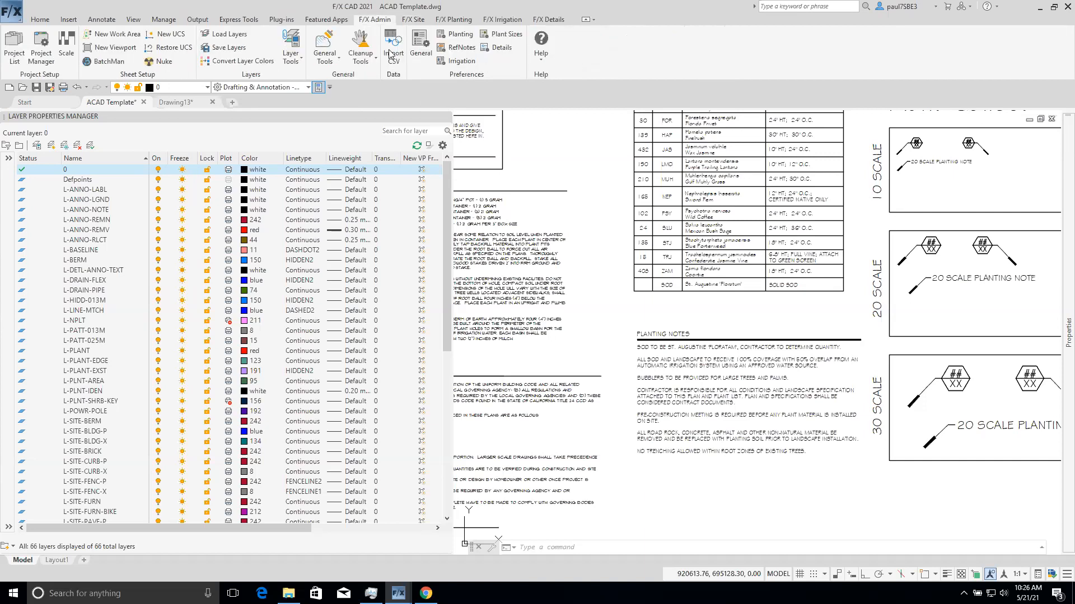
pyautogui.click(420, 43)
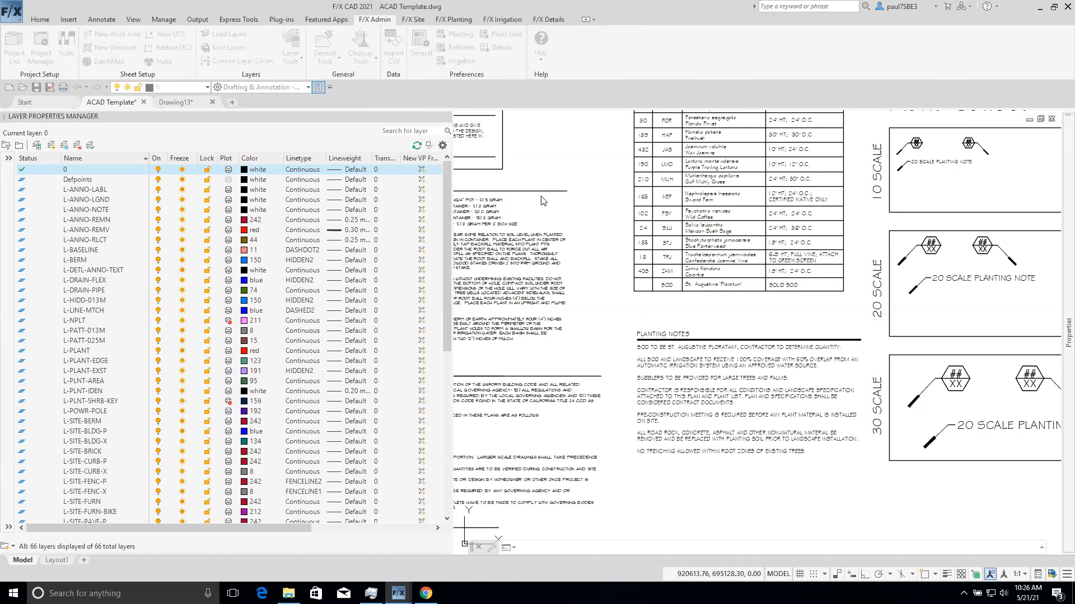
pyautogui.moveTo(980, 191); pyautogui.dragTo(468, 159)
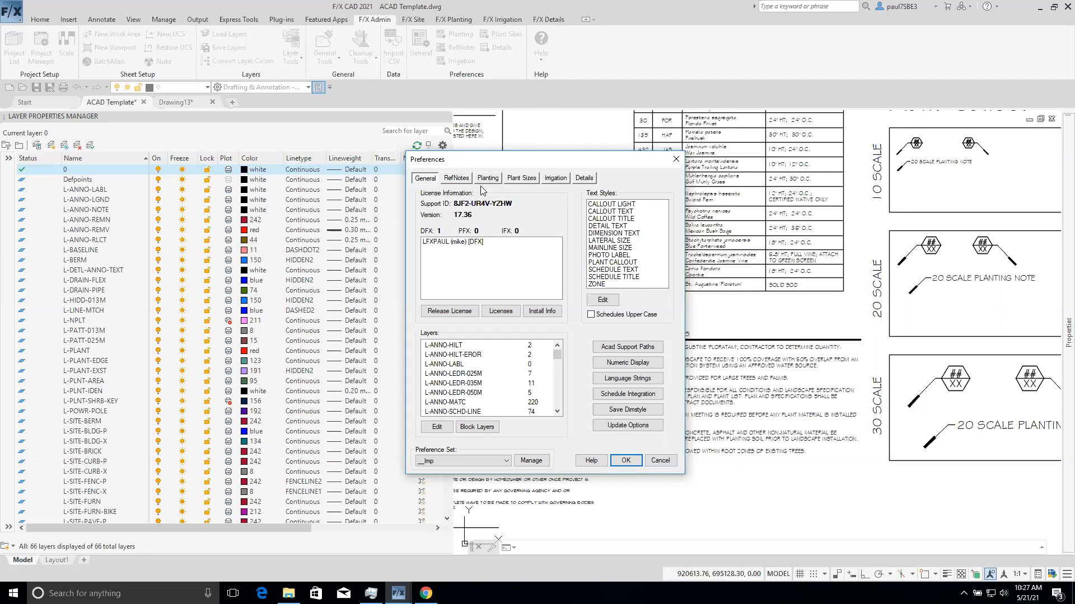
# - Edit the PLANT CALLOUT text style to use the Stylus ITC Bold font with a point size of 12
pyautogui.click(626, 204)
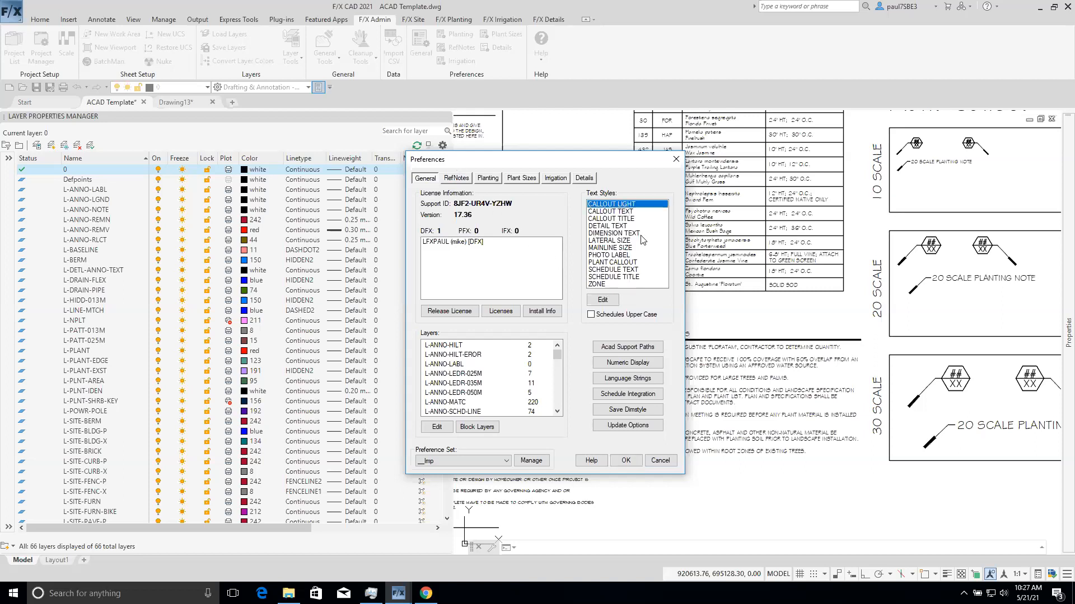
pyautogui.click(612, 262)
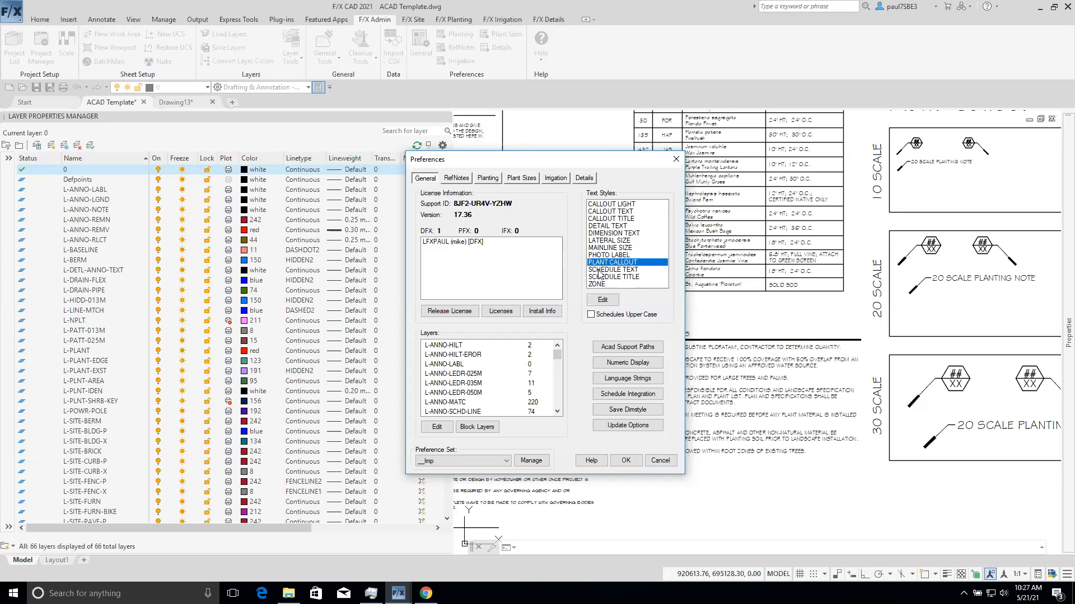
pyautogui.click(603, 300)
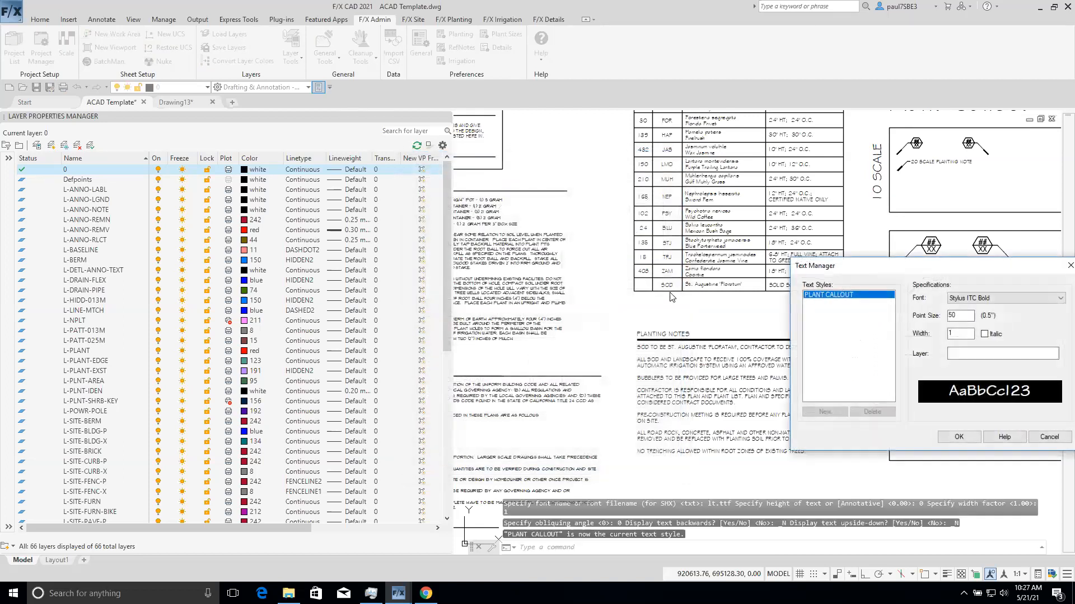
pyautogui.moveTo(867, 258); pyautogui.dragTo(349, 213)
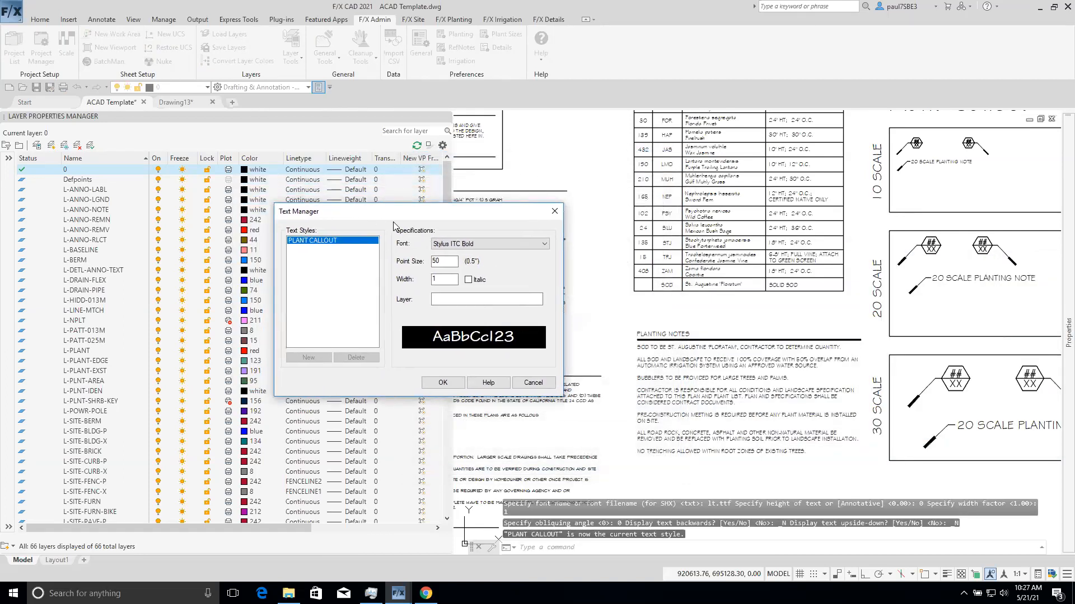
pyautogui.doubleClick(459, 260)
pyautogui.write('12')
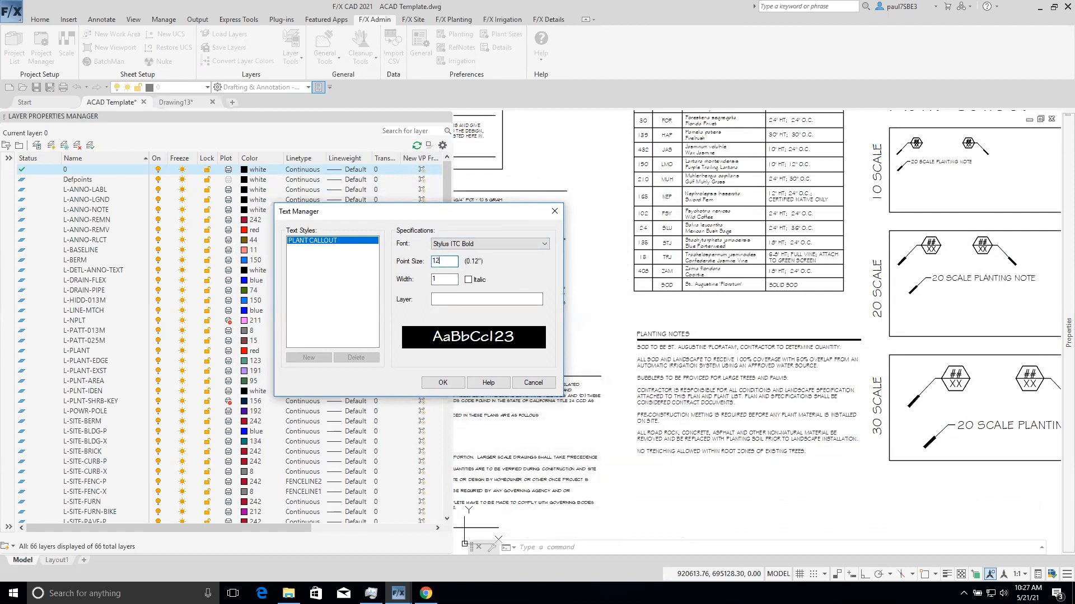
pyautogui.click(489, 245)
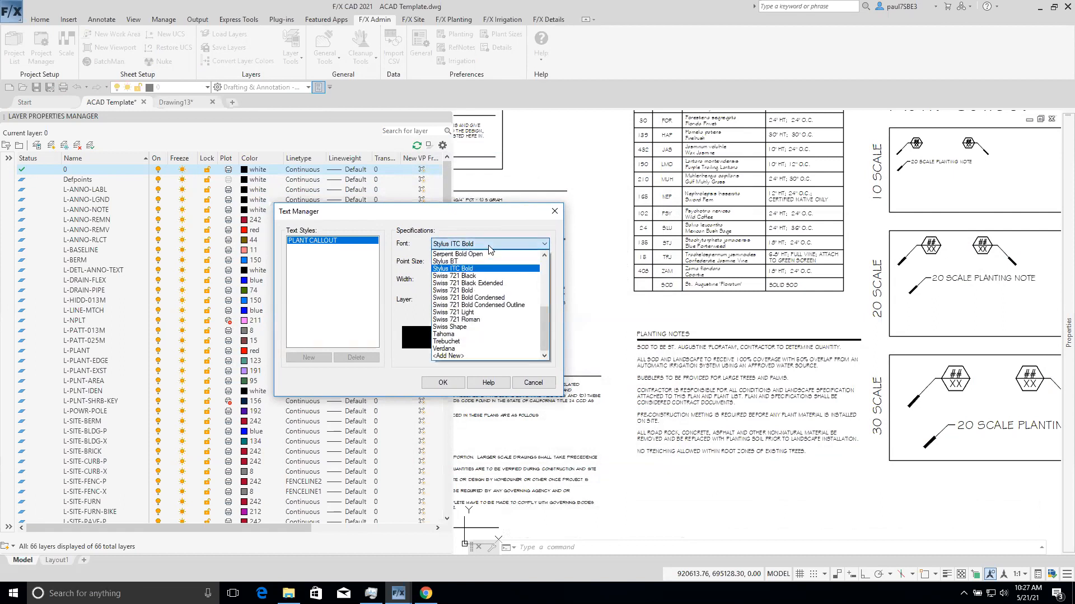
pyautogui.click(465, 270)
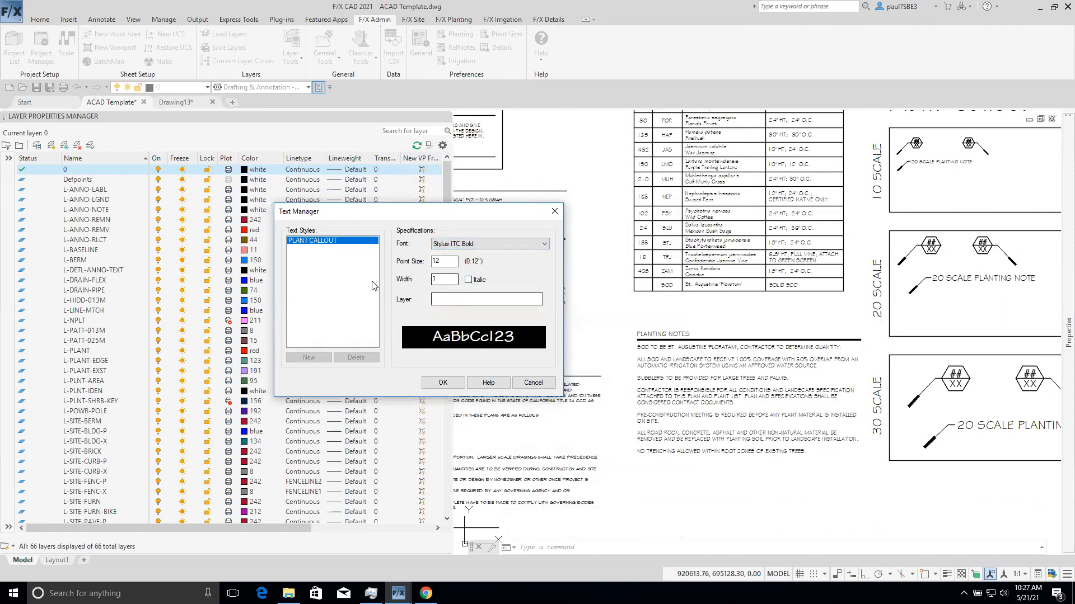
pyautogui.click(454, 385)
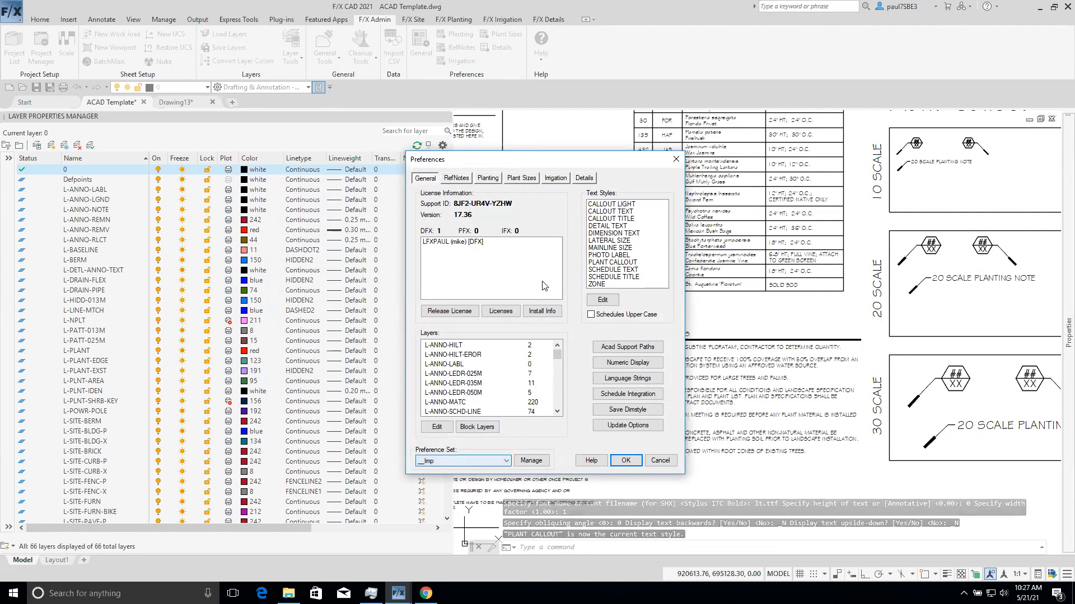
# - Review the available preference sets, keeping __Imp, and look through the layers in the general preferences
pyautogui.click(460, 461)
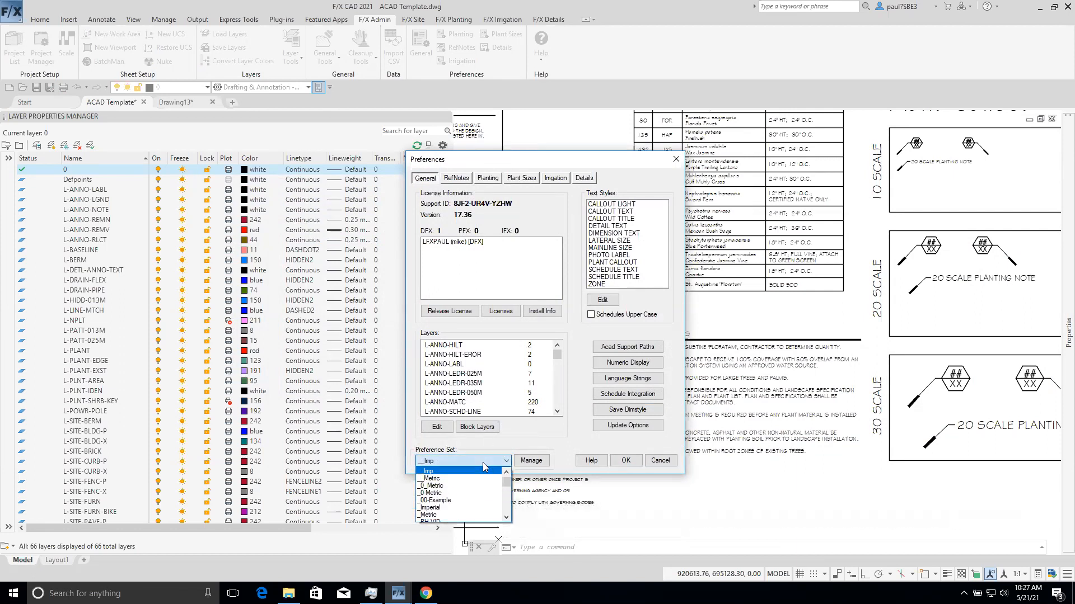
pyautogui.scroll(-3, 441, 492)
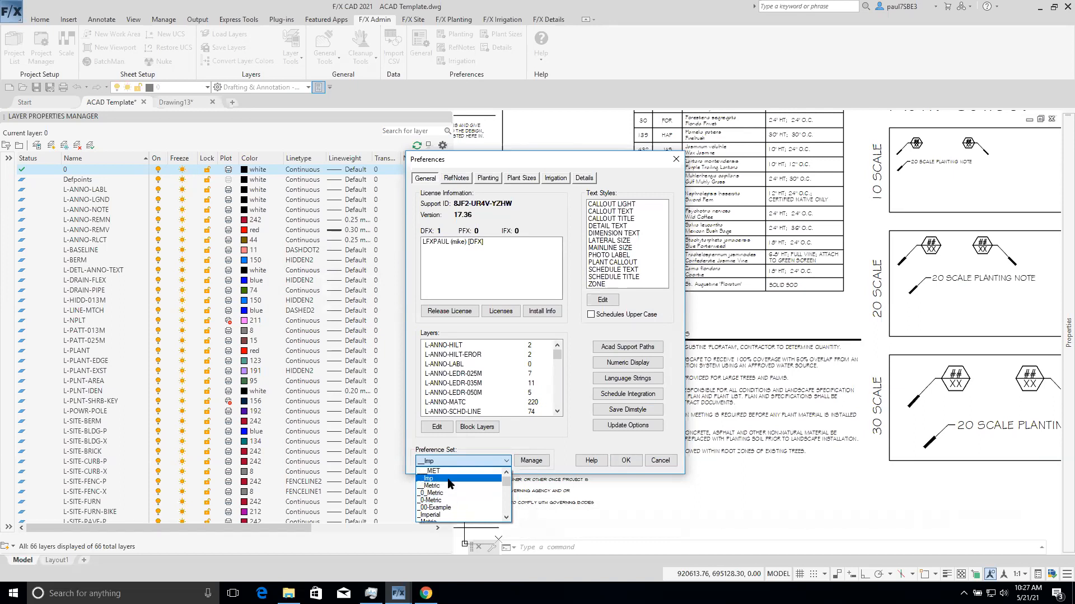
pyautogui.click(488, 418)
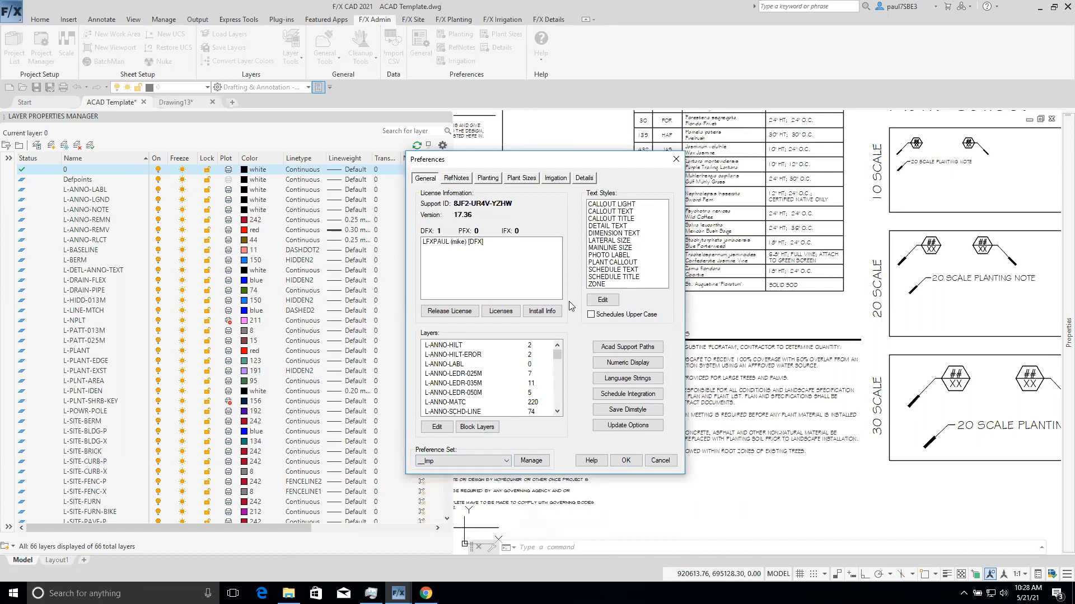
pyautogui.moveTo(558, 354)
pyautogui.mouseDown()
pyautogui.moveTo(558, 398)
pyautogui.moveTo(560, 358)
pyautogui.mouseUp()
pyautogui.scroll(-5, 554, 359)
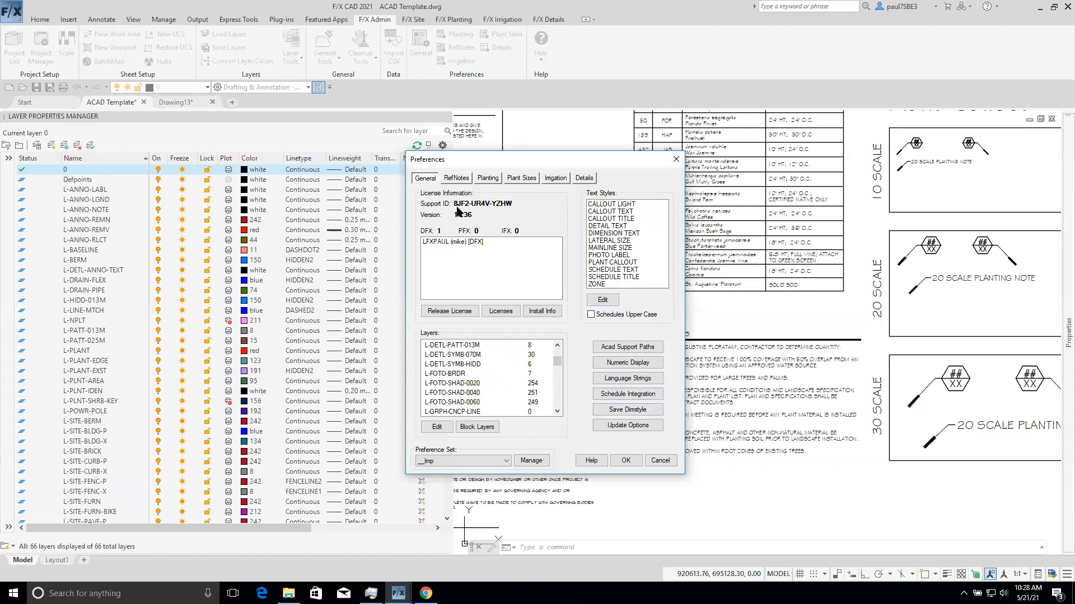
# - Review the planting preferences and the plant schedule defaults, and accept both dialogs
pyautogui.click(465, 179)
pyautogui.click(487, 178)
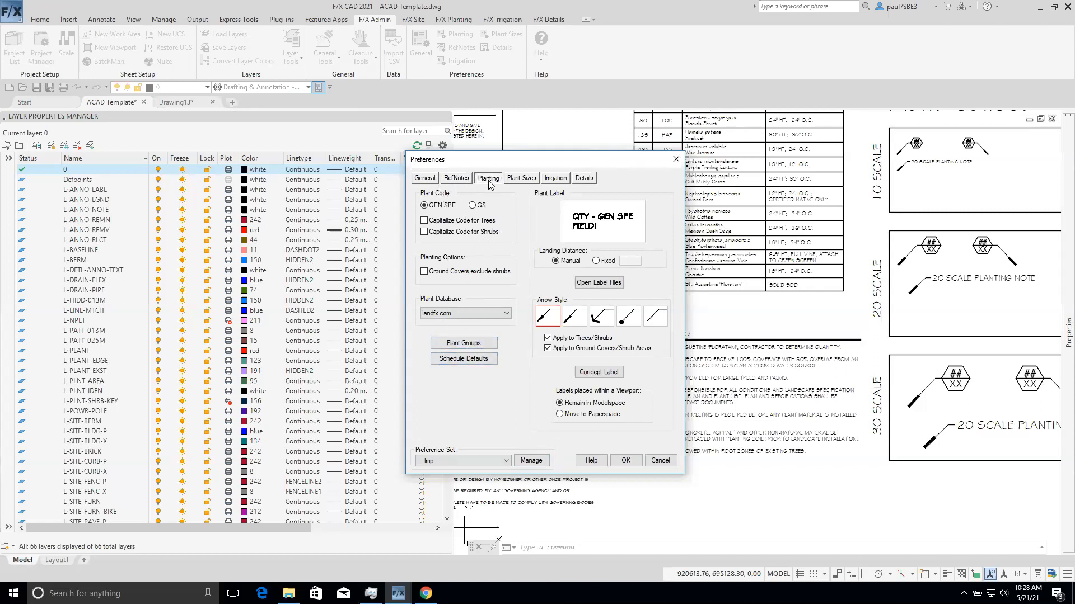
pyautogui.click(464, 359)
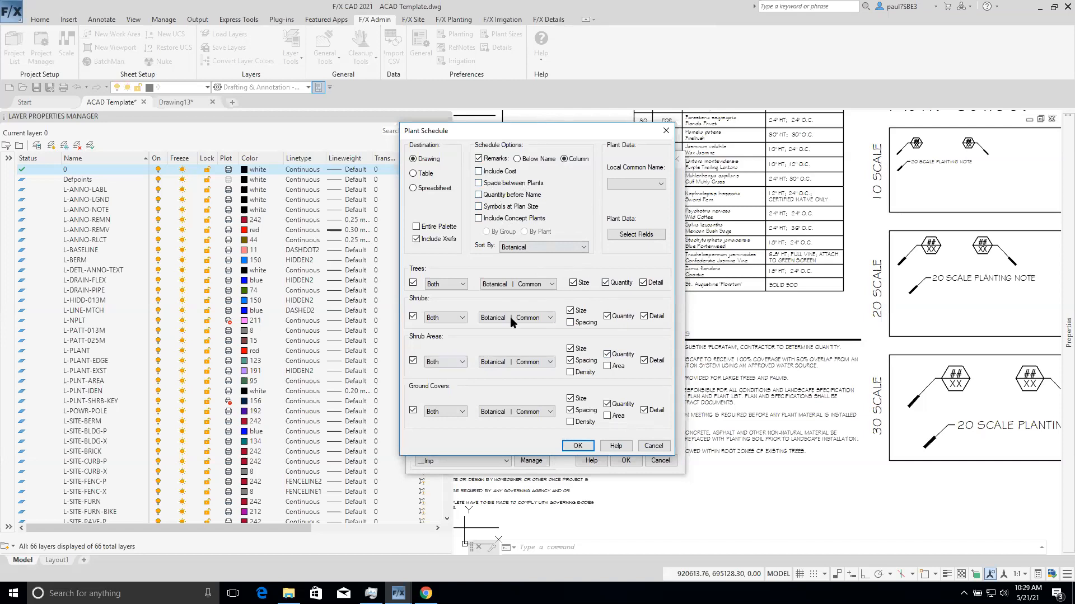
pyautogui.click(577, 446)
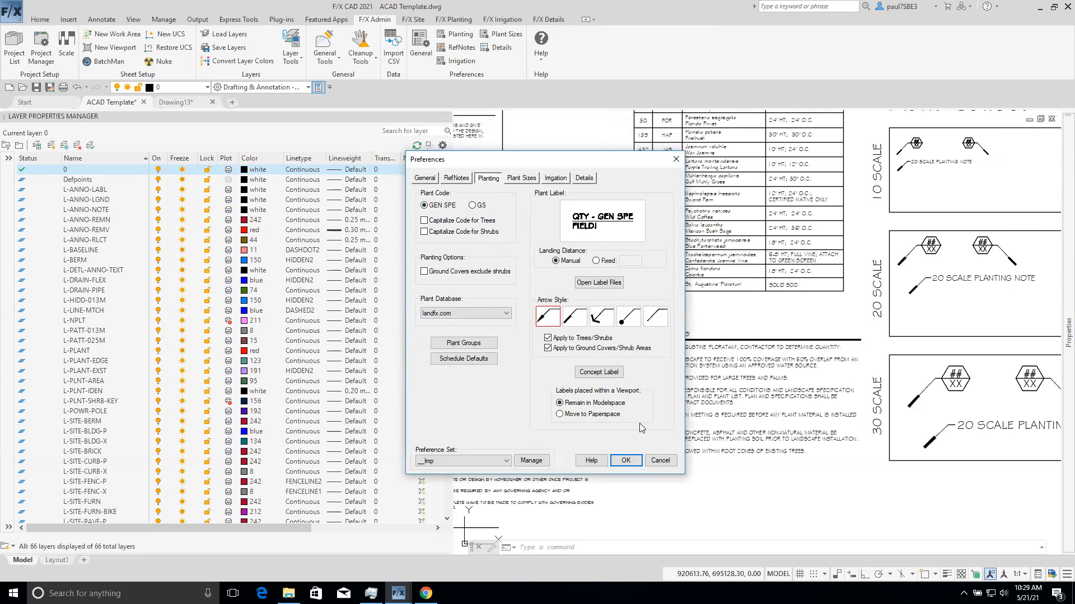
pyautogui.click(626, 461)
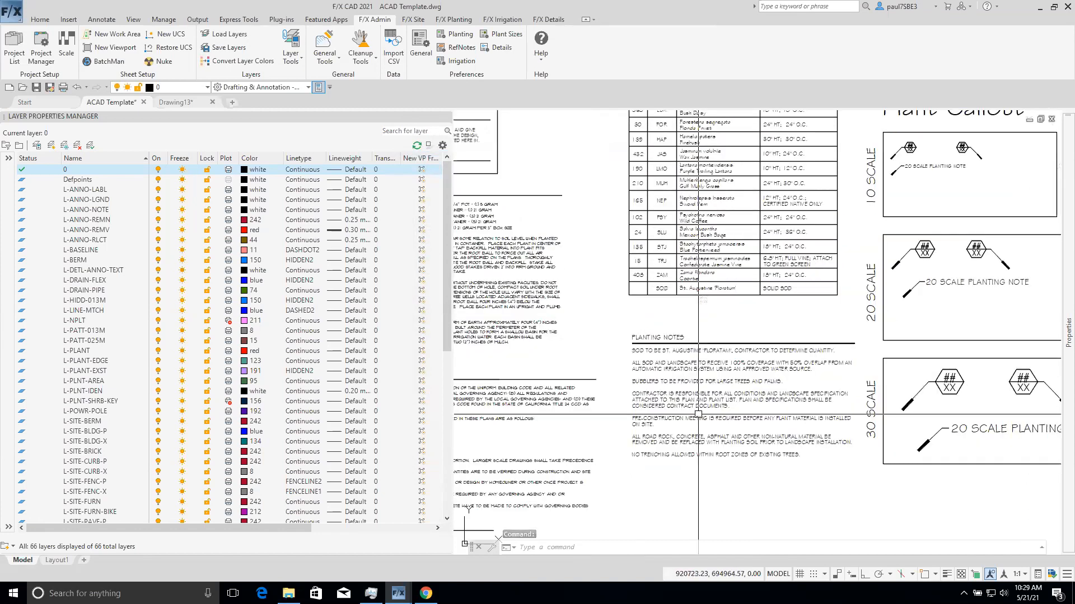
# - Delete the linetype samples and the layer samples beside the plant lists
pyautogui.moveTo(698, 413); pyautogui.dragTo(614, 420, button='middle')
pyautogui.scroll(-5, 614, 420)
pyautogui.scroll(2, 615, 420)
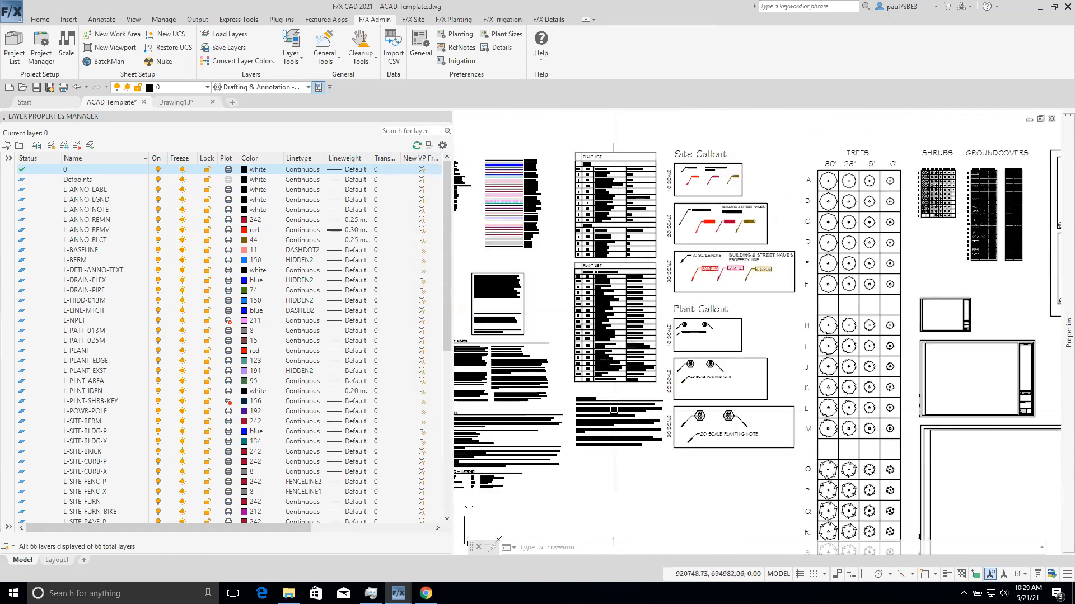
pyautogui.moveTo(616, 332)
pyautogui.mouseDown(button='middle')
pyautogui.moveTo(759, 411)
pyautogui.moveTo(733, 391)
pyautogui.mouseUp(button='middle')
pyautogui.scroll(4, 643, 318)
pyautogui.scroll(-3, 733, 390)
pyautogui.click(810, 402)
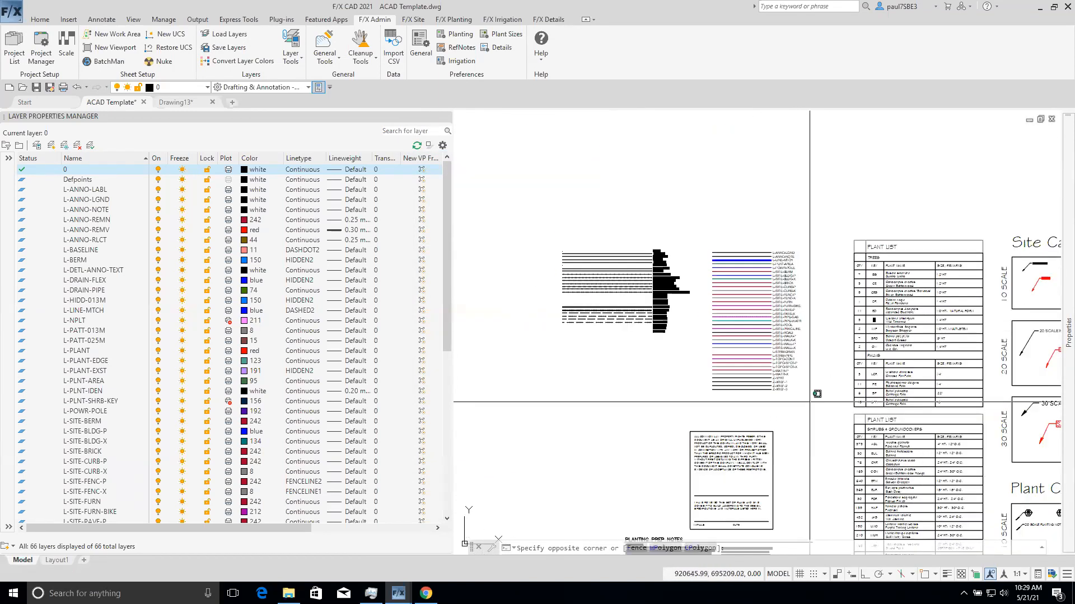
pyautogui.click(529, 232)
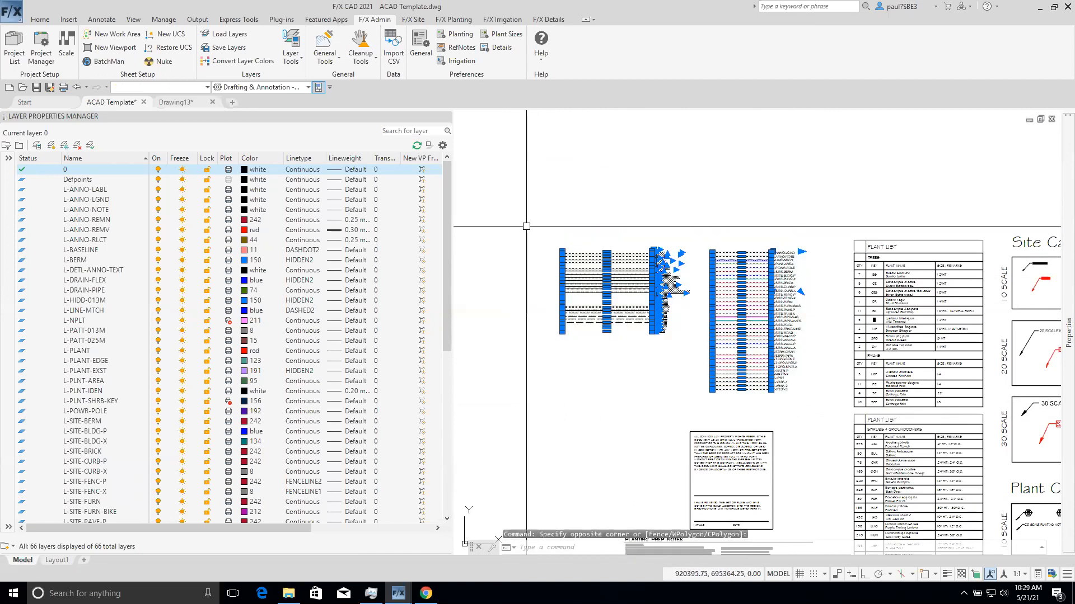
pyautogui.press('Delete')
# - Delete both plant list tables, the trees and palms list and the shrubs and groundcovers list
pyautogui.scroll(-2, 800, 385)
pyautogui.moveTo(800, 385); pyautogui.dragTo(690, 292, button='middle')
pyautogui.scroll(2, 717, 290)
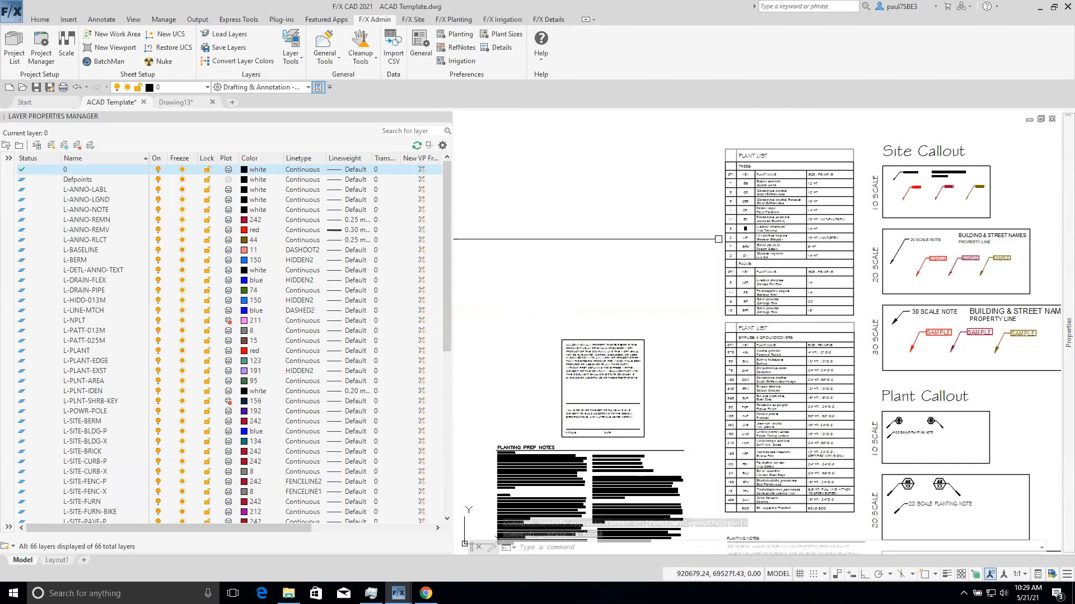
pyautogui.click(712, 142)
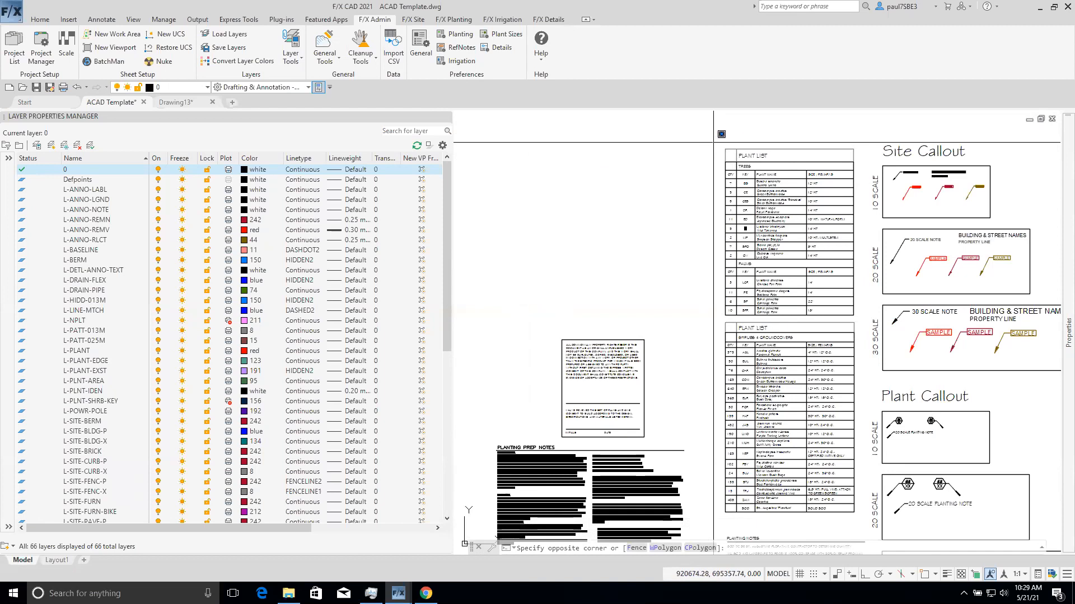
pyautogui.click(861, 517)
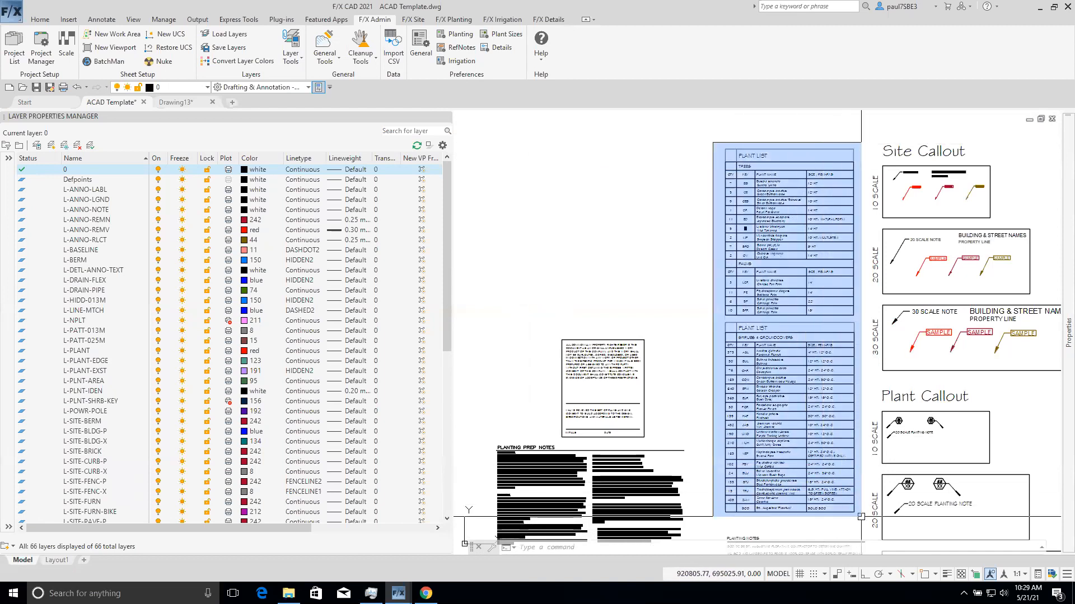
pyautogui.press('Delete')
# - Review the multileader plant label styles in the planting preferences, and cancel without choosing one
pyautogui.moveTo(843, 445)
pyautogui.mouseDown(button='middle')
pyautogui.moveTo(783, 403)
pyautogui.moveTo(556, 401)
pyautogui.moveTo(521, 417)
pyautogui.mouseUp(button='middle')
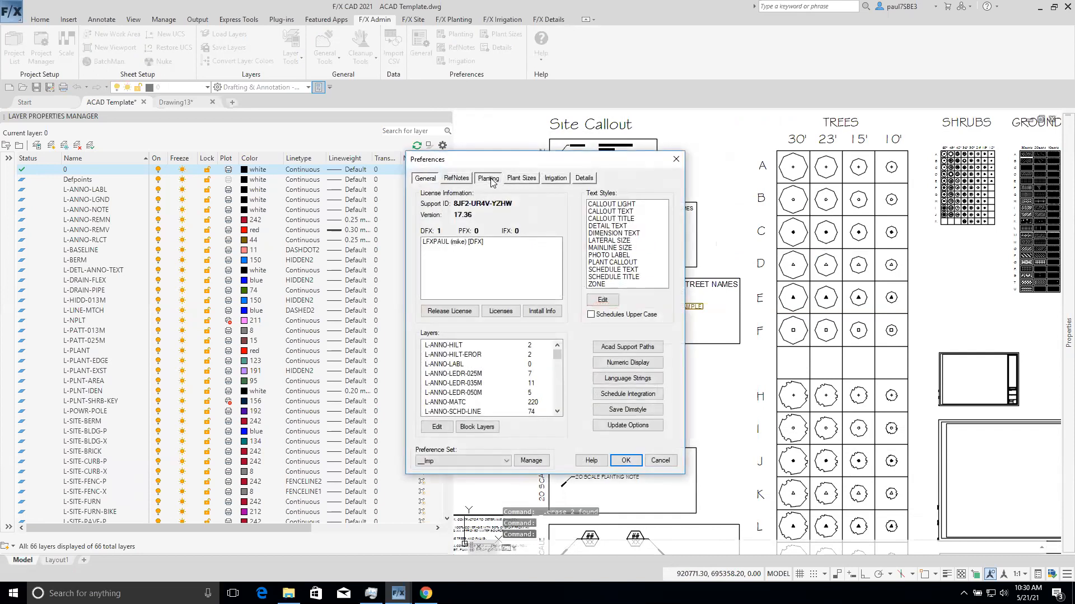
pyautogui.click(488, 178)
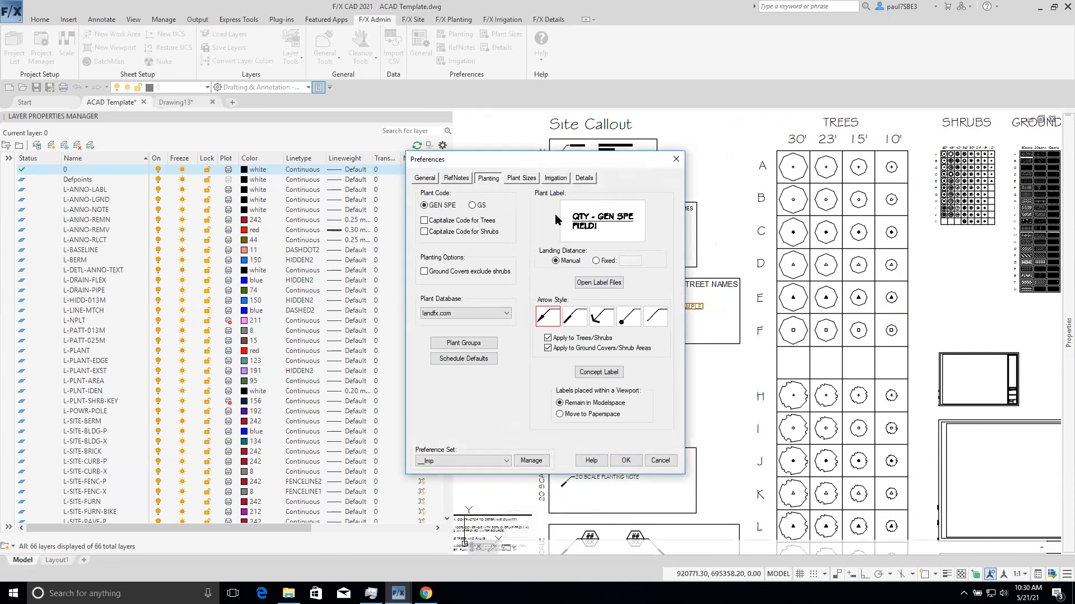
pyautogui.click(609, 220)
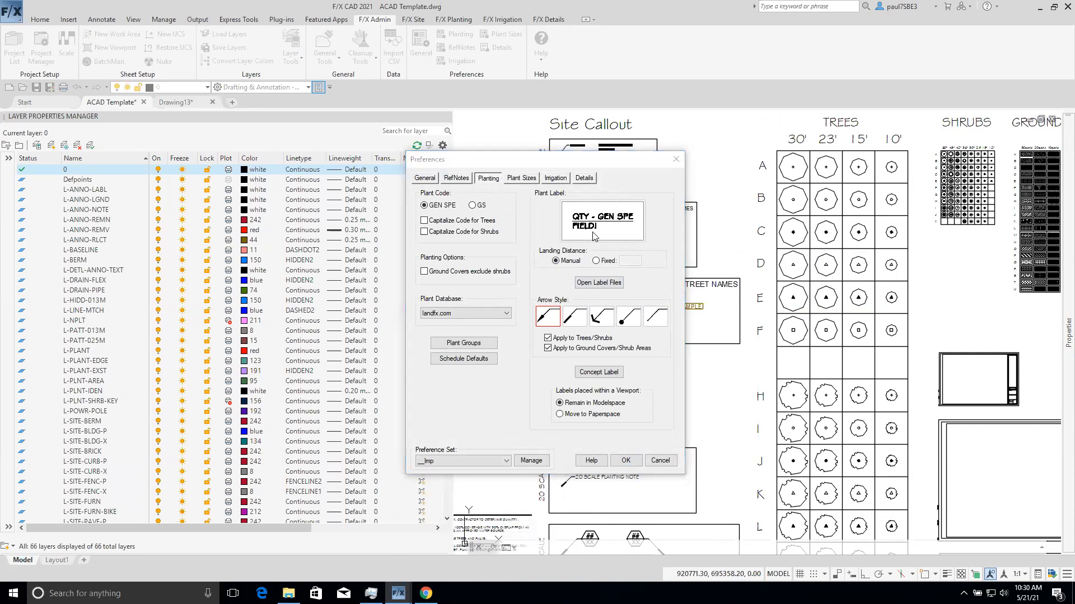
pyautogui.moveTo(763, 141); pyautogui.dragTo(526, 145)
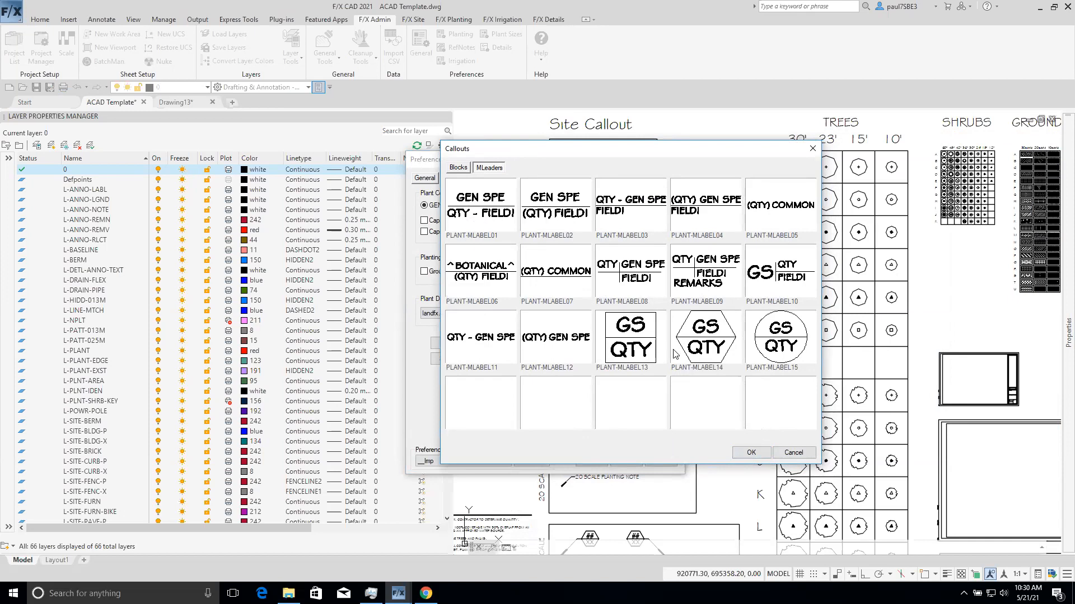
pyautogui.click(783, 453)
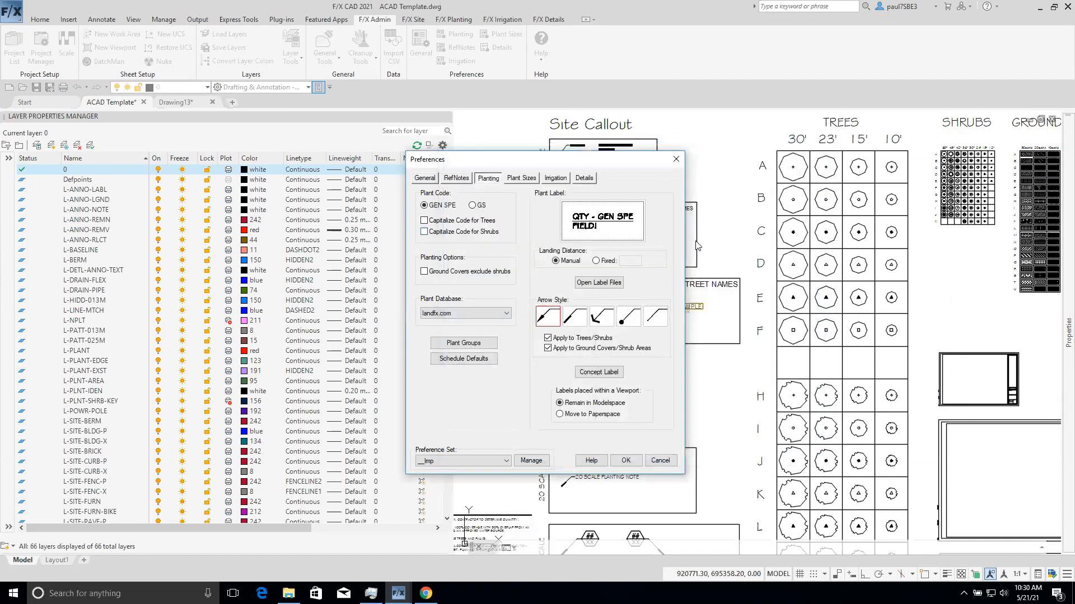
pyautogui.click(660, 460)
# - Start saving a plant block from the 30' tree symbol in row I, with its centre as insertion point and its outline and centre circle selected
pyautogui.scroll(-1, 670, 422)
pyautogui.scroll(-1, 697, 333)
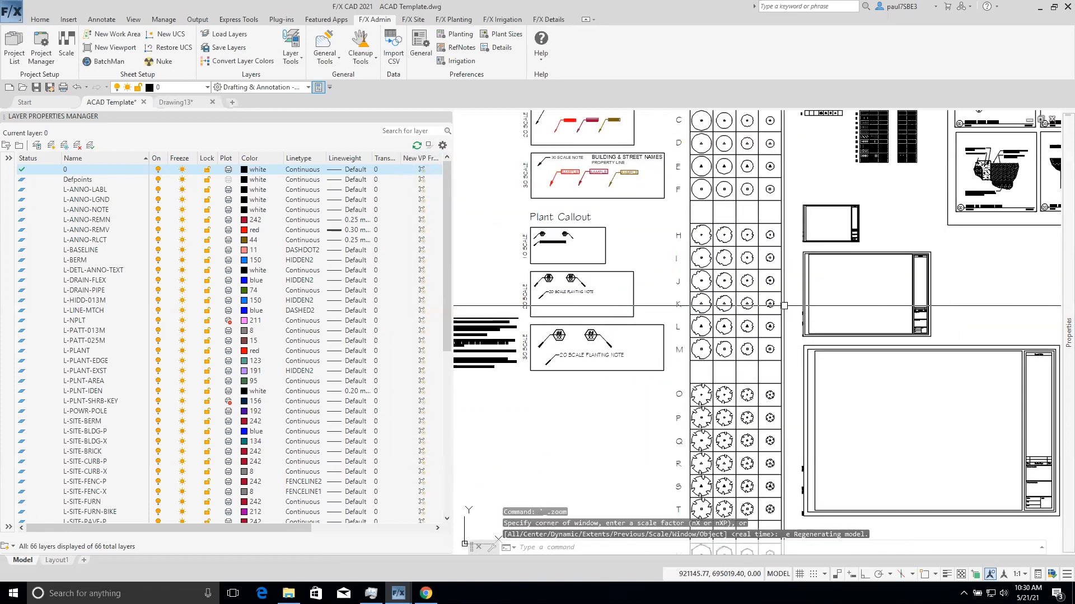
pyautogui.scroll(2, 783, 306)
pyautogui.scroll(2, 659, 262)
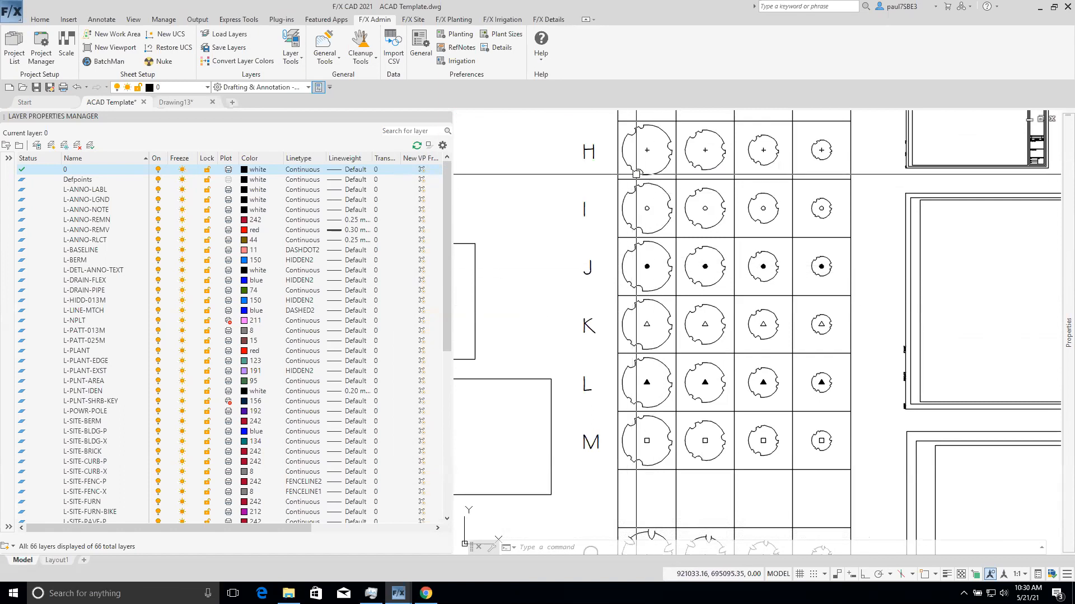
pyautogui.scroll(2, 648, 183)
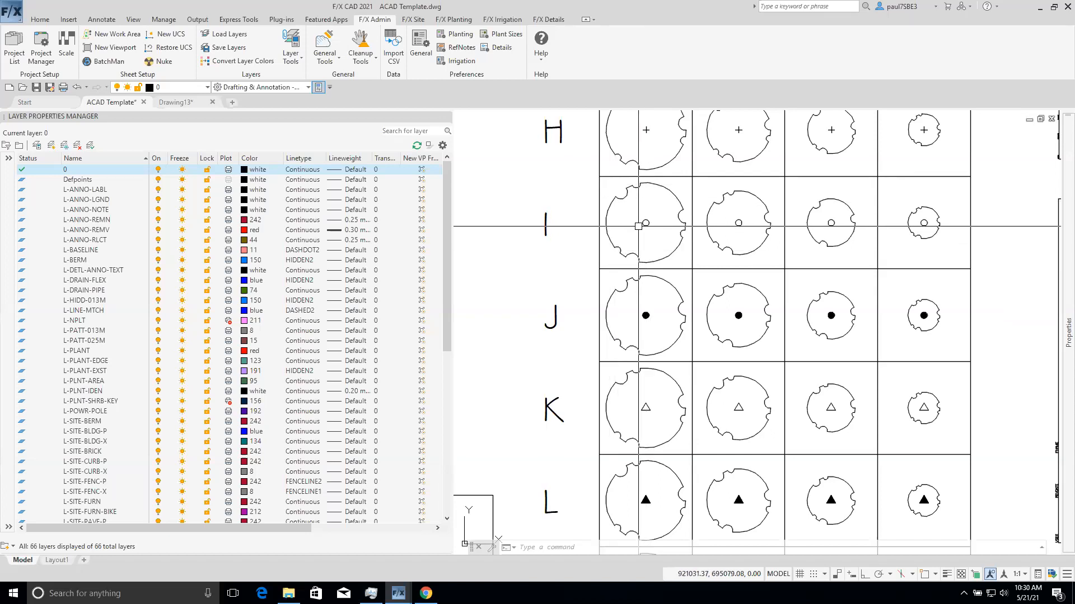
pyautogui.click(455, 20)
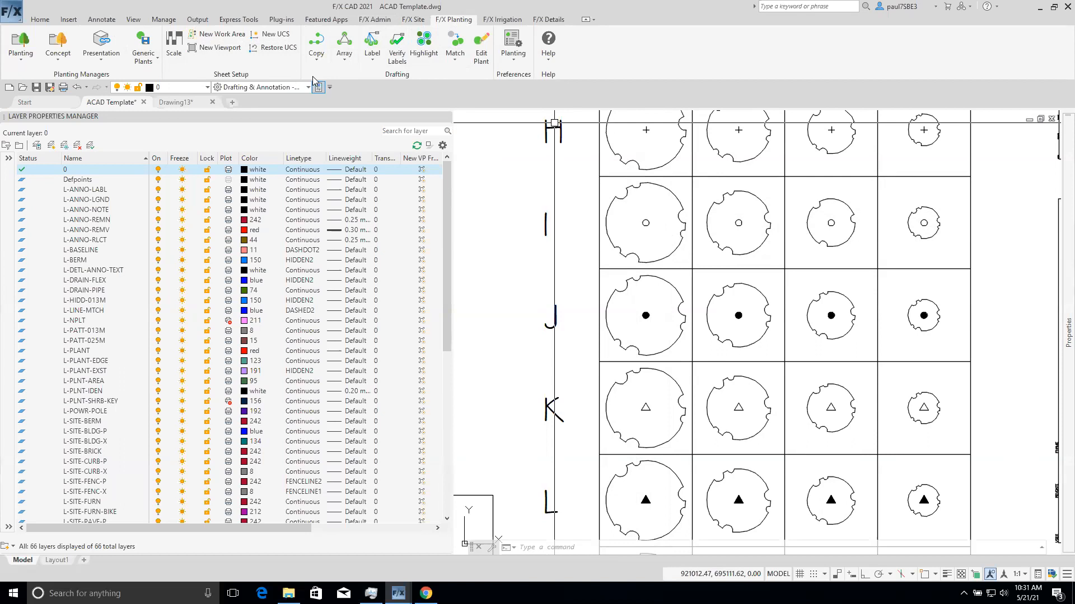
pyautogui.click(150, 60)
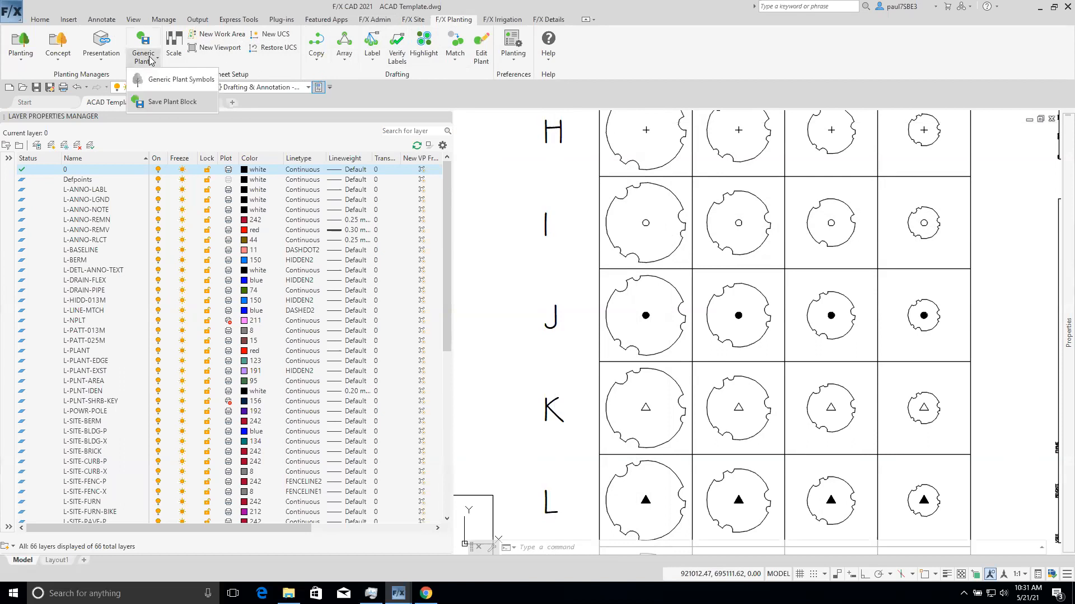
pyautogui.click(193, 104)
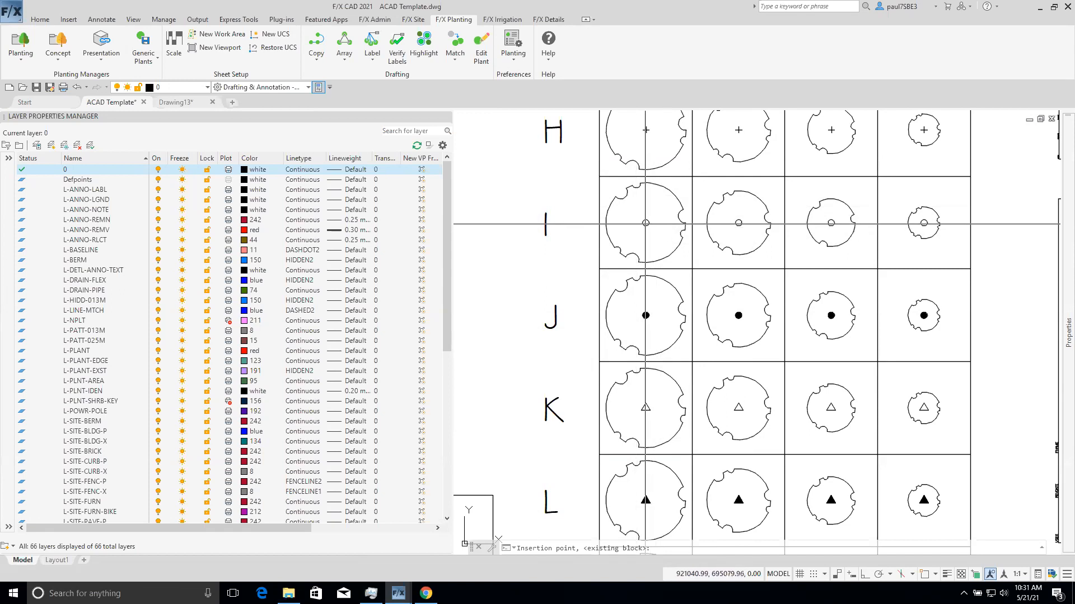
pyautogui.click(646, 223)
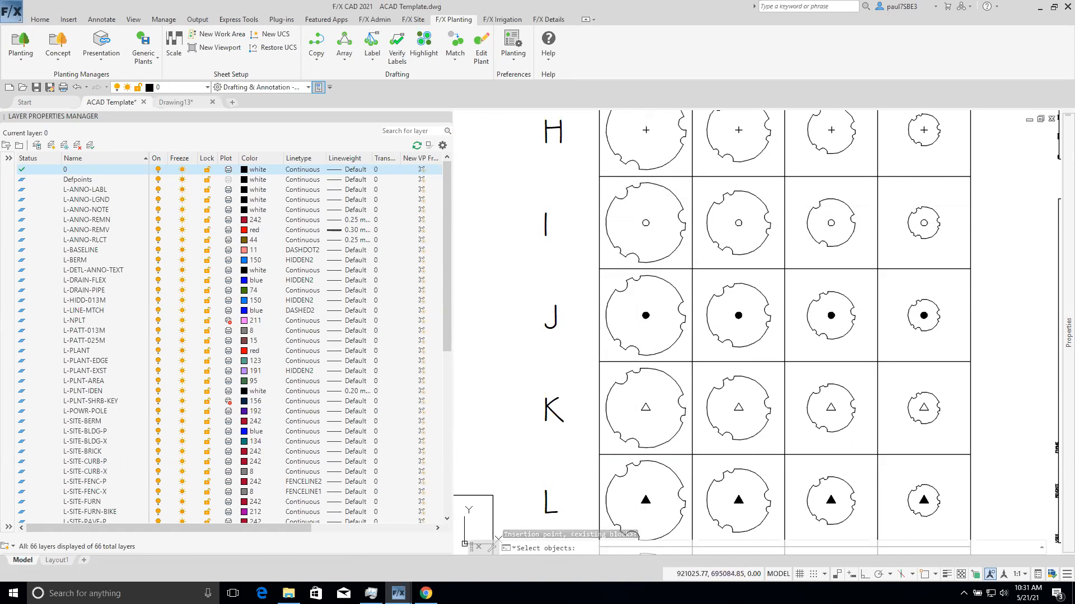
pyautogui.click(633, 187)
pyautogui.click(644, 221)
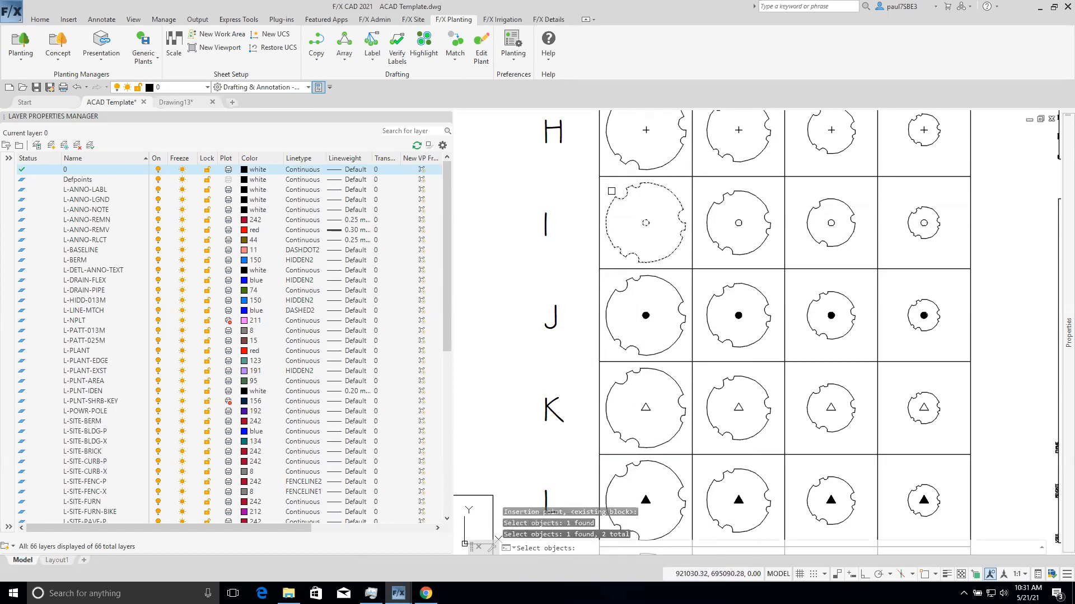
pyautogui.press('Return')
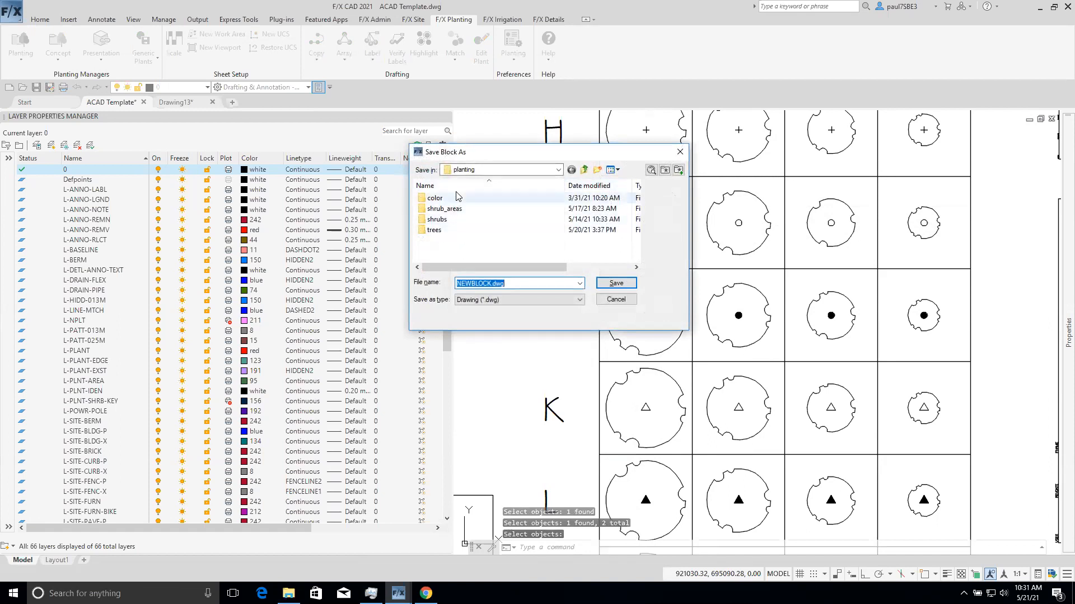
# - Save the block as OFFICE-TREE-I in the 01-OfficePlants folder under trees, accepting 1:1 scale, no rotation and feet as units
pyautogui.doubleClick(438, 231)
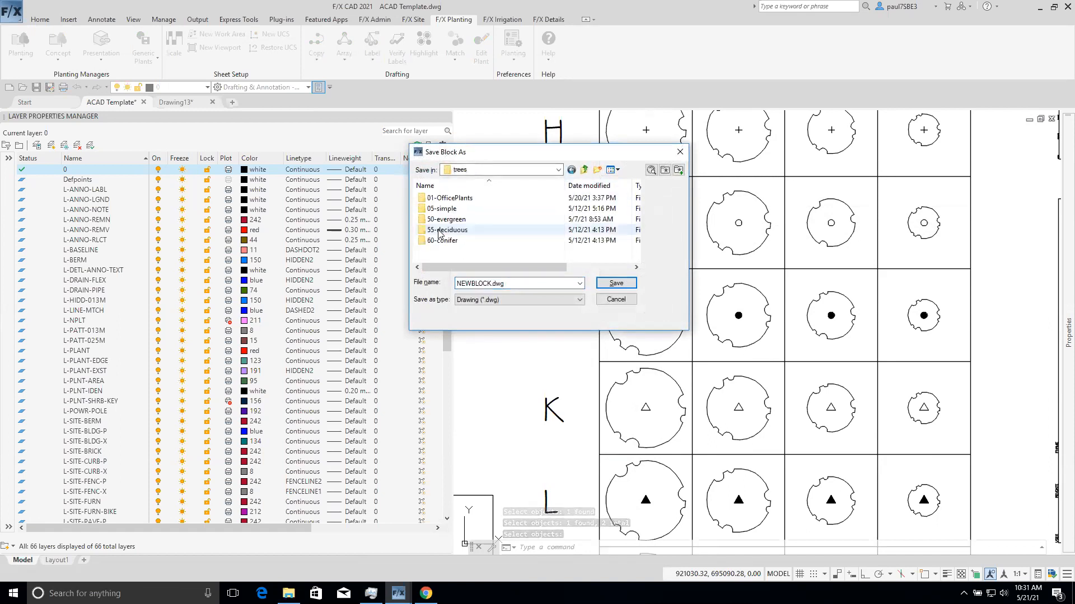
pyautogui.doubleClick(464, 200)
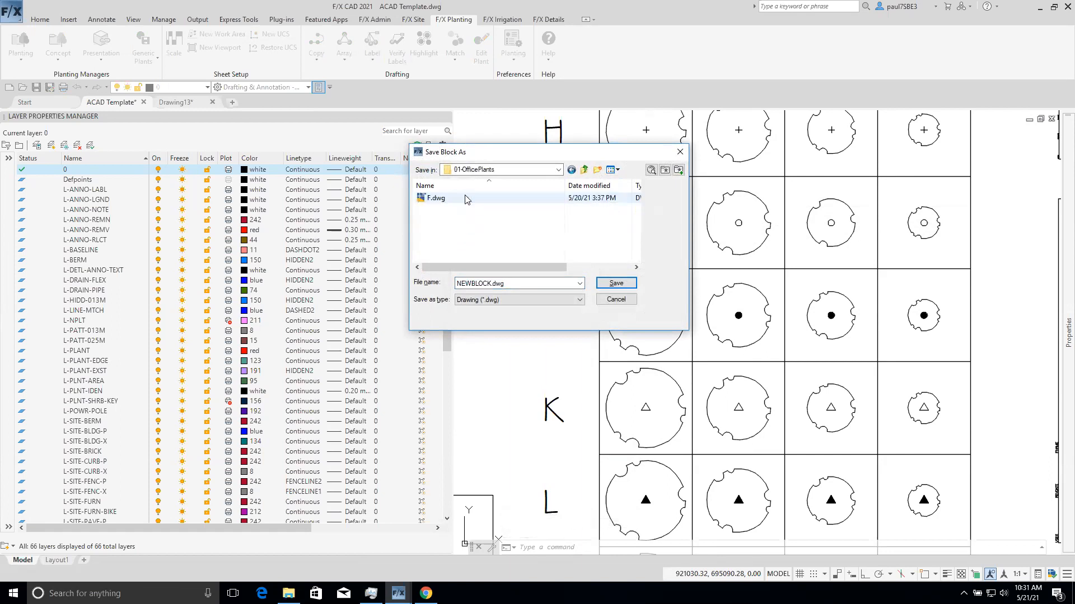
pyautogui.moveTo(596, 156)
pyautogui.mouseDown()
pyautogui.moveTo(905, 318)
pyautogui.moveTo(907, 271)
pyautogui.mouseUp()
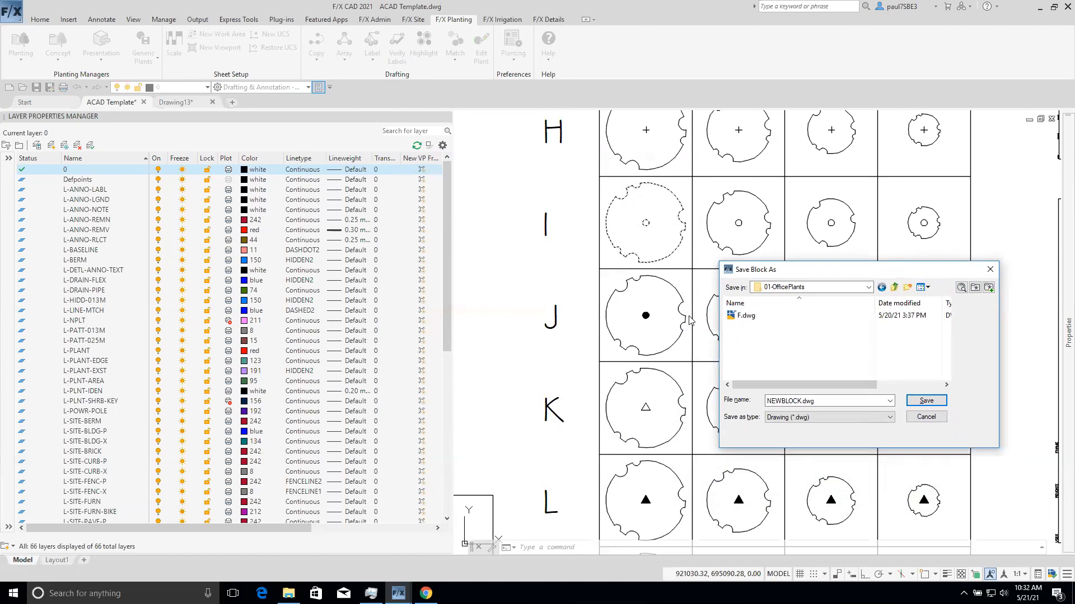
pyautogui.doubleClick(825, 399)
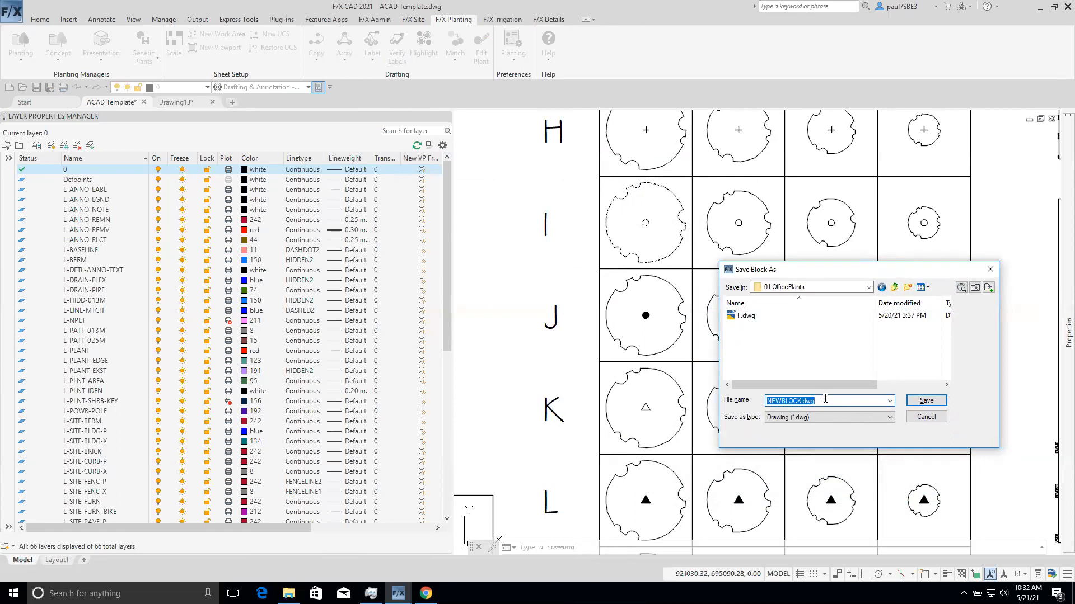
pyautogui.write('o')
pyautogui.click(928, 401)
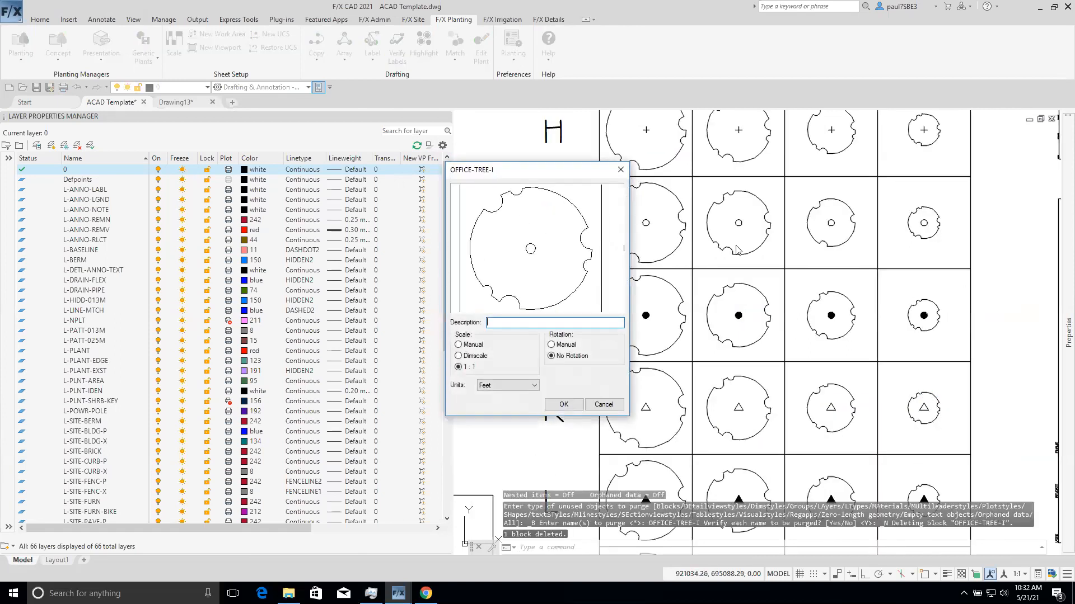
pyautogui.click(563, 404)
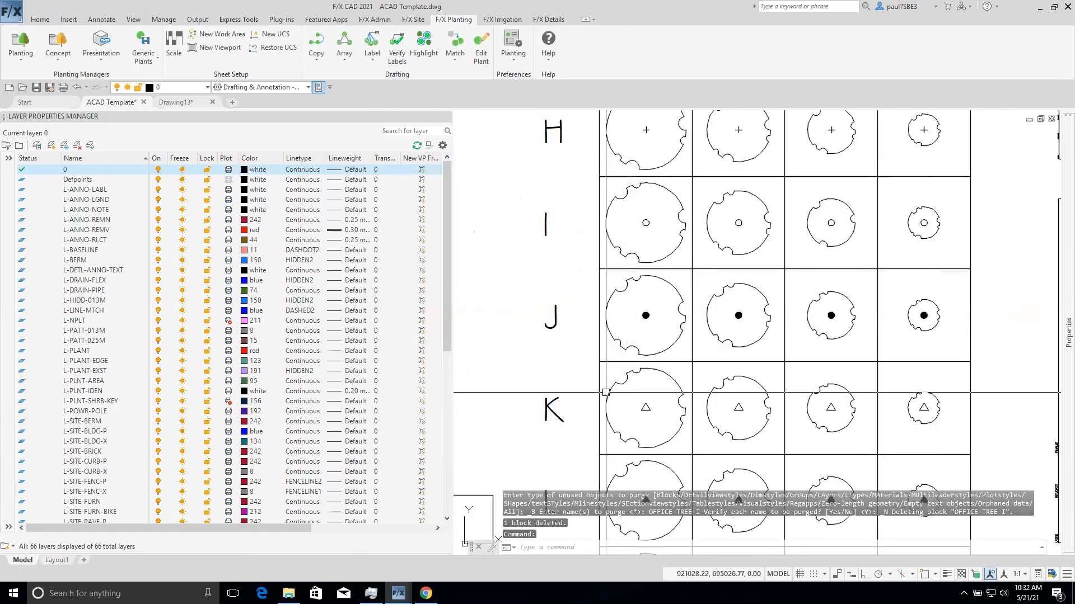
# - Edit the Ginkgo biloba tree in the Plant Manager and assign it the OFFICE-TREE-I symbol from the Officeplants category
pyautogui.scroll(-2, 605, 376)
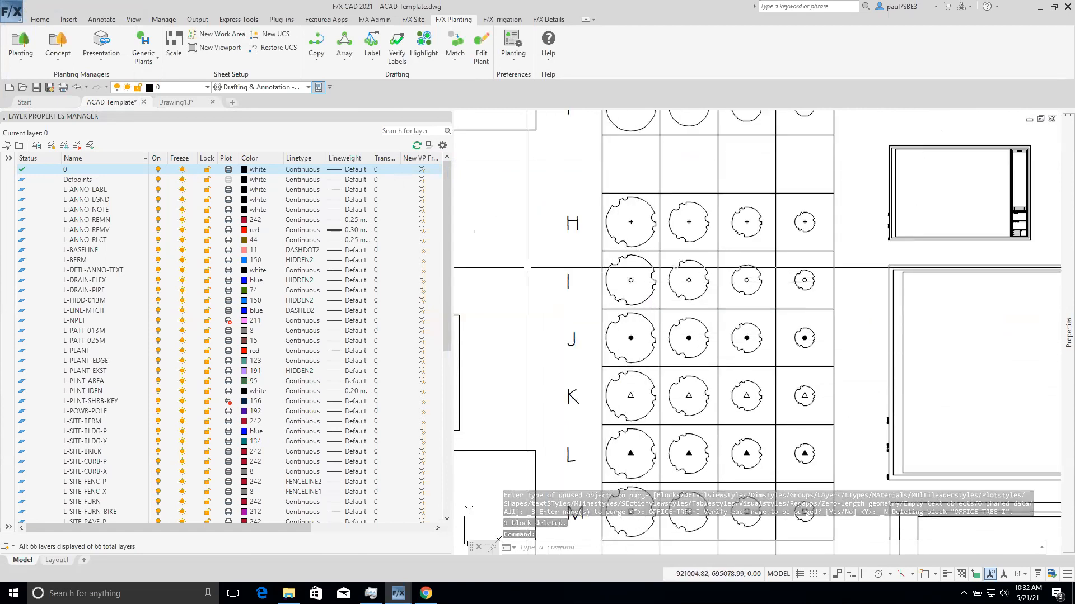
pyautogui.click(21, 42)
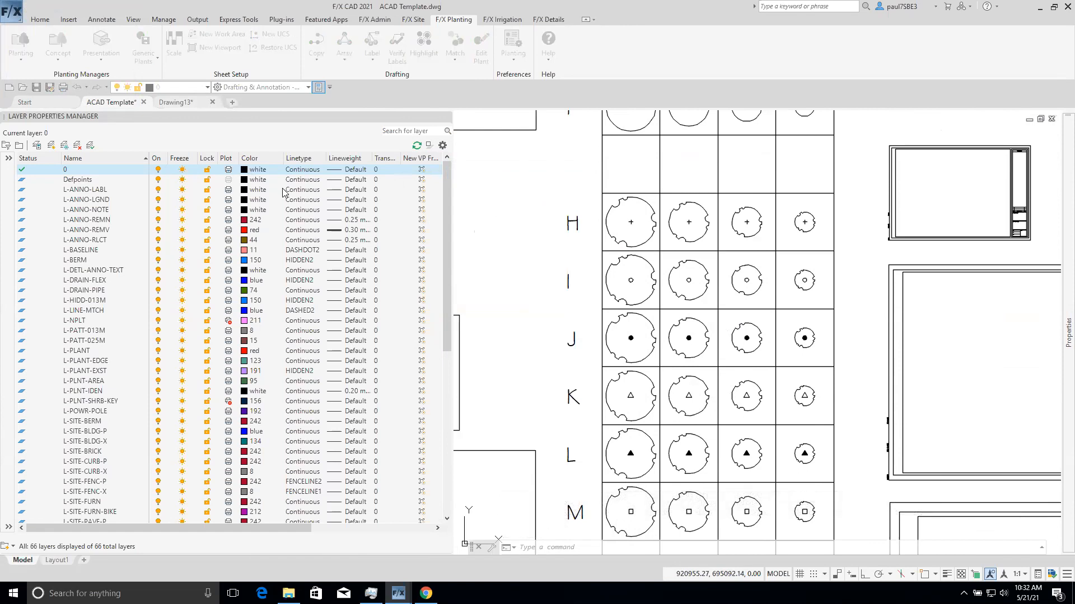
pyautogui.click(533, 213)
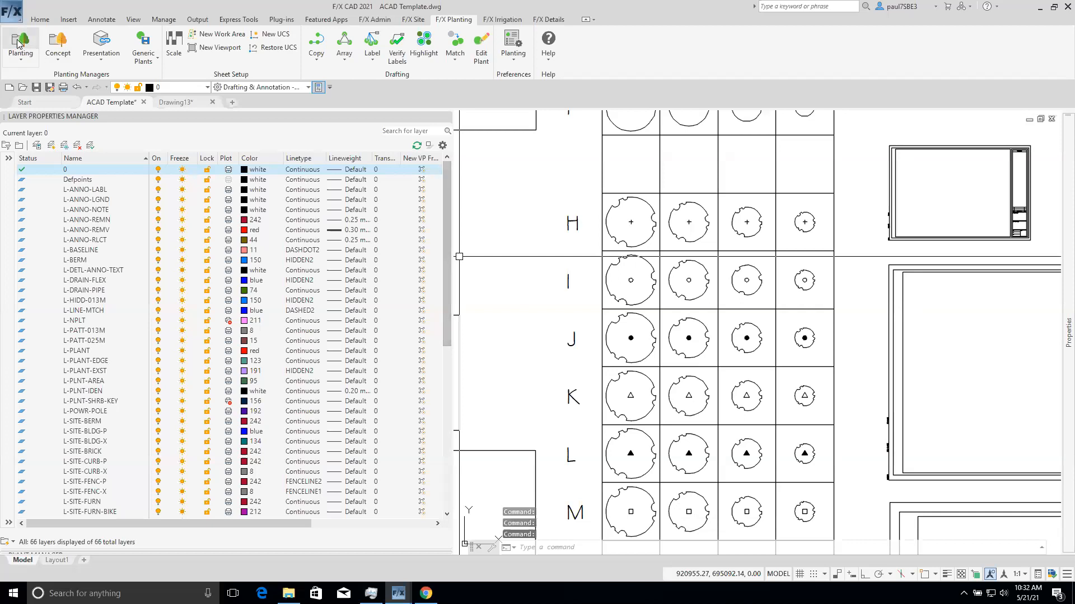
pyautogui.click(446, 117)
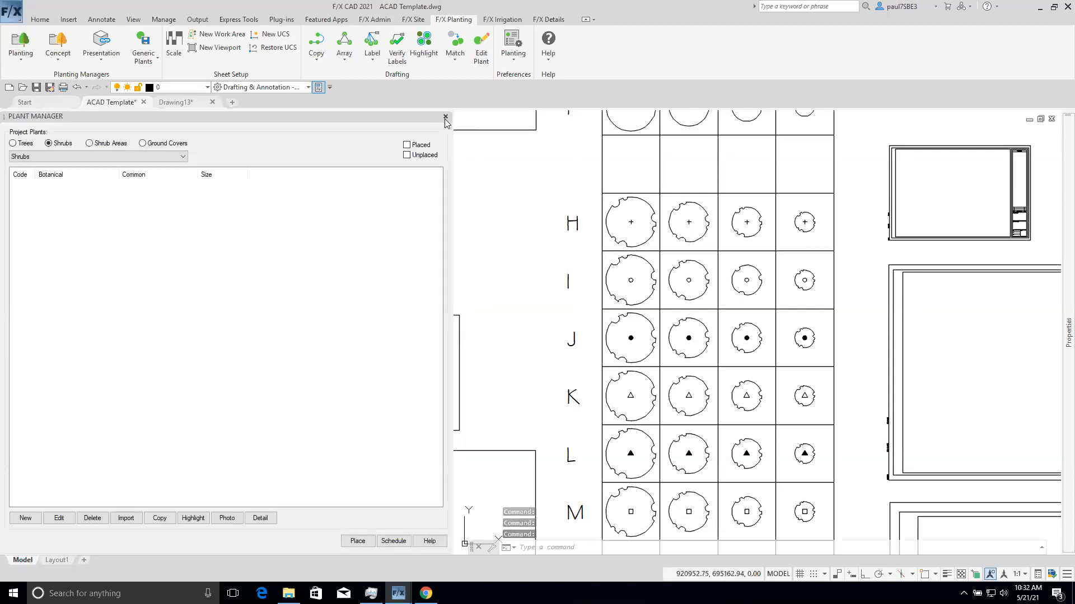
pyautogui.click(12, 143)
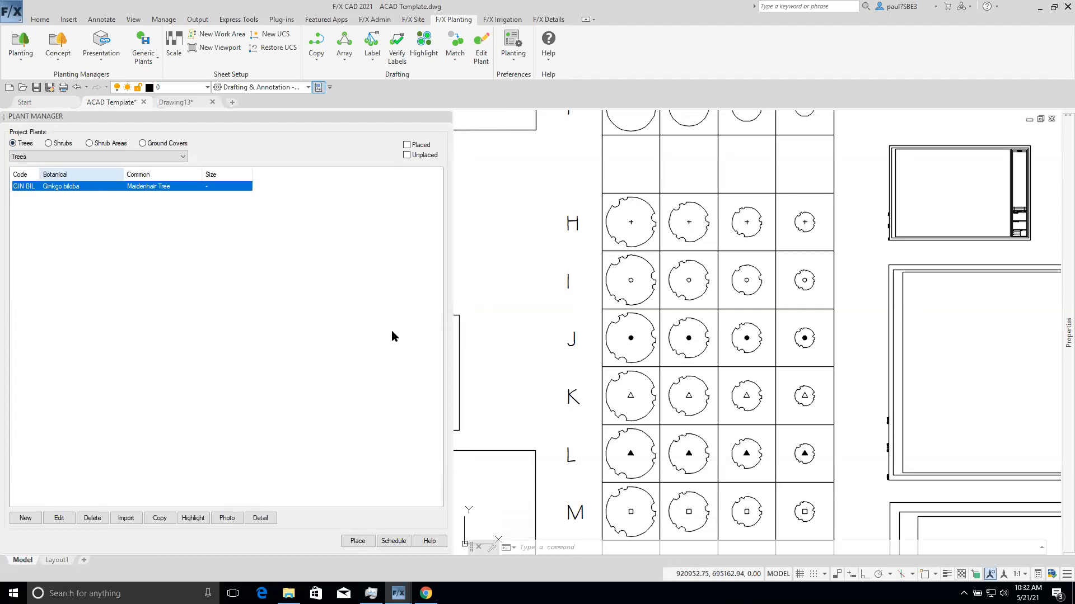
pyautogui.click(50, 519)
pyautogui.click(394, 417)
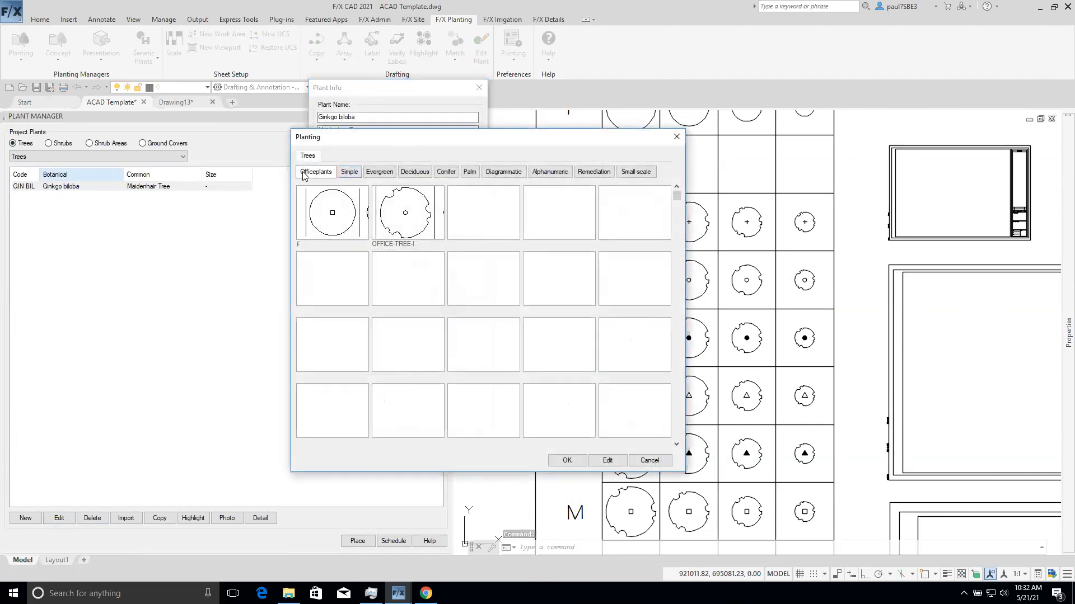
pyautogui.click(405, 216)
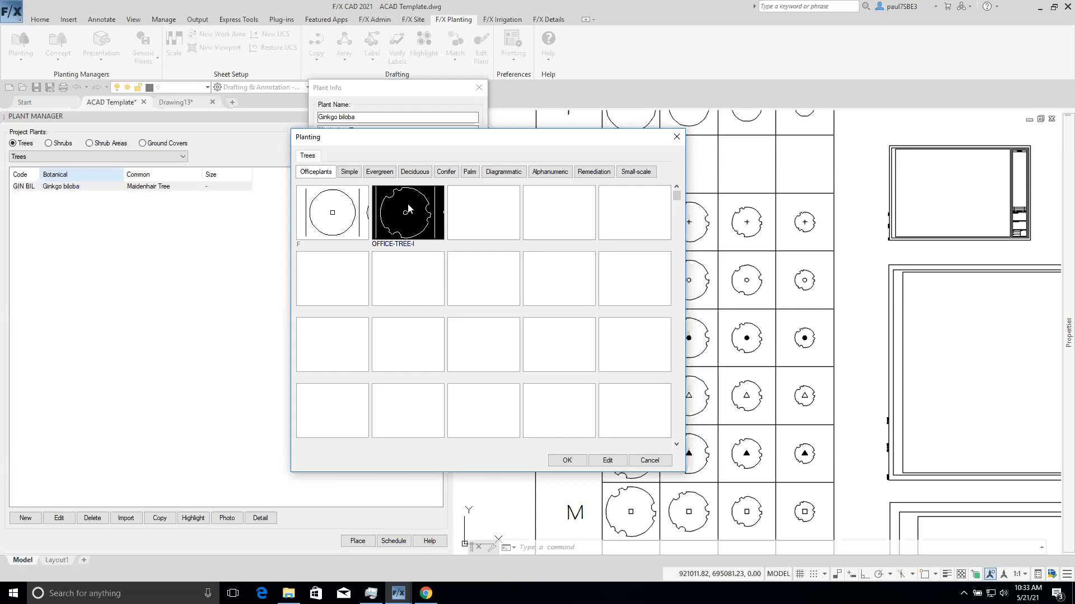
pyautogui.click(567, 460)
pyautogui.click(435, 443)
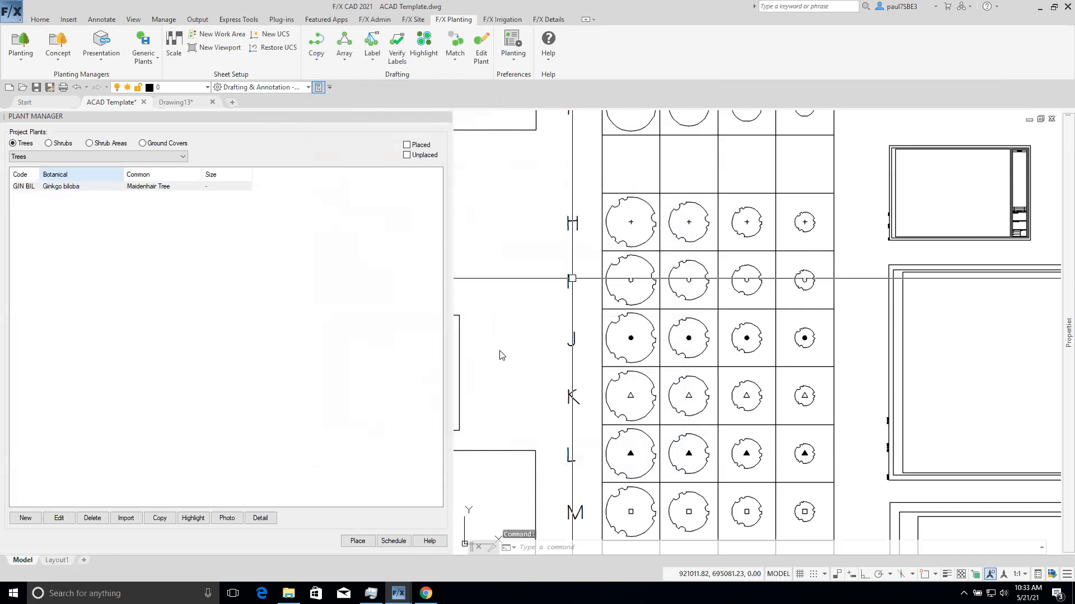
# - Place a Ginkgo biloba tree in the empty space between the Plant Callout samples and the row H symbols, and check the placed block
pyautogui.scroll(-2, 505, 294)
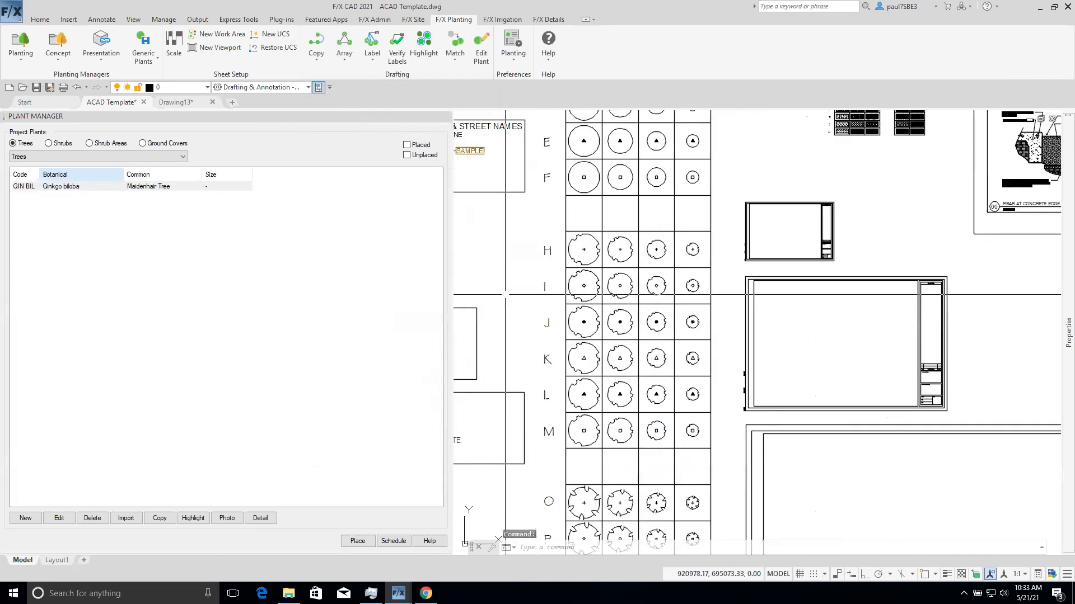
pyautogui.click(47, 189)
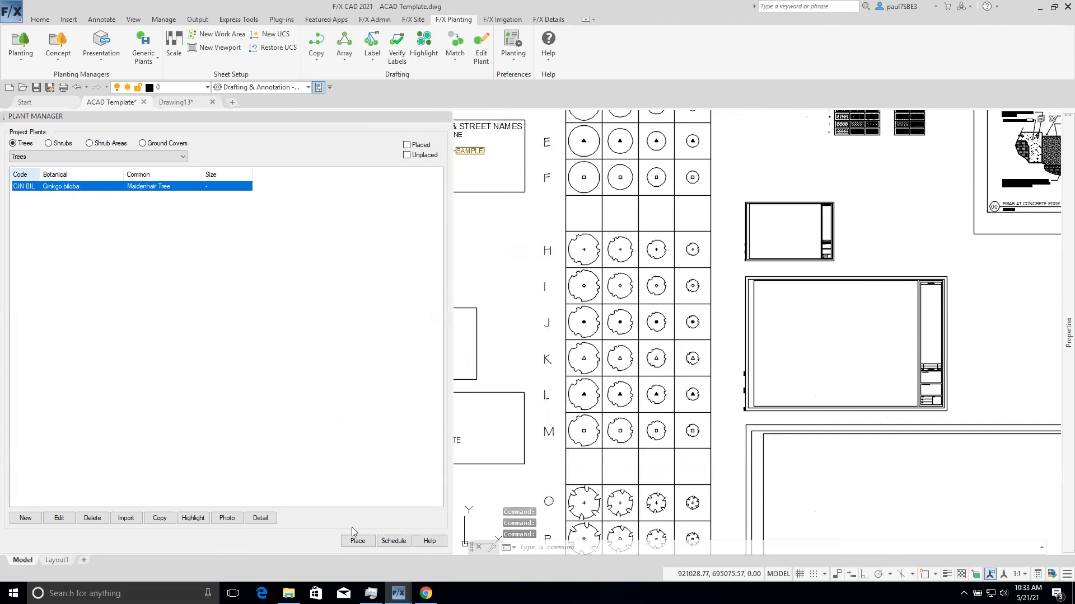
pyautogui.click(357, 541)
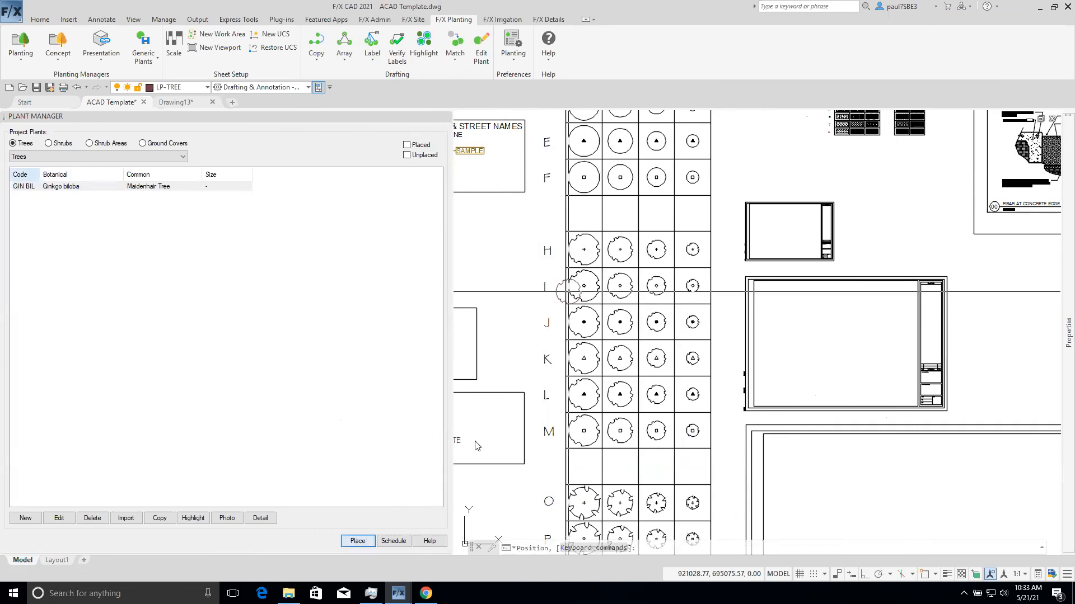
pyautogui.moveTo(504, 288); pyautogui.dragTo(697, 270, button='middle')
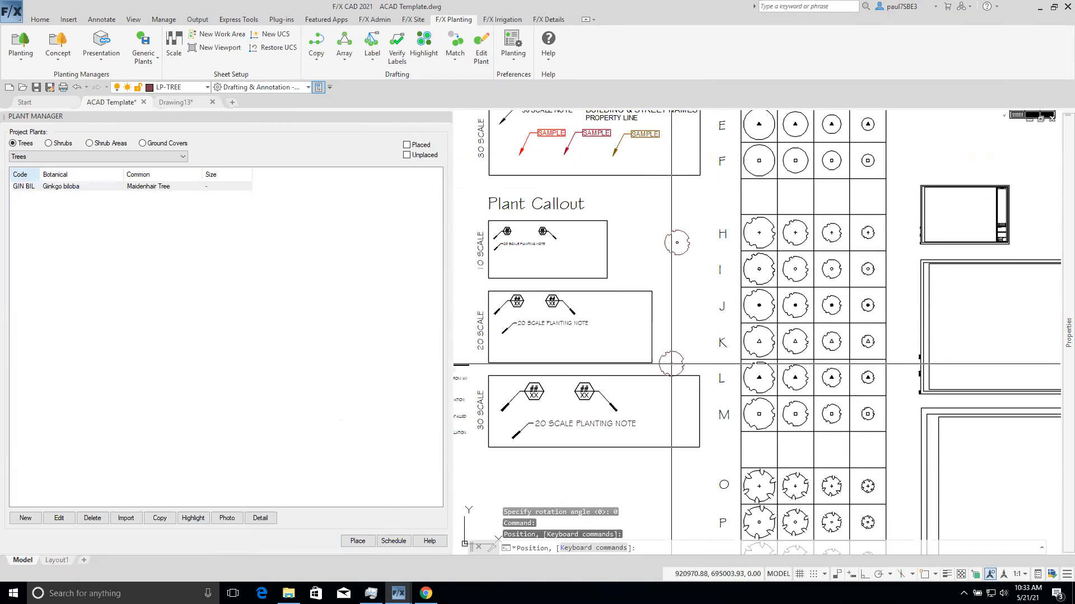
pyautogui.scroll(6, 687, 238)
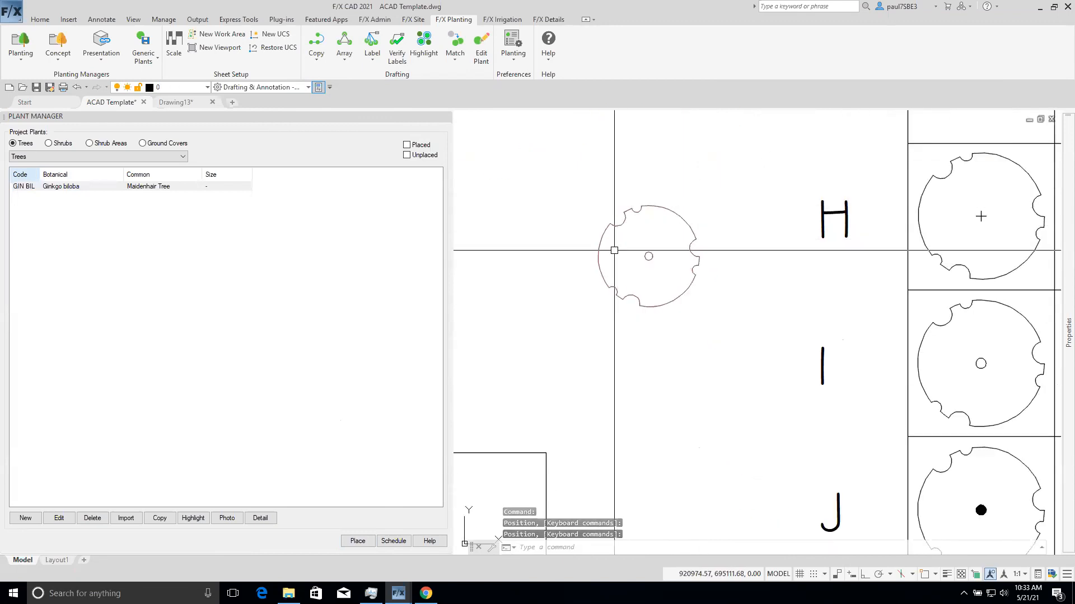
pyautogui.click(626, 216)
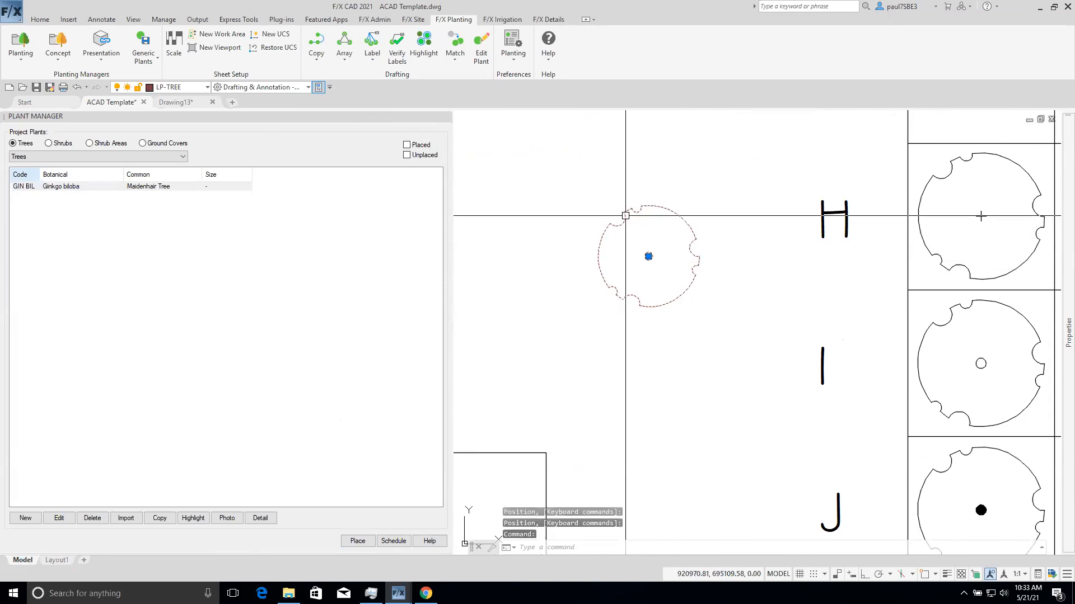
pyautogui.press('Escape')
pyautogui.scroll(-4, 761, 344)
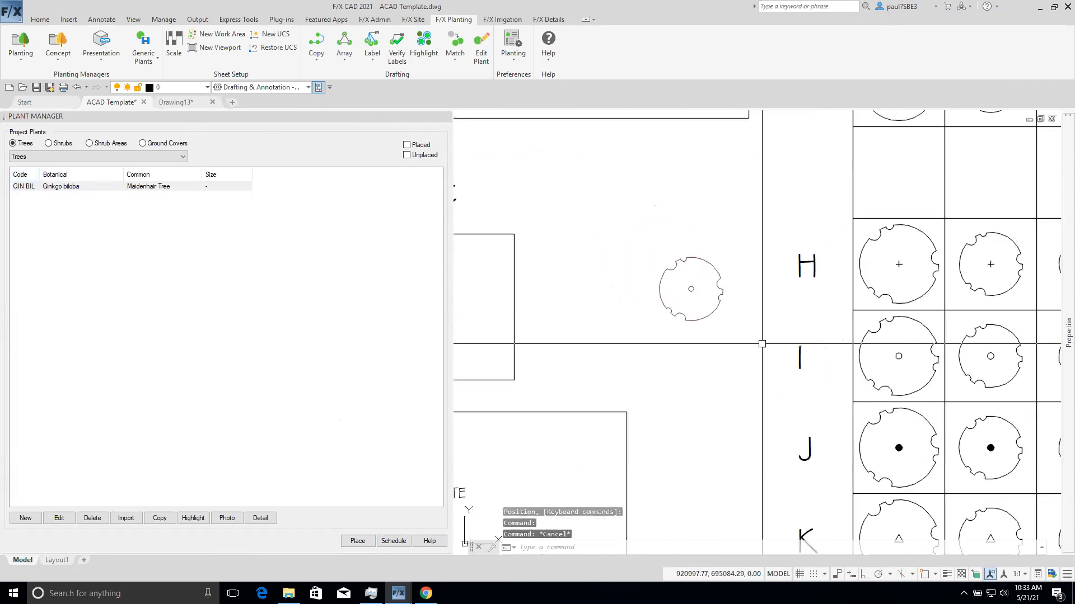
pyautogui.moveTo(746, 344); pyautogui.dragTo(629, 303, button='middle')
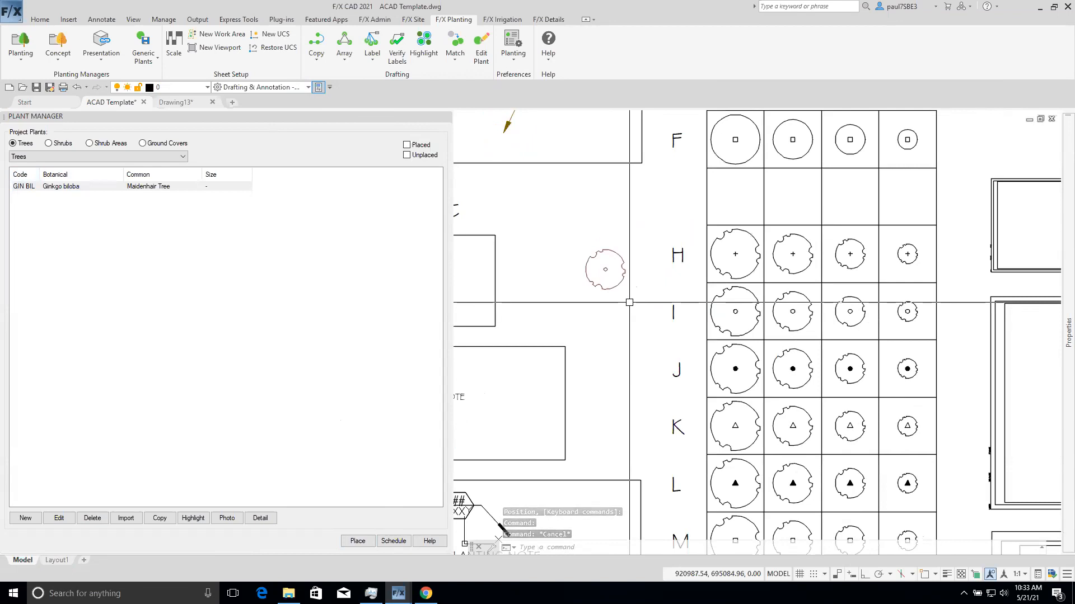
pyautogui.scroll(4, 621, 302)
pyautogui.scroll(-2, 611, 303)
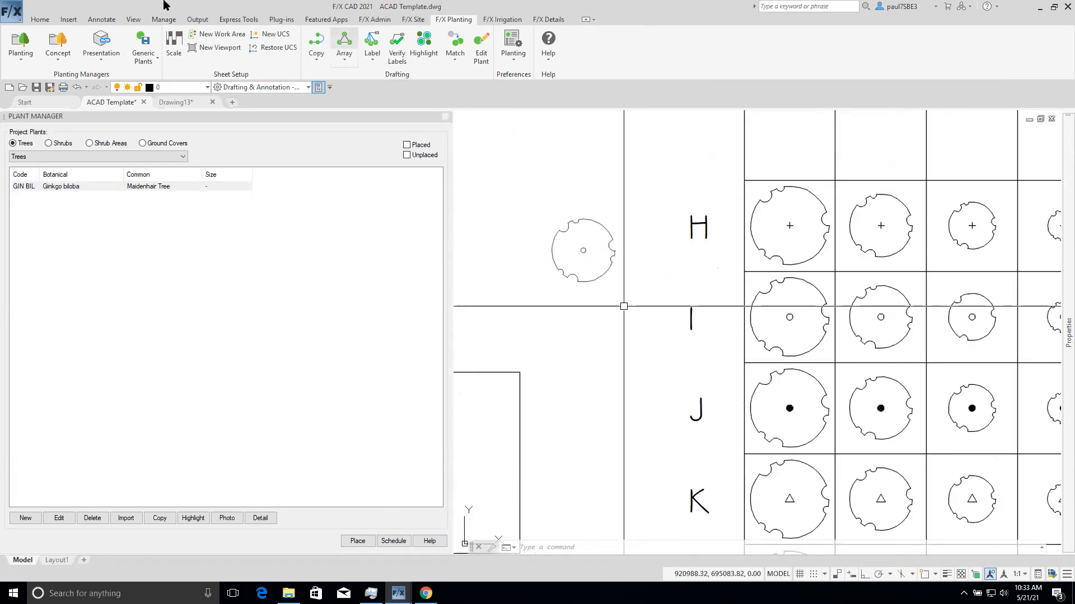
pyautogui.click(417, 19)
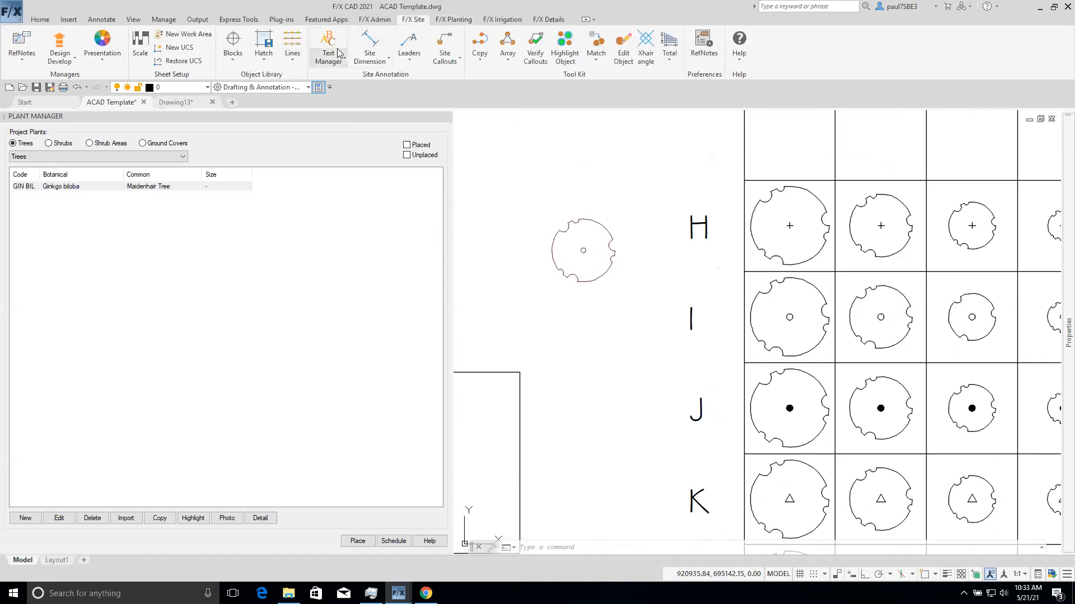
pyautogui.click(235, 65)
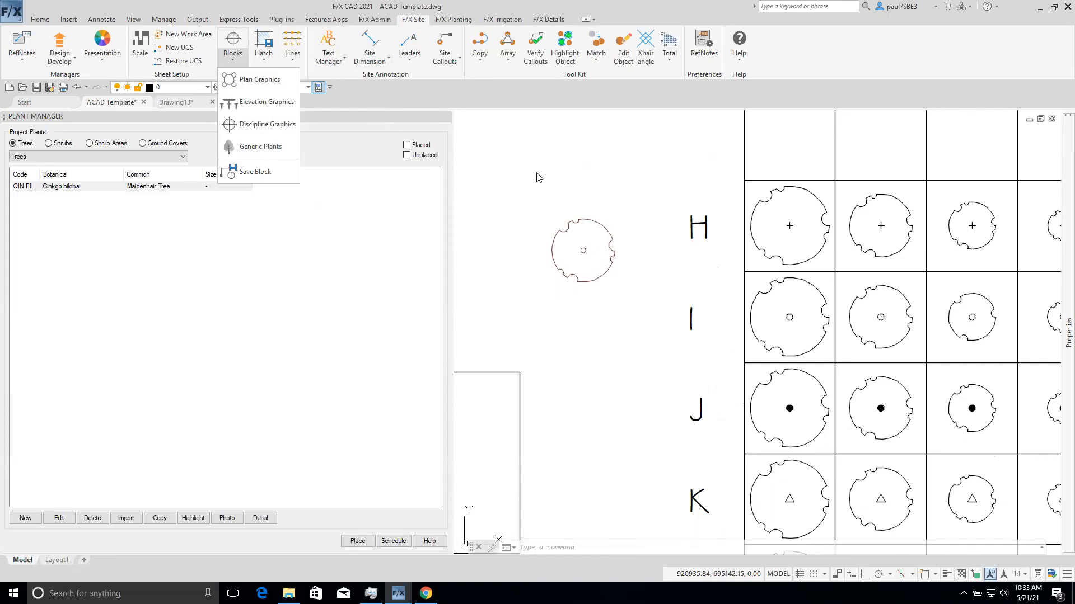
pyautogui.scroll(-8, 538, 175)
pyautogui.moveTo(507, 204); pyautogui.dragTo(1005, 182, button='middle')
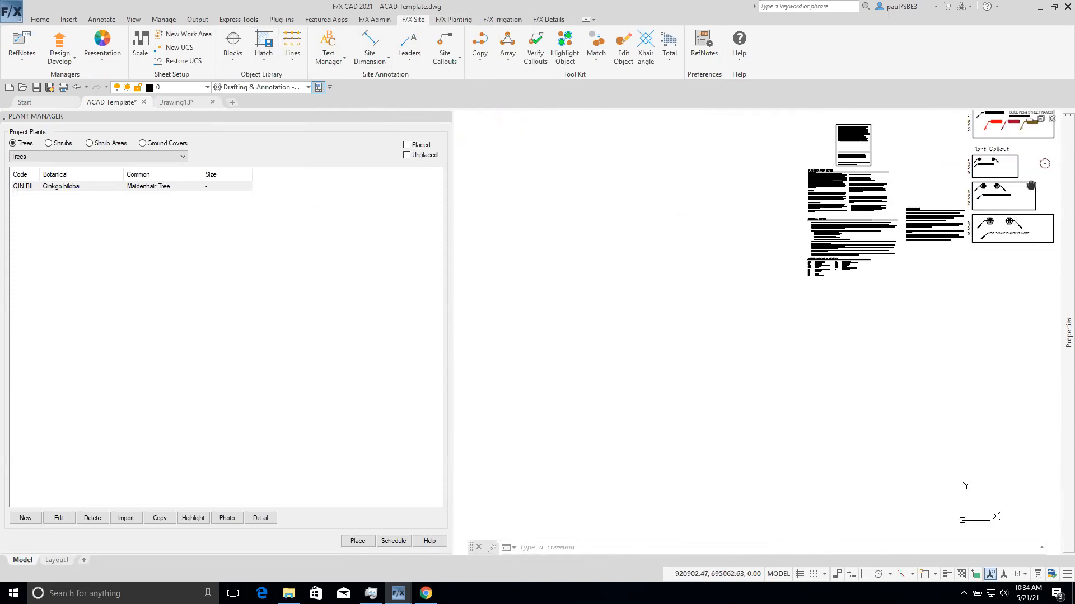
# - Start saving the Planting Notes as a block, picking an insertion point and selecting the heading, underline and note text
pyautogui.scroll(6, 957, 233)
pyautogui.moveTo(922, 216); pyautogui.dragTo(777, 262, button='middle')
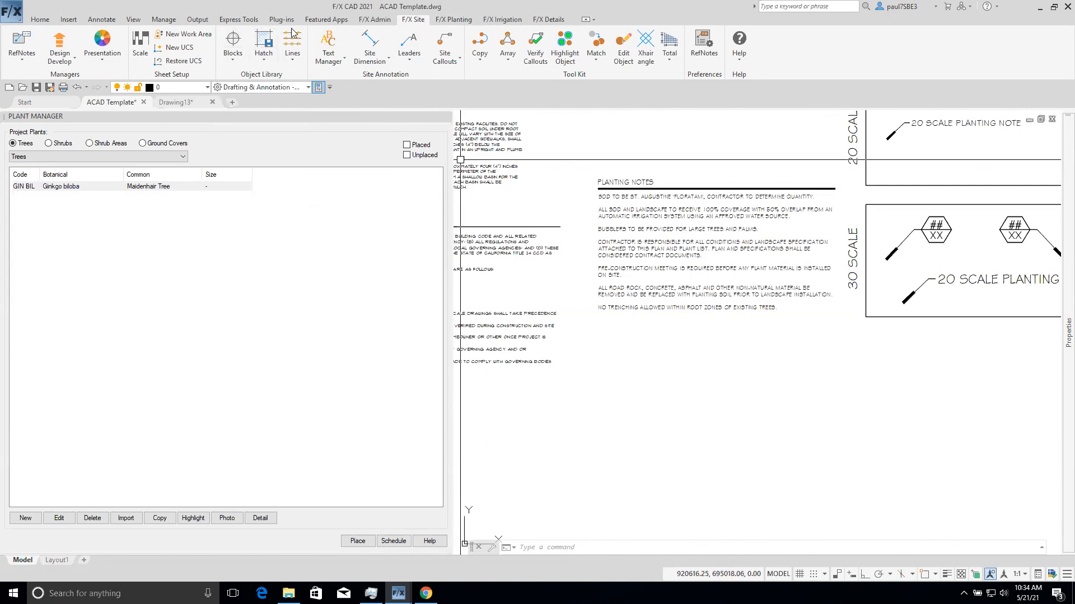
pyautogui.click(264, 57)
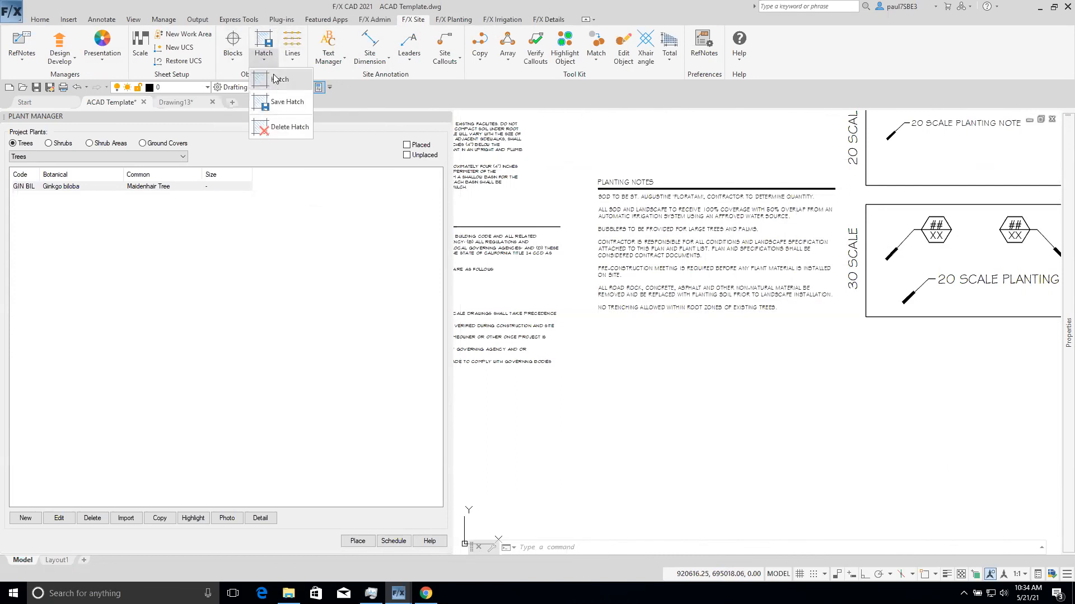
pyautogui.click(232, 56)
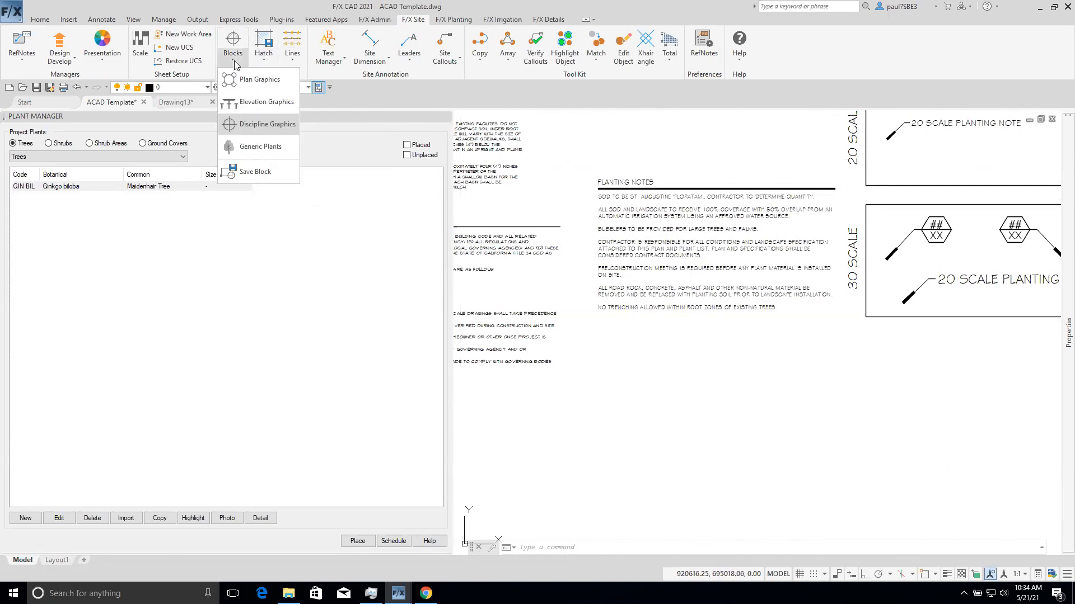
pyautogui.click(242, 172)
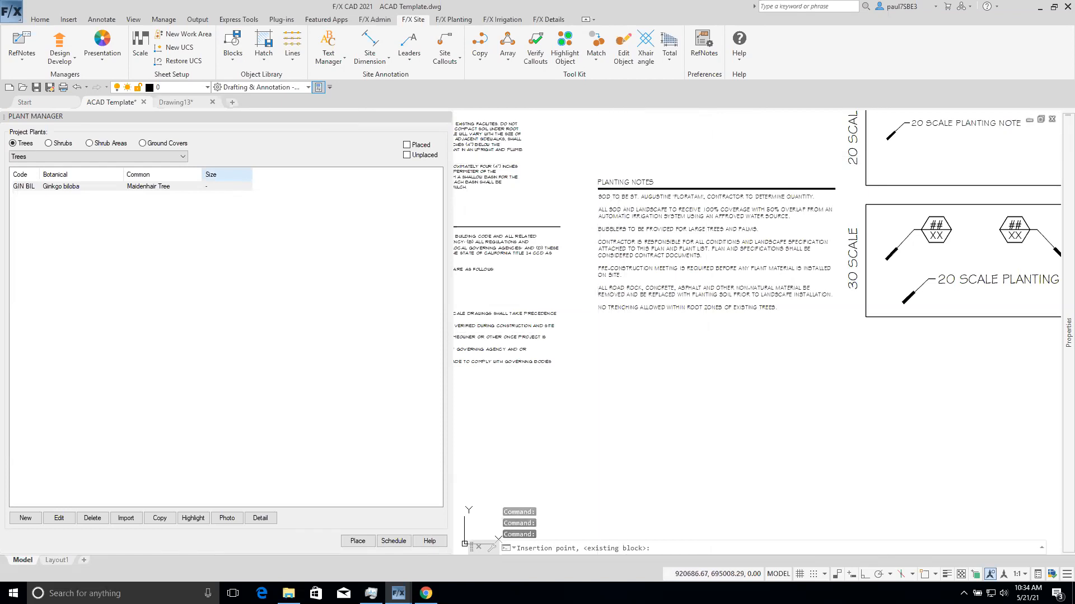
pyautogui.press('Return')
pyautogui.click(737, 335)
pyautogui.click(621, 142)
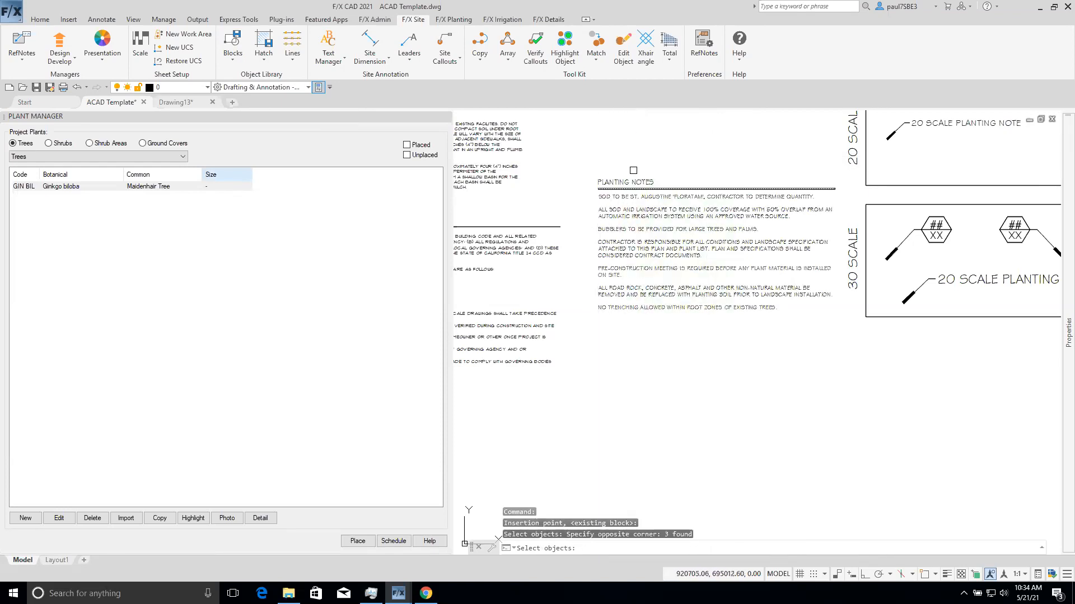
pyautogui.moveTo(804, 271); pyautogui.dragTo(658, 186)
pyautogui.doubleClick(649, 241)
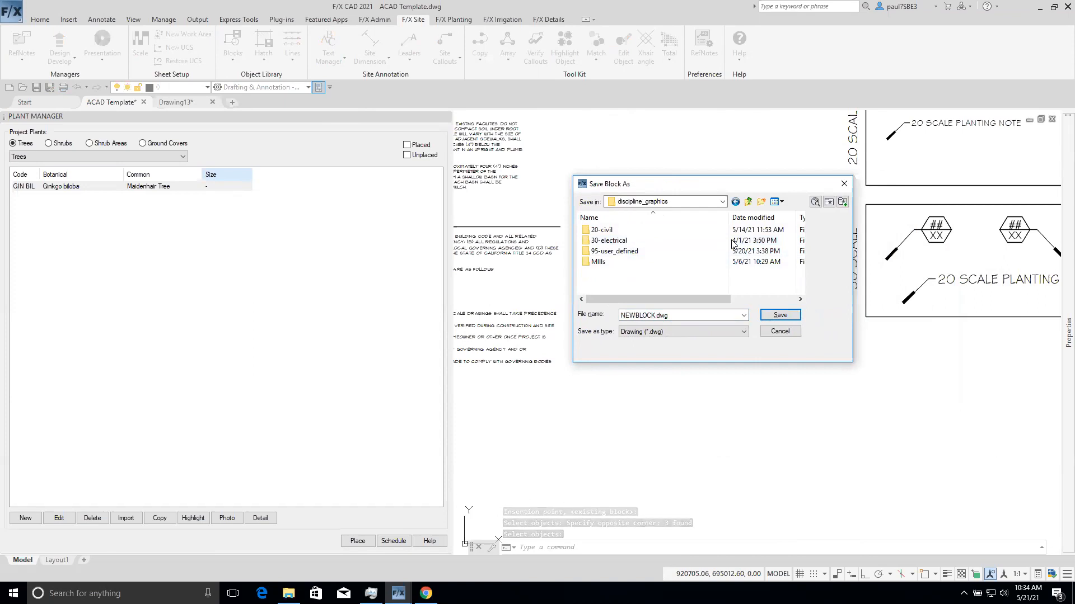
# - Save the block as PLANTING PREP NOTES.dwg in the 95-user_defined folder of discipline_graphics, overwriting the existing file
pyautogui.click(703, 203)
pyautogui.click(703, 203)
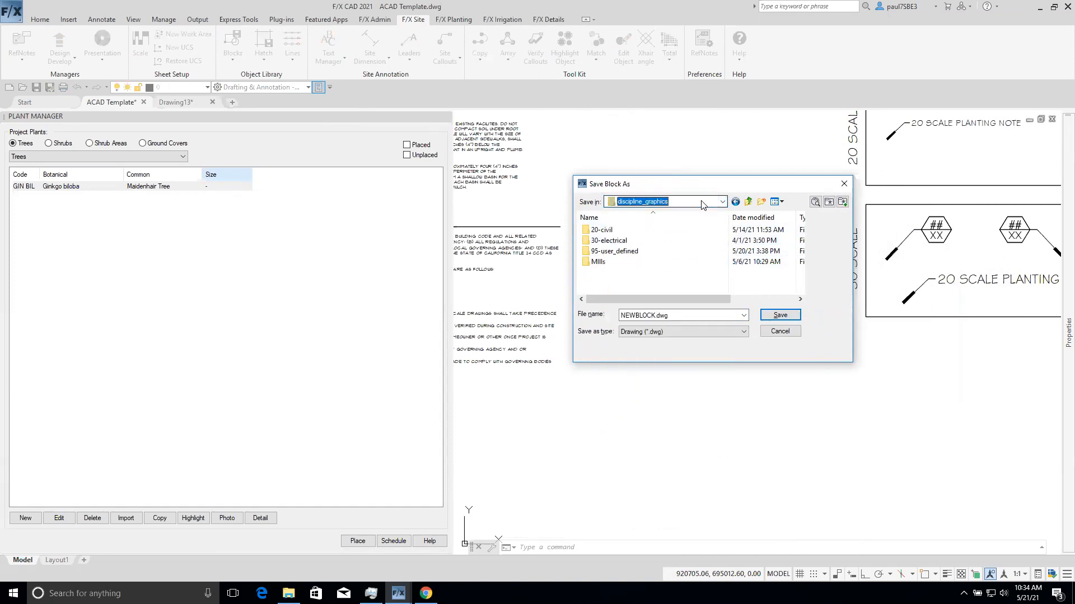
pyautogui.doubleClick(614, 252)
pyautogui.click(651, 315)
pyautogui.click(644, 243)
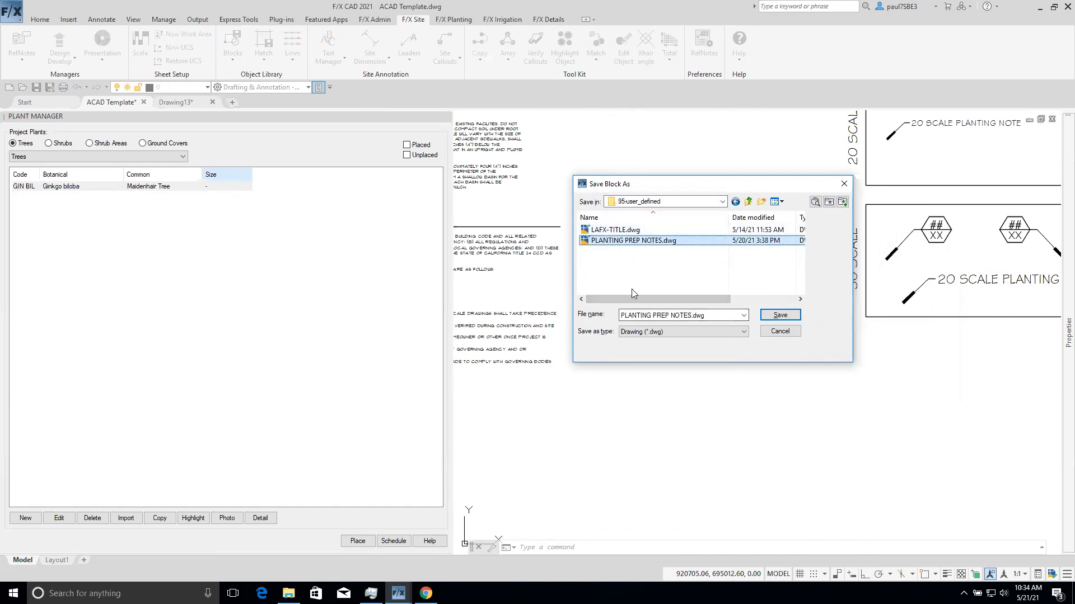
pyautogui.click(772, 320)
pyautogui.click(687, 303)
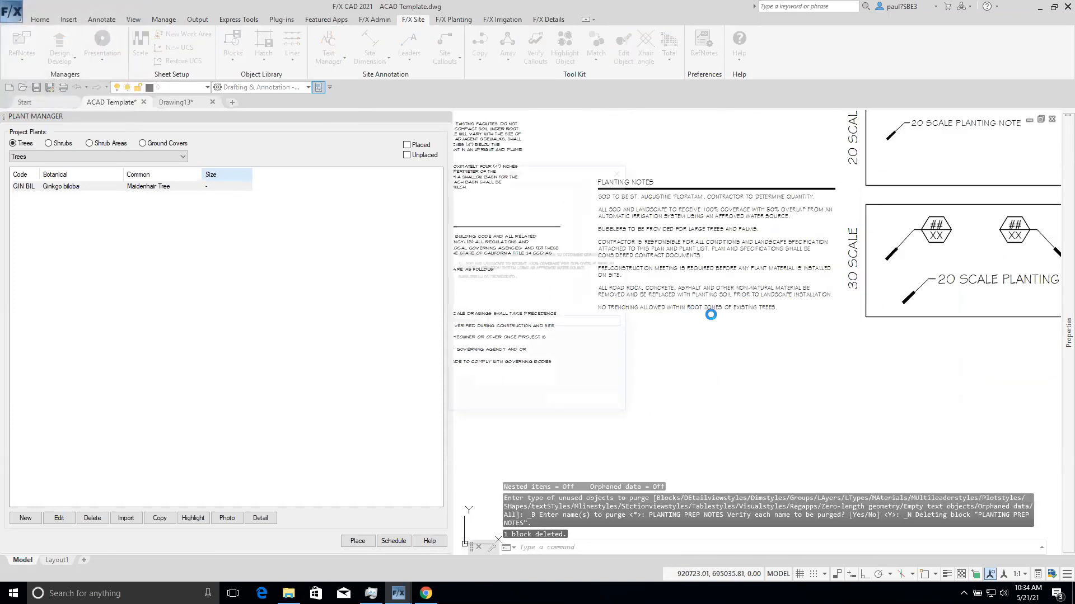
pyautogui.click(564, 404)
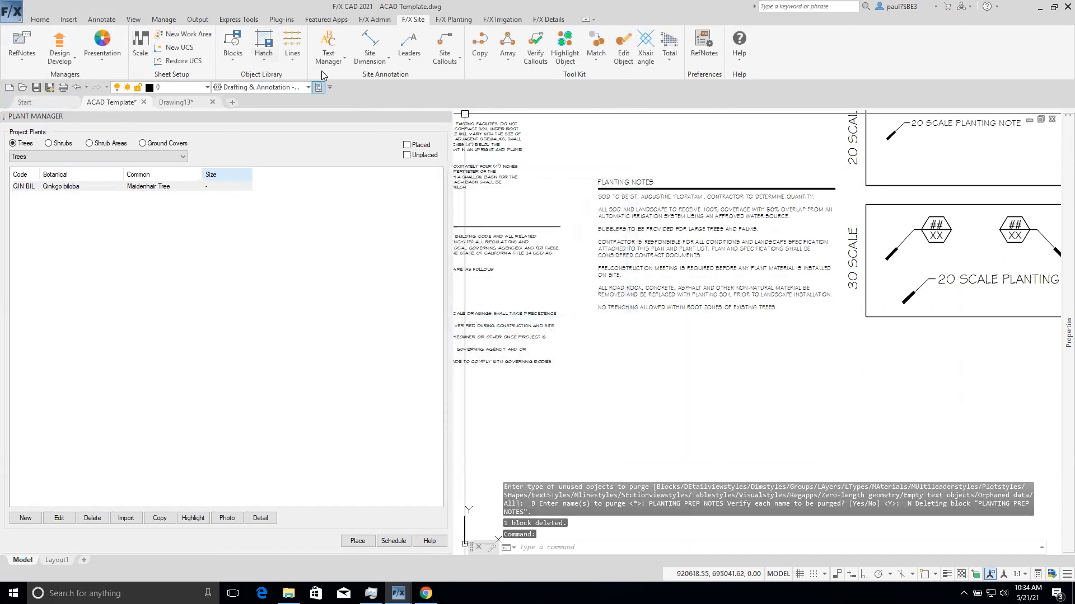
# - Check the PLANTING PREP block in the User Defined category of the Discipline Graphics library, and leave without placing it
pyautogui.click(235, 59)
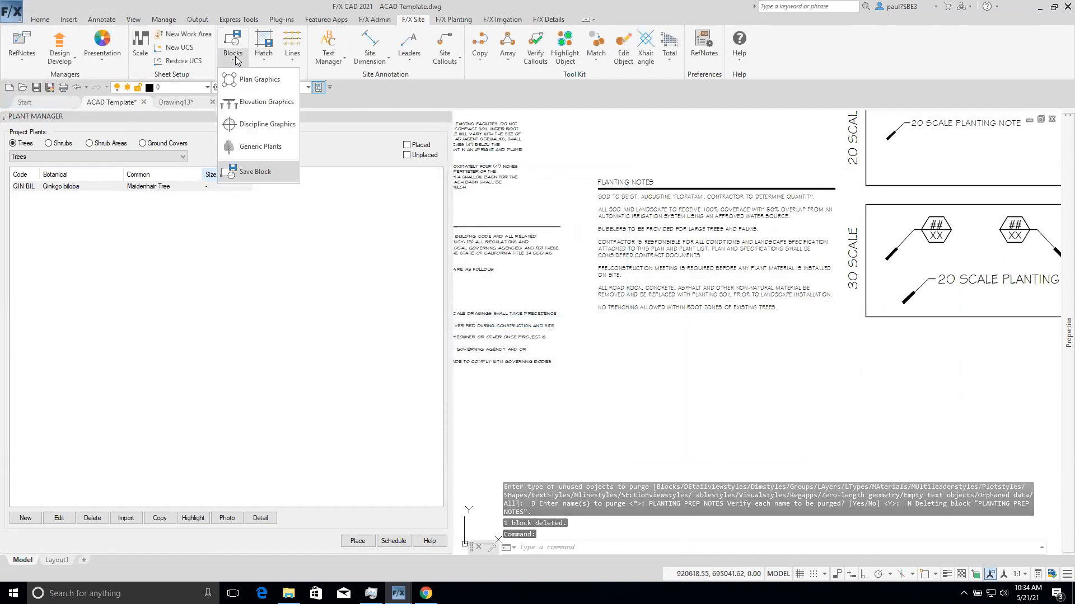
pyautogui.click(254, 125)
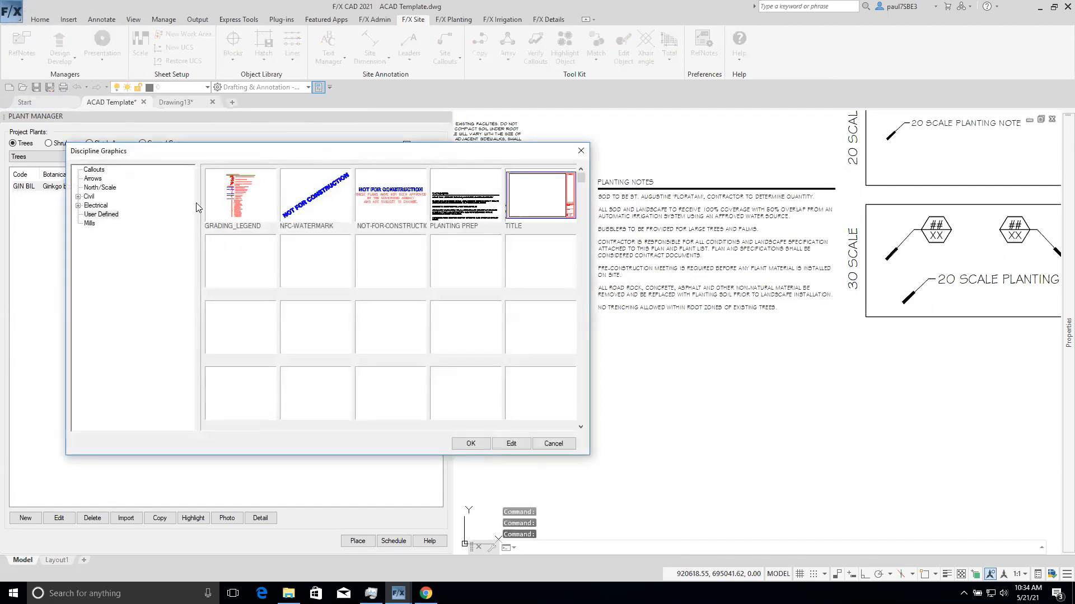
pyautogui.click(102, 216)
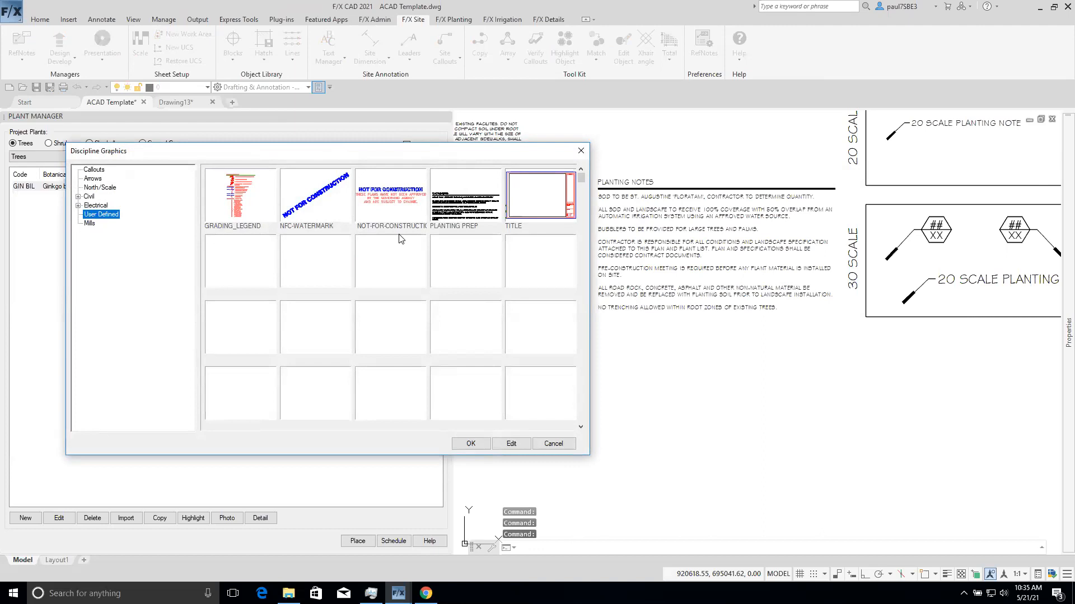
pyautogui.click(473, 208)
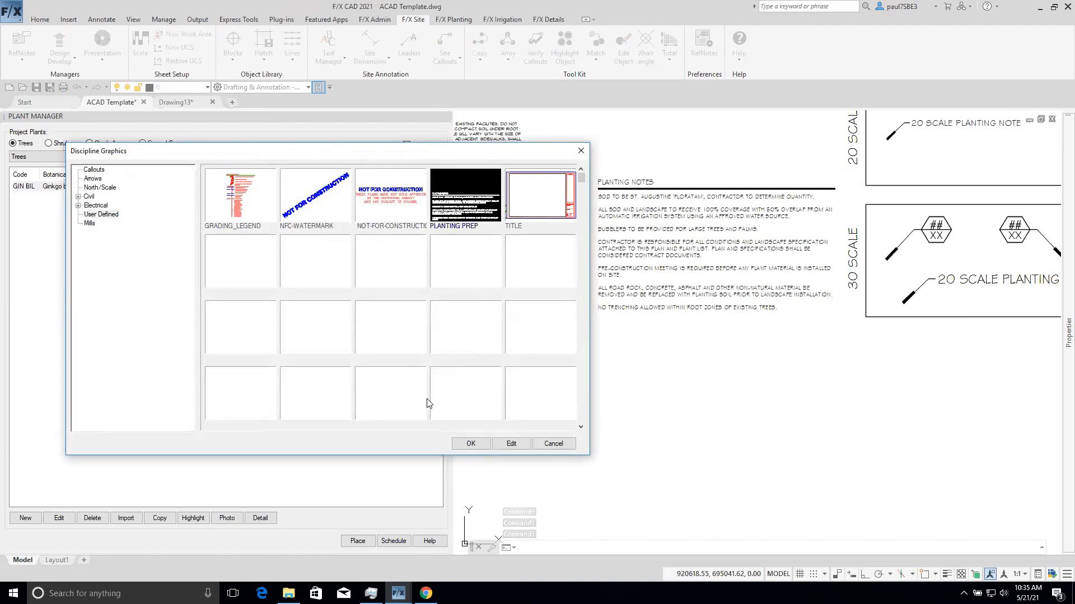
pyautogui.click(553, 444)
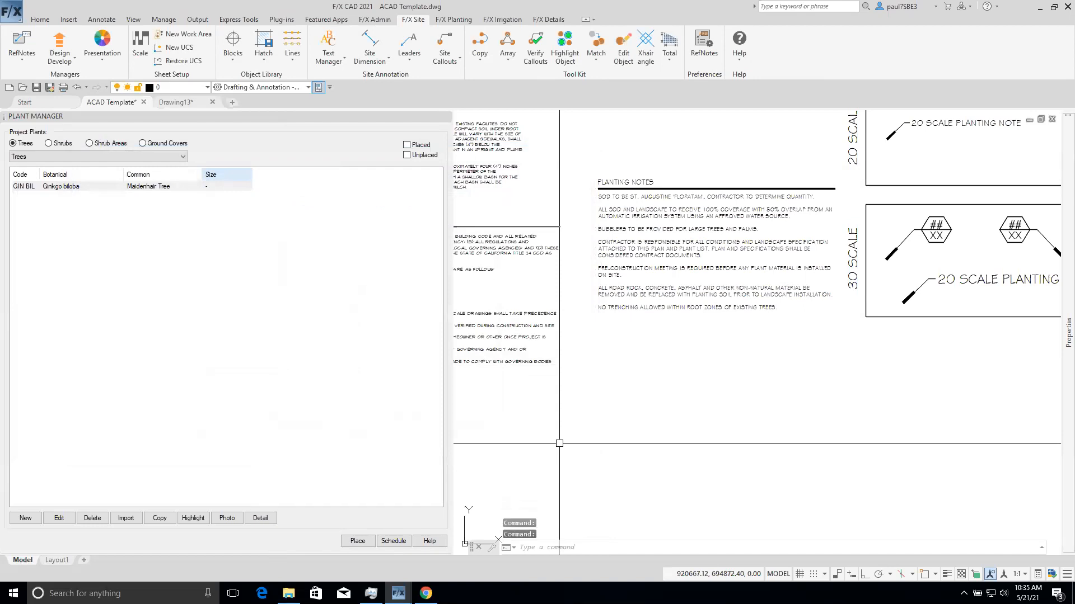
# - Look over the template's title block sheets, detail drawings and plant symbol tables
pyautogui.scroll(-6, 559, 443)
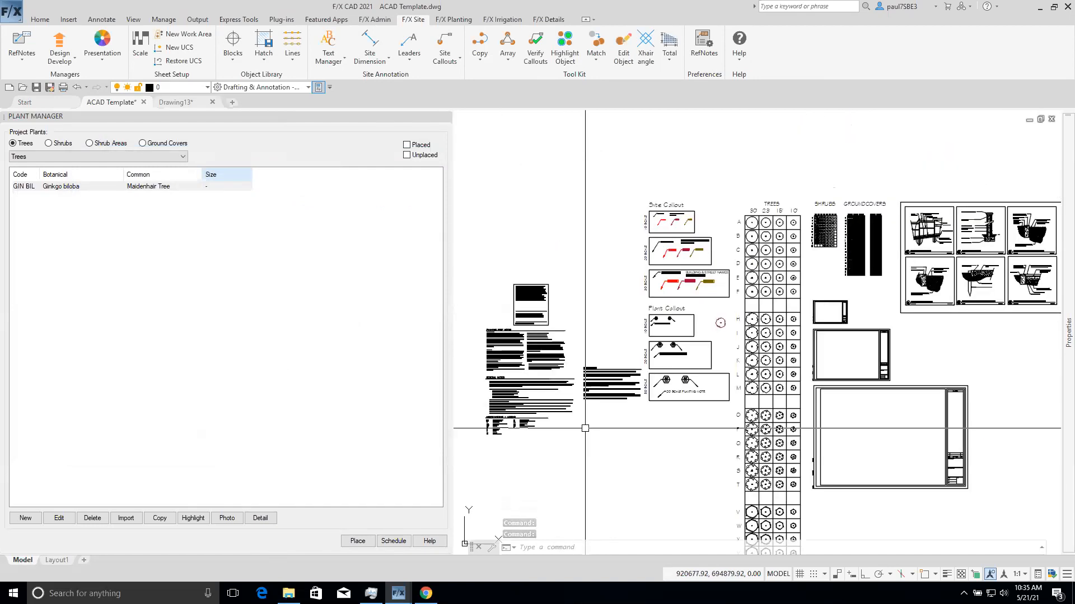
pyautogui.scroll(-3, 585, 428)
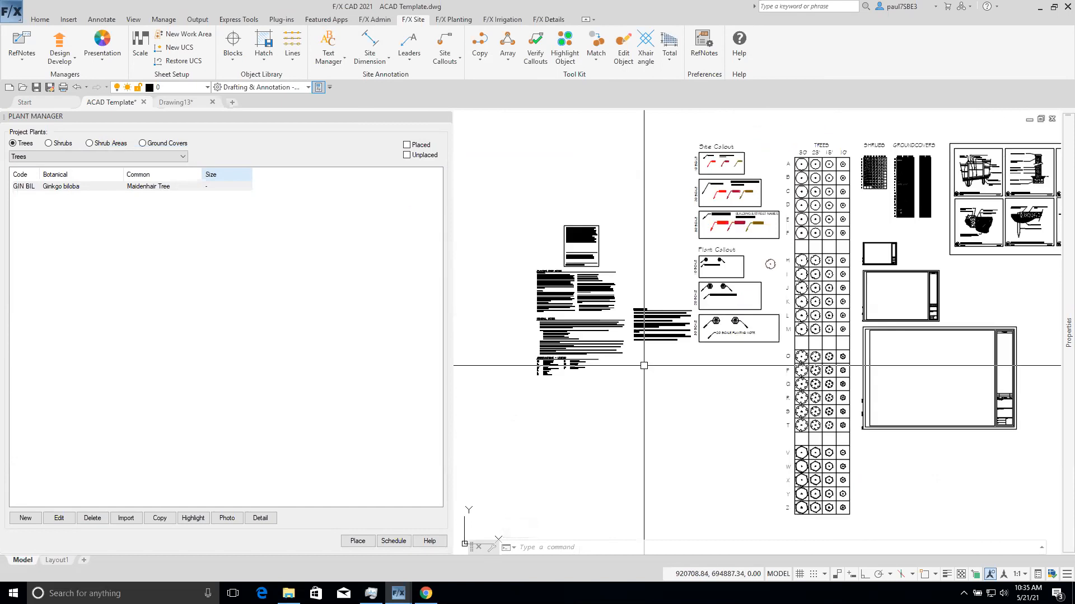
pyautogui.moveTo(1004, 281); pyautogui.dragTo(729, 352, button='middle')
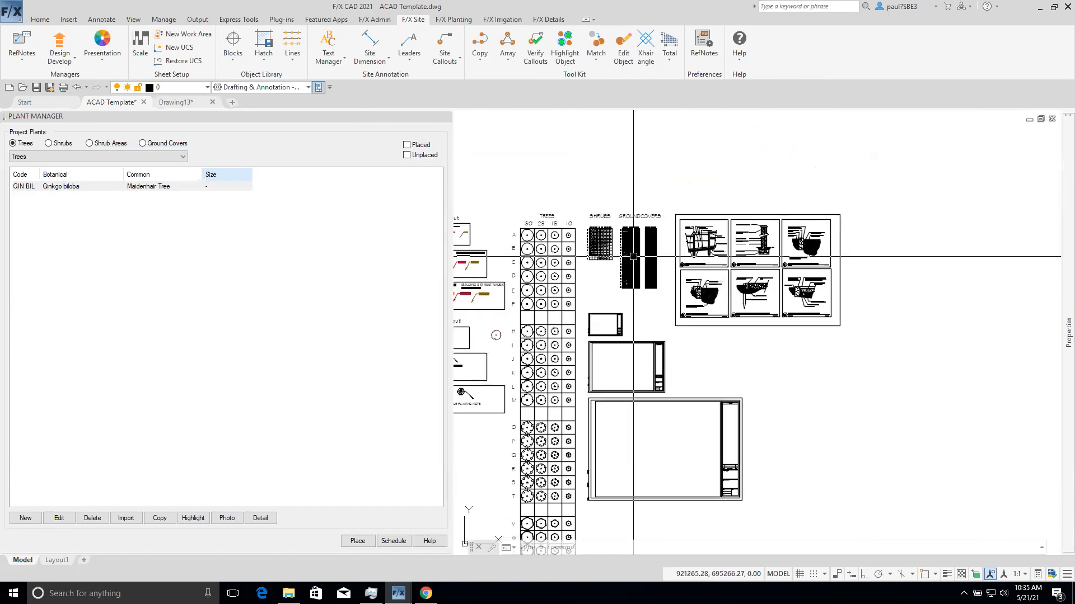
pyautogui.scroll(5, 674, 408)
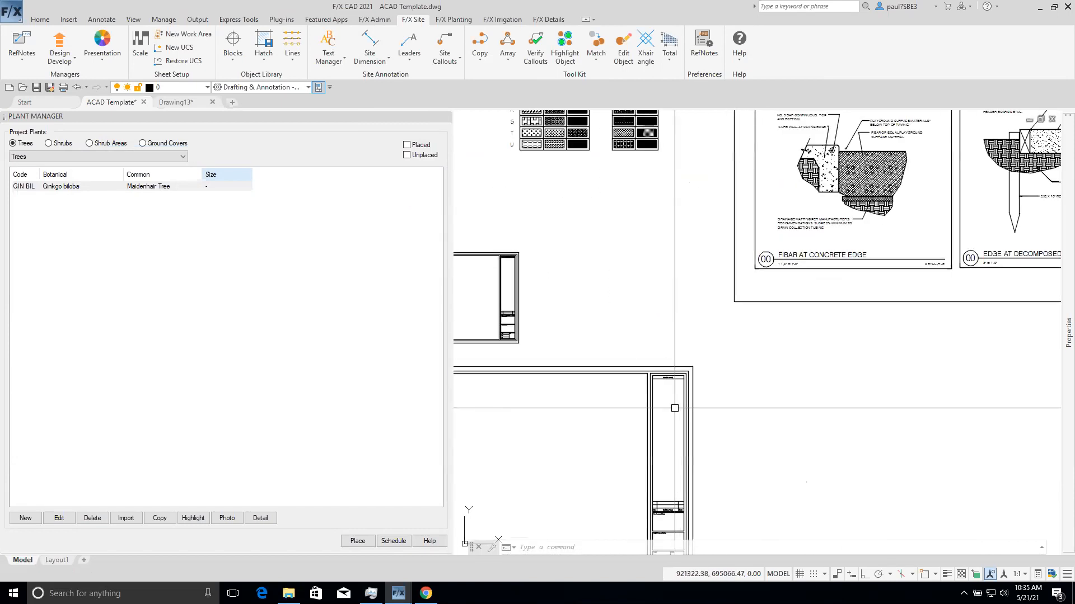
pyautogui.scroll(-3, 644, 426)
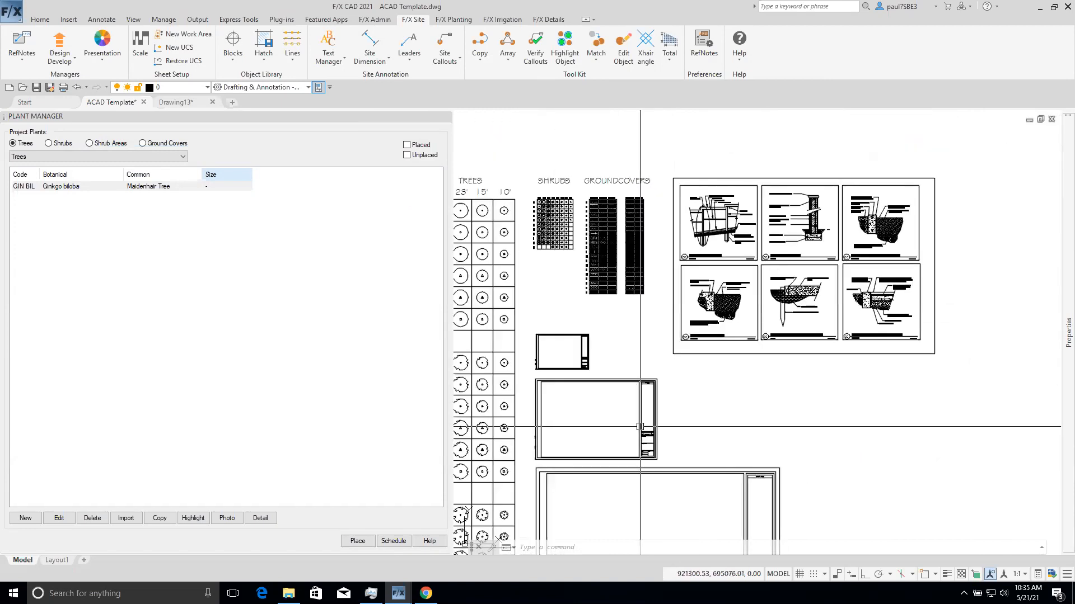
pyautogui.scroll(2, 639, 426)
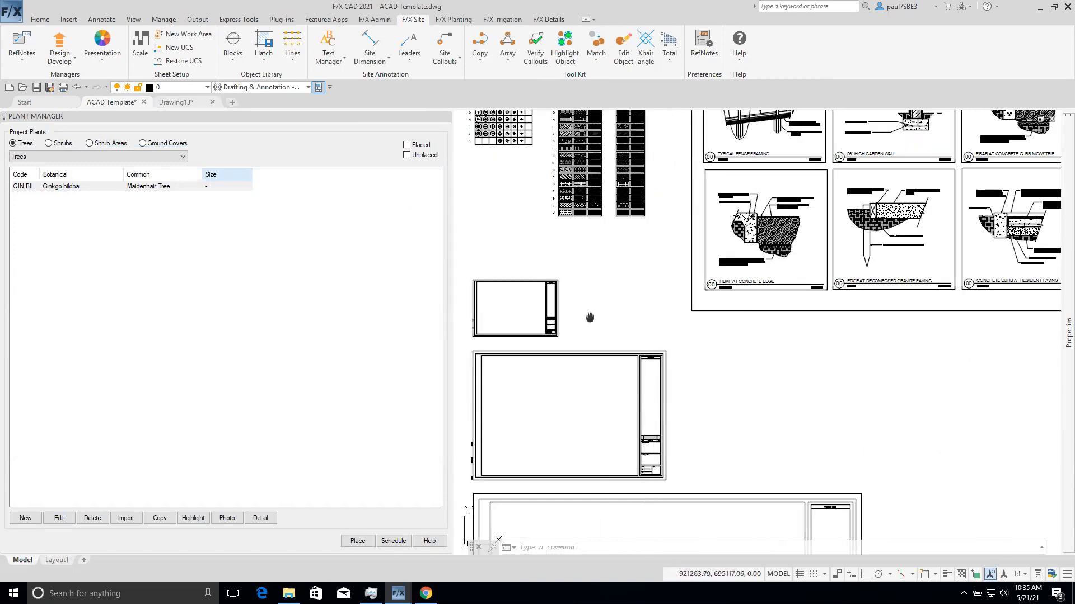
pyautogui.moveTo(639, 402); pyautogui.dragTo(1027, 405, button='middle')
pyautogui.scroll(2, 1028, 328)
pyautogui.scroll(-2, 625, 362)
pyautogui.moveTo(615, 348); pyautogui.dragTo(861, 337, button='middle')
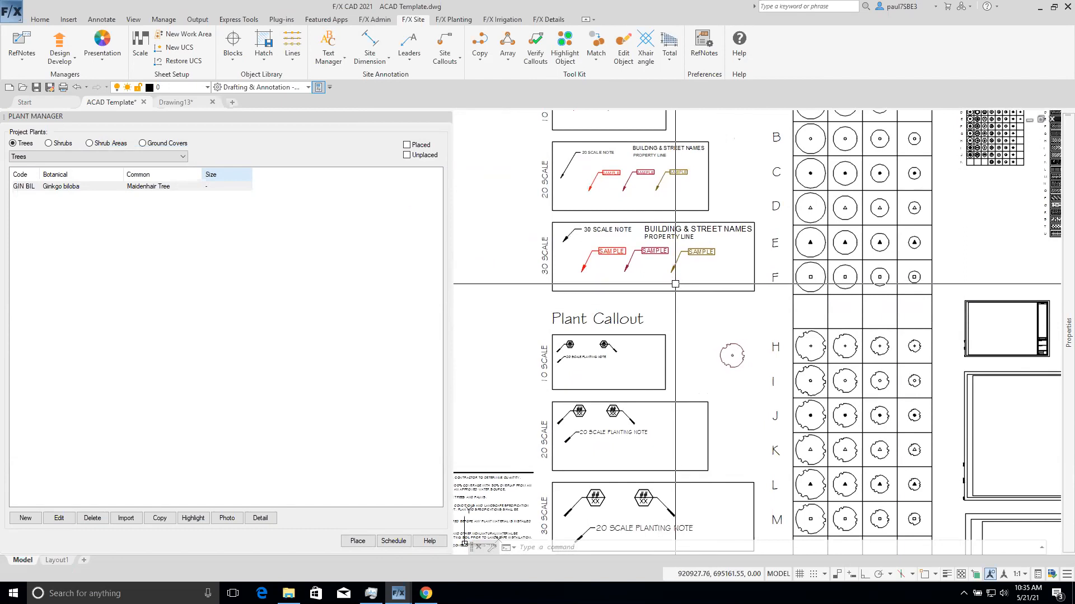
# - Save the first honeycomb hatch in row N of the groundcover table as a SITE hatch with the description HONEYCOMB
pyautogui.moveTo(899, 302); pyautogui.dragTo(590, 393, button='middle')
pyautogui.scroll(5, 812, 250)
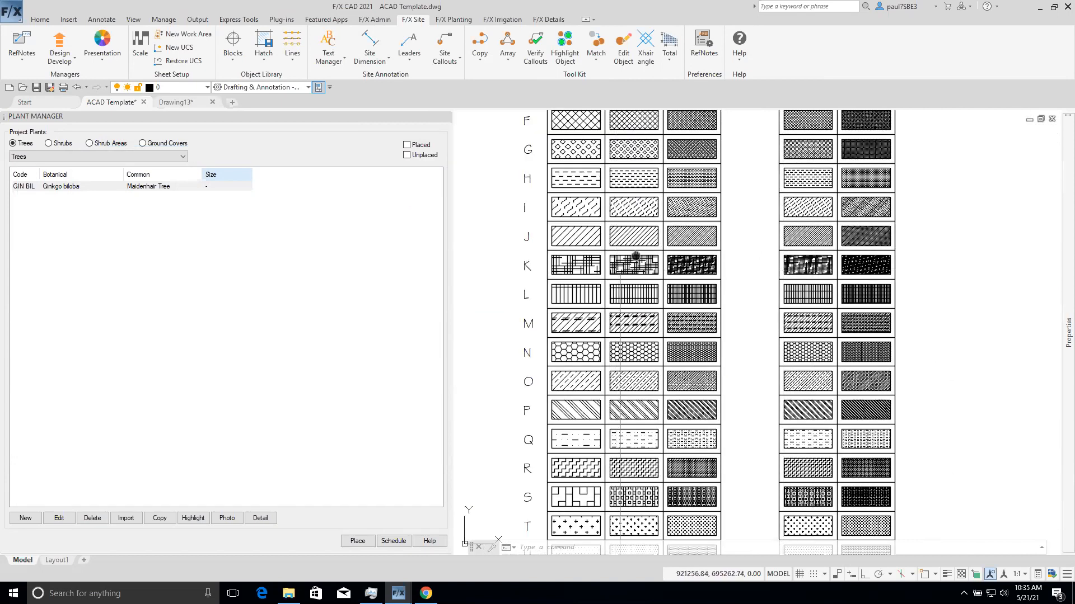
pyautogui.moveTo(630, 261); pyautogui.dragTo(668, 211, button='middle')
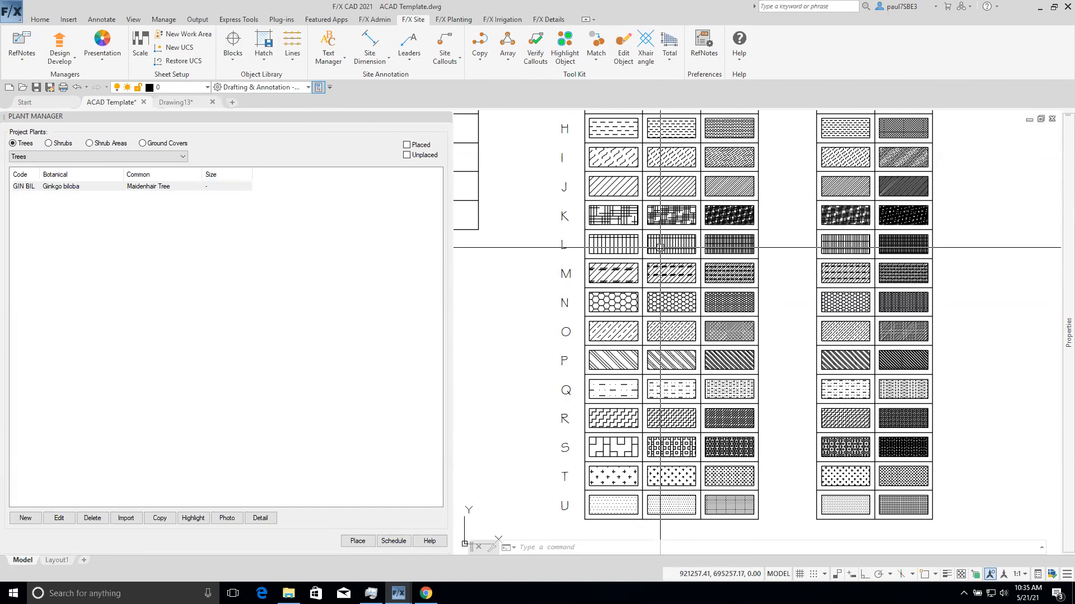
pyautogui.scroll(2, 618, 356)
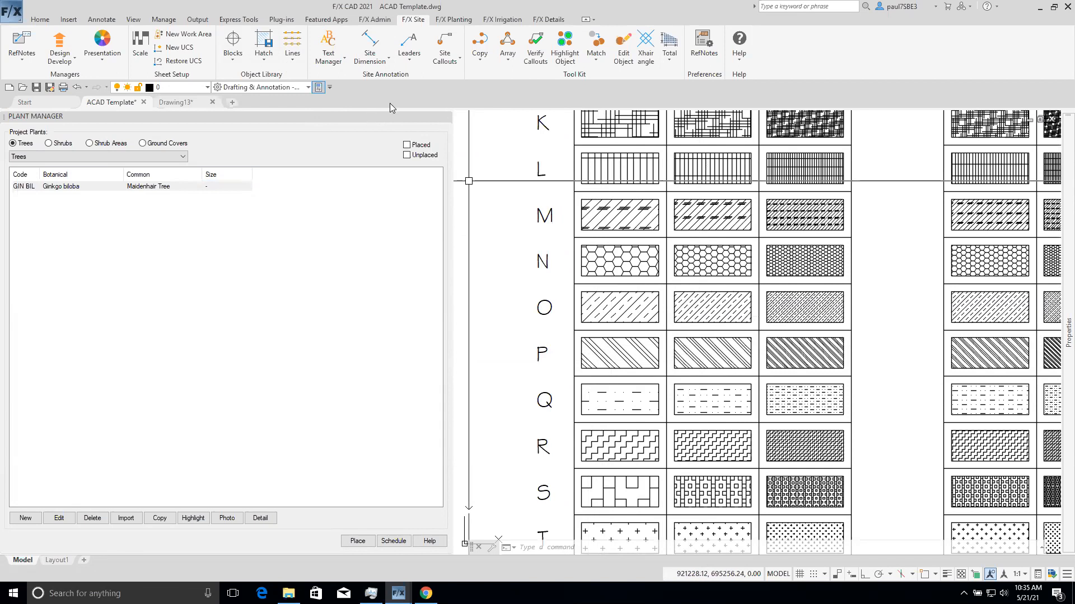
pyautogui.click(263, 56)
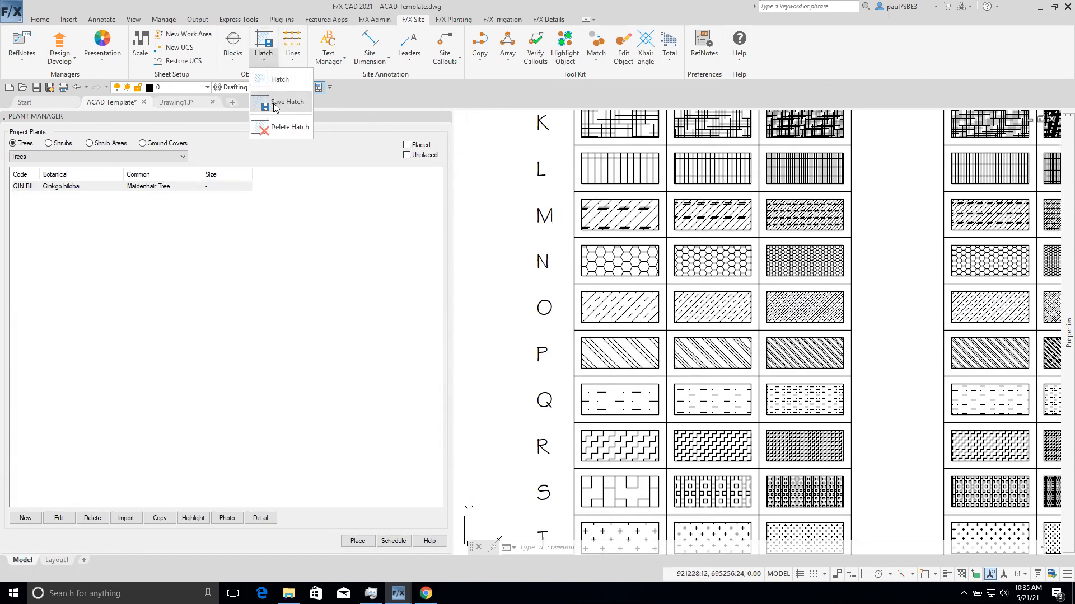
pyautogui.click(274, 103)
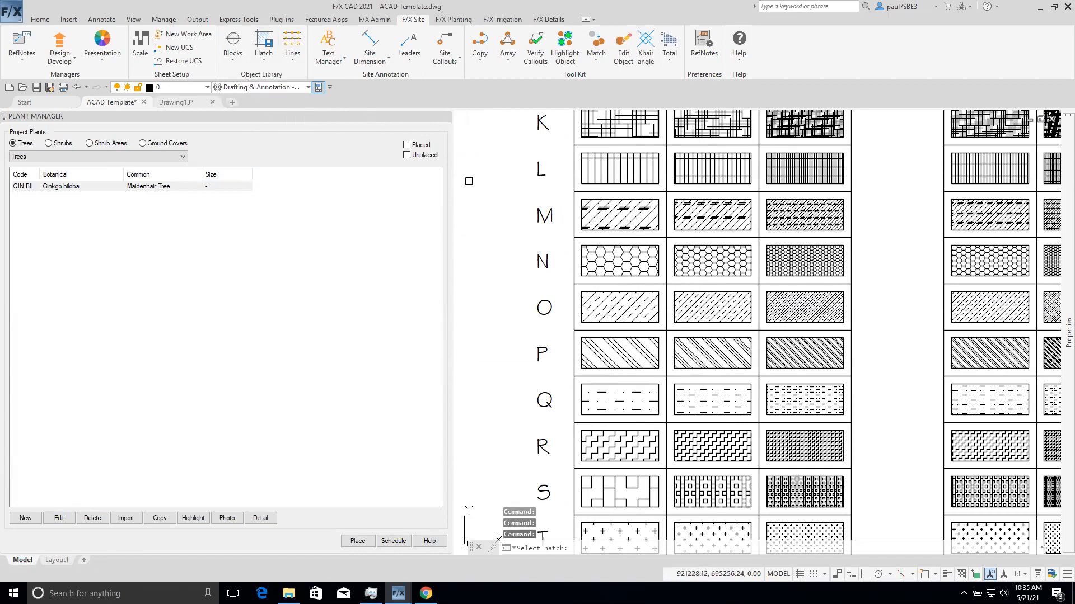
pyautogui.click(626, 263)
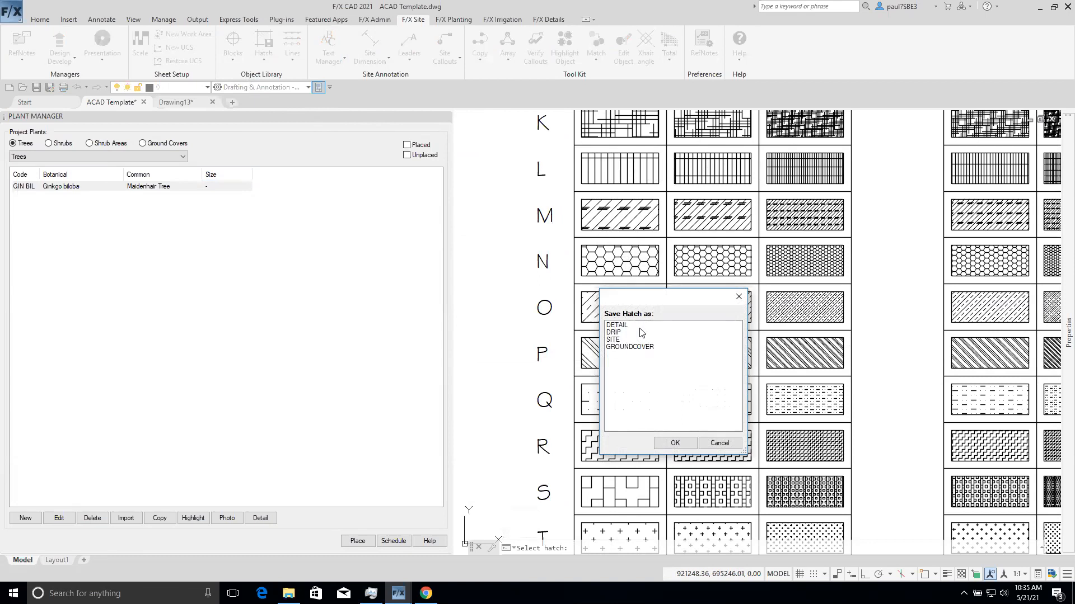
pyautogui.click(639, 339)
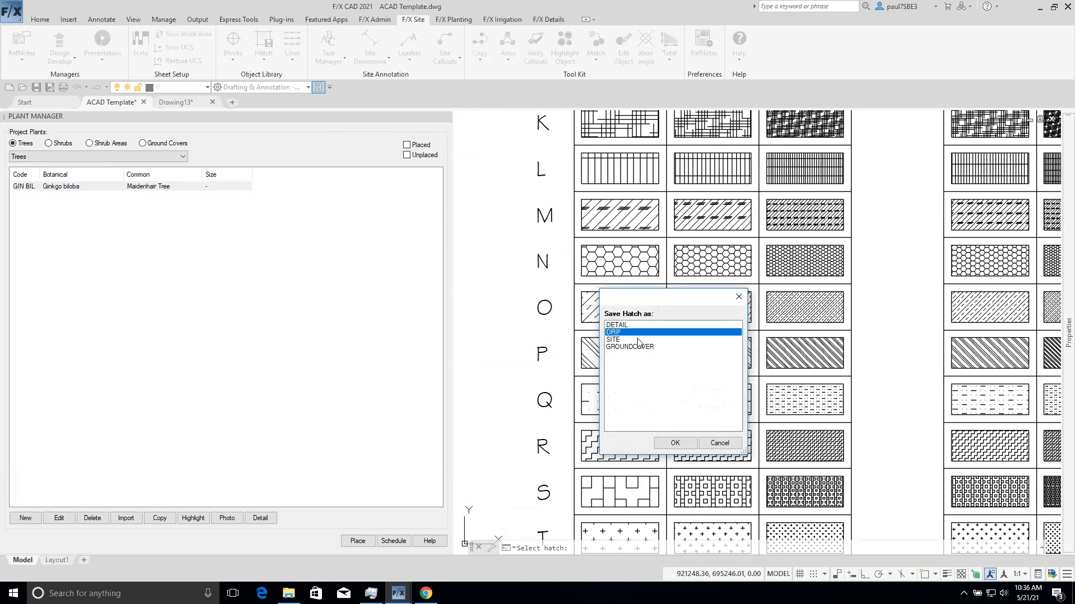
pyautogui.click(673, 443)
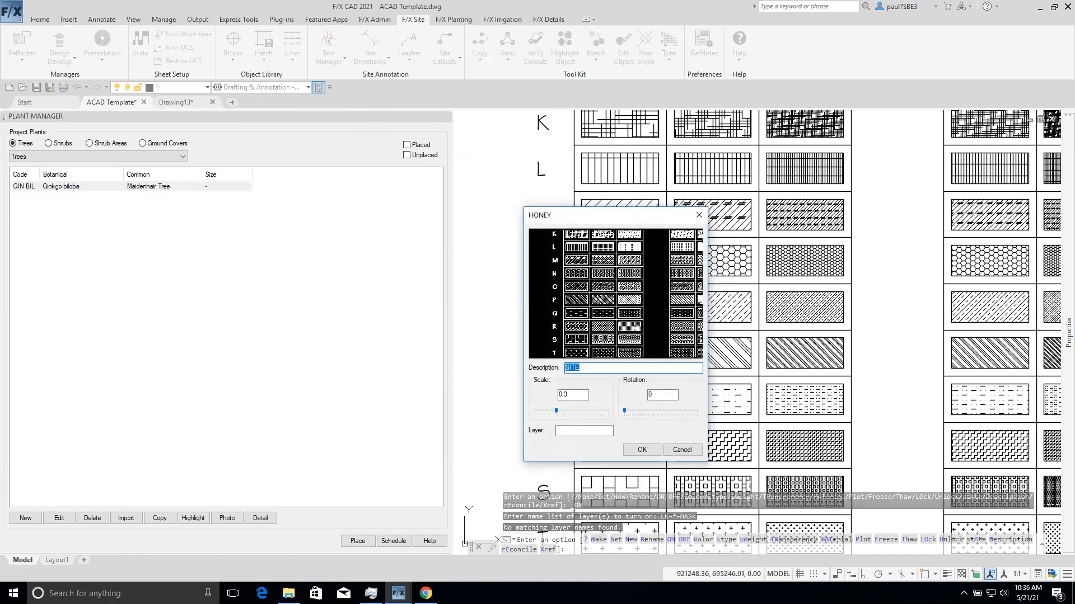
pyautogui.write('HONEYCOMB')
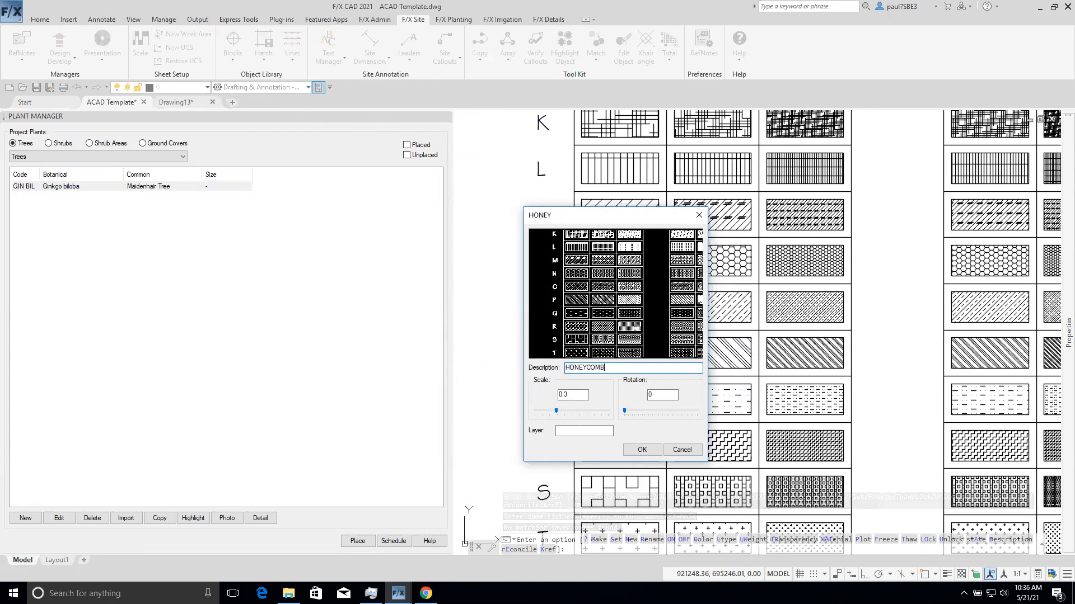
pyautogui.click(650, 451)
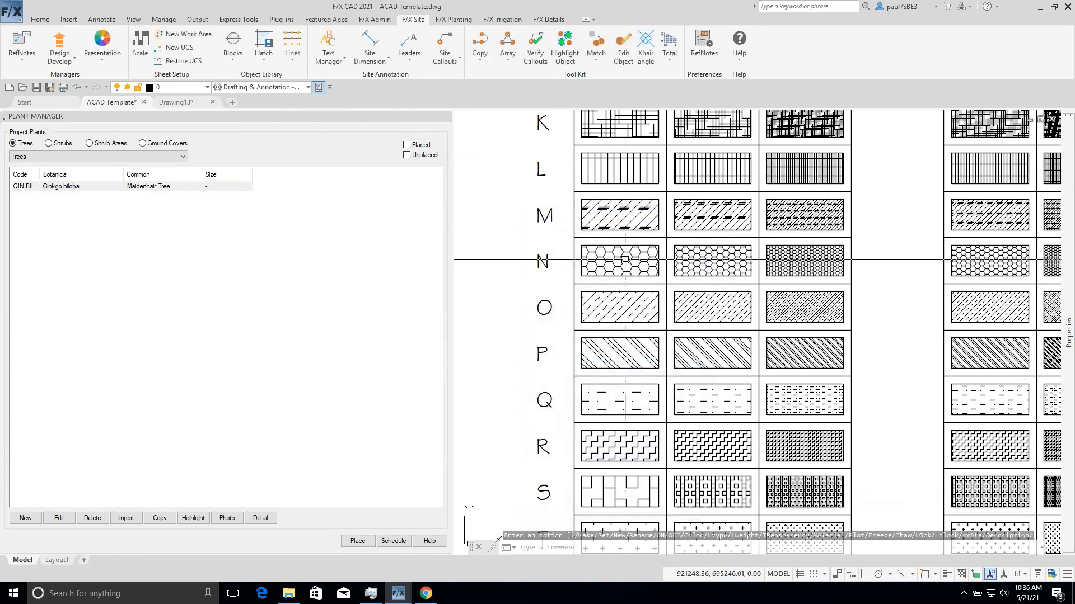
# - Choose the HONEYCOMB pattern from the Site hatch library for placement
pyautogui.scroll(-2, 650, 452)
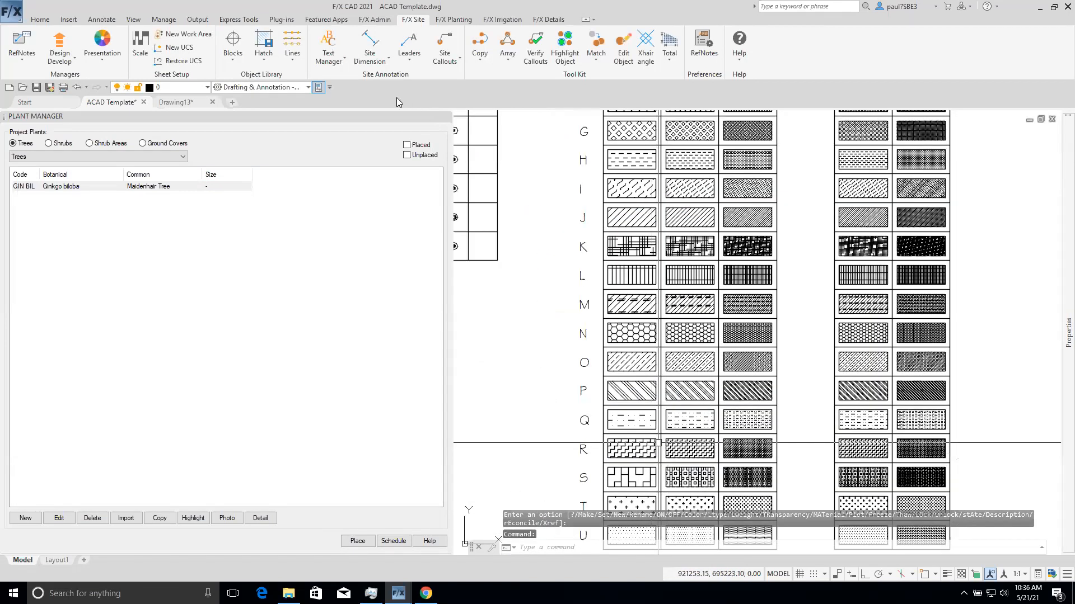
pyautogui.click(263, 61)
pyautogui.click(281, 80)
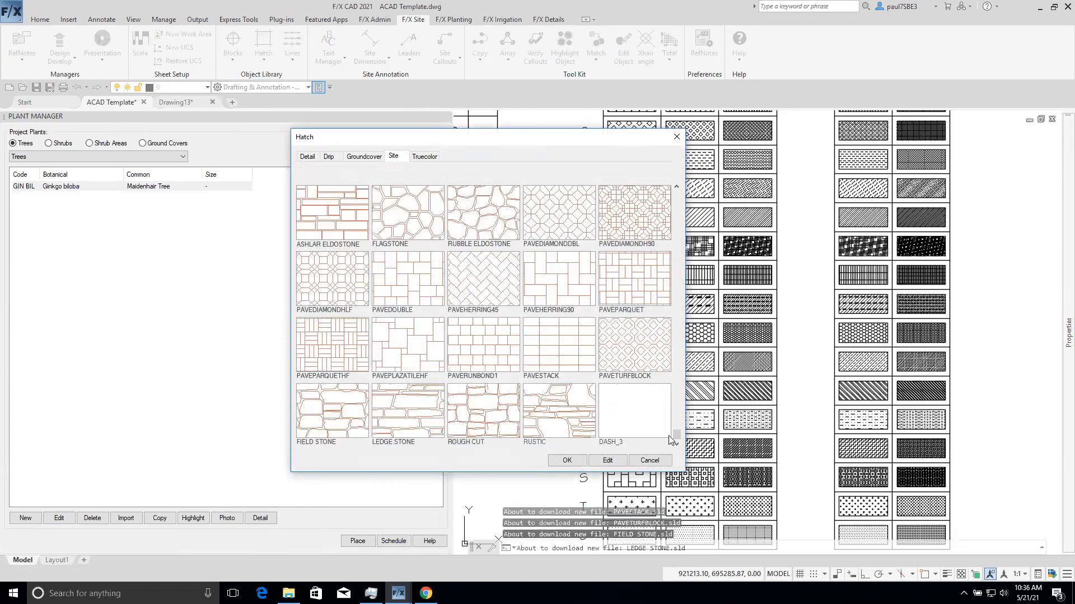
pyautogui.click(677, 206)
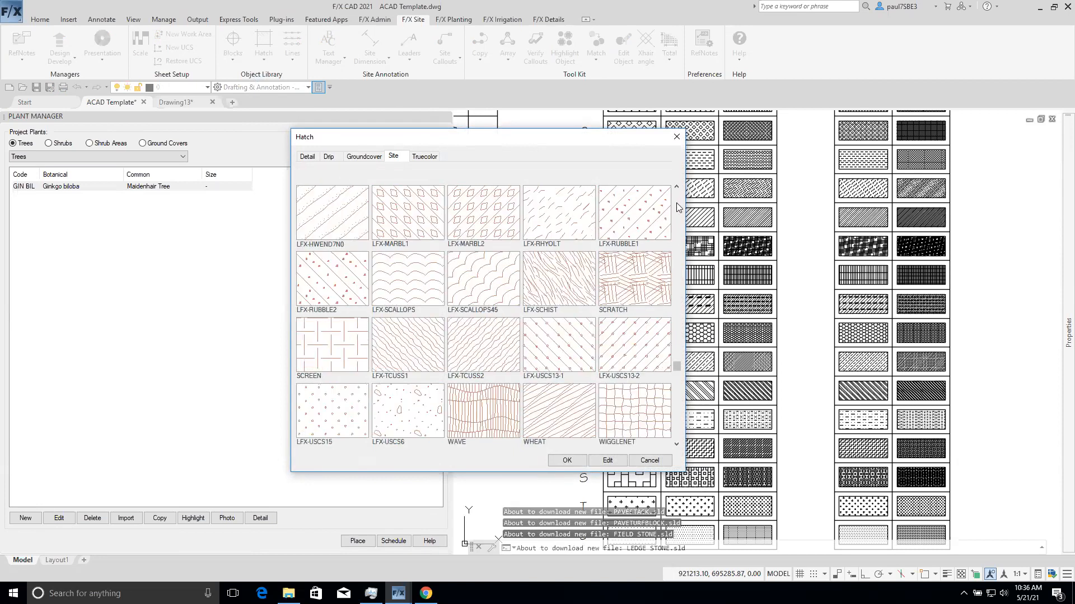
pyautogui.click(677, 206)
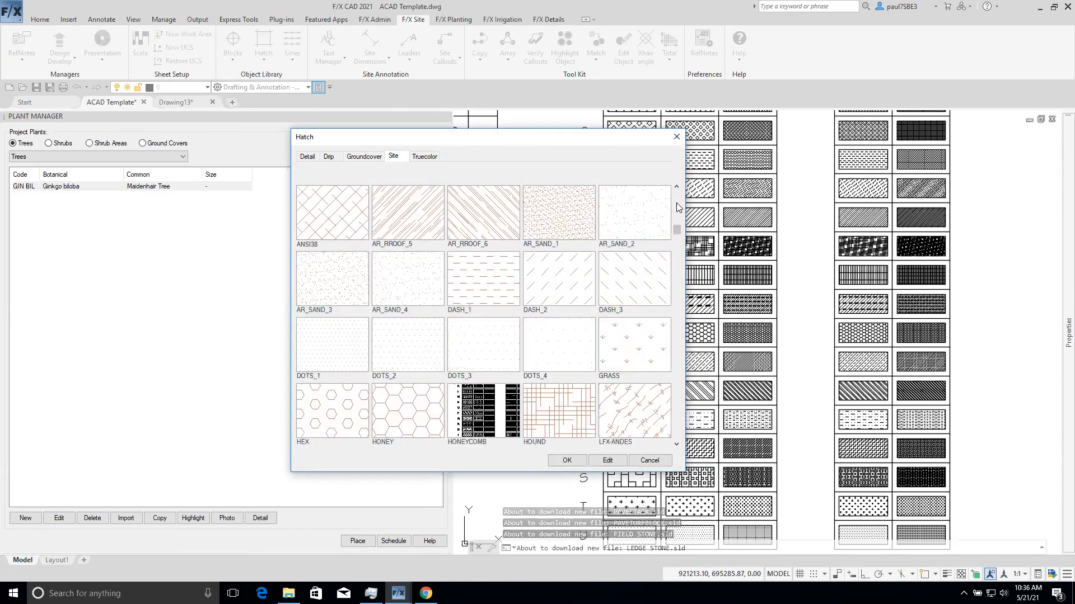
pyautogui.click(516, 406)
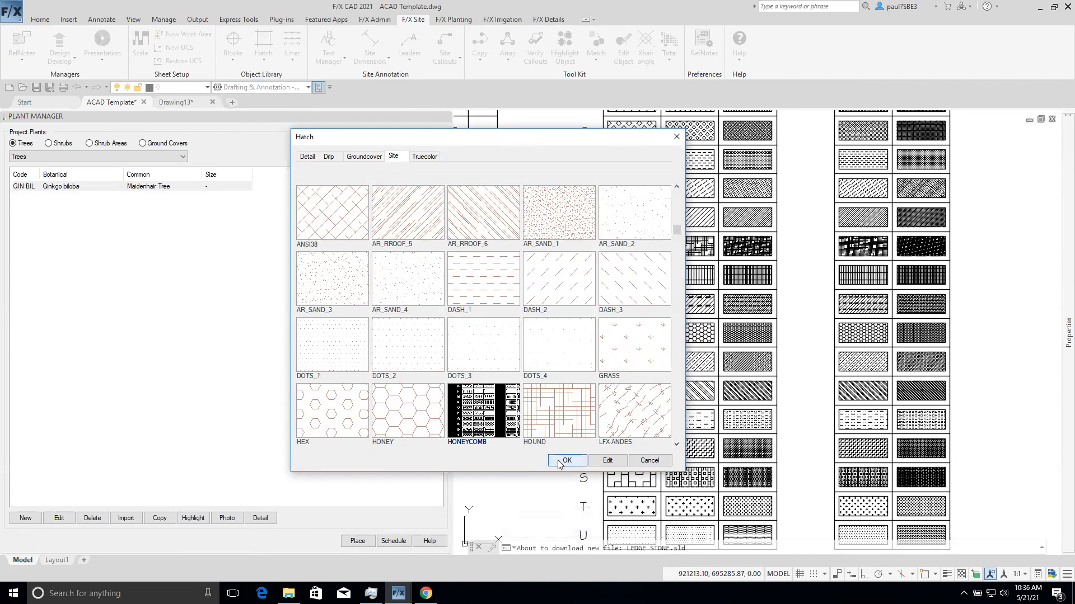
pyautogui.click(560, 464)
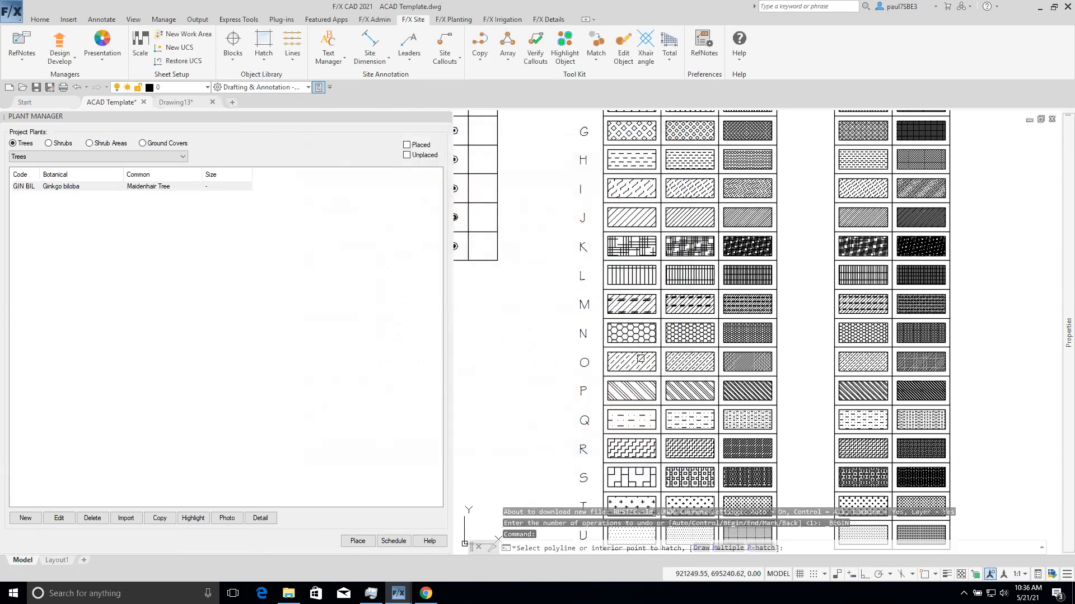
# - Draw a five-sided boundary in the empty space below the shrubs table and fill it with the HONEYCOMB hatch
pyautogui.scroll(-2, 638, 358)
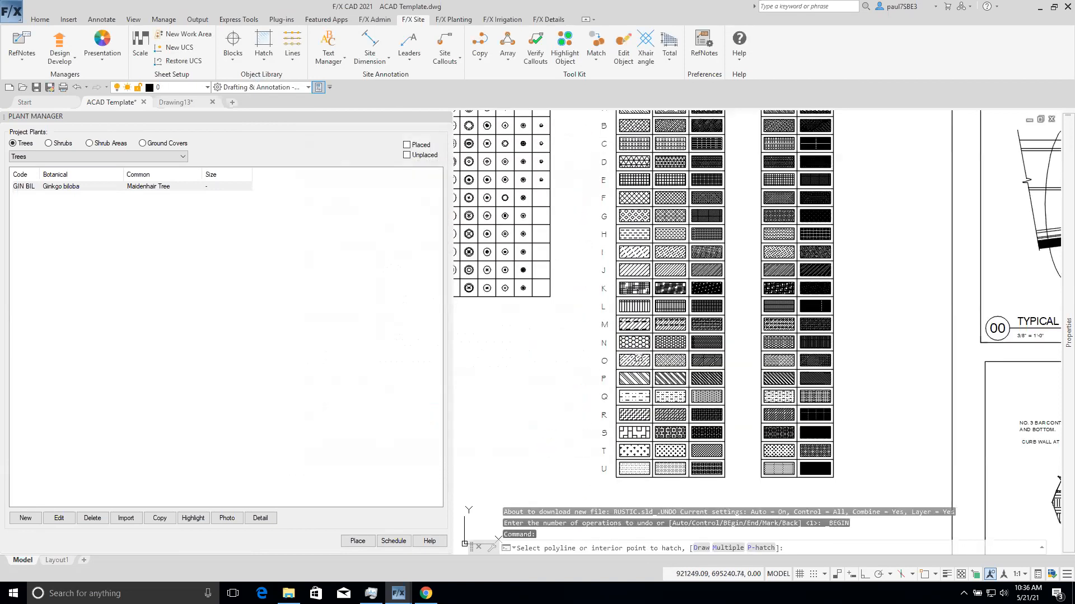
pyautogui.scroll(2, 528, 403)
pyautogui.moveTo(560, 386); pyautogui.dragTo(627, 353, button='middle')
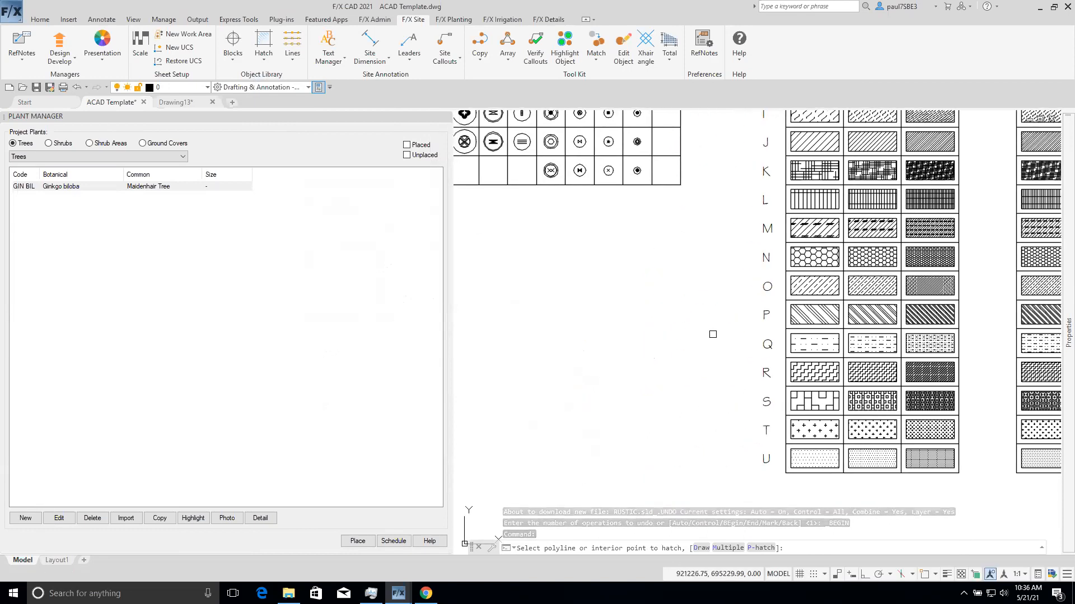
pyautogui.scroll(-3, 604, 348)
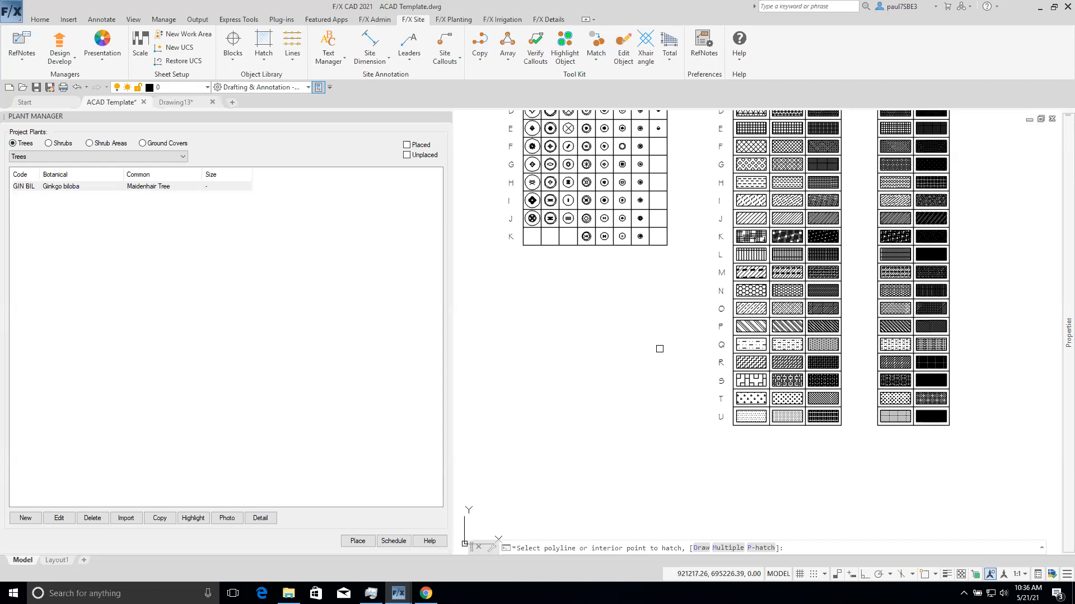
pyautogui.scroll(8, 659, 349)
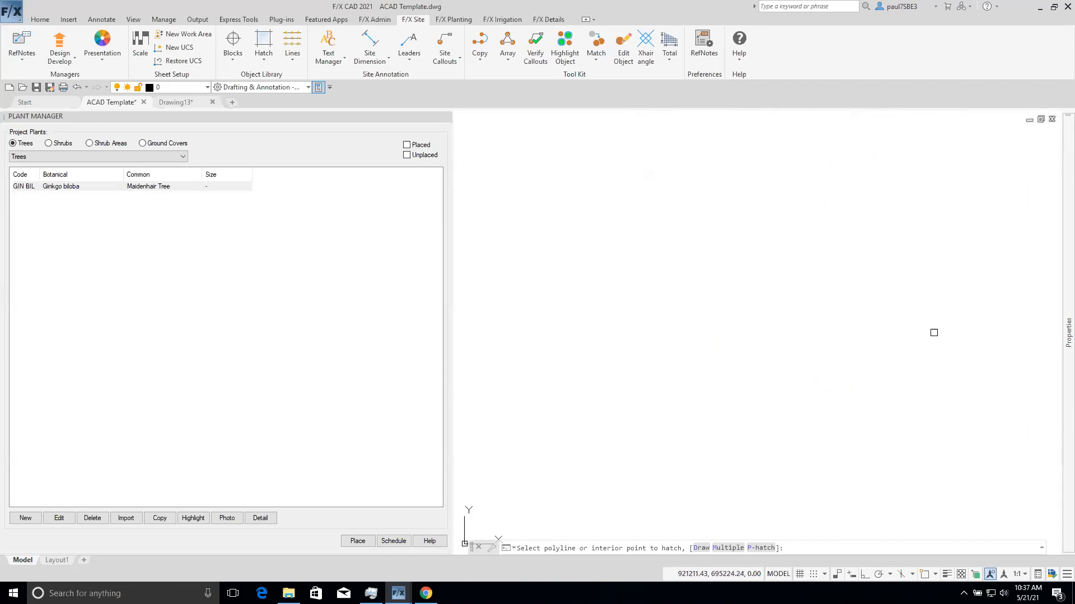
pyautogui.write('d')
pyautogui.press('Return')
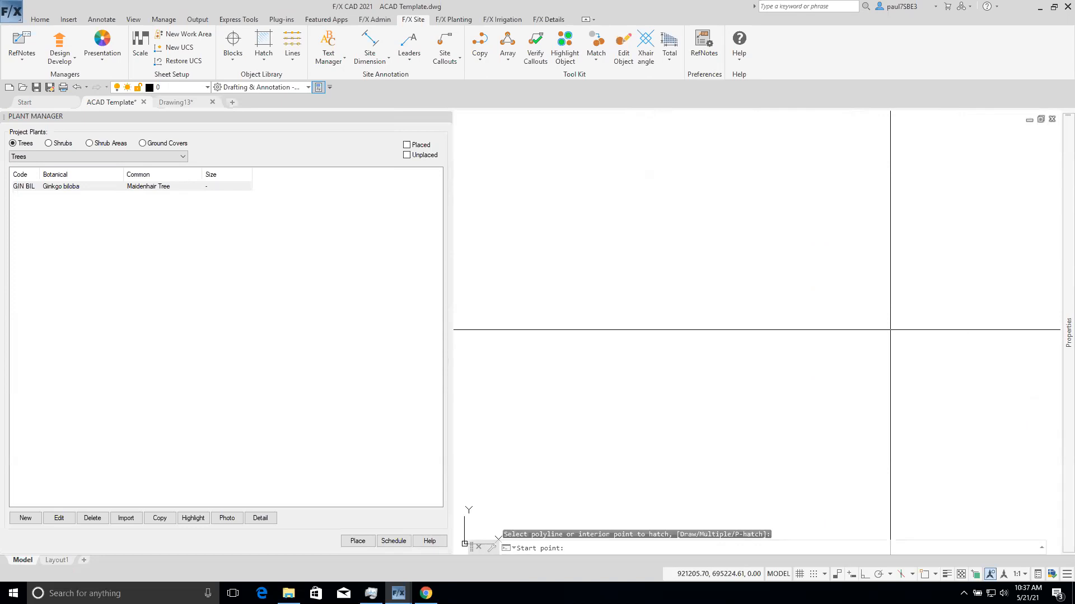
pyautogui.click(865, 213)
pyautogui.scroll(-3, 865, 213)
pyautogui.click(799, 323)
pyautogui.click(862, 300)
pyautogui.click(857, 243)
pyautogui.click(768, 261)
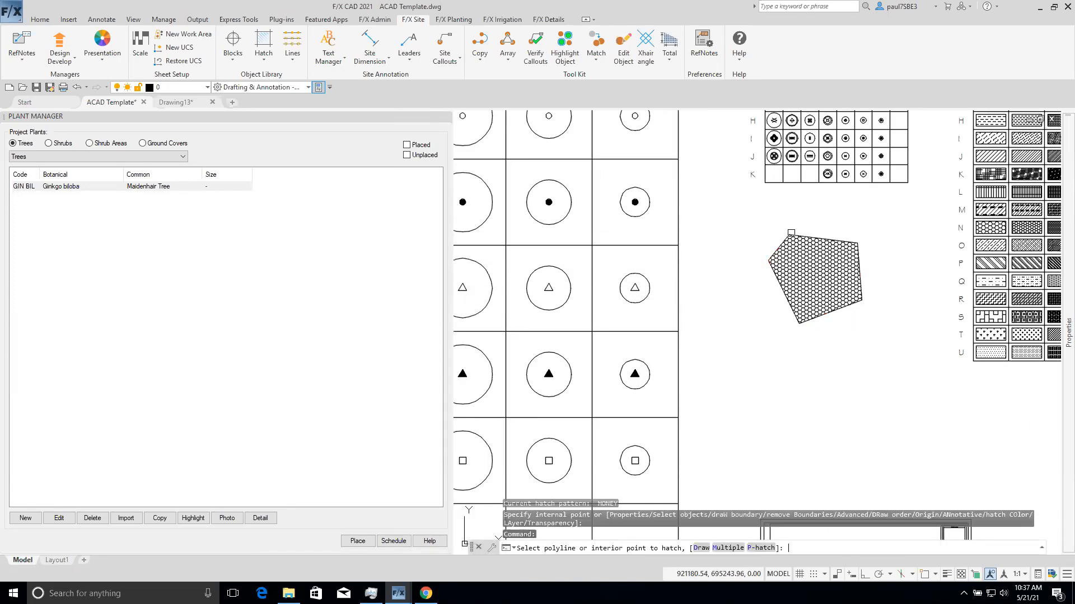
pyautogui.press('Return')
pyautogui.scroll(5, 853, 286)
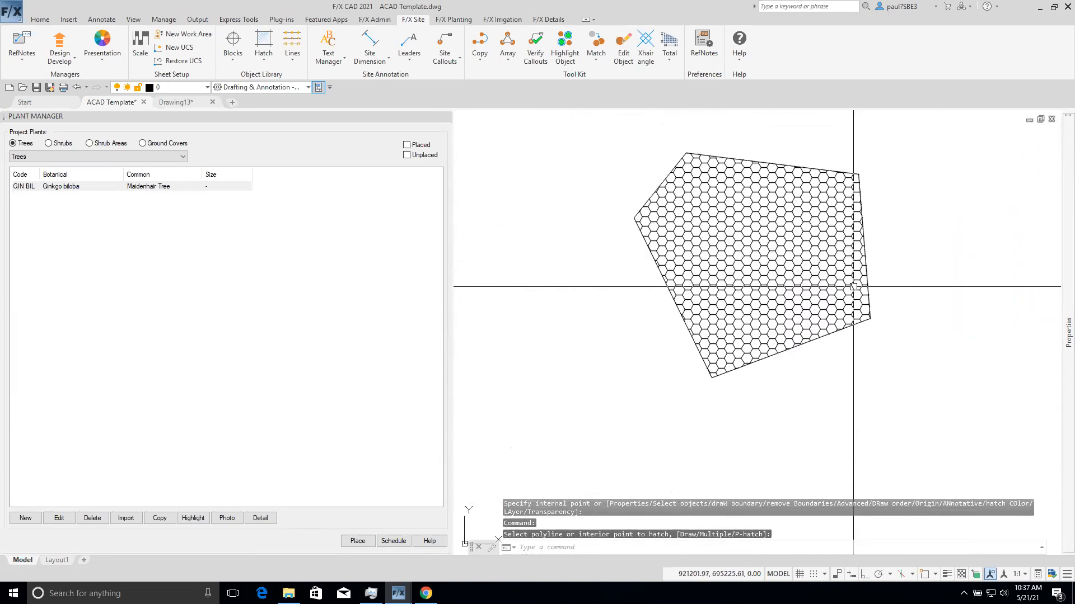
pyautogui.scroll(-5, 853, 286)
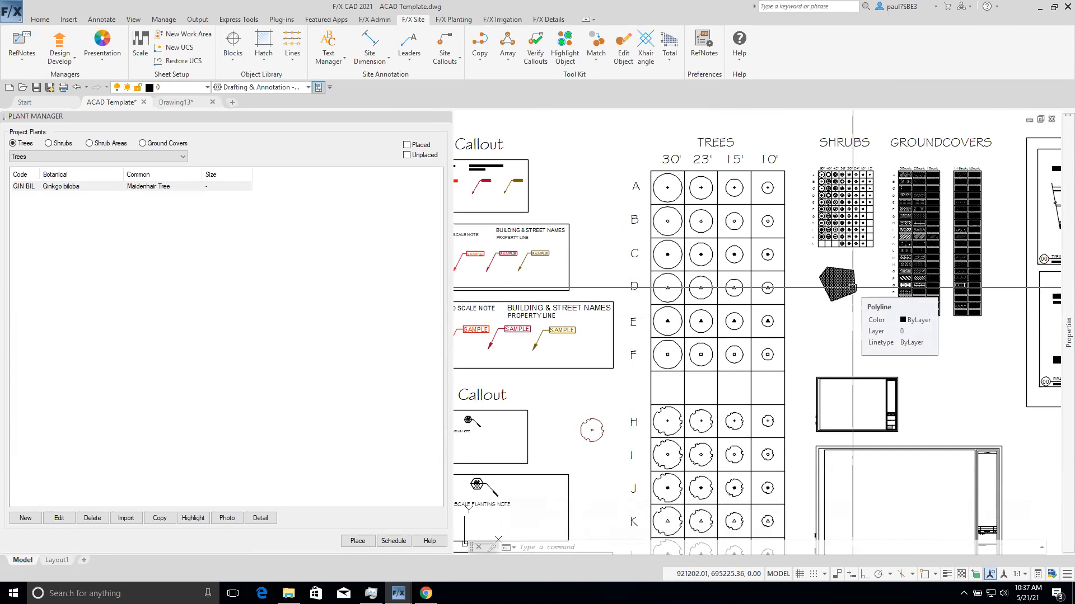
pyautogui.scroll(-8, 853, 288)
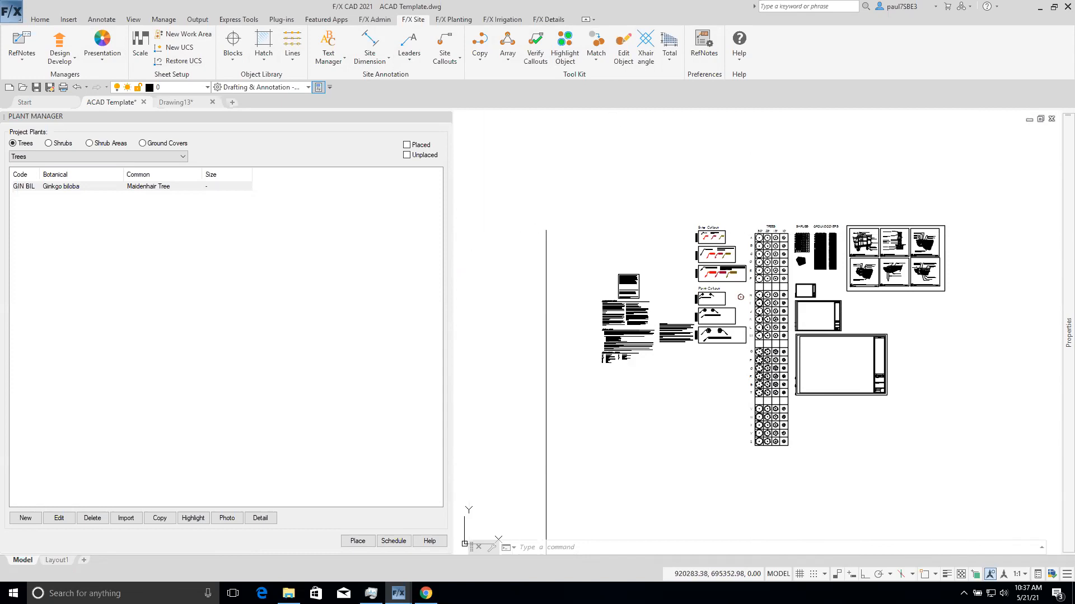
pyautogui.scroll(4, 740, 301)
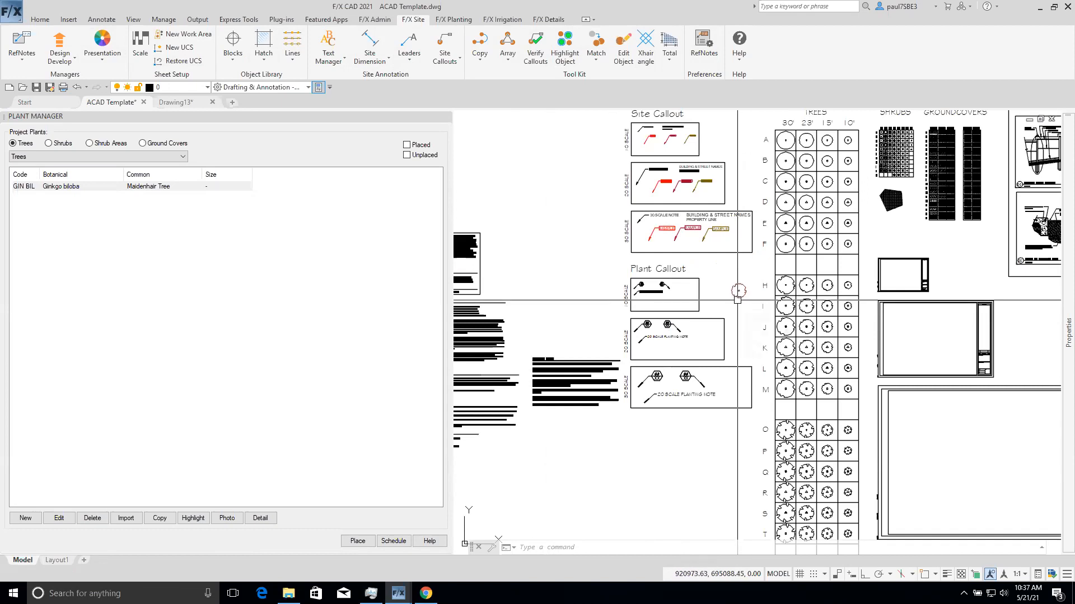
pyautogui.scroll(-2, 737, 300)
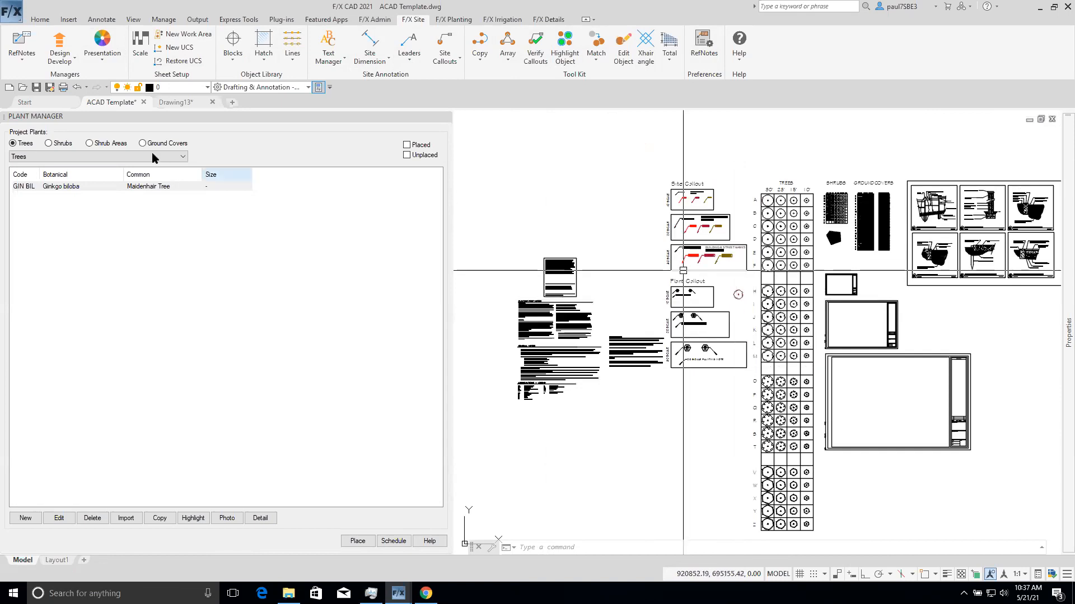
# - Start a new blank drawing alongside the open template
pyautogui.moveTo(180, 102)
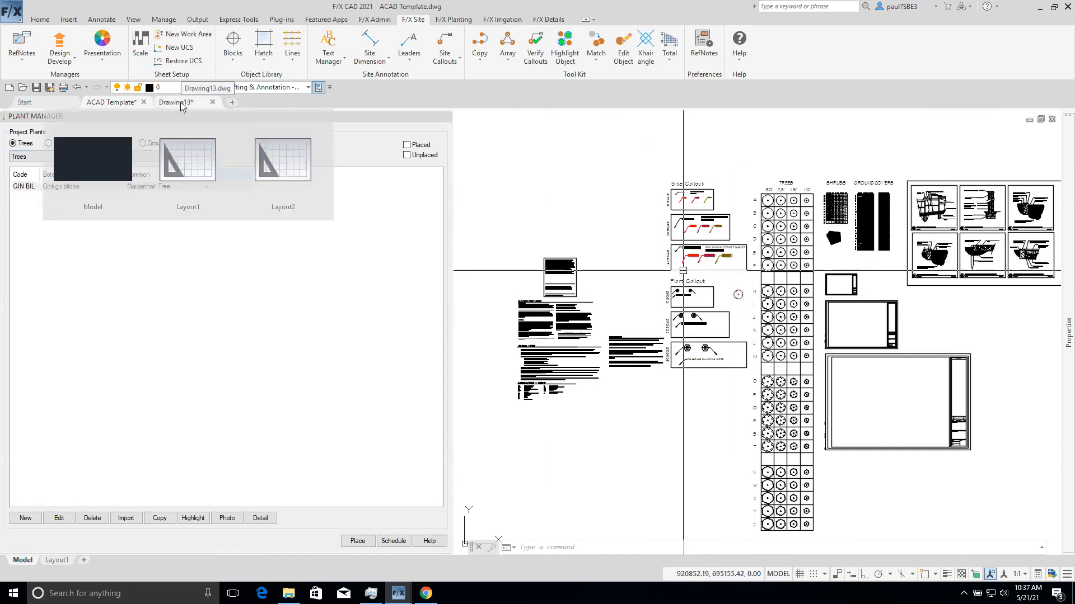
pyautogui.click(232, 103)
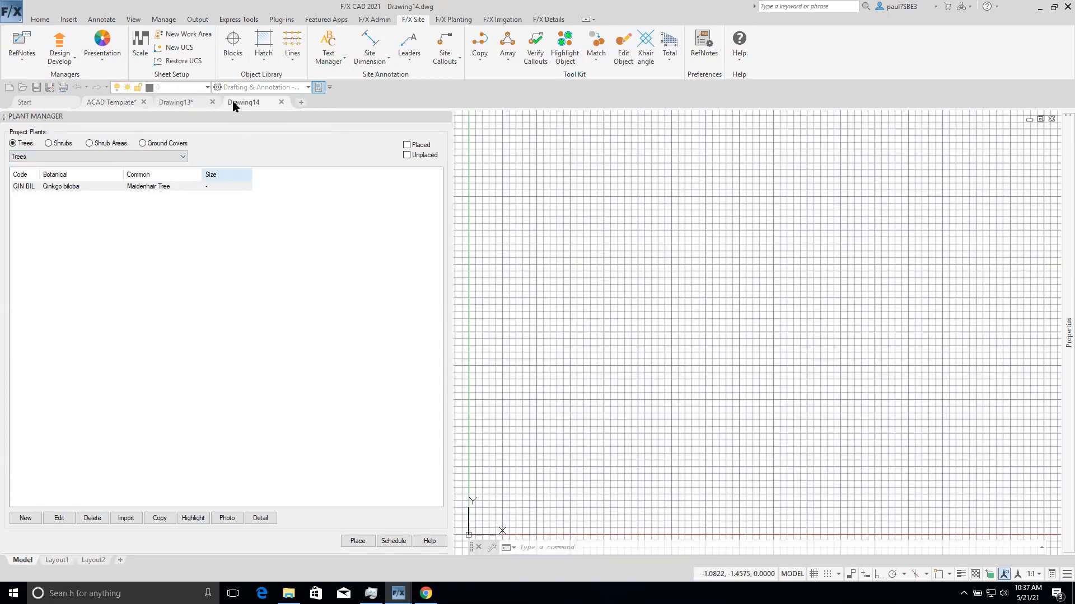
pyautogui.moveTo(233, 103)
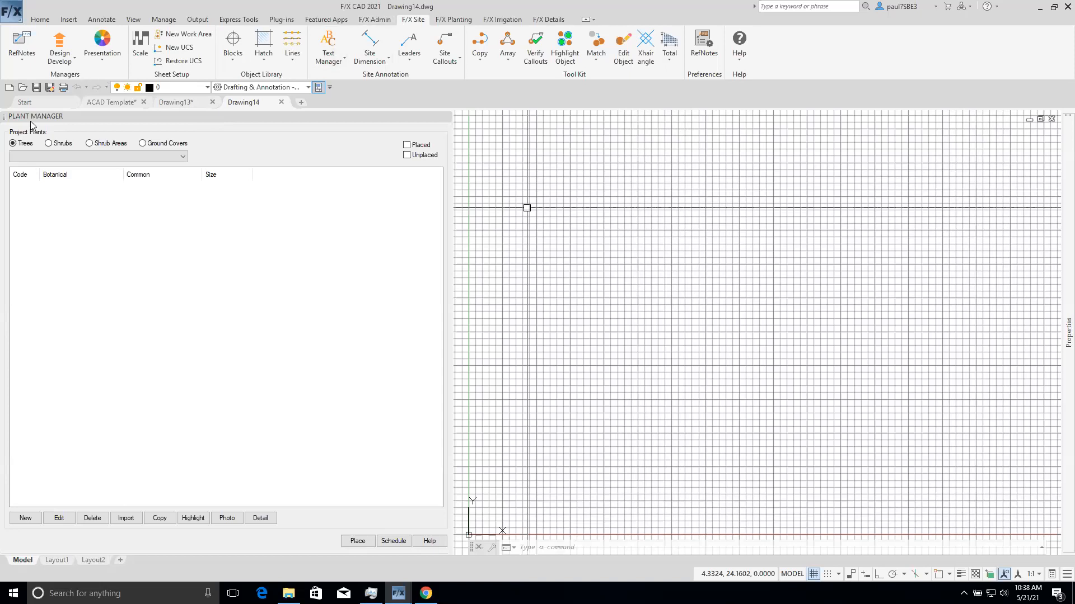
# - Compare the acad.dwt and LAFX drawing templates offered for a new drawing, and leave without opening one
pyautogui.click(14, 19)
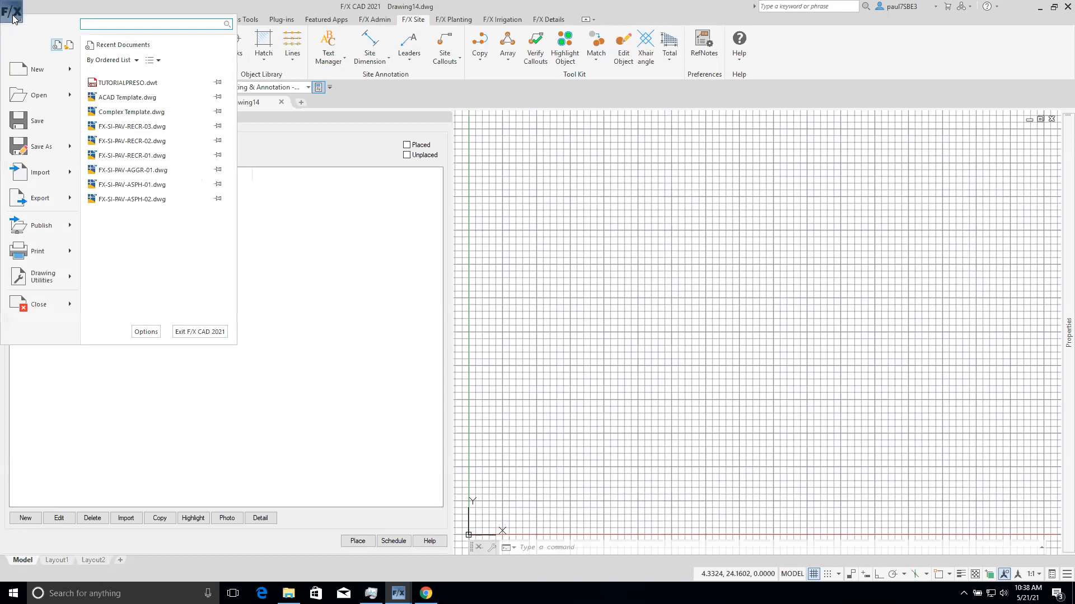
pyautogui.click(34, 70)
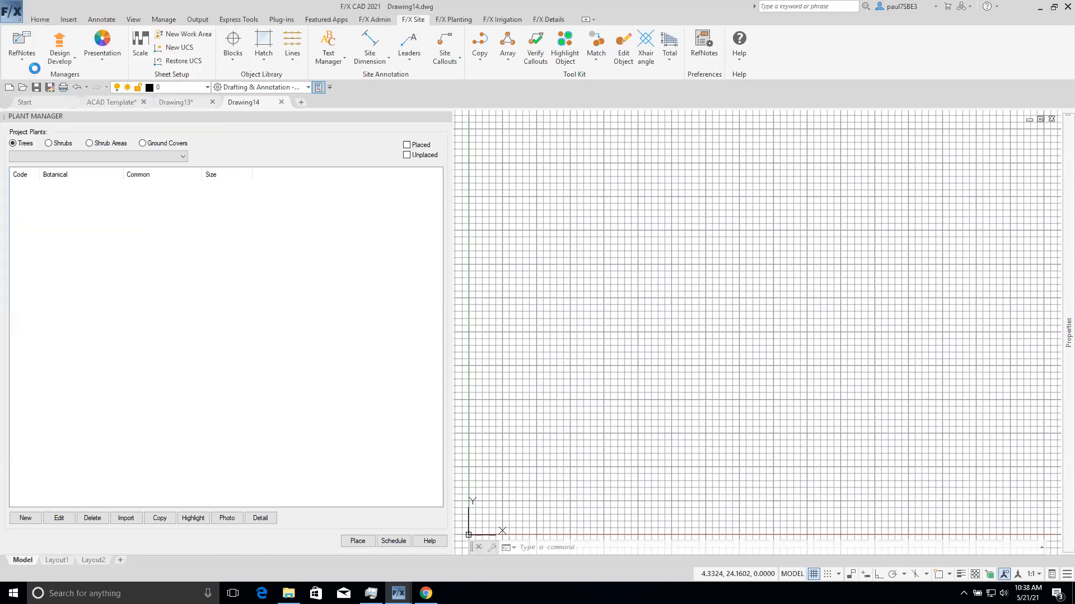
pyautogui.click(510, 229)
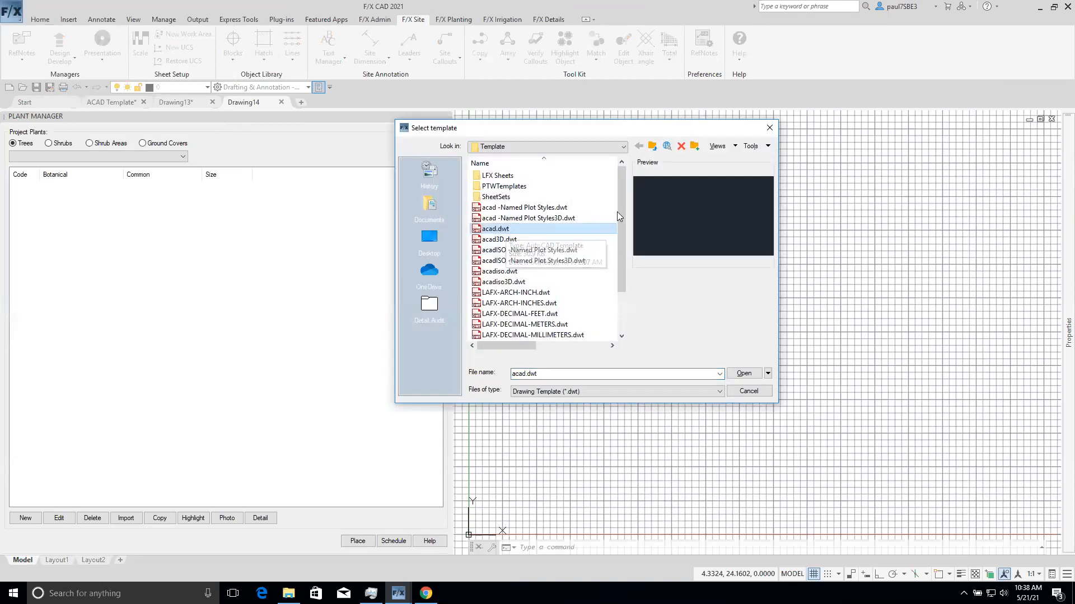
pyautogui.moveTo(623, 195); pyautogui.dragTo(623, 216)
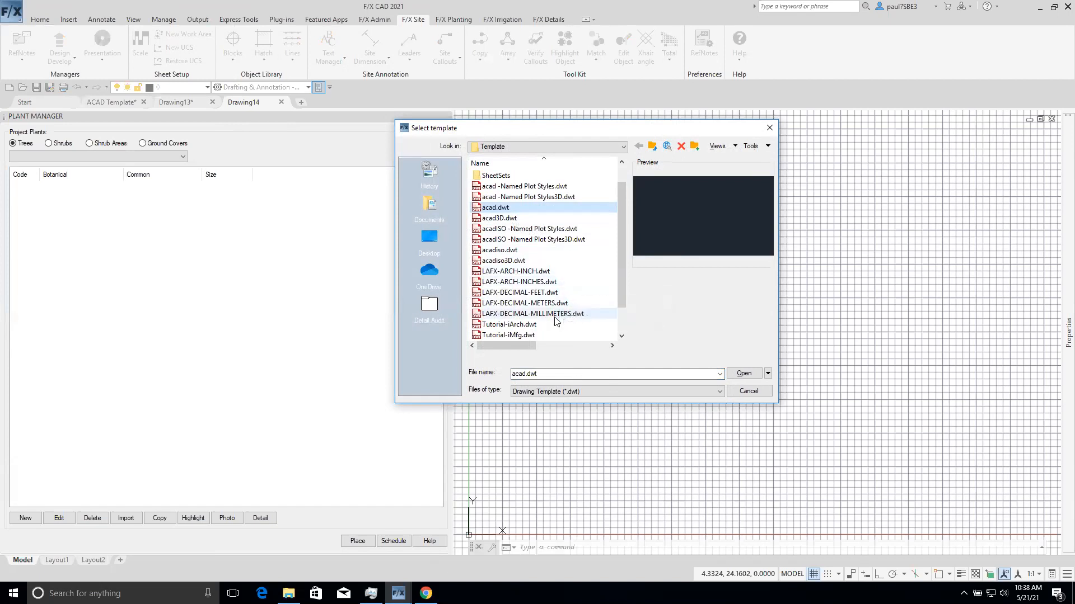
pyautogui.click(530, 303)
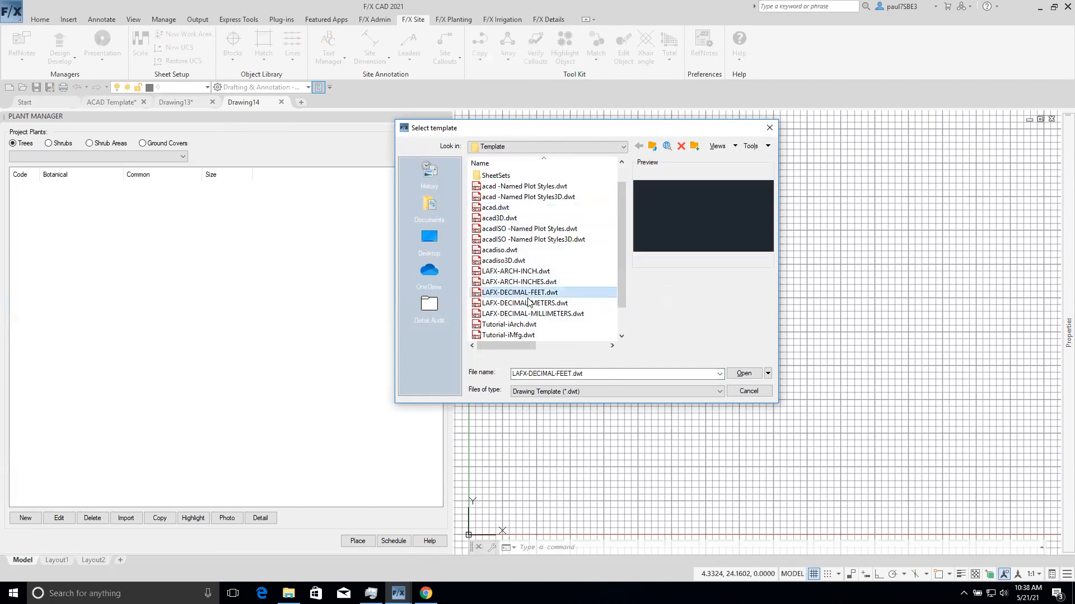
pyautogui.click(532, 313)
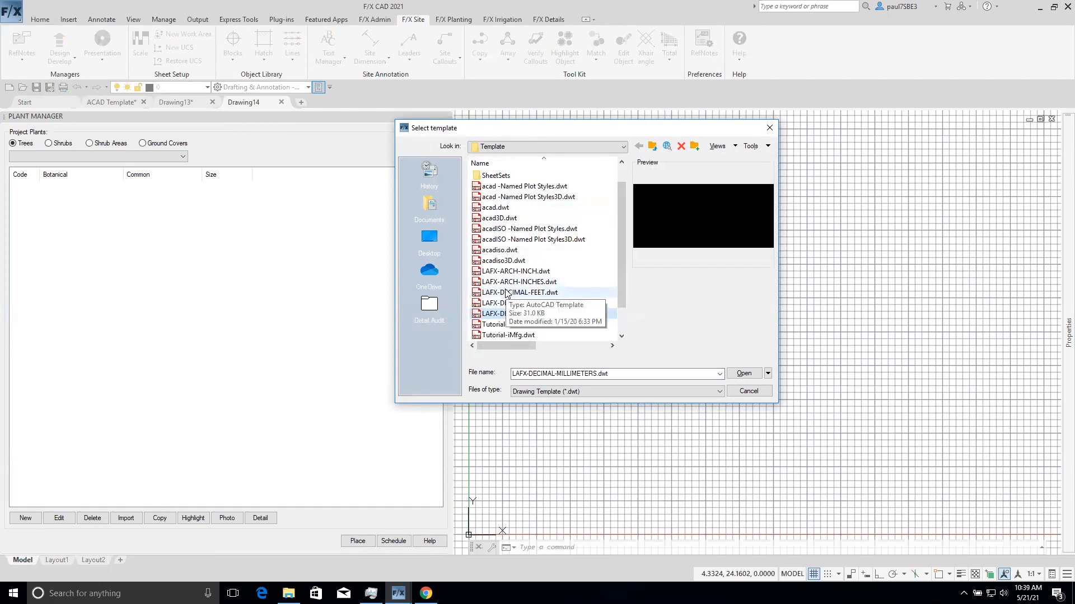
pyautogui.click(552, 285)
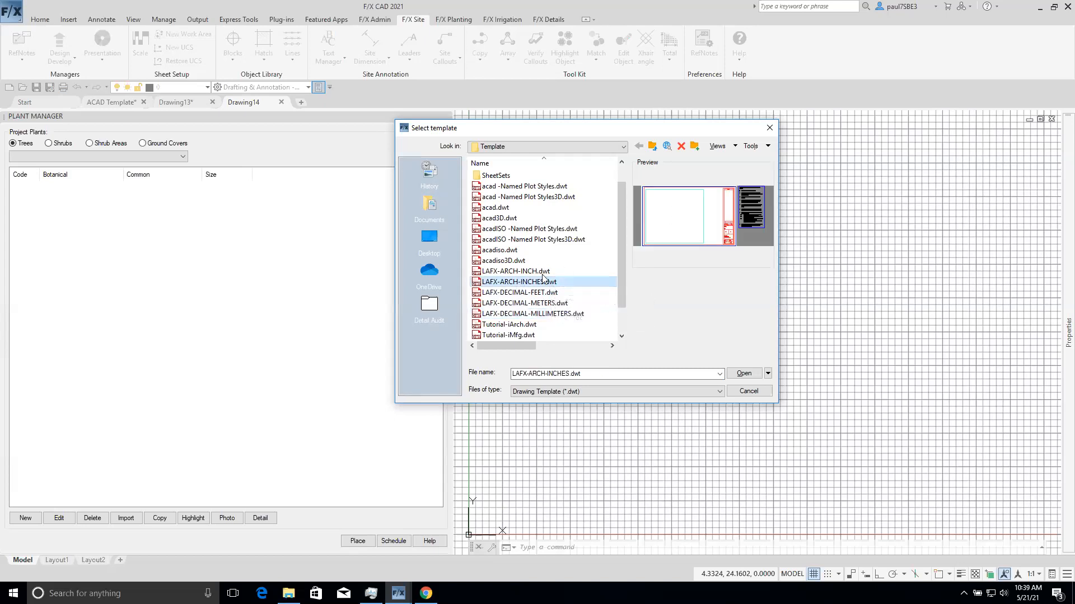
pyautogui.click(543, 293)
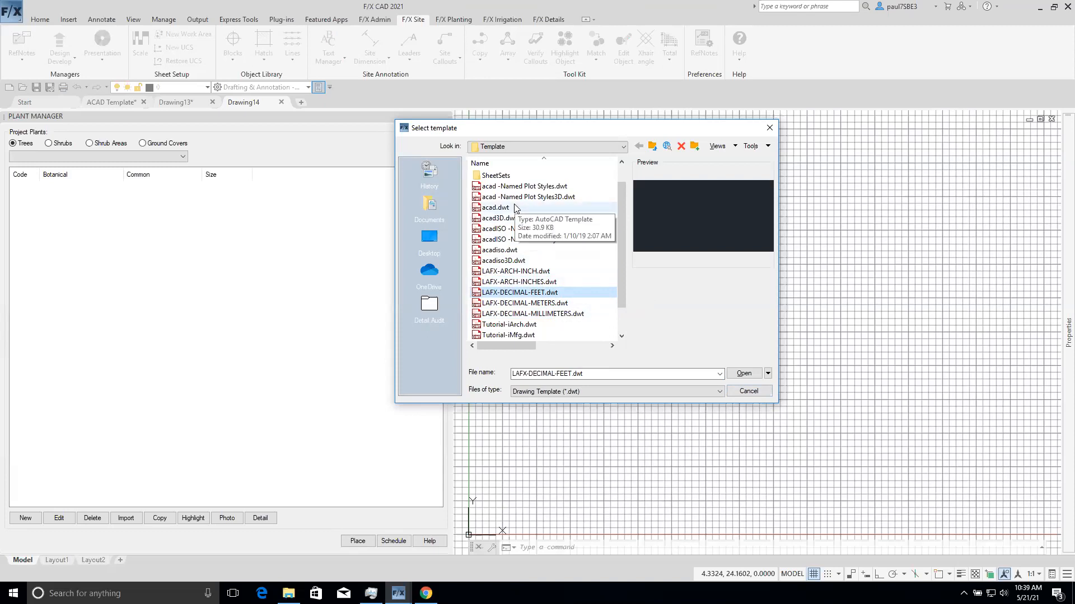
pyautogui.click(494, 208)
pyautogui.click(748, 391)
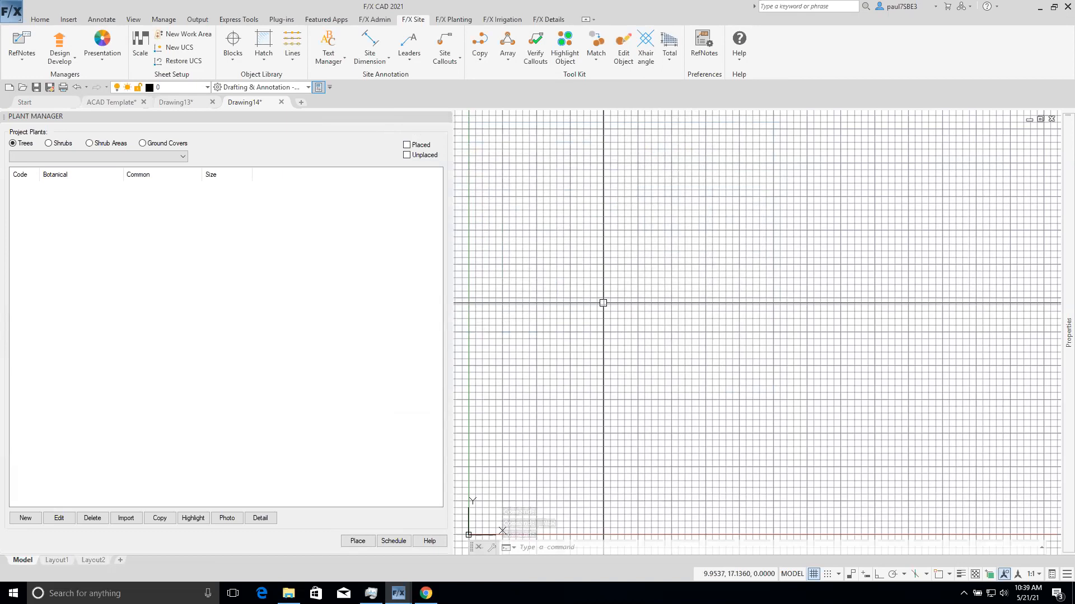
# - Configure the new drawing's units to decimal length with the insertion scale in feet
pyautogui.write('UNITS')
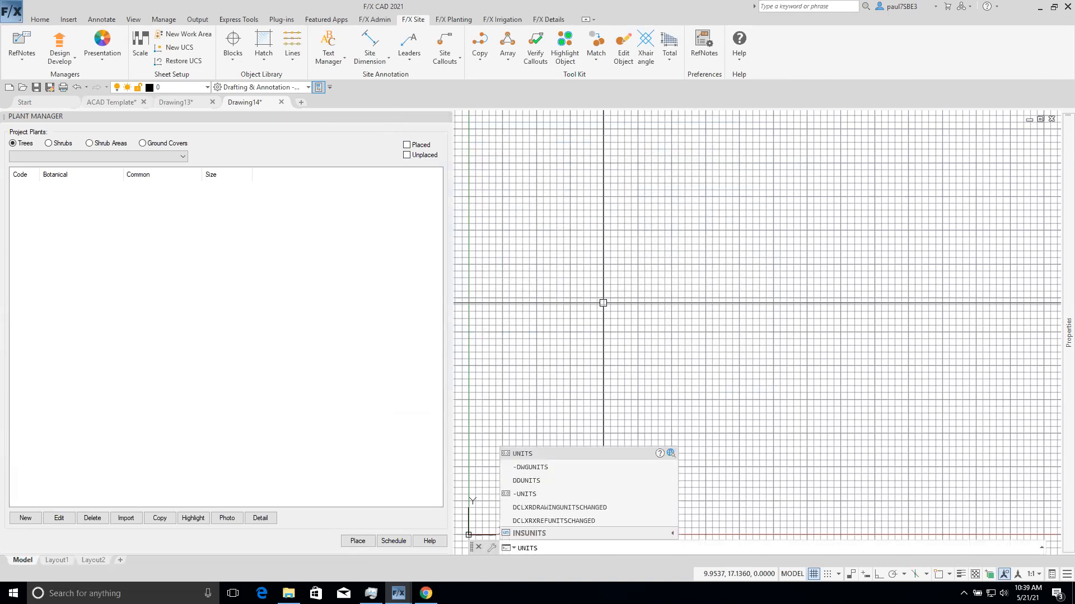
pyautogui.press('Return')
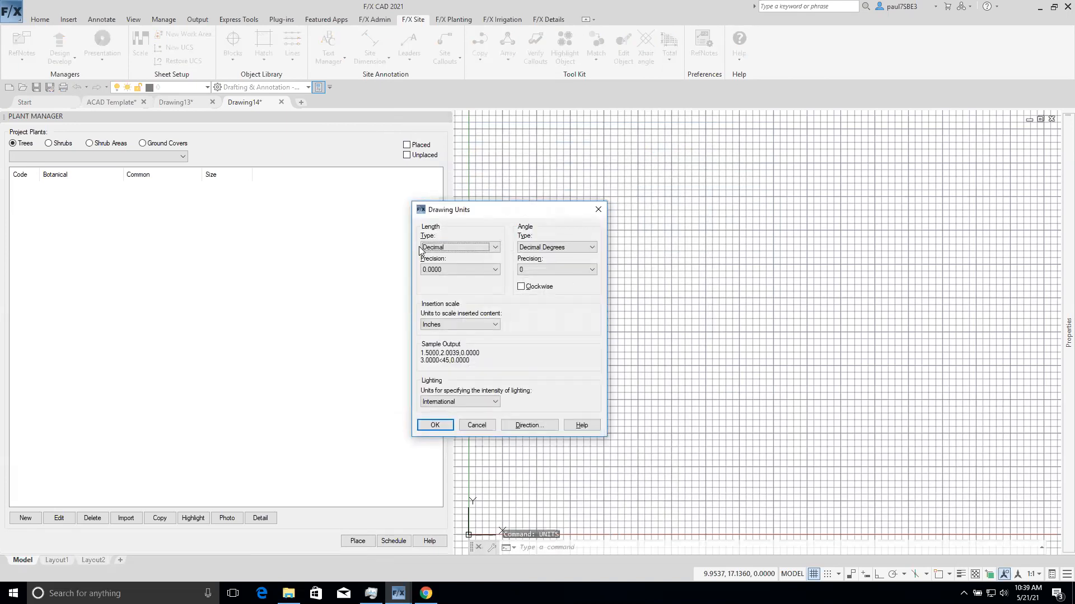
pyautogui.click(481, 247)
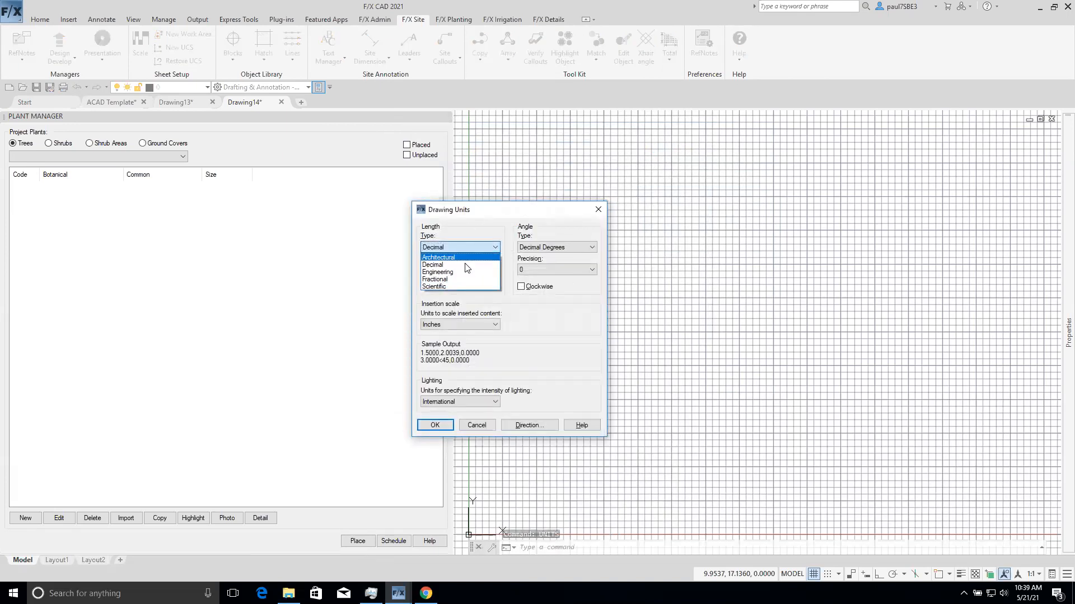
pyautogui.click(465, 265)
pyautogui.click(481, 326)
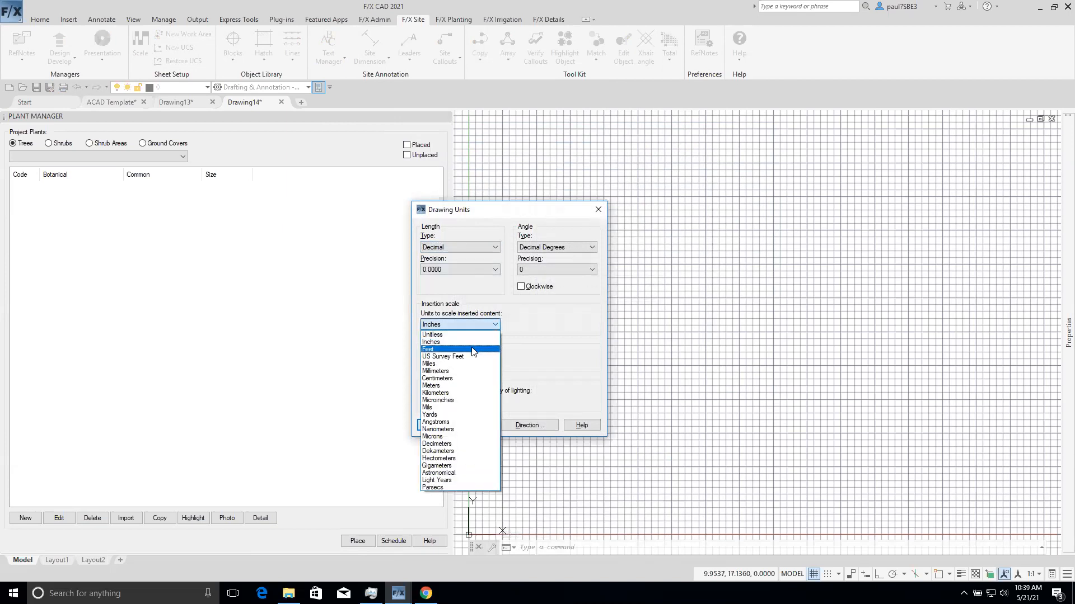
pyautogui.click(473, 350)
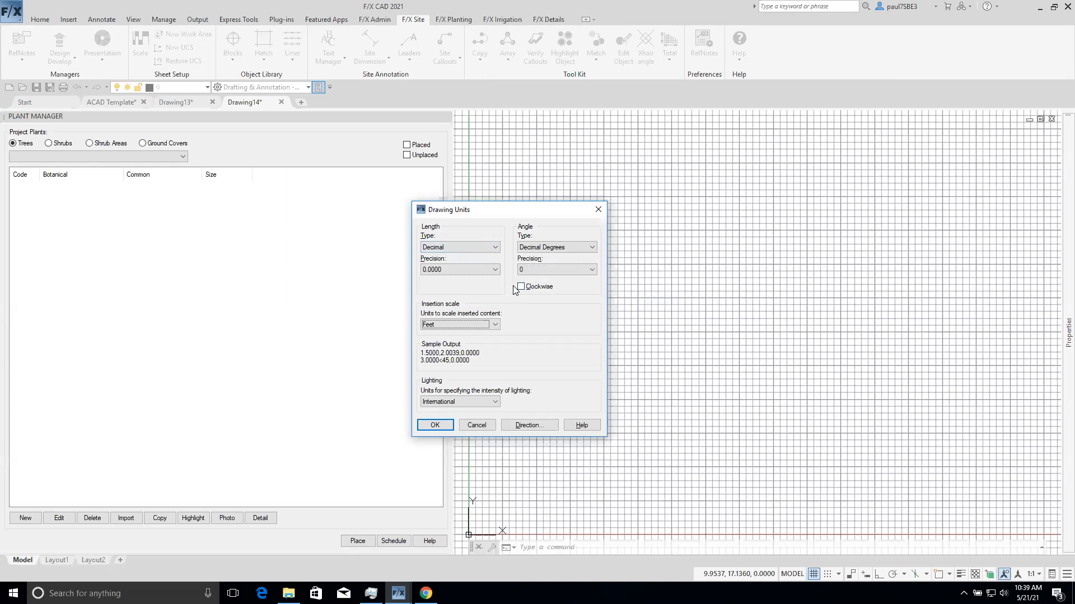
pyautogui.click(494, 271)
pyautogui.click(434, 425)
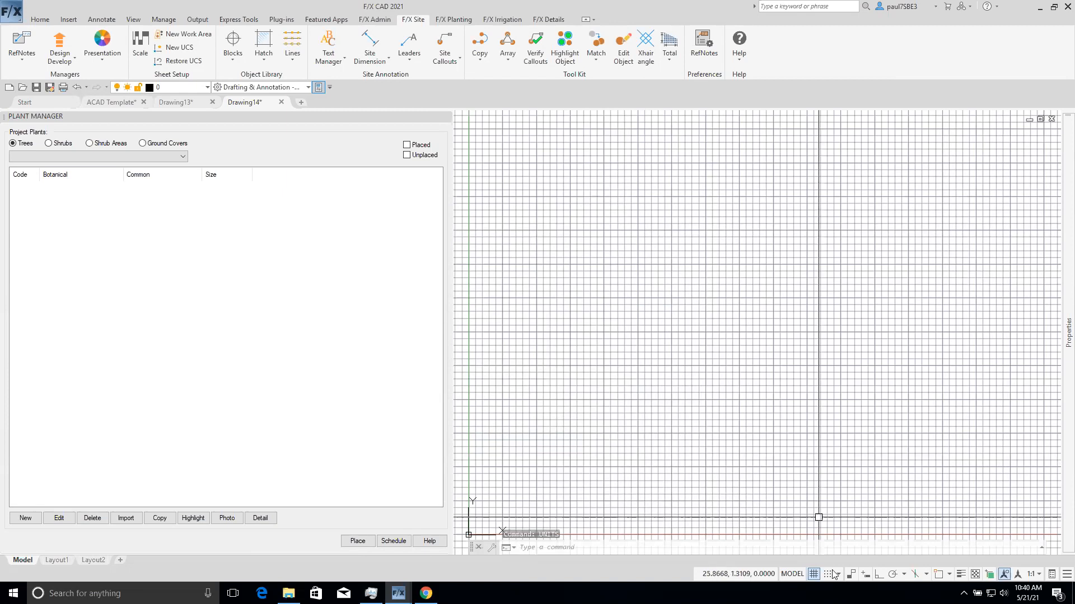
# - Turn off the grid display in the new drawing
pyautogui.click(812, 575)
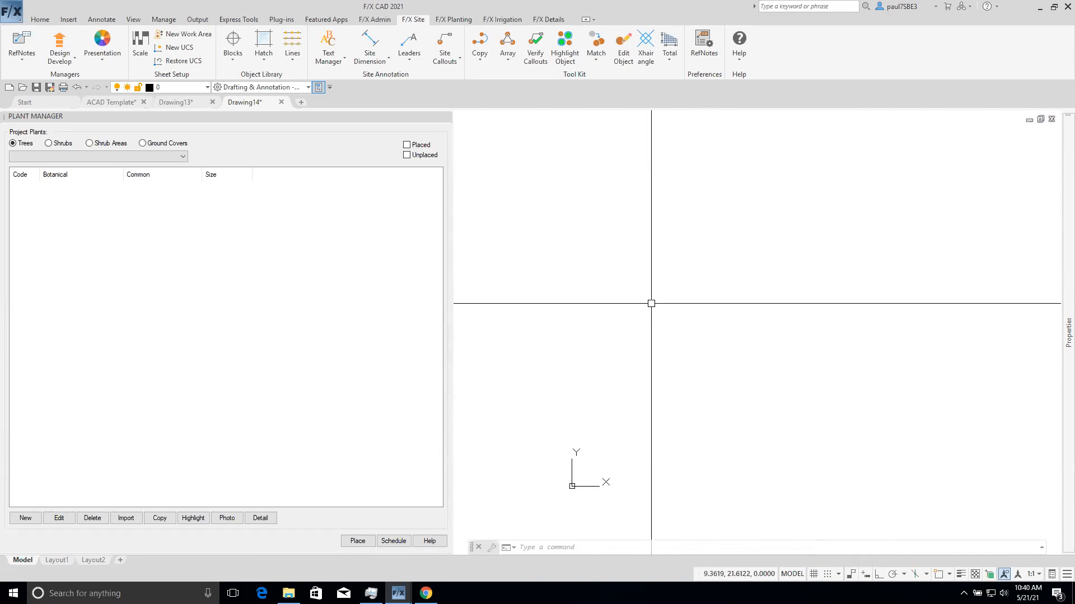
# - Switch to the browser and review the Land F/X drawing template guide, through the section on PSLTSCALE and LTSCALE
pyautogui.click(426, 593)
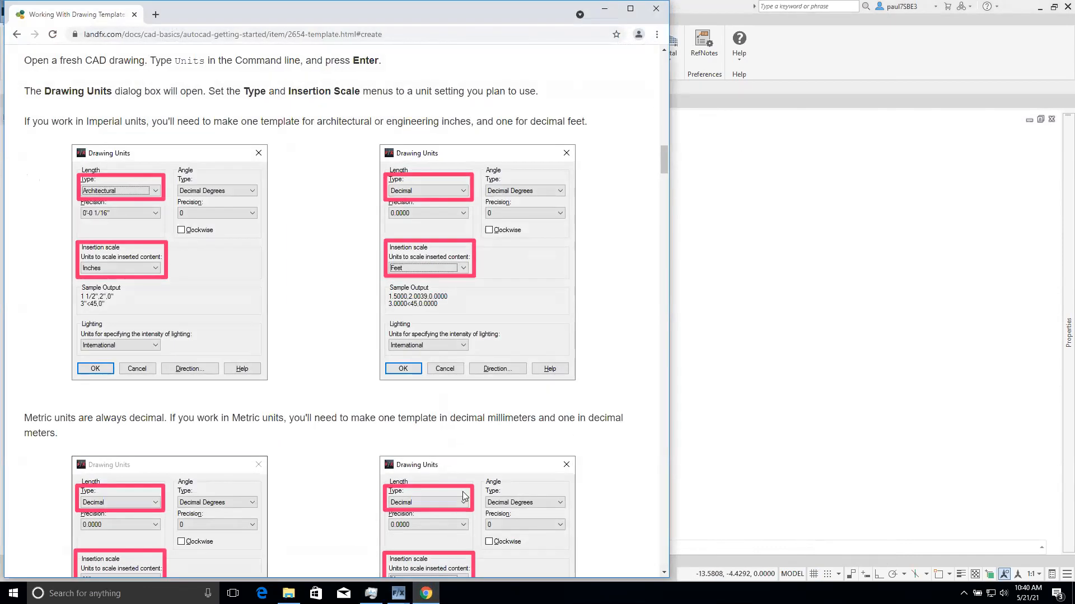
pyautogui.scroll(20, 485, 416)
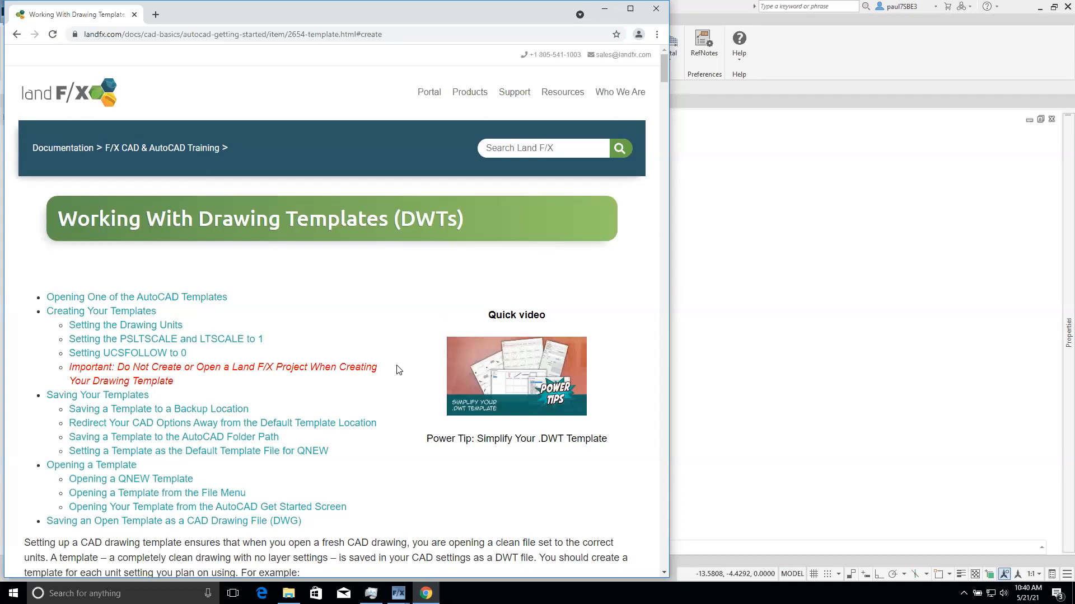
pyautogui.scroll(-8, 398, 369)
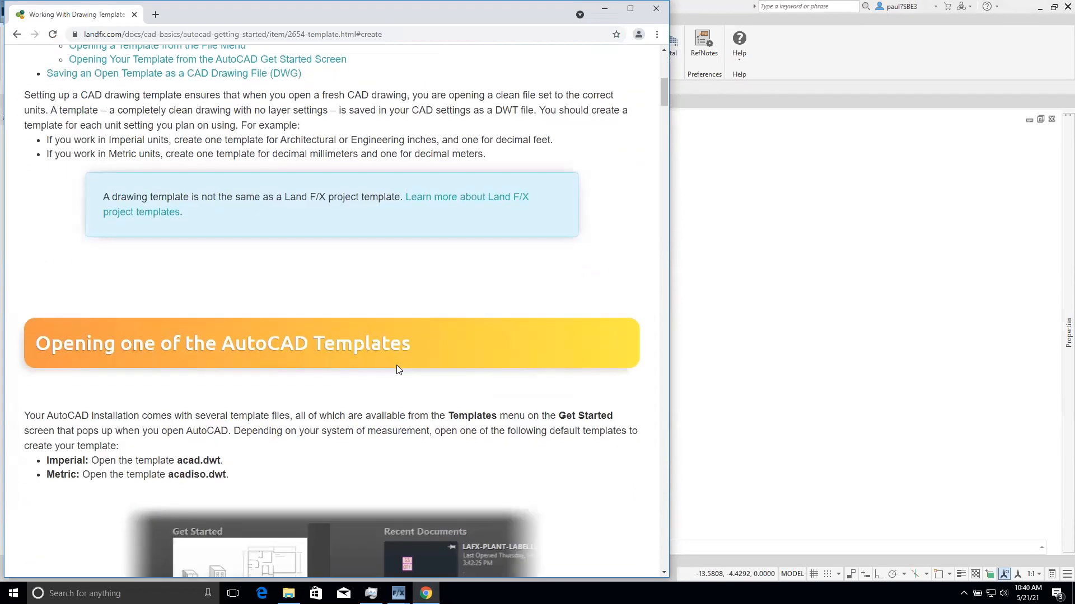
pyautogui.scroll(-4, 396, 365)
pyautogui.scroll(-10, 396, 365)
pyautogui.scroll(-5, 399, 369)
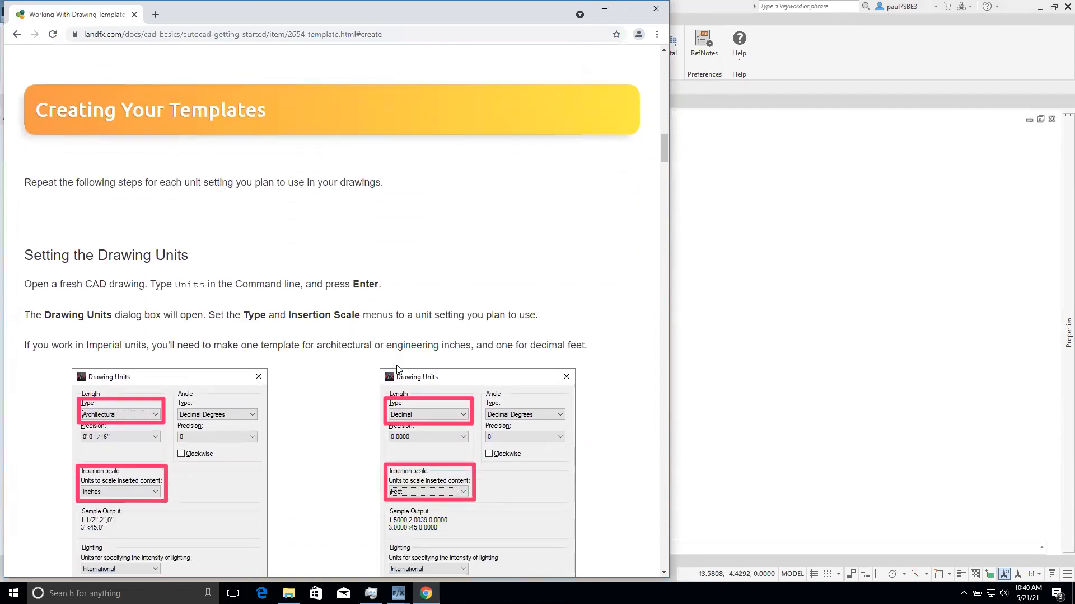
pyautogui.scroll(-2, 398, 370)
pyautogui.scroll(-11, 397, 369)
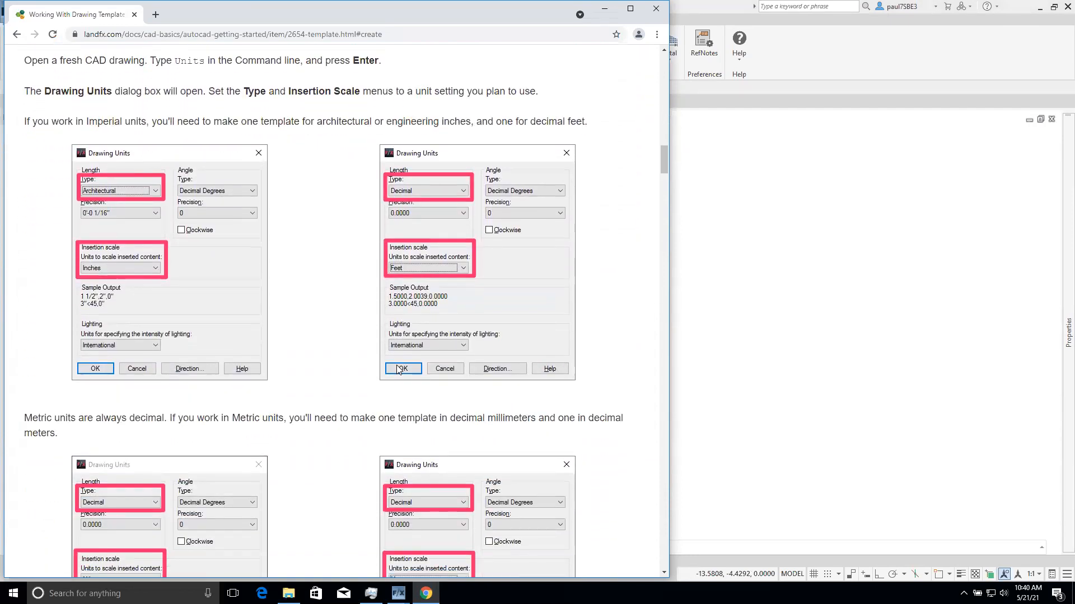
pyautogui.scroll(-4, 398, 370)
pyautogui.scroll(3, 397, 367)
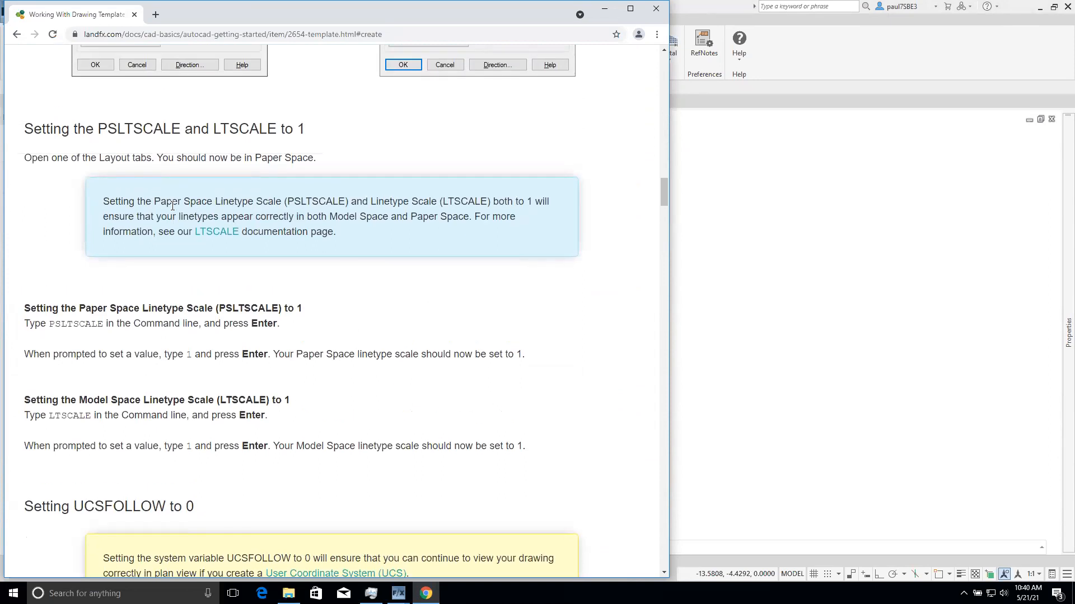
# - Return to F/X CAD and run LTSCALE, accepting a linetype scale factor of 1
pyautogui.click(756, 367)
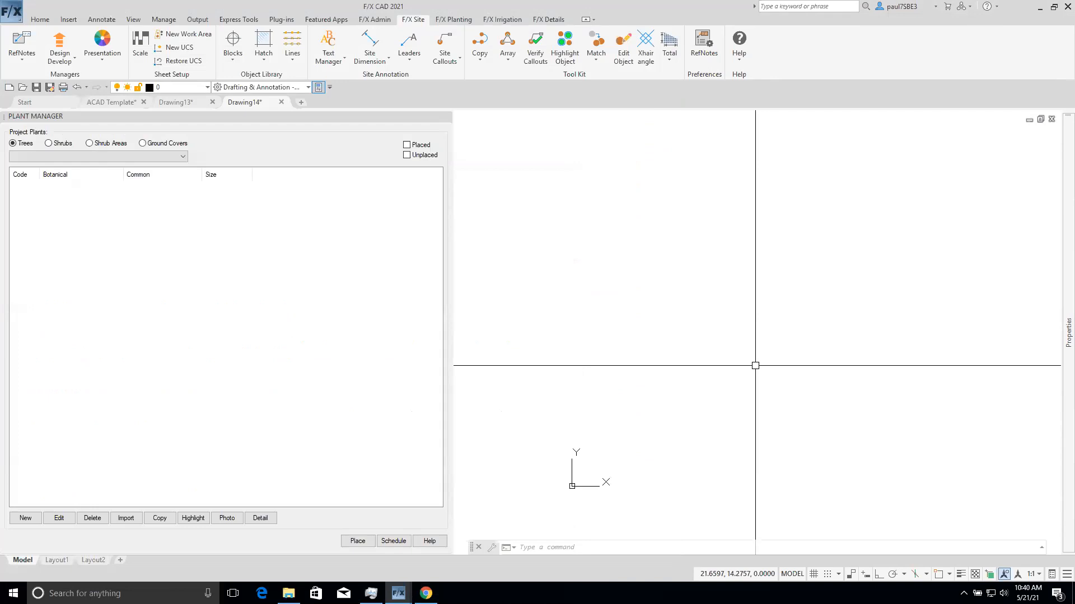
pyautogui.write('LIN')
pyautogui.press('BackSpace')
pyautogui.write('TS')
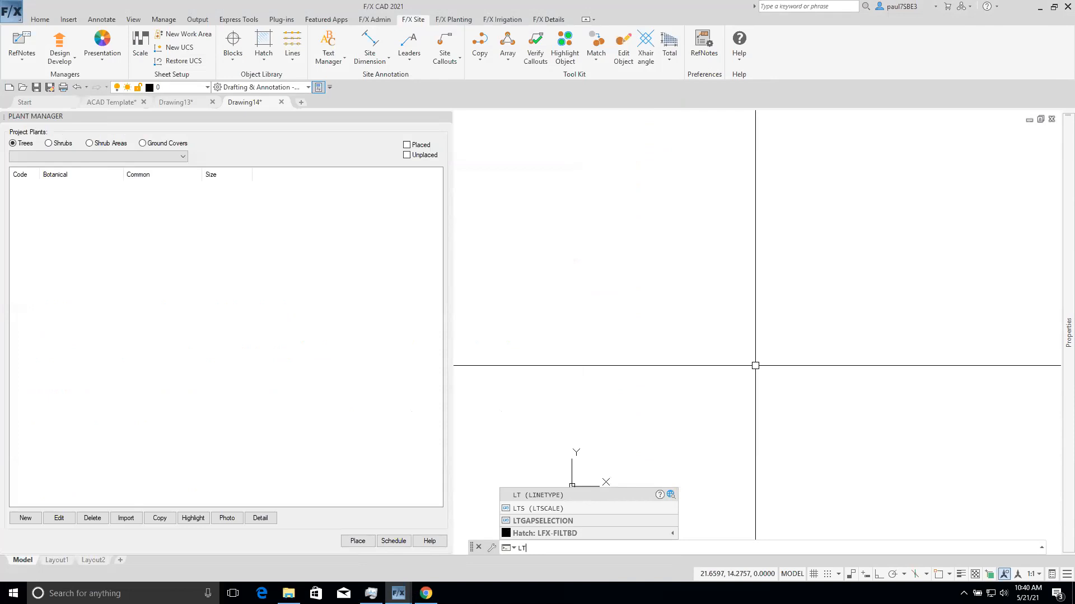
pyautogui.press('Return')
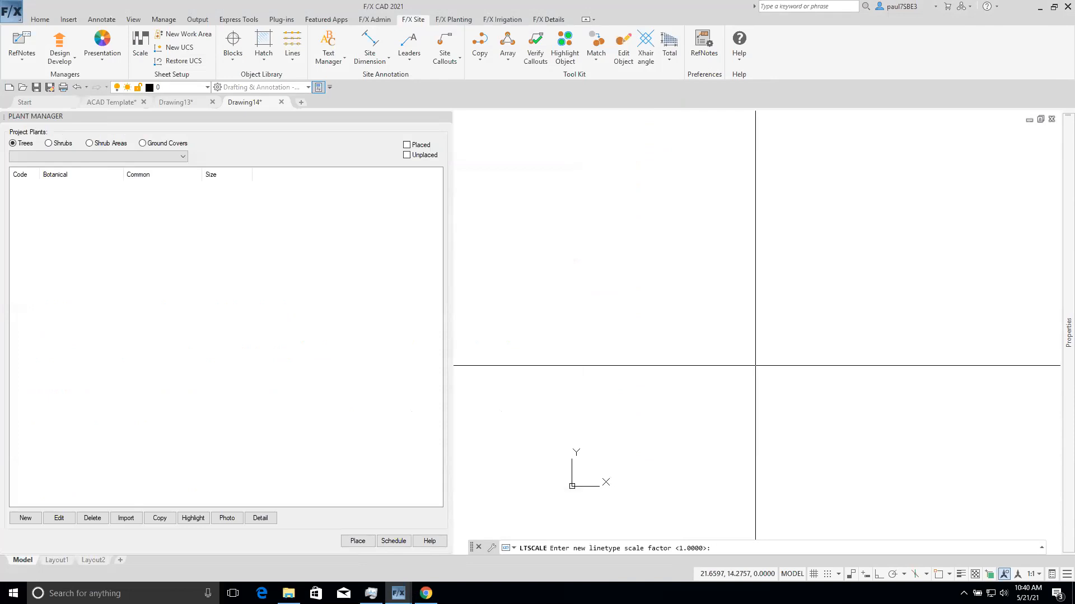
pyautogui.press('Return')
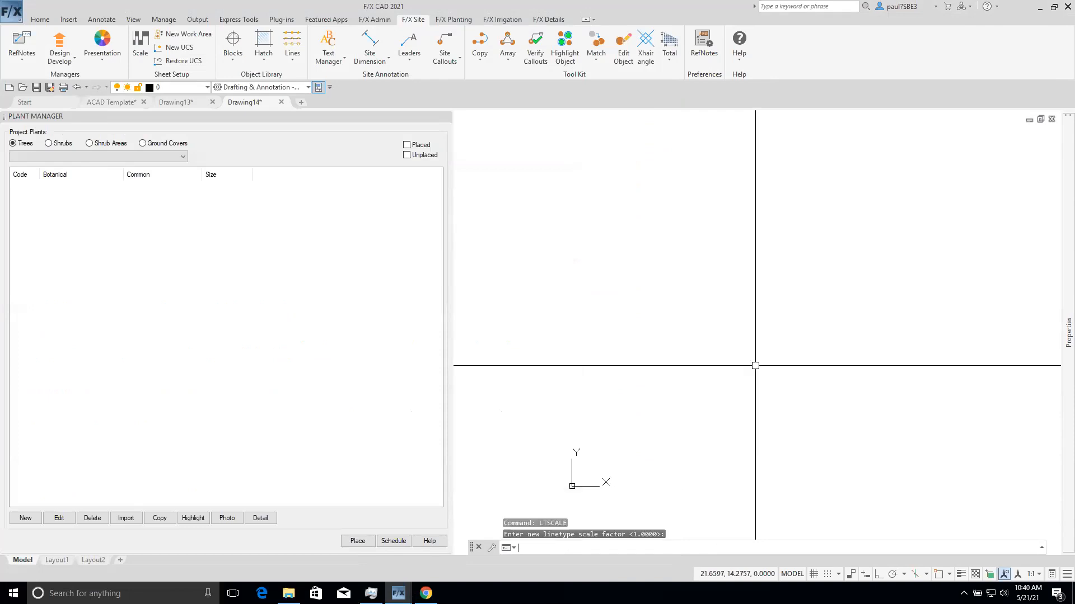
# - Check the drawing's PSLTSCALE value and leave the command without entering a new one
pyautogui.write('PSLTCALE')
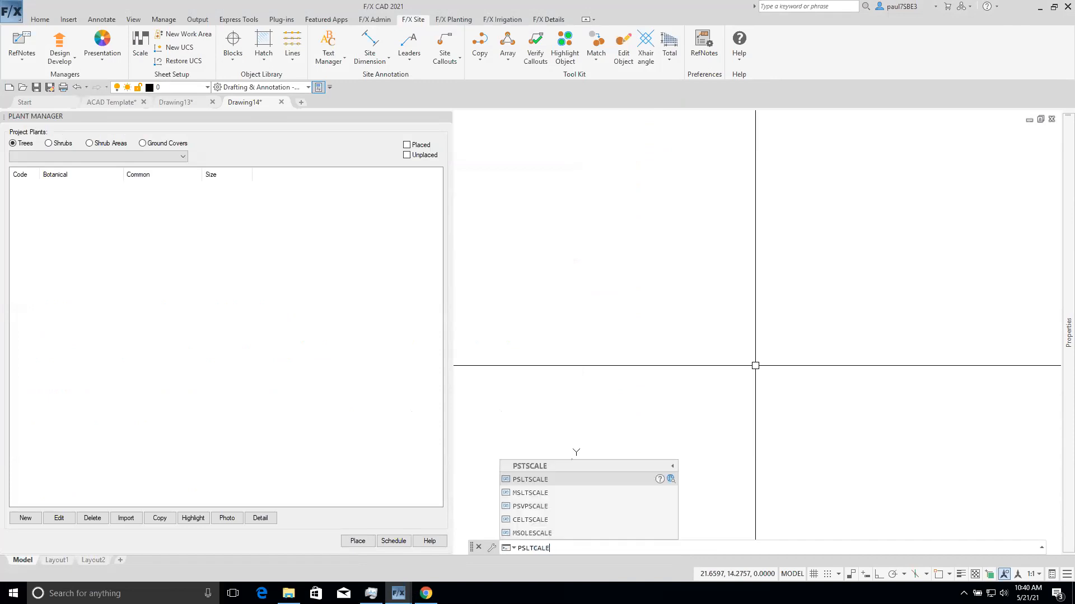
pyautogui.press('Return')
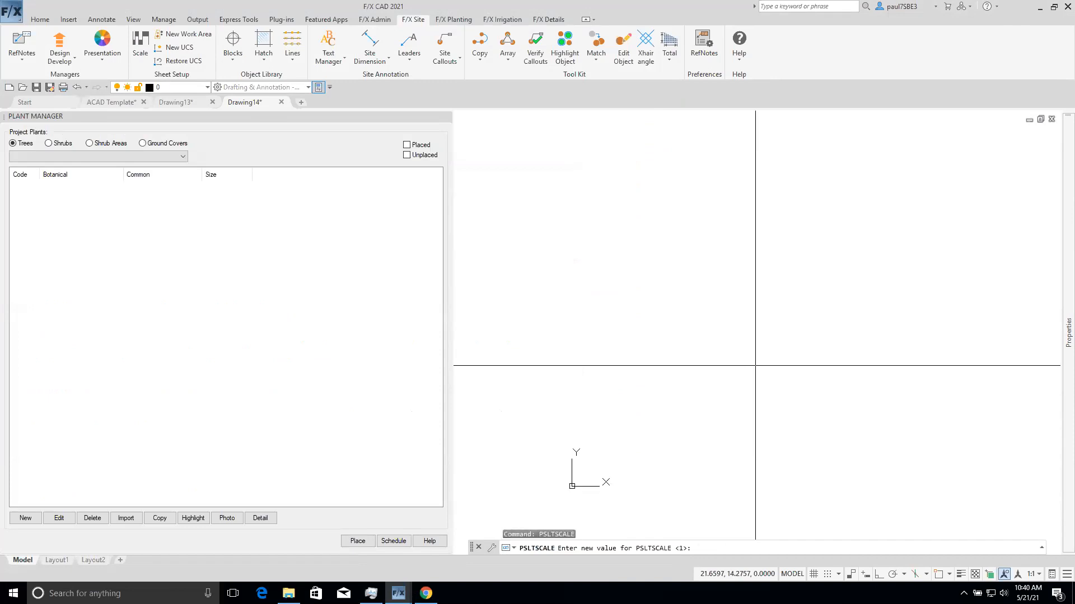
pyautogui.press('Escape')
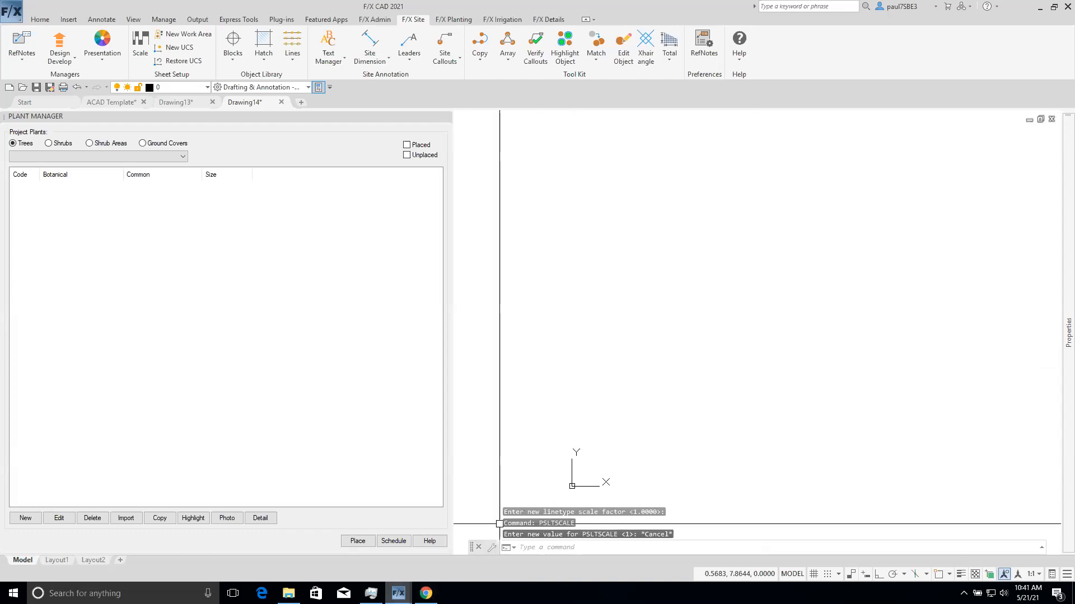
# - Consult the template guide's UCSFOLLOW section in the browser and set UCSFOLLOW to 0 in the drawing
pyautogui.hotkey('alt', 'Tab')
pyautogui.scroll(-6, 439, 341)
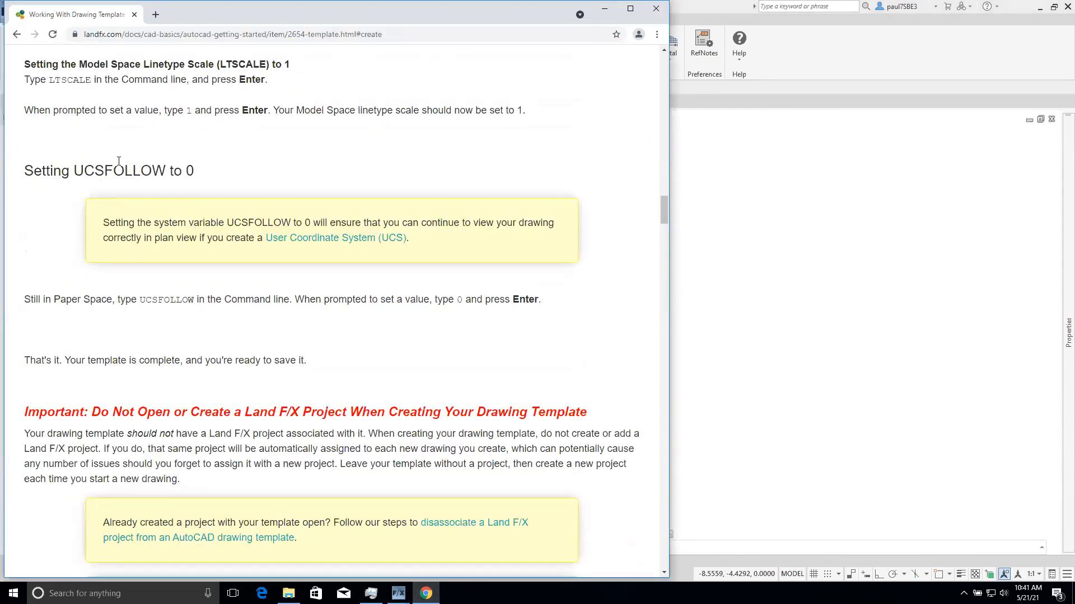
pyautogui.click(844, 241)
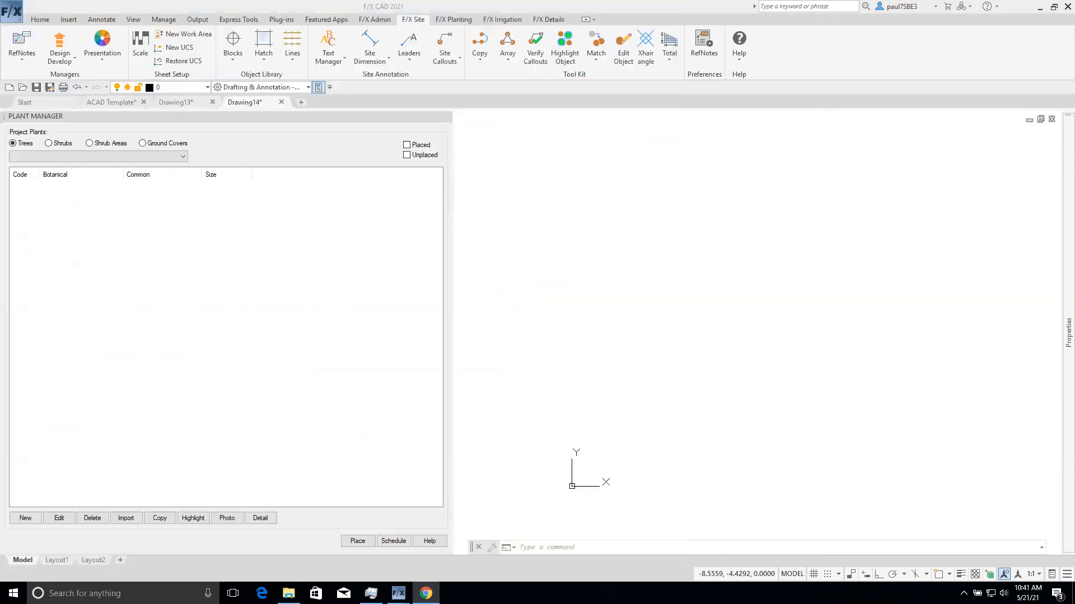
pyautogui.write('UCSFOLLOW')
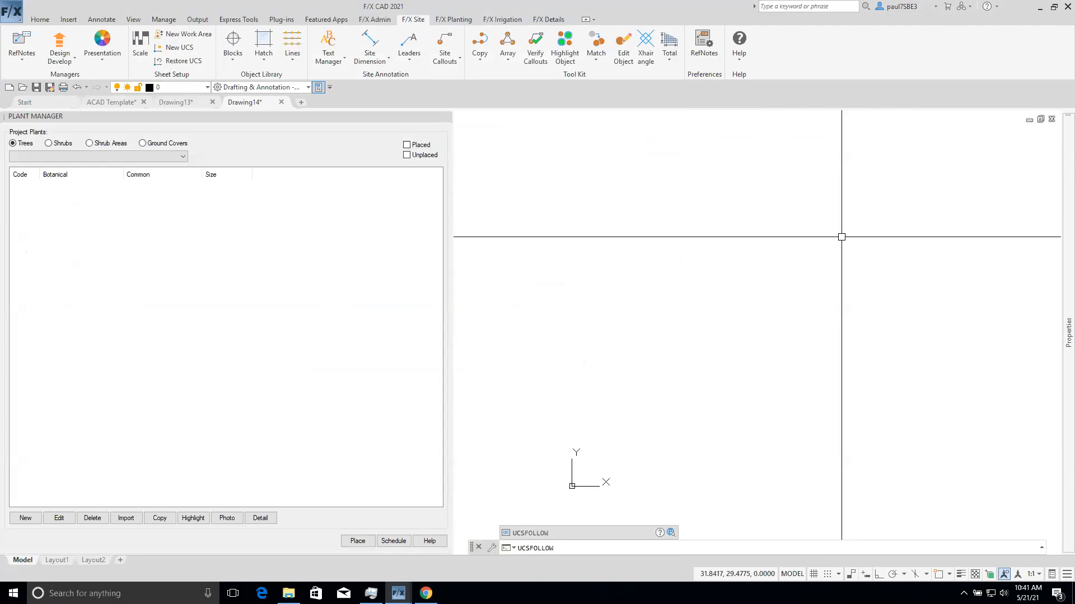
pyautogui.press('Return')
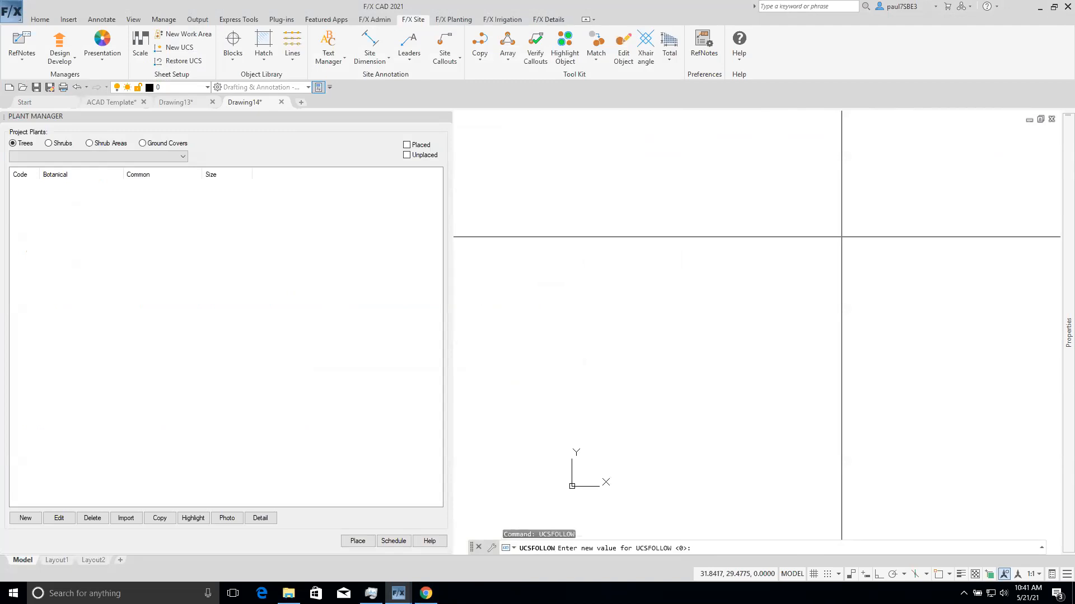
pyautogui.press('Return')
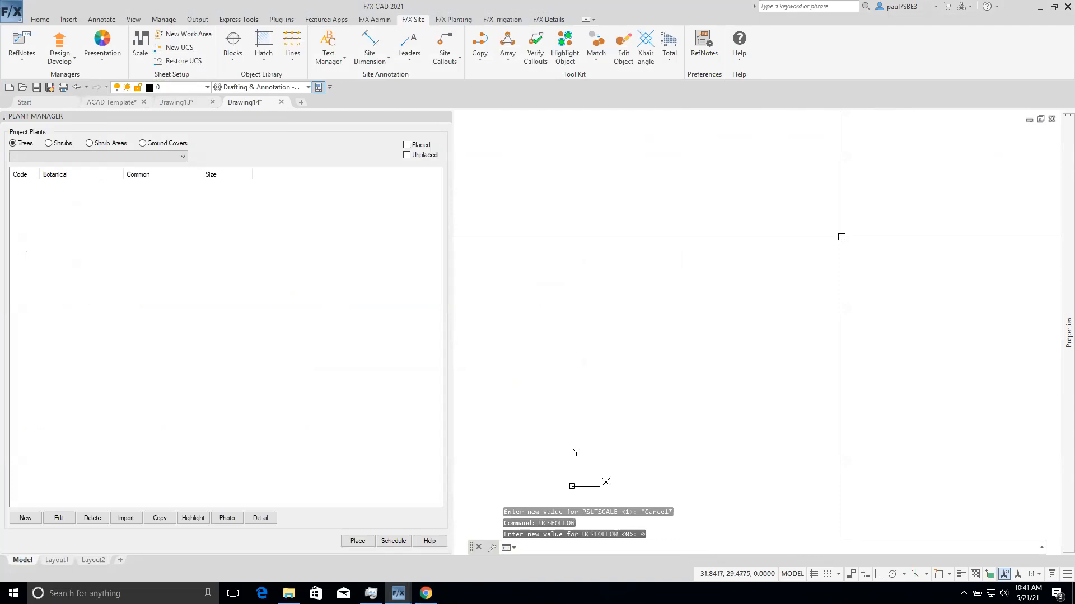
pyautogui.press('Escape')
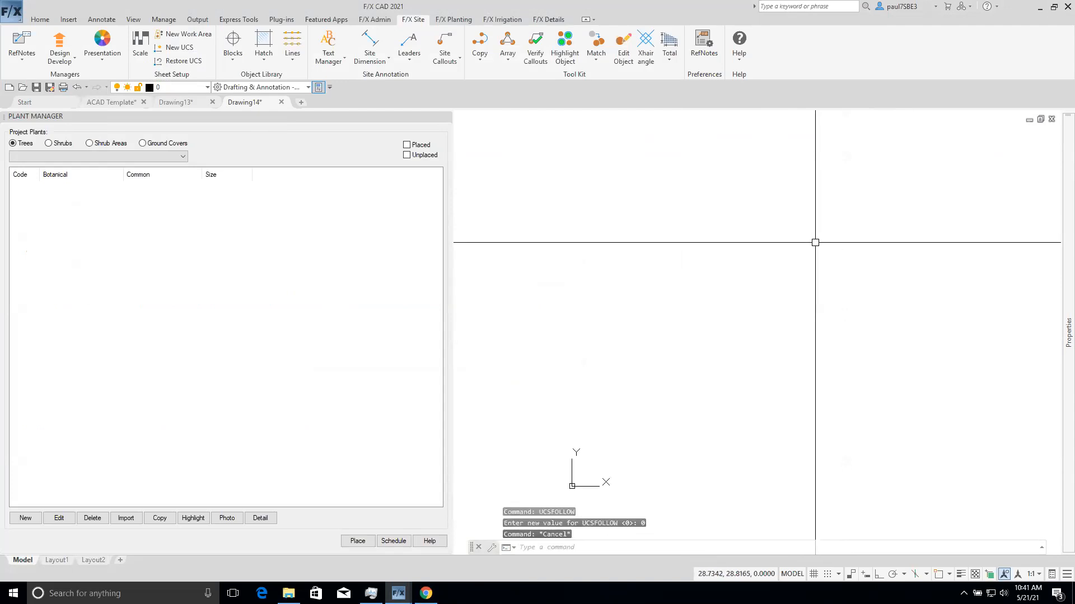
pyautogui.moveTo(1071, 2)
pyautogui.click(631, 50)
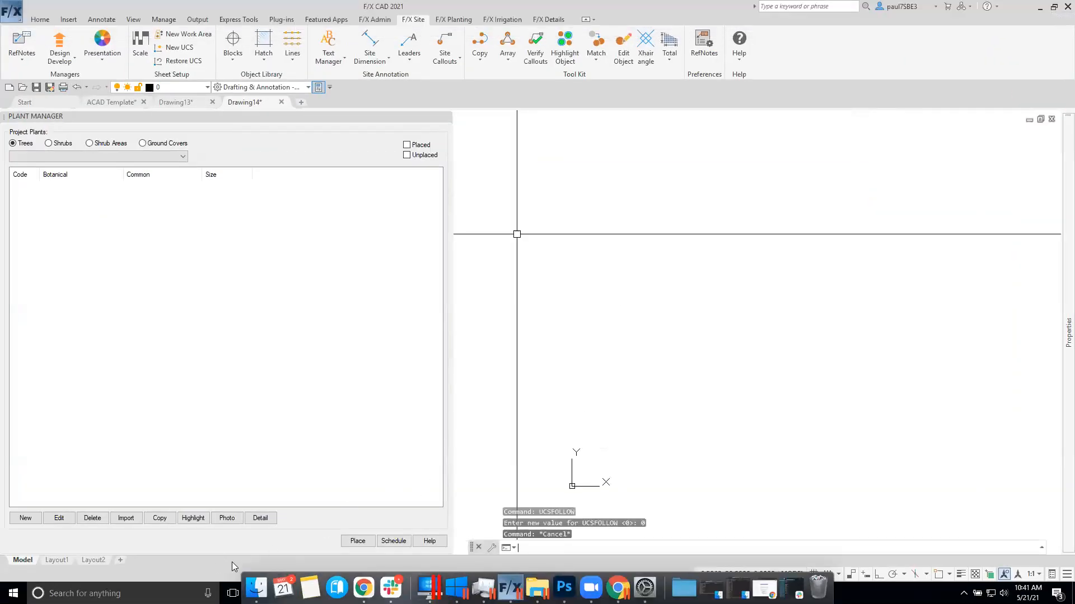
pyautogui.click(752, 432)
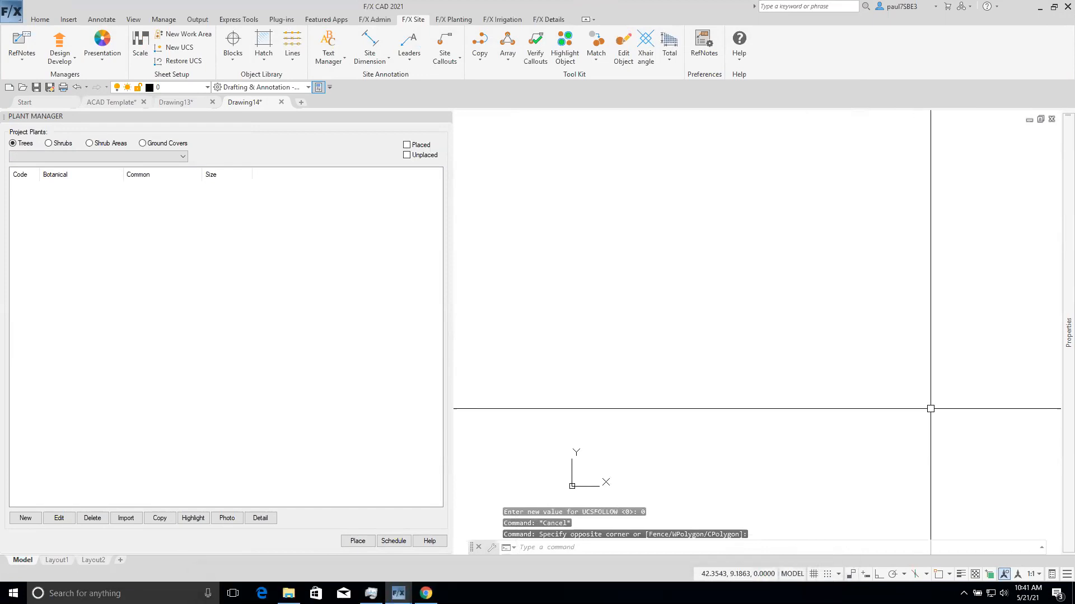
# - Read the browser guide's warning about opening or creating a Land F/X project while making a drawing template
pyautogui.click(426, 594)
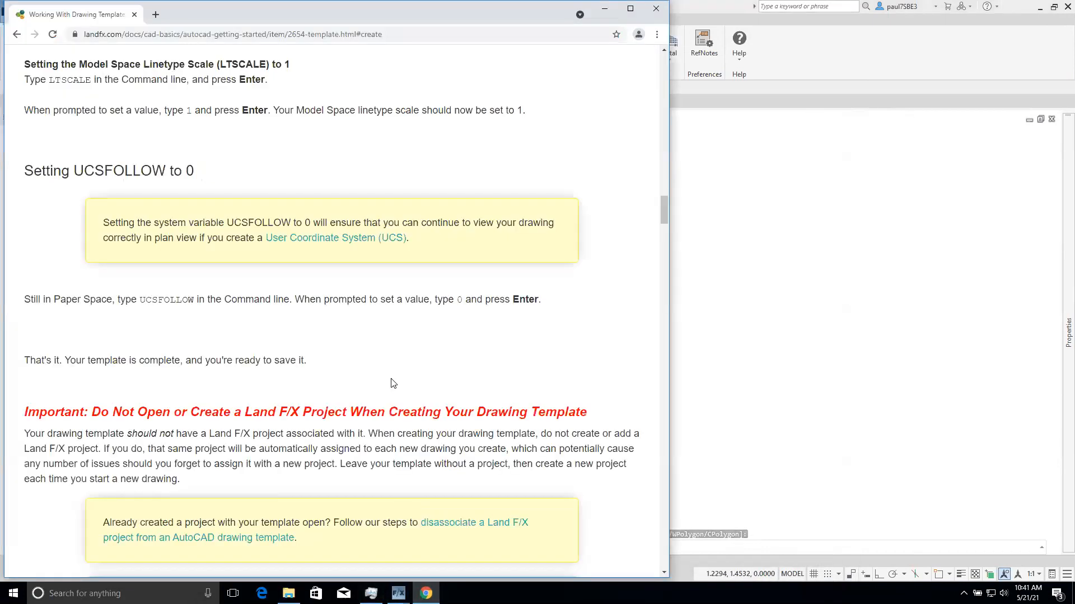
pyautogui.scroll(-3, 394, 383)
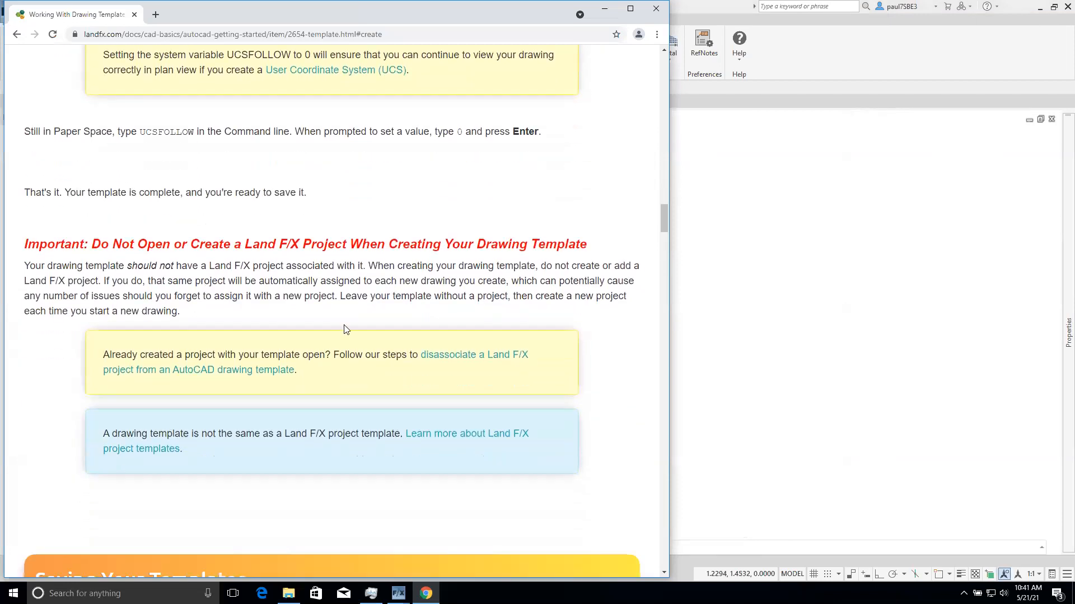
pyautogui.moveTo(23, 244); pyautogui.dragTo(594, 248)
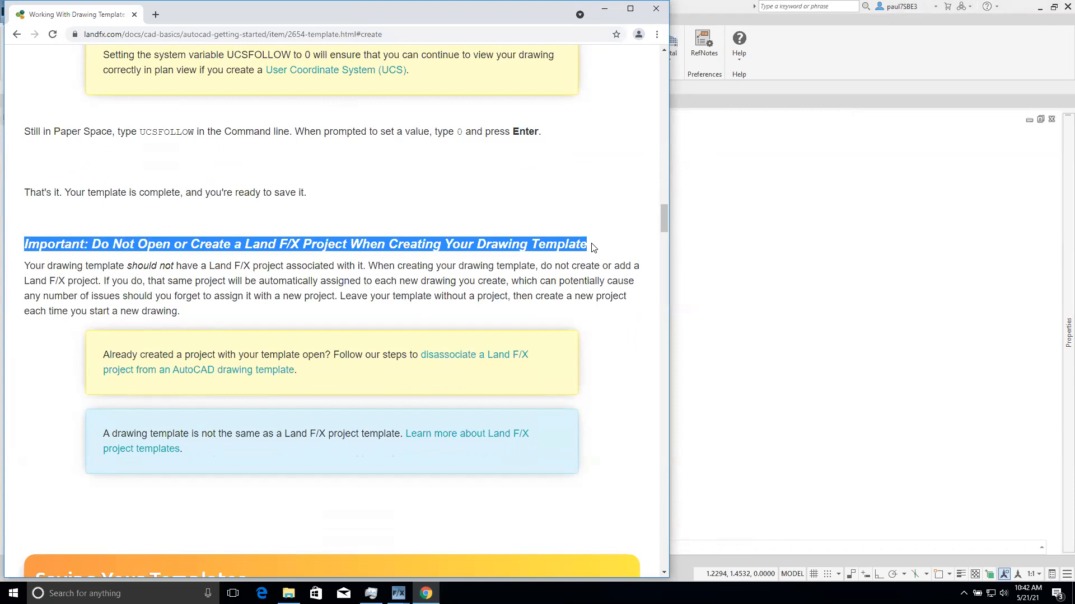
pyautogui.scroll(-2, 592, 247)
pyautogui.scroll(1, 585, 244)
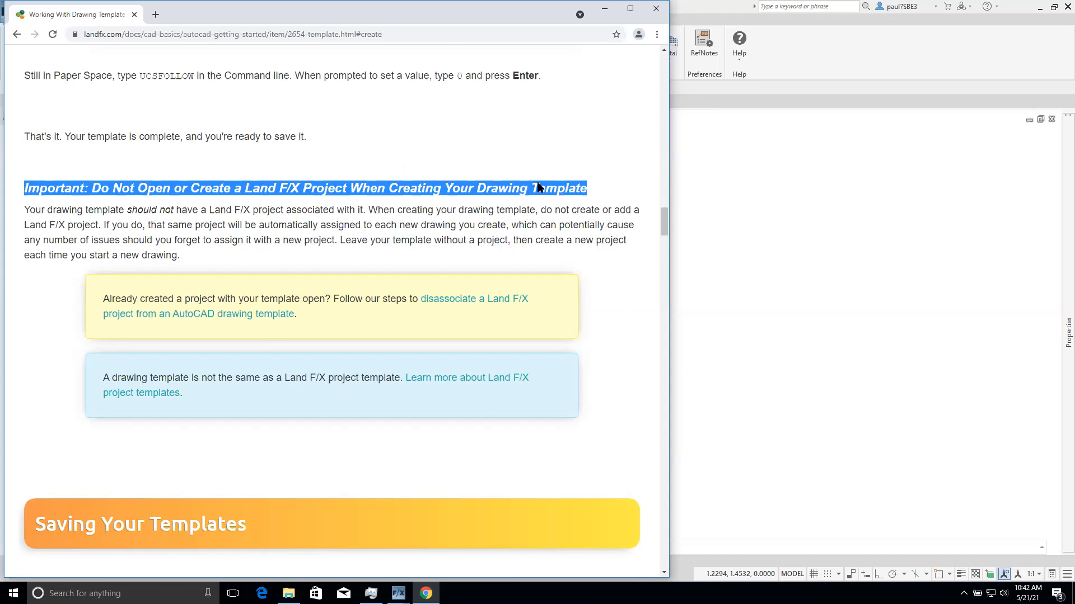
pyautogui.click(181, 217)
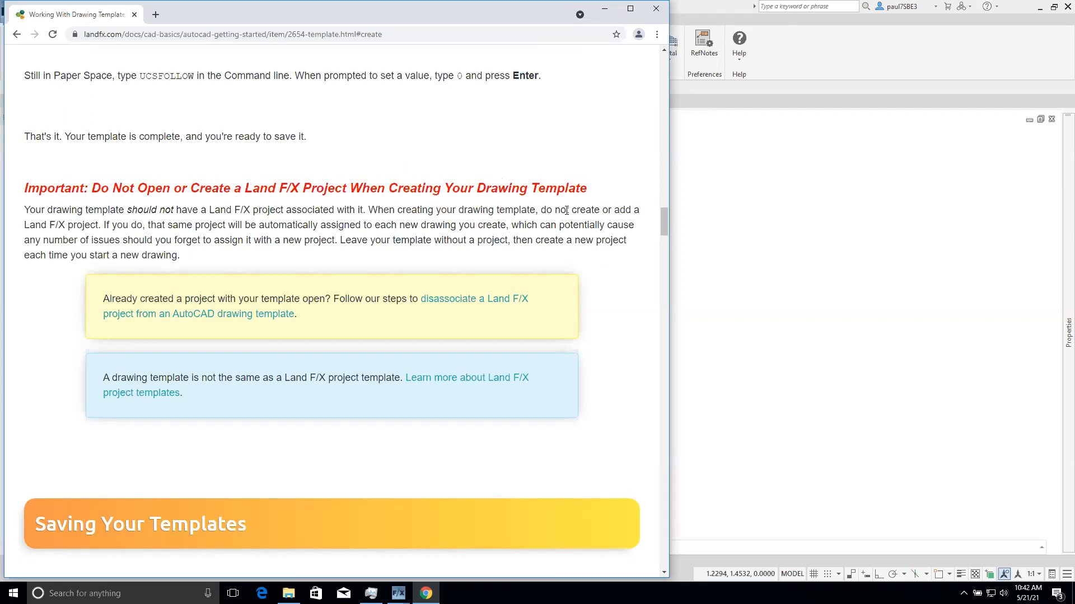
# - Return to F/X CAD and close the Plant Manager
pyautogui.click(761, 318)
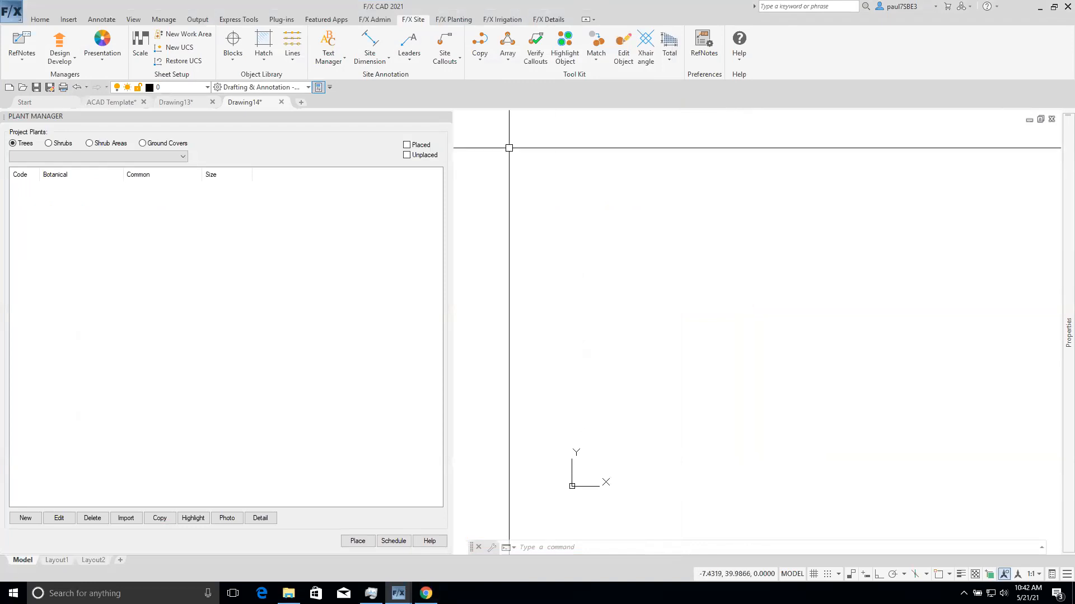
pyautogui.click(447, 117)
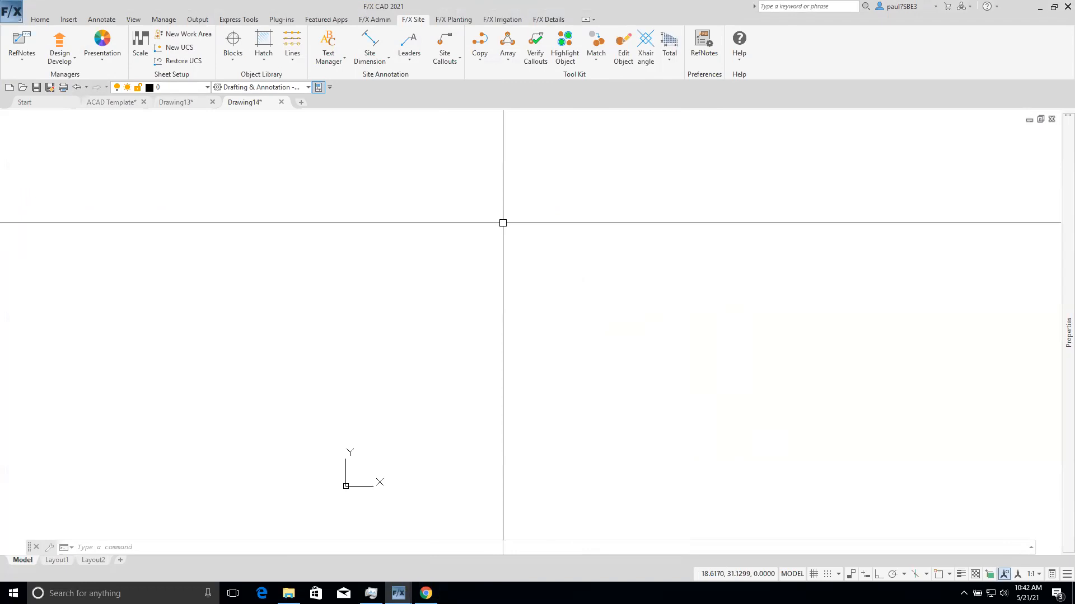
# - Save the current drawing as an AutoCAD Drawing Template (*.dwt) named OFFICE TEMPLATE in the Template folder, accepting the default template options
pyautogui.click(9, 17)
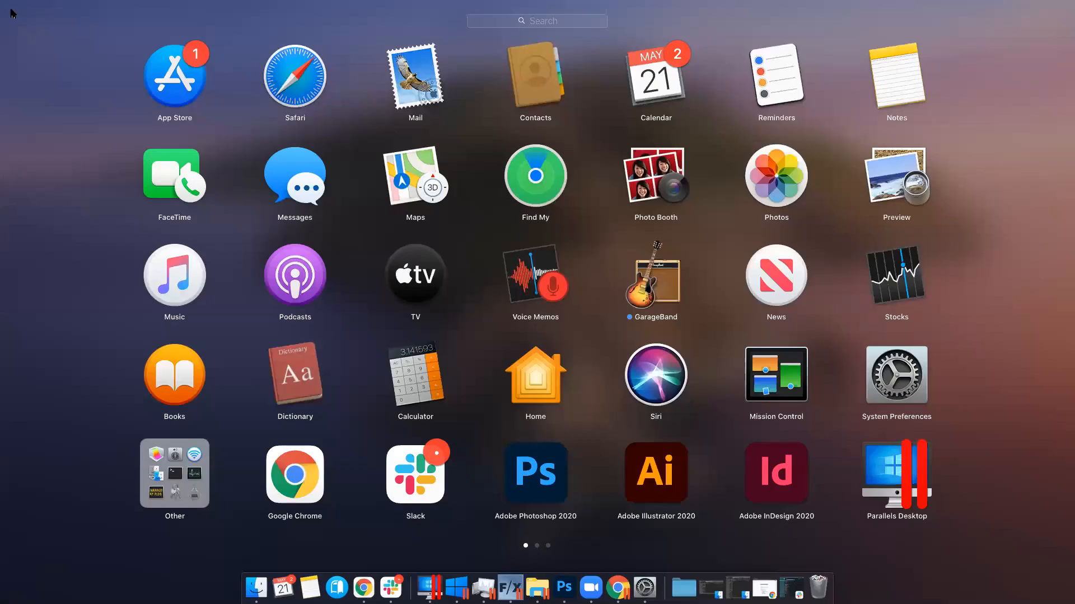
pyautogui.click(12, 13)
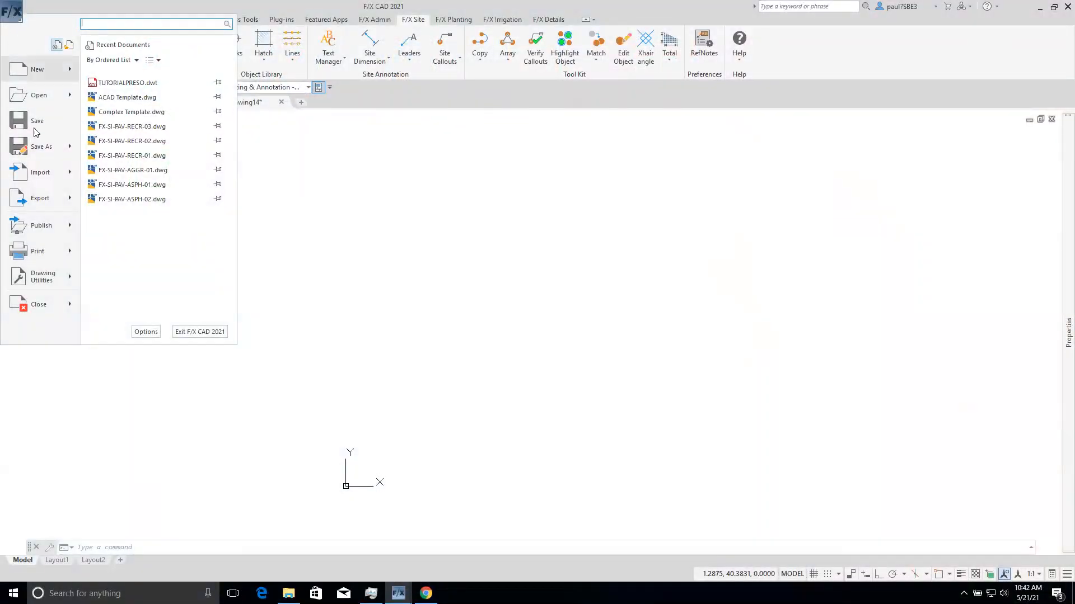
pyautogui.moveTo(36, 149)
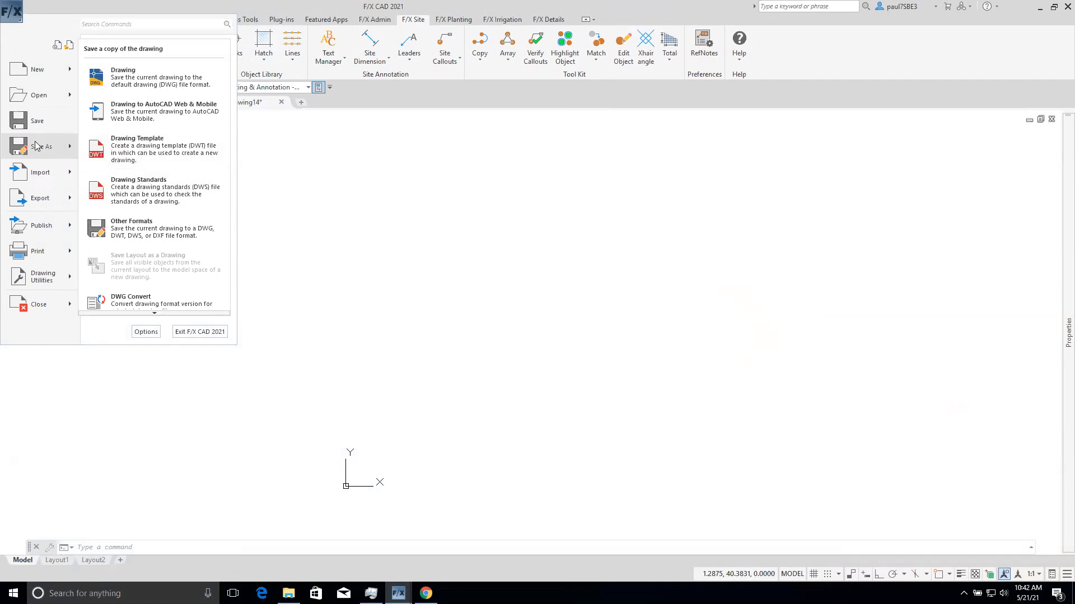
pyautogui.click(36, 146)
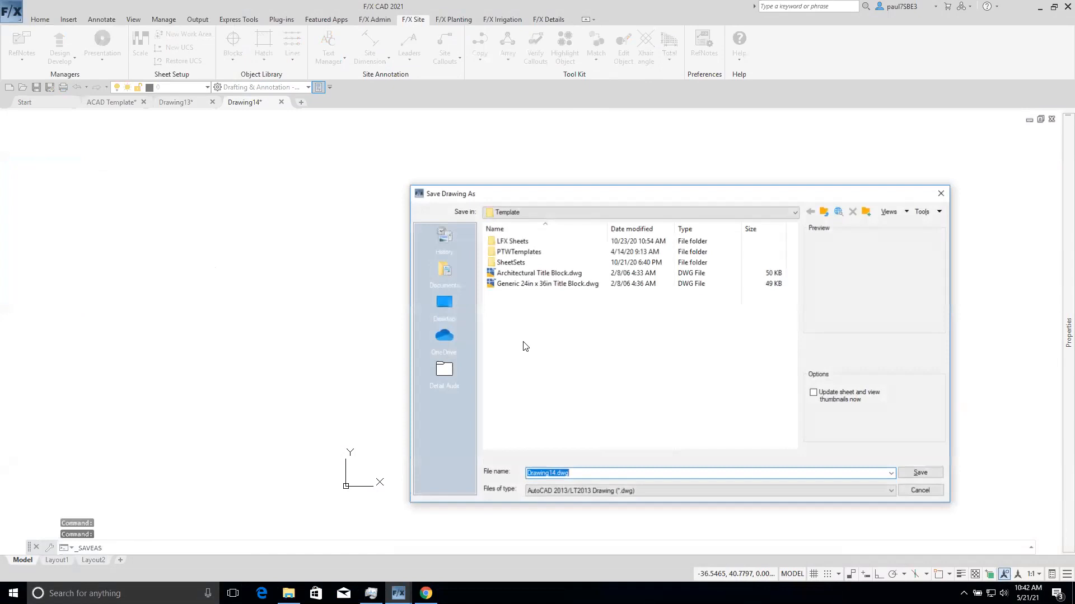
pyautogui.moveTo(578, 196); pyautogui.dragTo(440, 110)
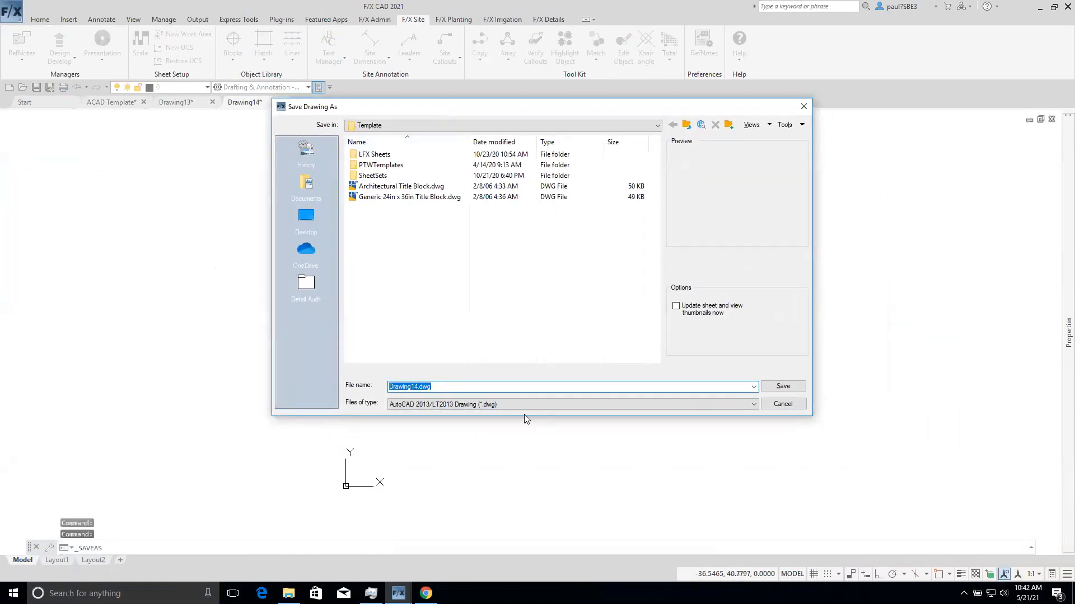
pyautogui.click(567, 405)
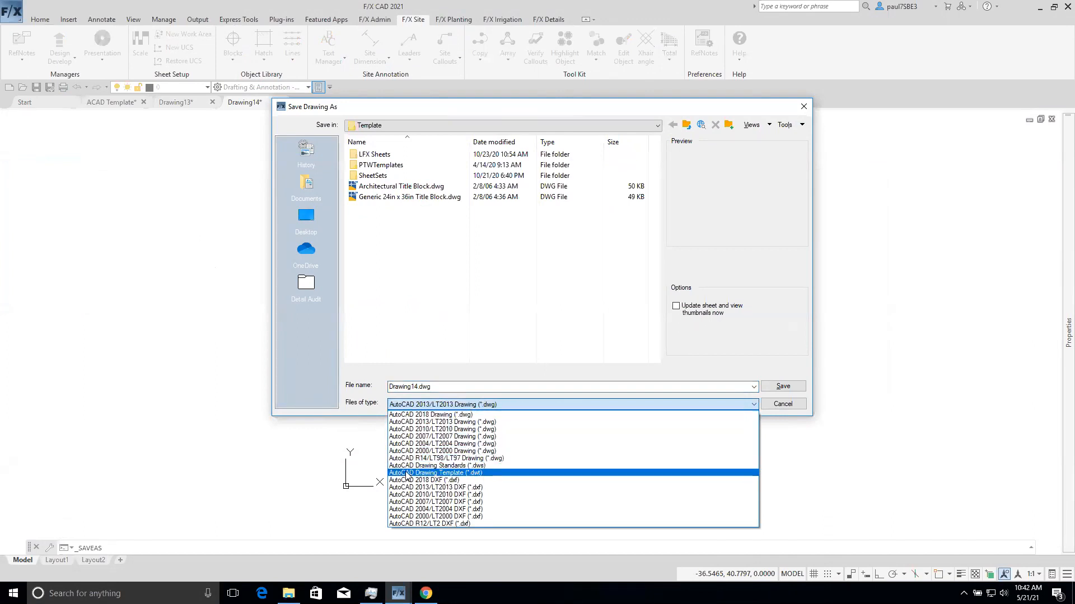
pyautogui.click(445, 474)
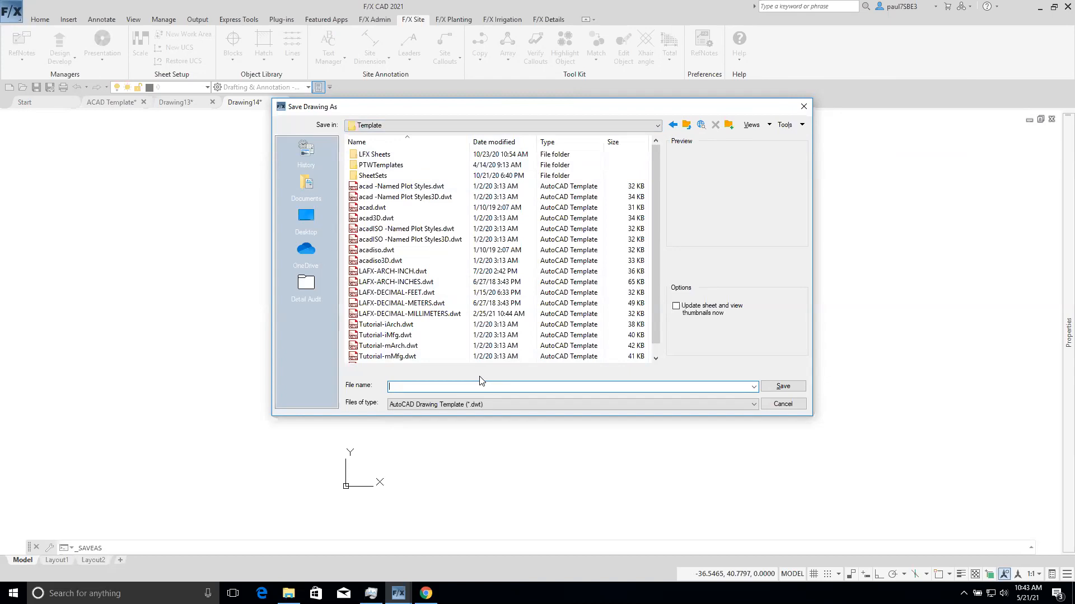
pyautogui.write('OFFICE TEMPLATE')
pyautogui.click(783, 386)
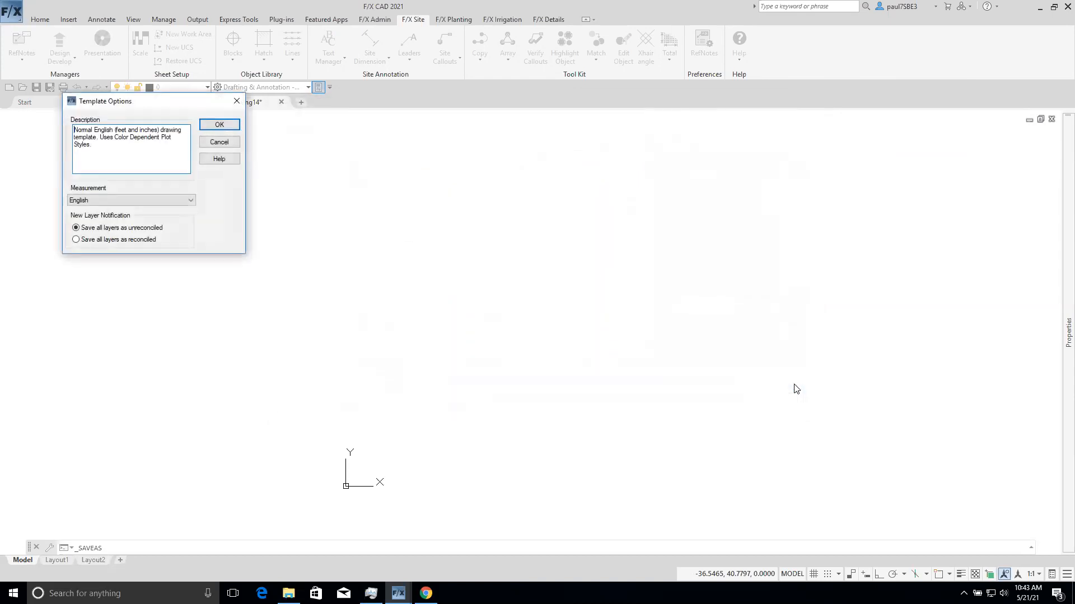
pyautogui.click(219, 125)
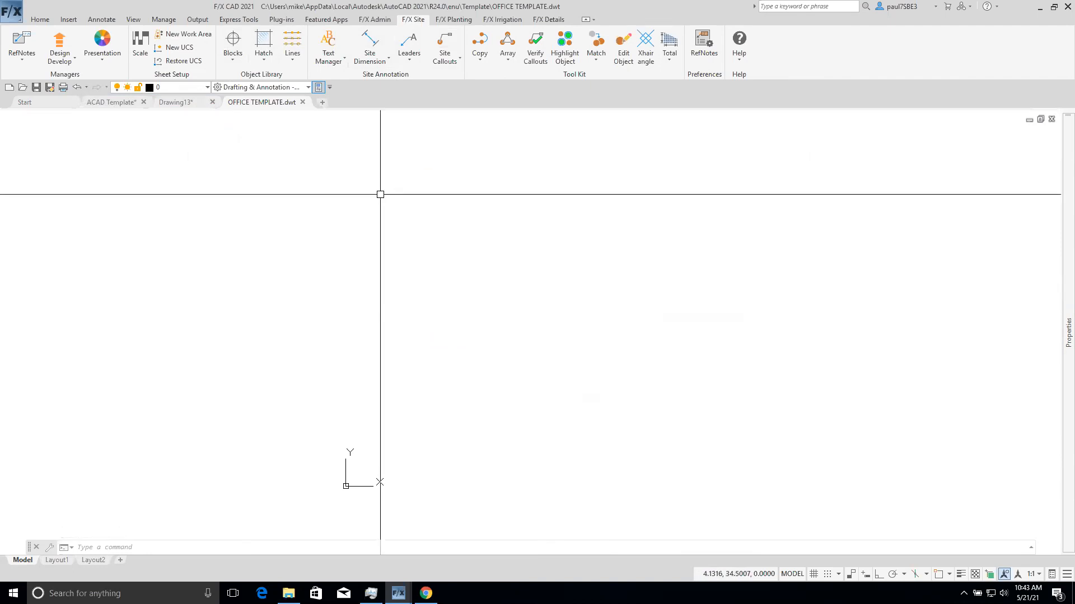
# - Create a new drawing from OFFICE TEMPLATE.dwt, and another one with the QNEW command
pyautogui.click(19, 19)
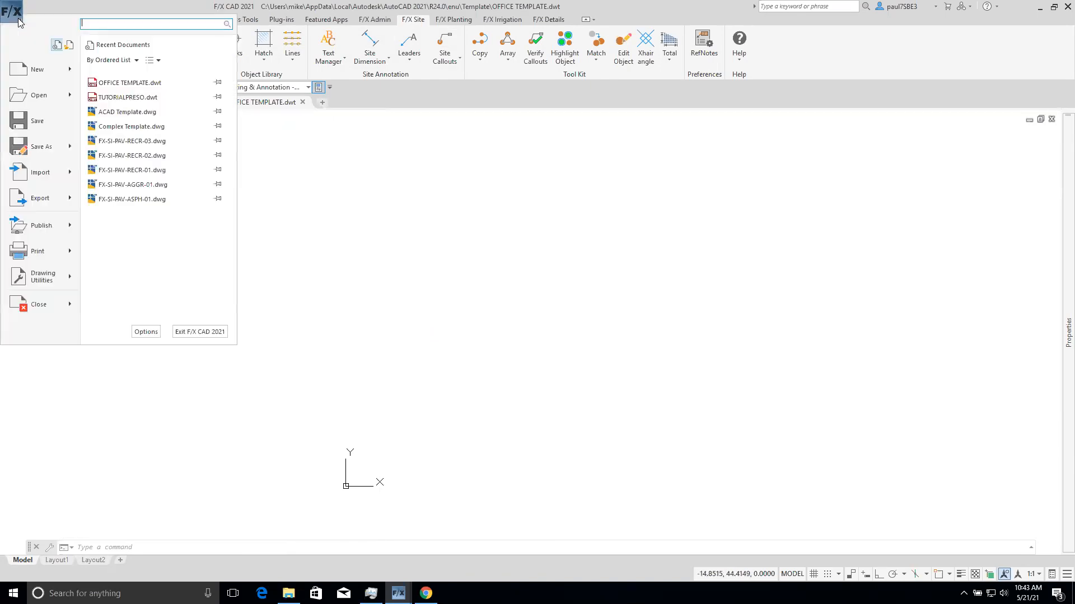
pyautogui.moveTo(33, 70)
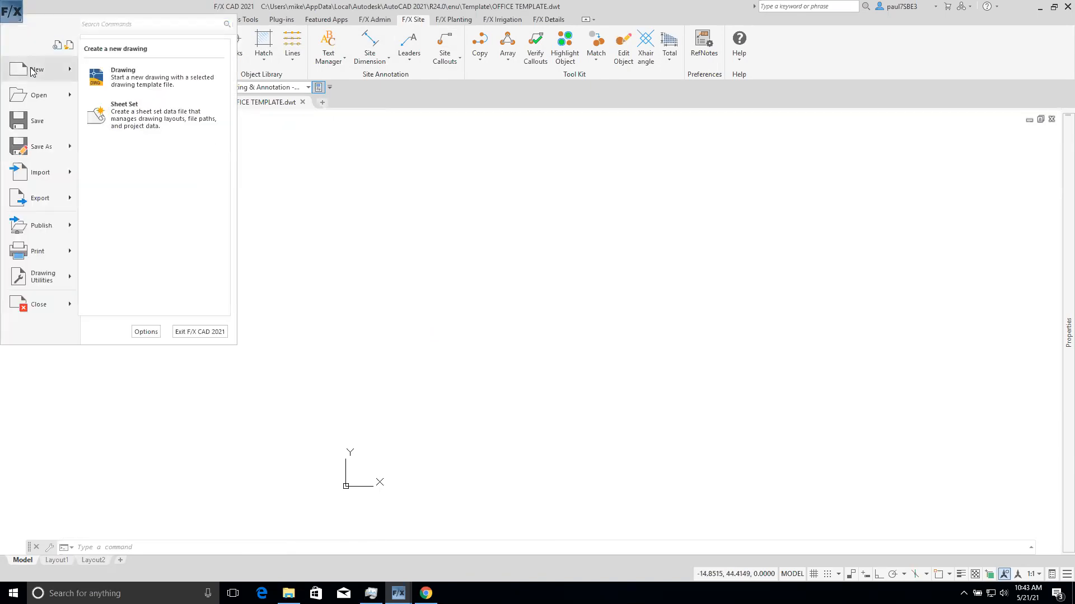
pyautogui.click(109, 74)
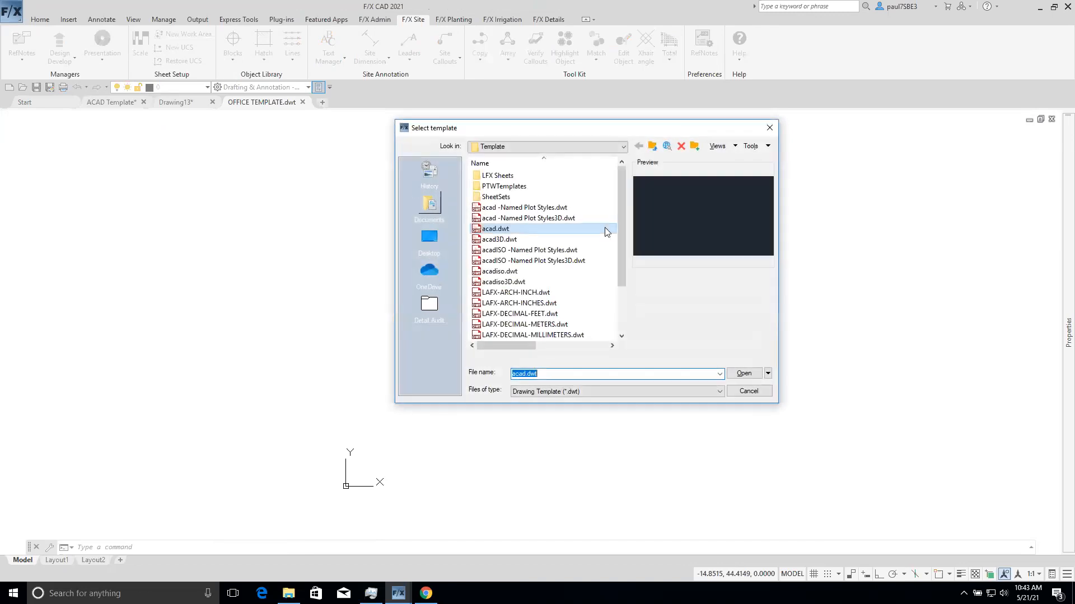
pyautogui.moveTo(619, 210); pyautogui.dragTo(621, 241)
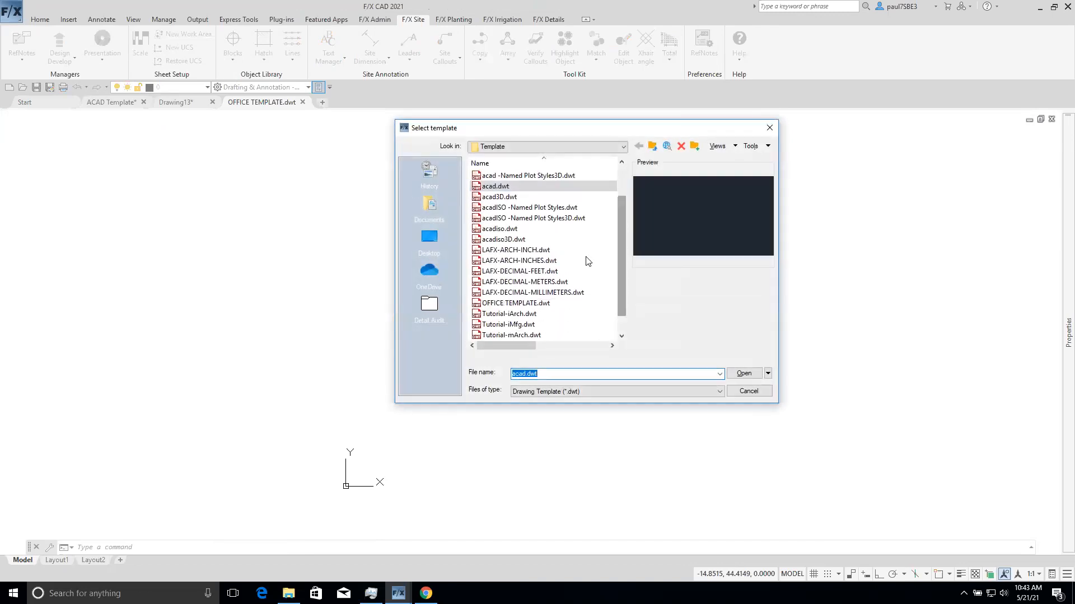
pyautogui.click(545, 307)
pyautogui.click(744, 373)
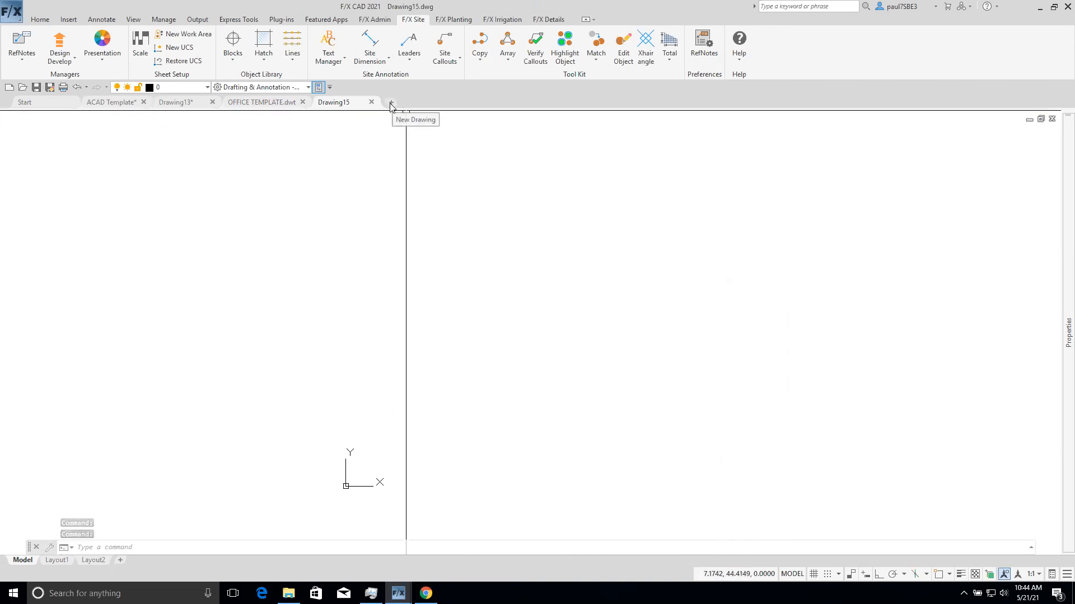
pyautogui.write('qNEW')
pyautogui.press('Return')
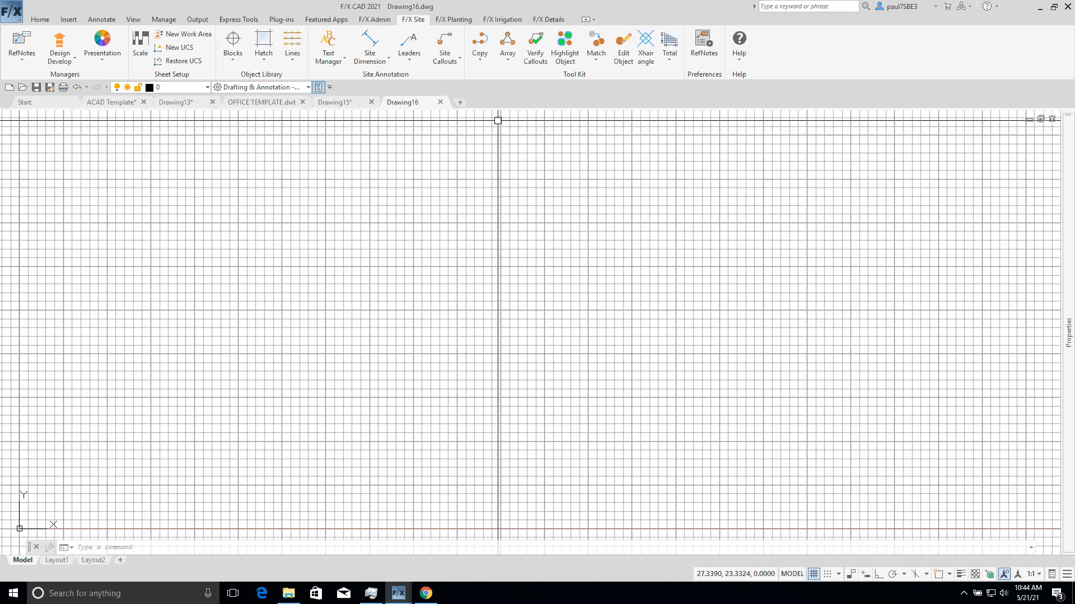
# - In the file options' Template Settings, set the Default Template File Name for QNEW to OFFICE TEMPLATE.dwt
pyautogui.write('OPTIONS')
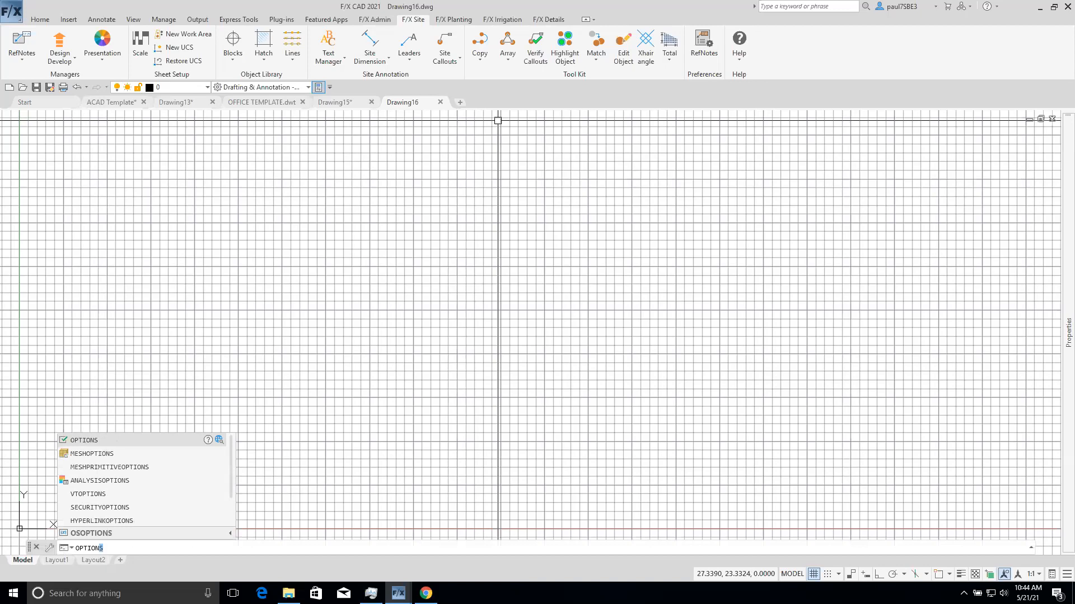
pyautogui.press('Return')
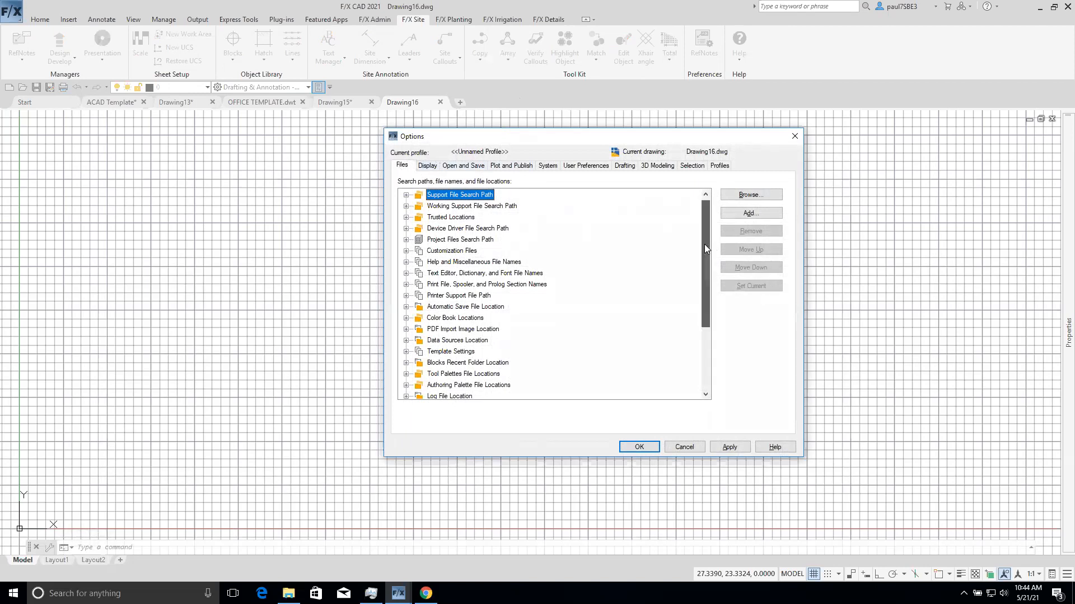
pyautogui.scroll(-2, 708, 243)
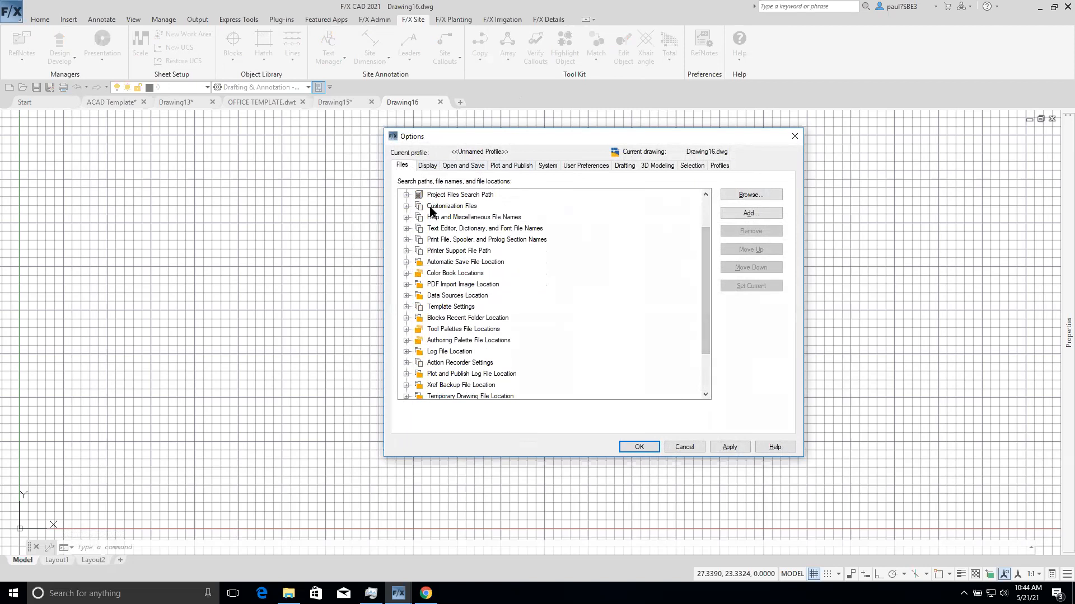
pyautogui.click(452, 310)
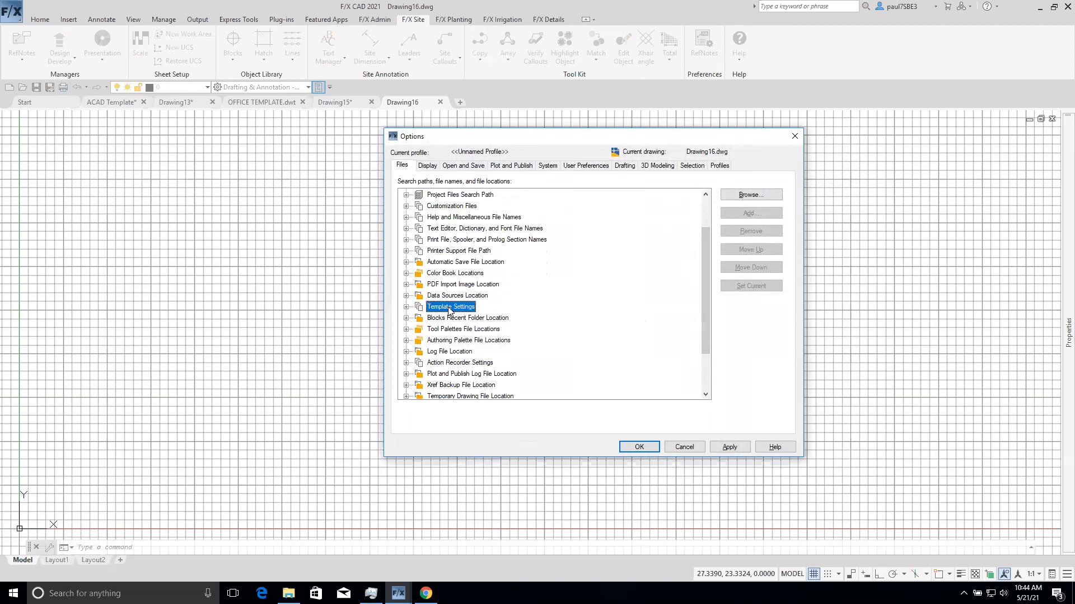
pyautogui.click(405, 307)
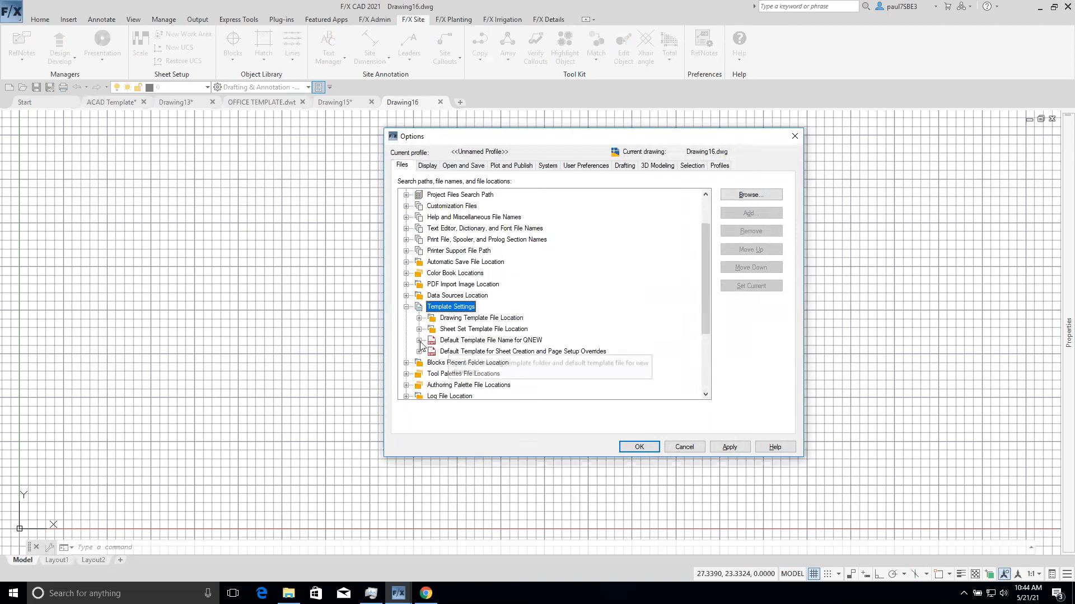
pyautogui.doubleClick(472, 342)
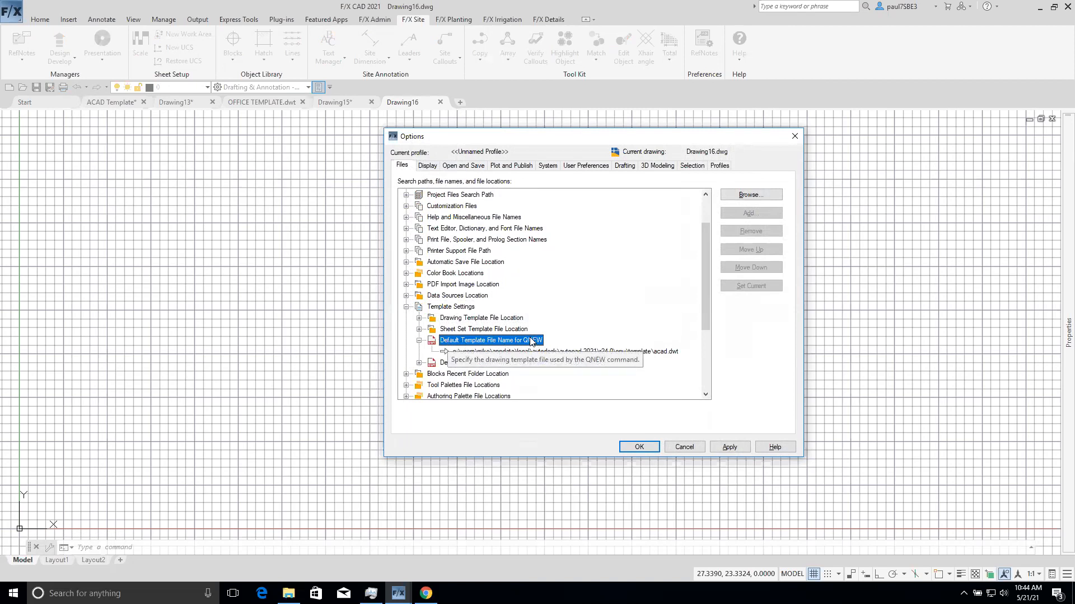
pyautogui.click(603, 352)
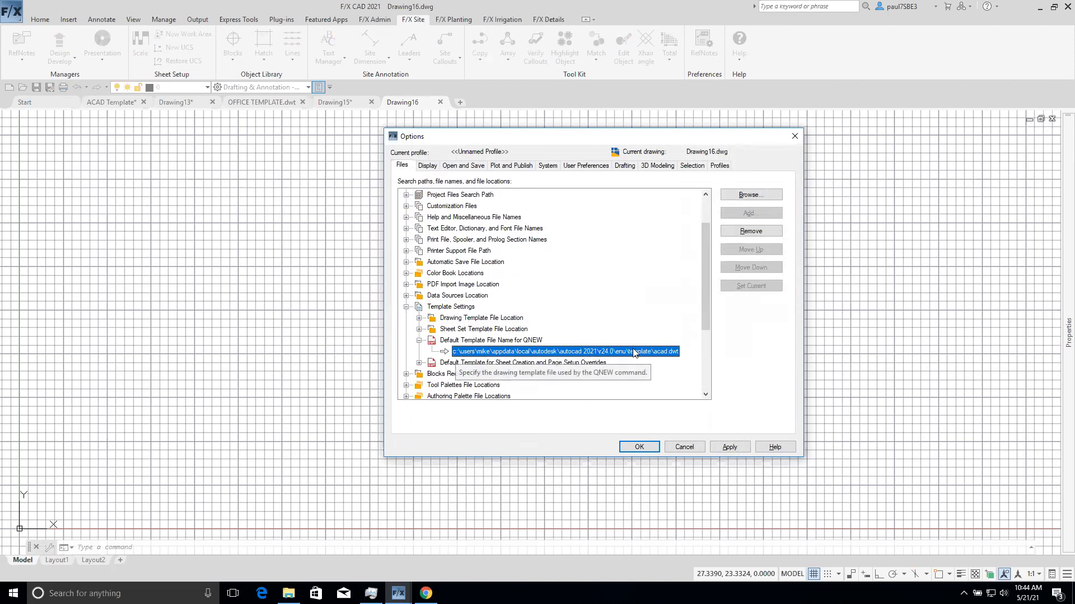
pyautogui.click(750, 195)
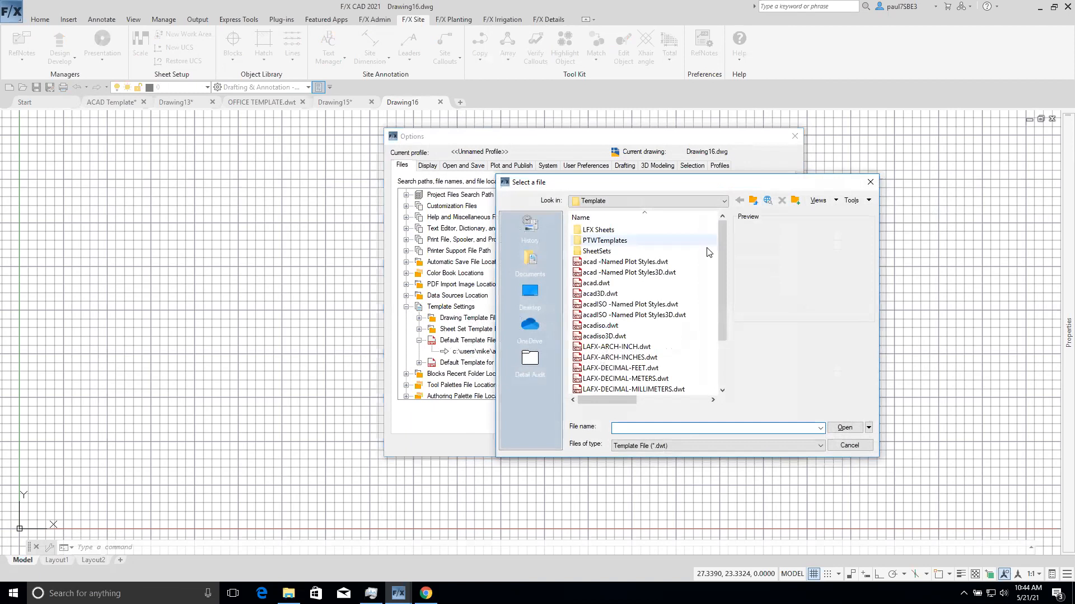
pyautogui.scroll(-1, 661, 274)
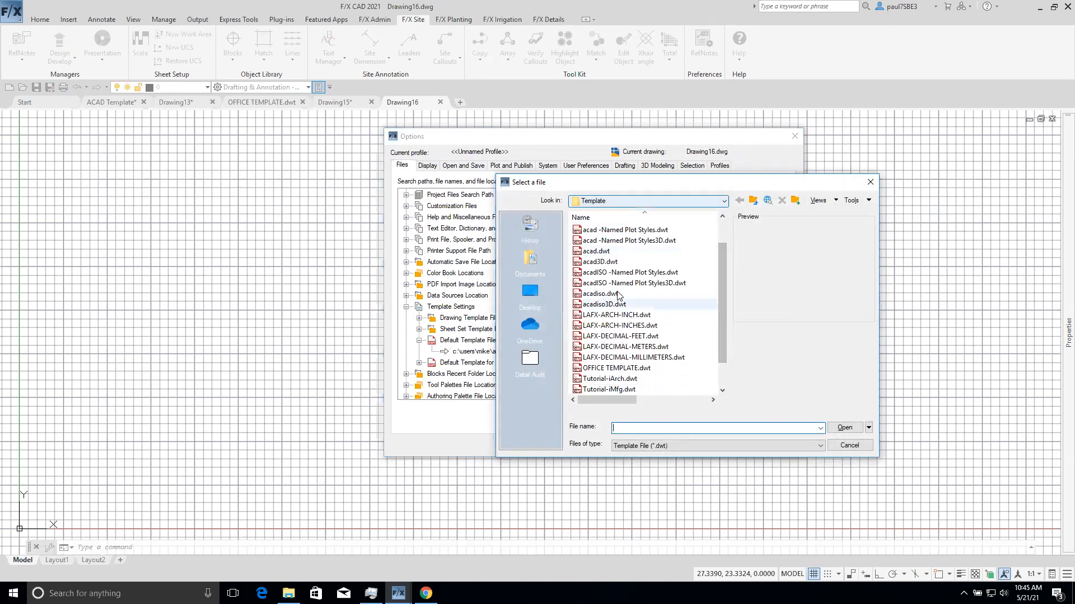
pyautogui.click(616, 368)
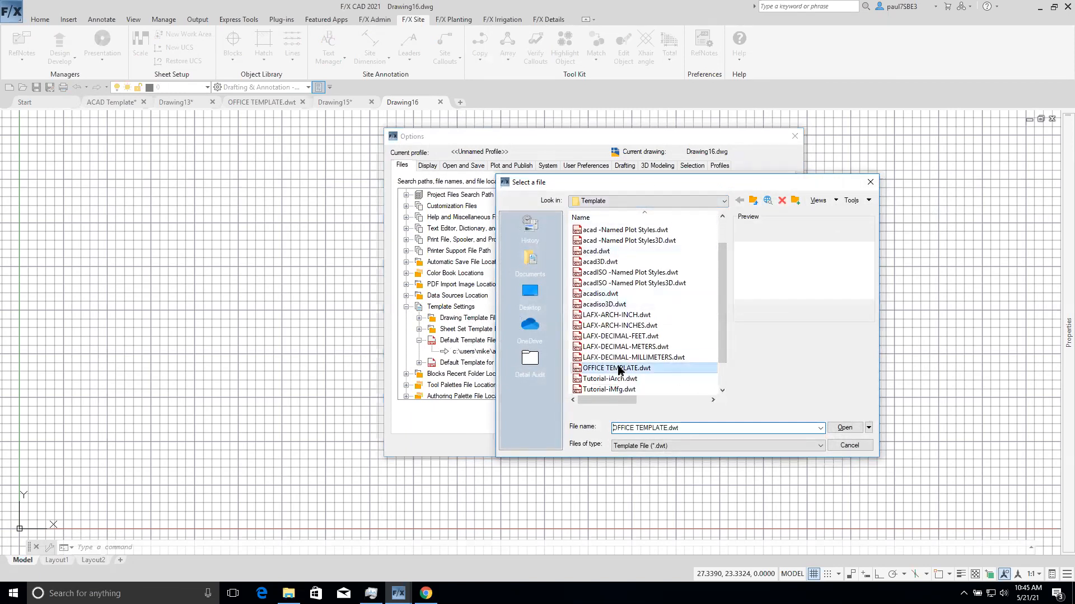
pyautogui.click(845, 428)
pyautogui.click(655, 446)
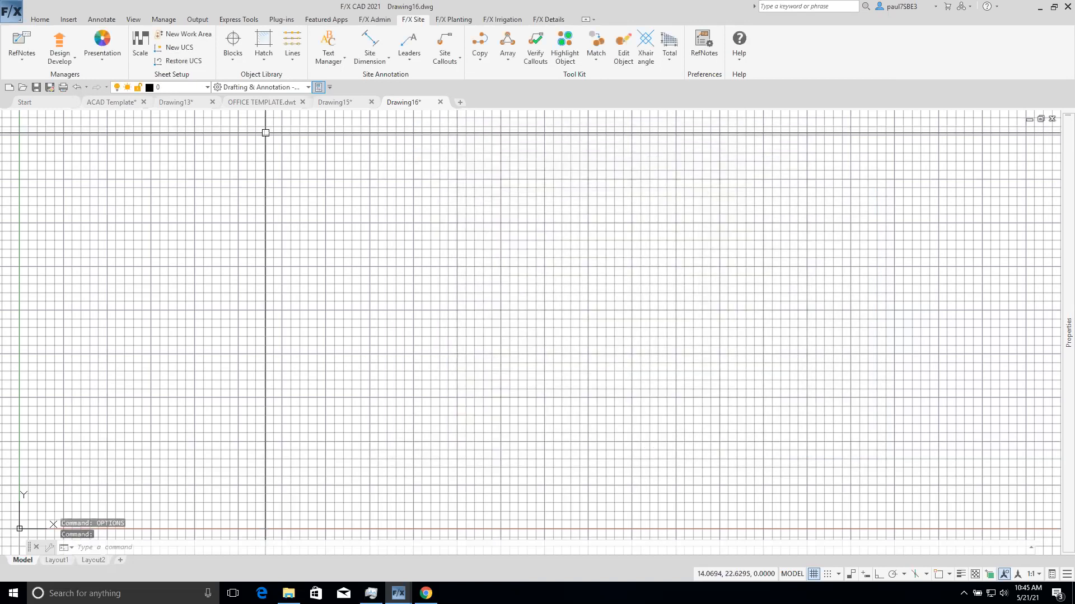
# - Start another drawing from the default QNEW template and close Drawing13, Drawing15, Drawing16 and OFFICE TEMPLATE.dwt without saving changes
pyautogui.click(459, 102)
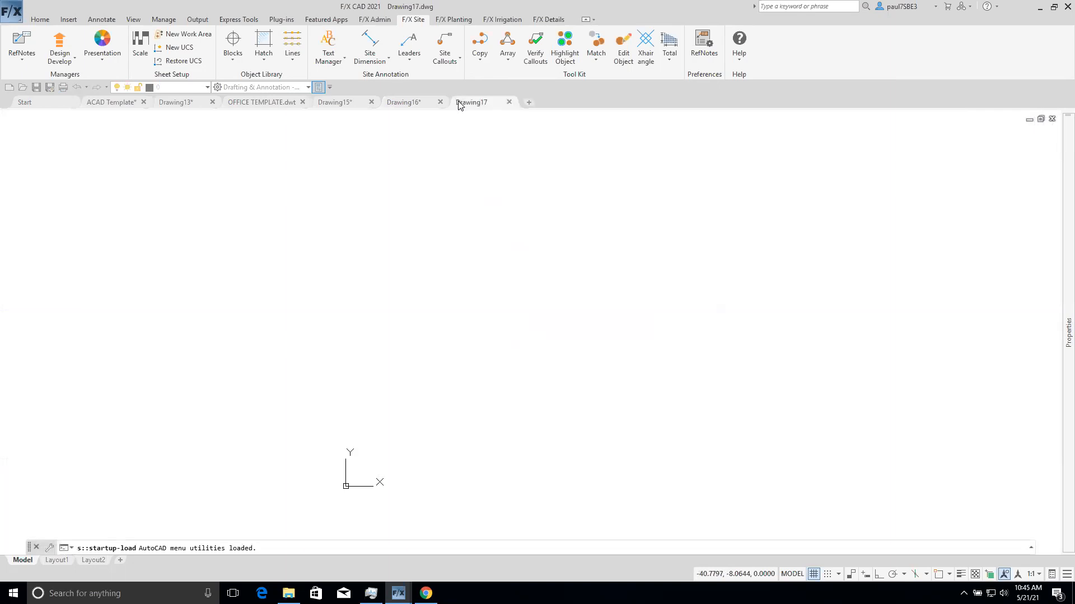
pyautogui.moveTo(459, 106)
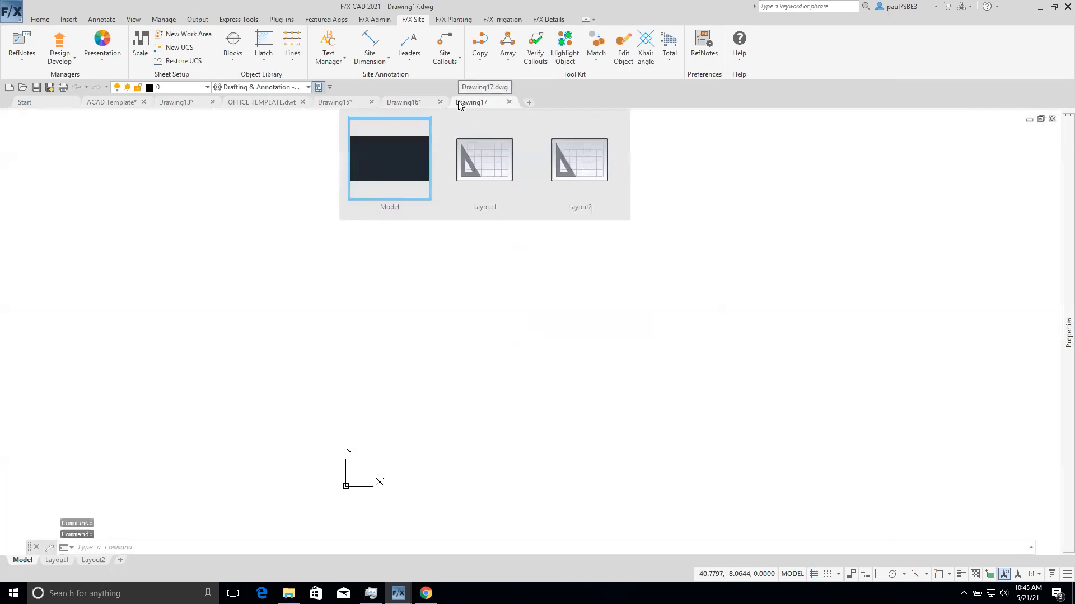
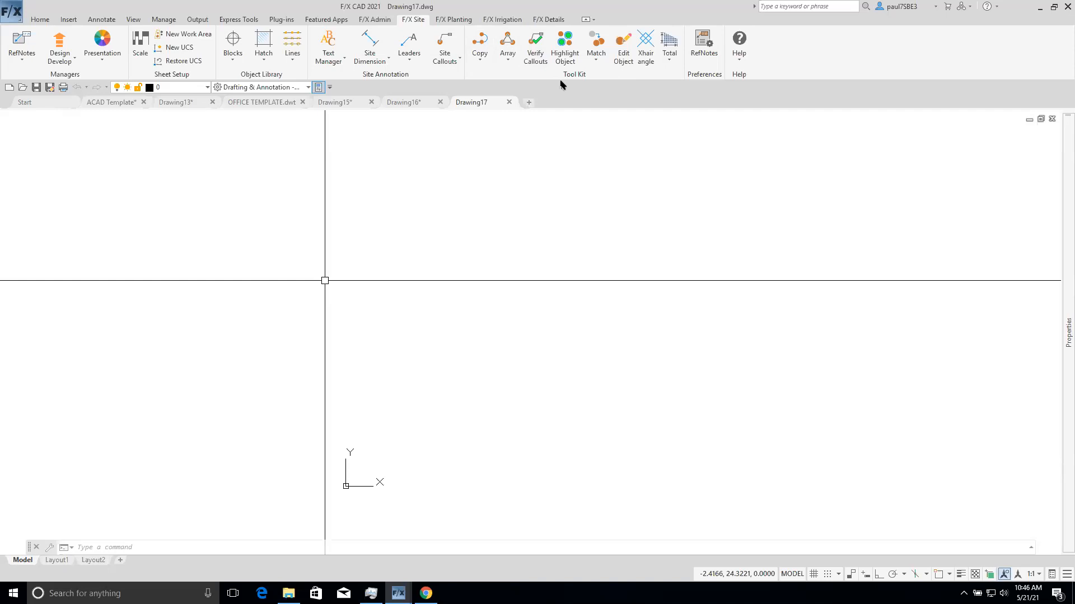
pyautogui.click(371, 102)
pyautogui.click(540, 320)
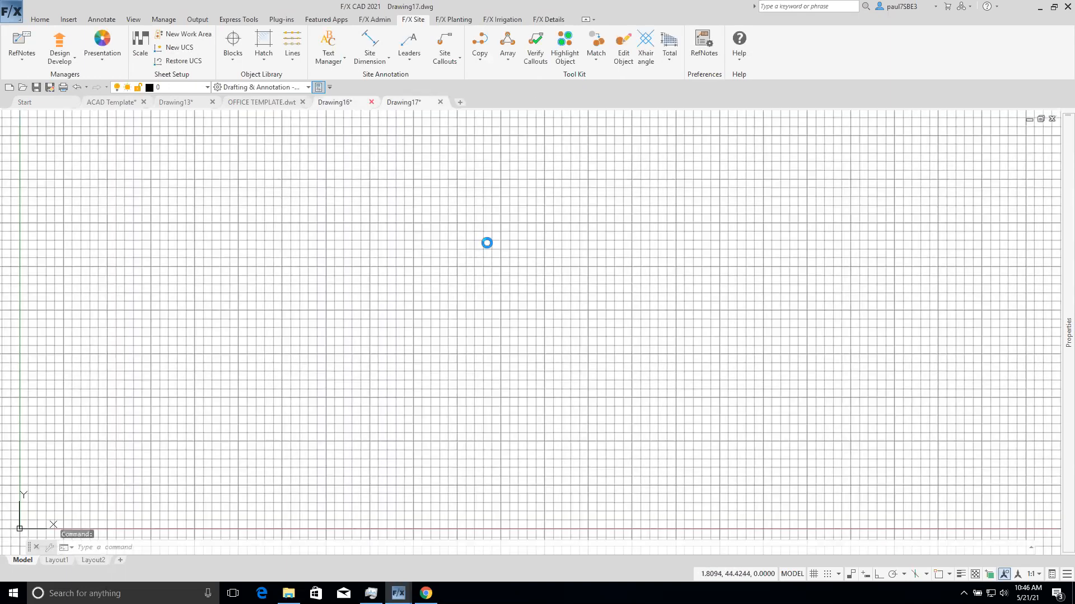
pyautogui.click(536, 319)
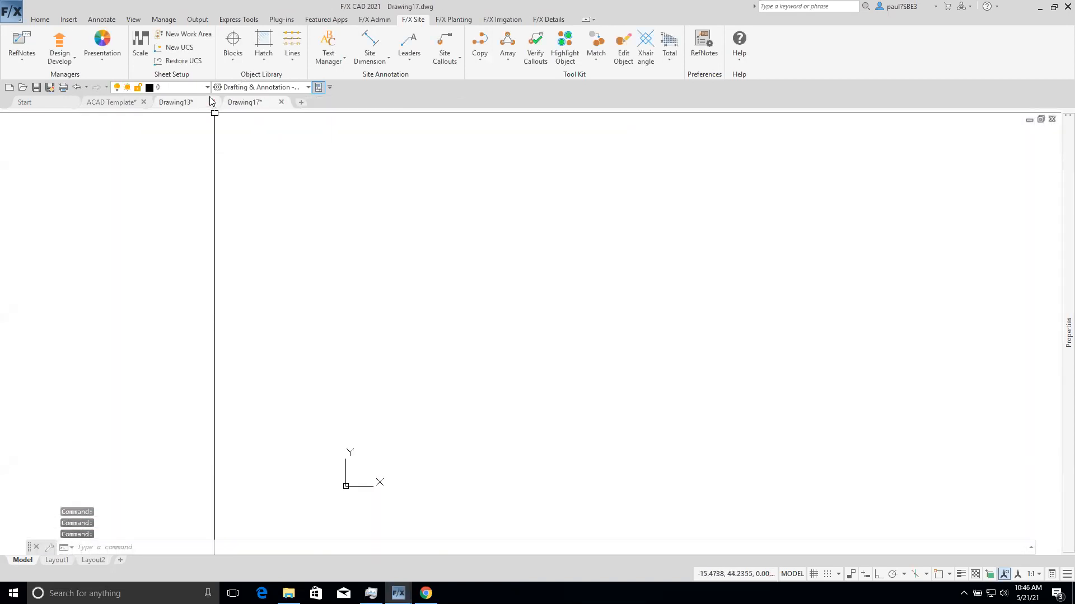
pyautogui.click(213, 102)
pyautogui.click(542, 322)
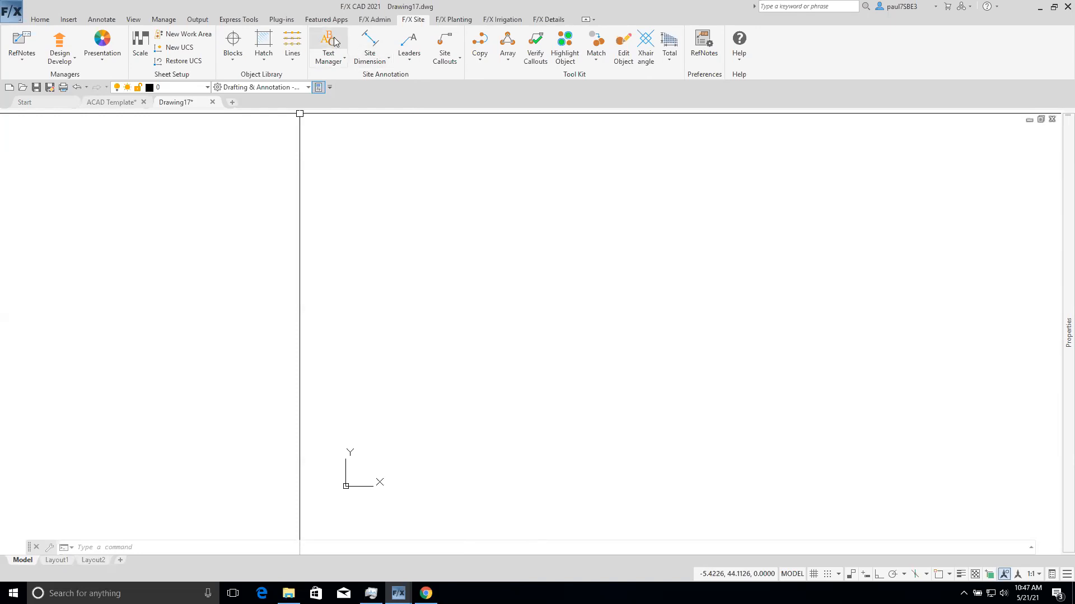
# - Open the ASLA Project (2020ASLA) from the Land F/X project list in the new drawing
pyautogui.click(378, 20)
pyautogui.click(14, 45)
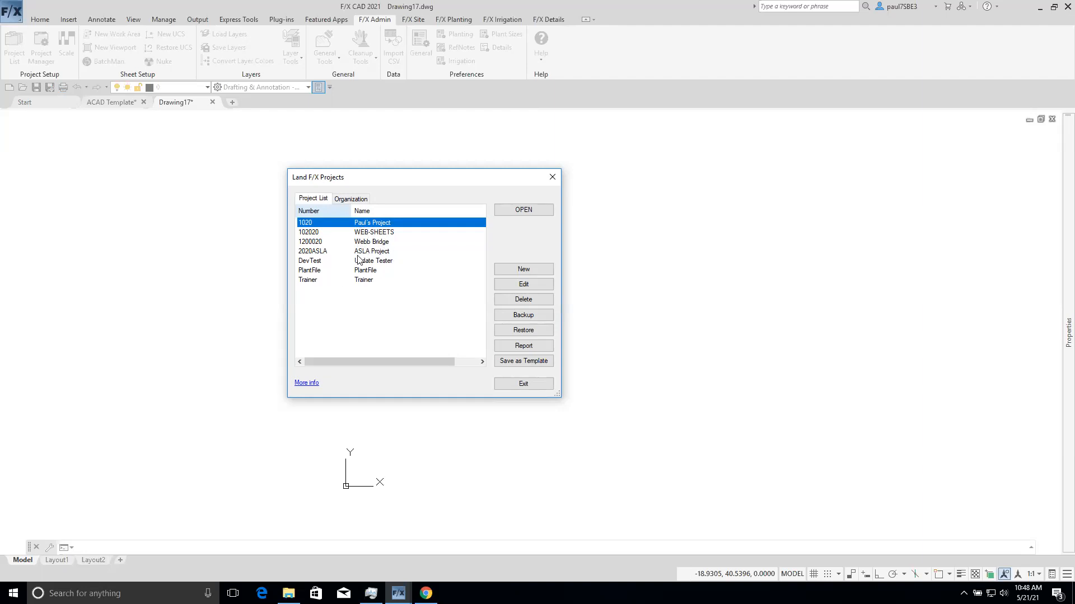
pyautogui.click(381, 253)
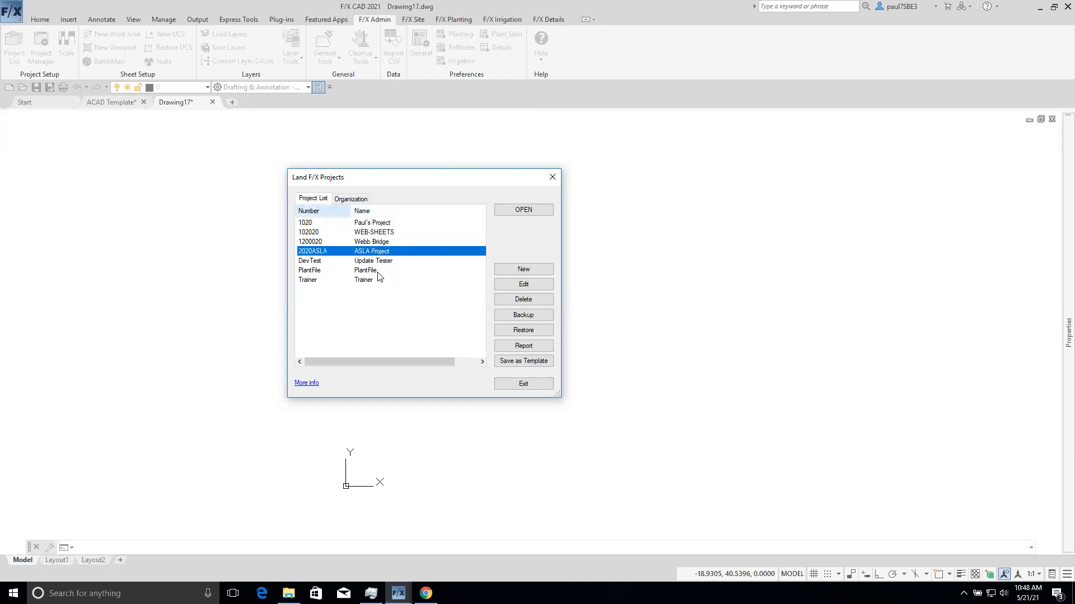
pyautogui.click(514, 210)
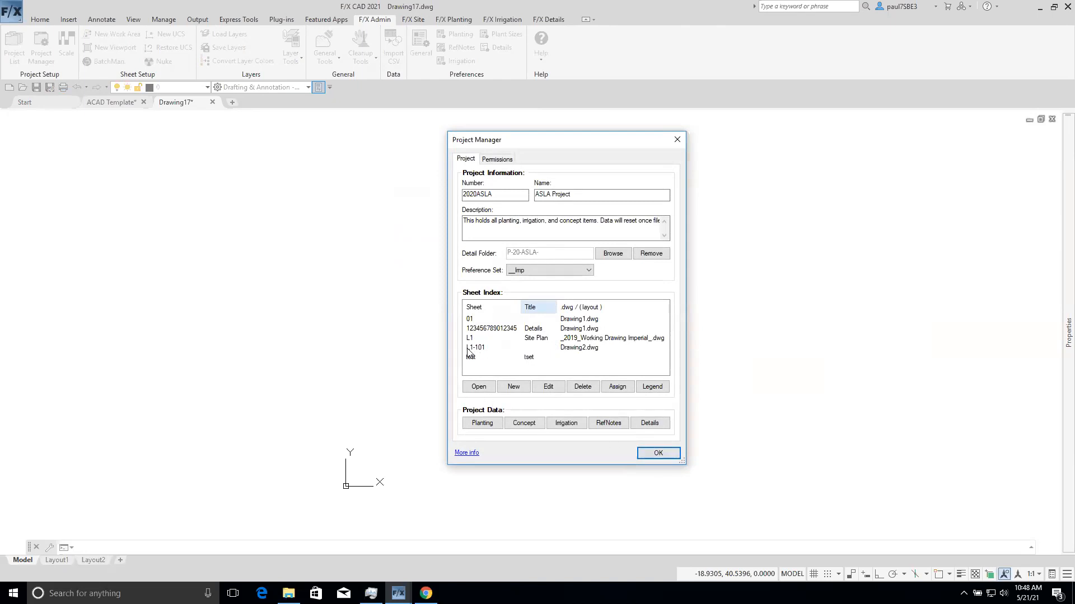
# - Review the ASLA Project's plants, RefNotes and irrigation equipment in their managers, and close the managers
pyautogui.click(496, 361)
pyautogui.click(482, 423)
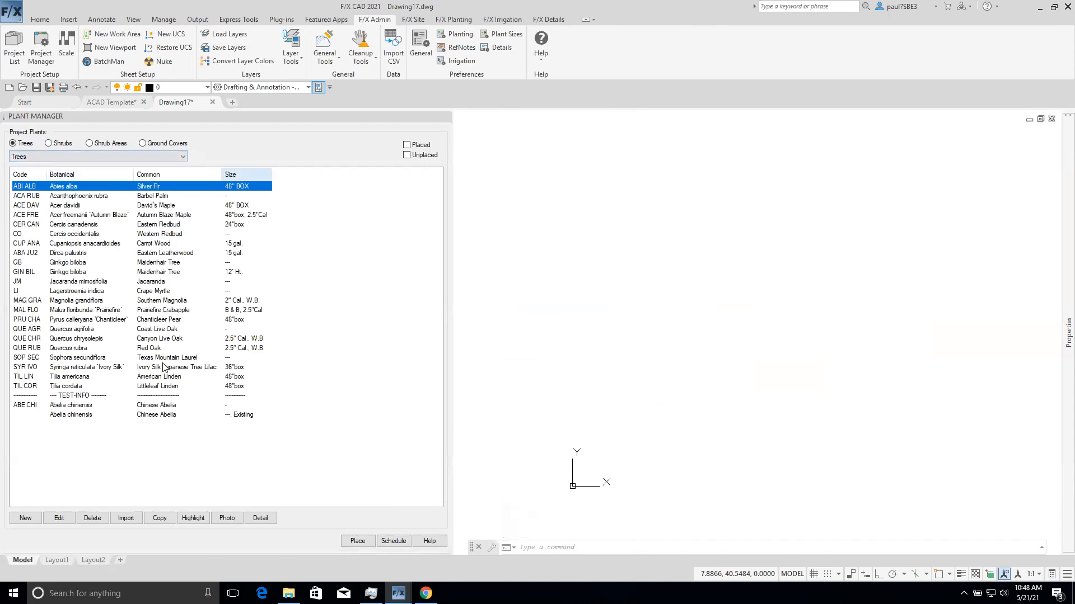
pyautogui.click(412, 19)
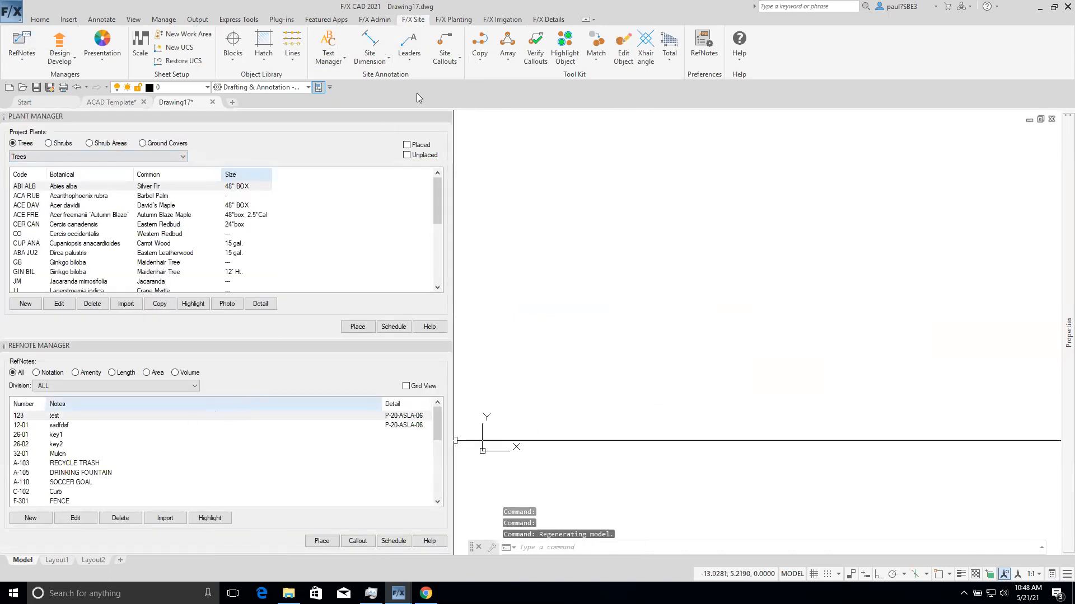
pyautogui.click(502, 19)
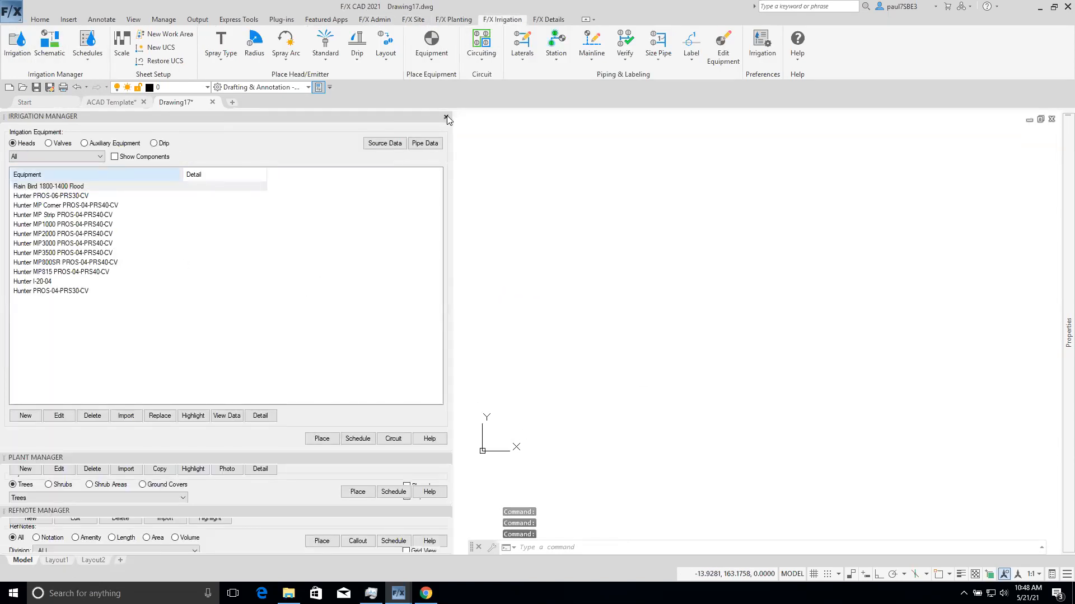
pyautogui.click(446, 118)
pyautogui.click(447, 117)
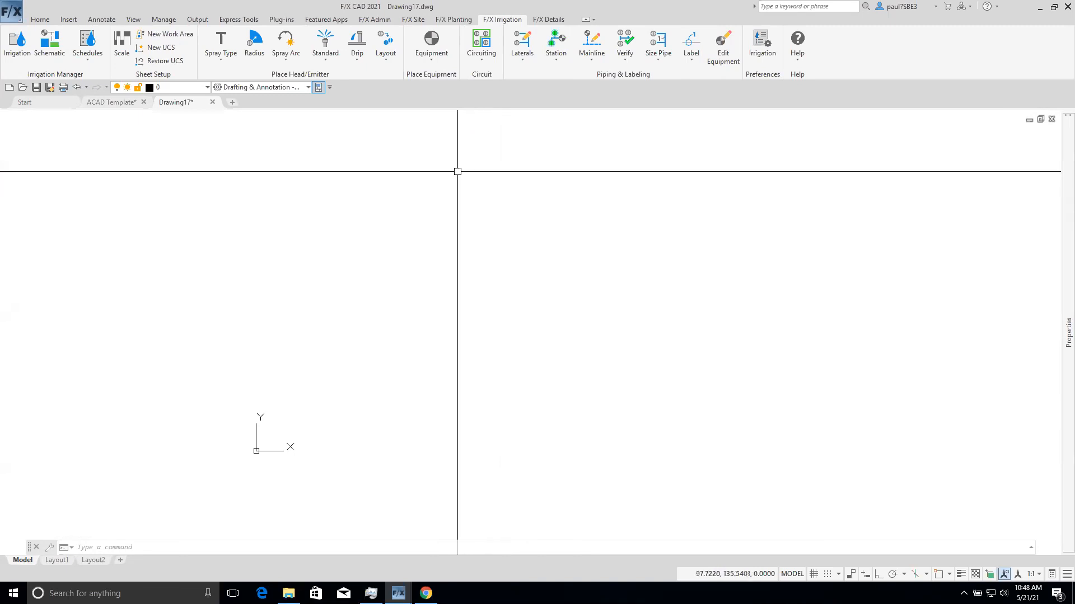
# - Save the ASLA Project as a project template named FIRST TEMPLATE and select that template in the project list
pyautogui.click(370, 20)
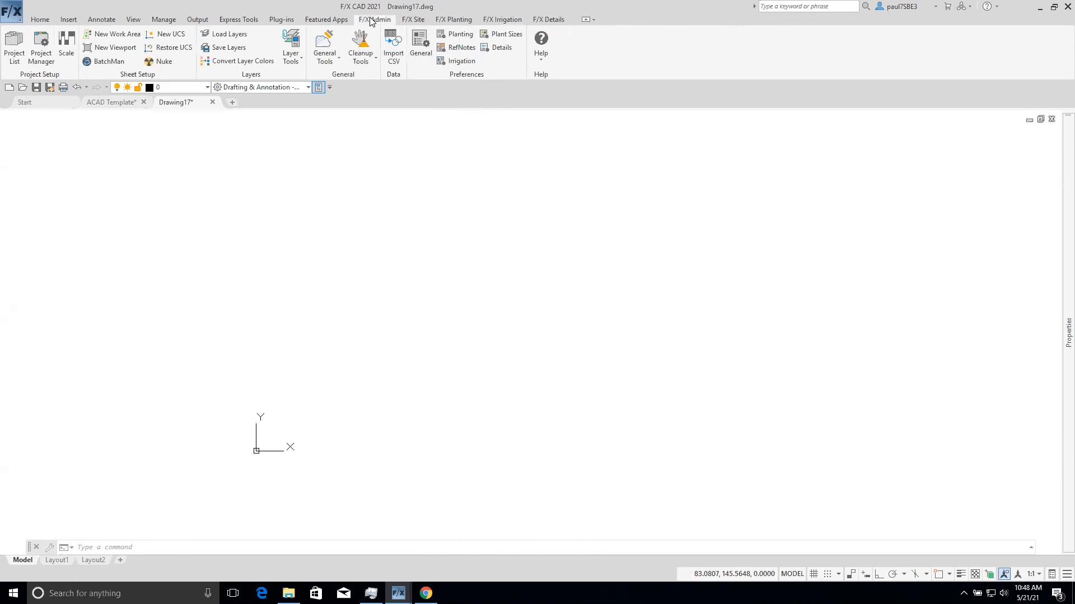
pyautogui.click(16, 49)
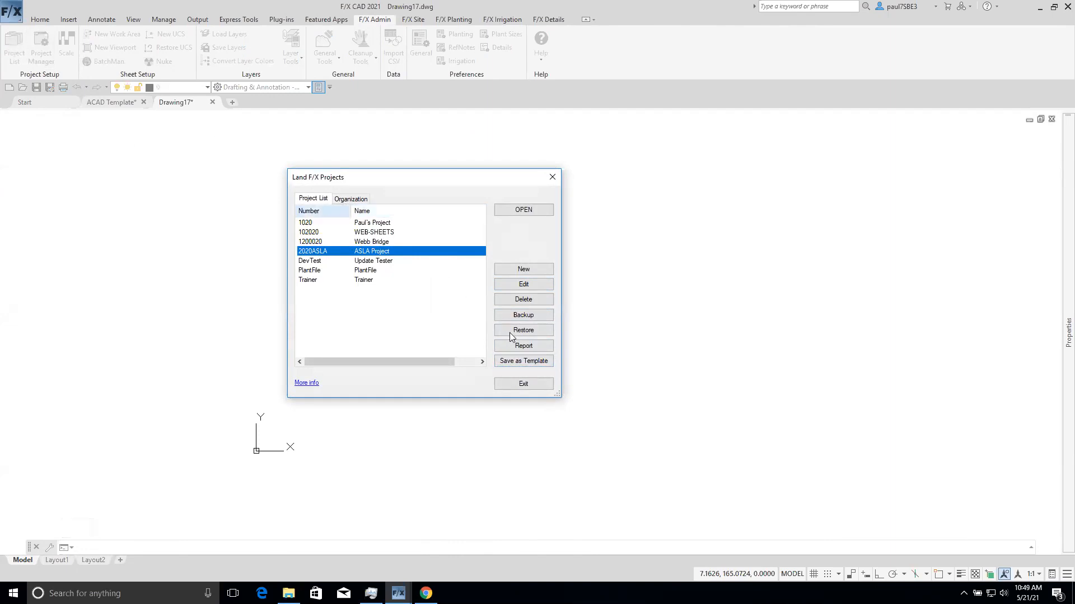
pyautogui.click(542, 363)
pyautogui.moveTo(800, 336); pyautogui.dragTo(610, 264)
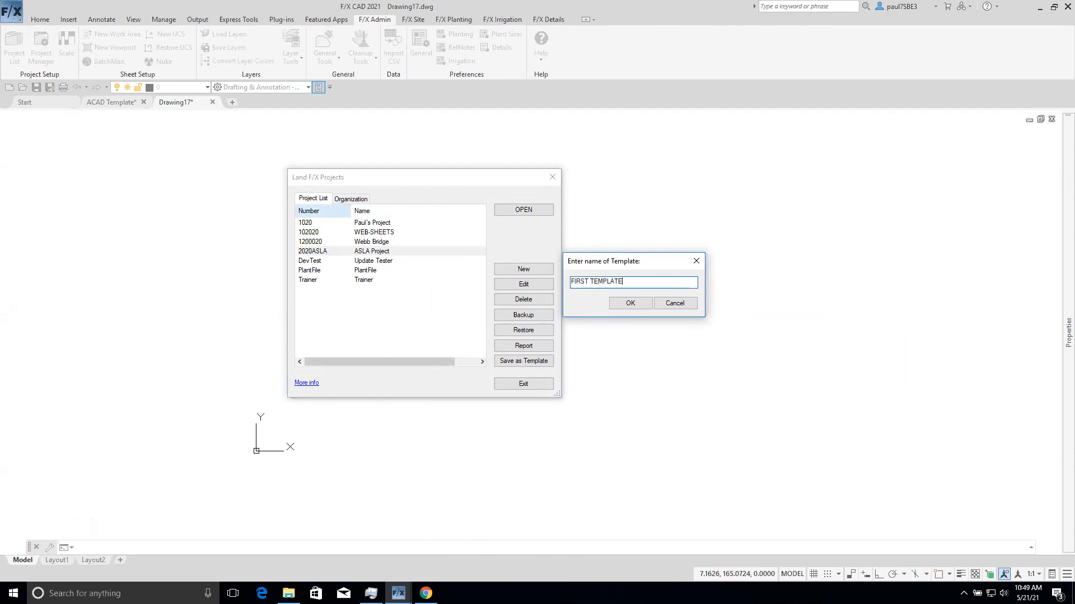
pyautogui.click(641, 303)
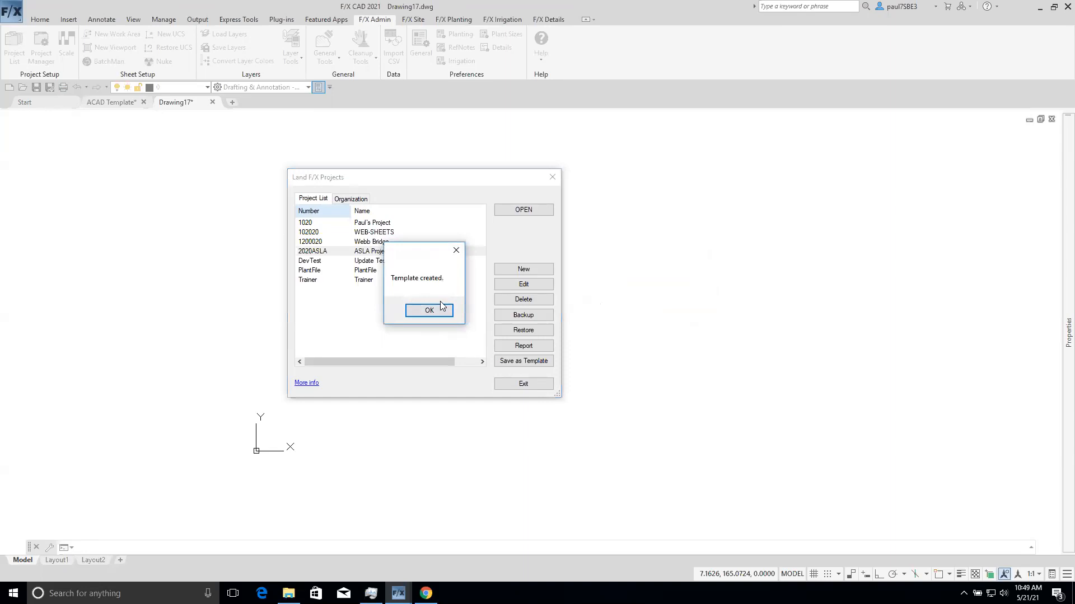
pyautogui.click(440, 309)
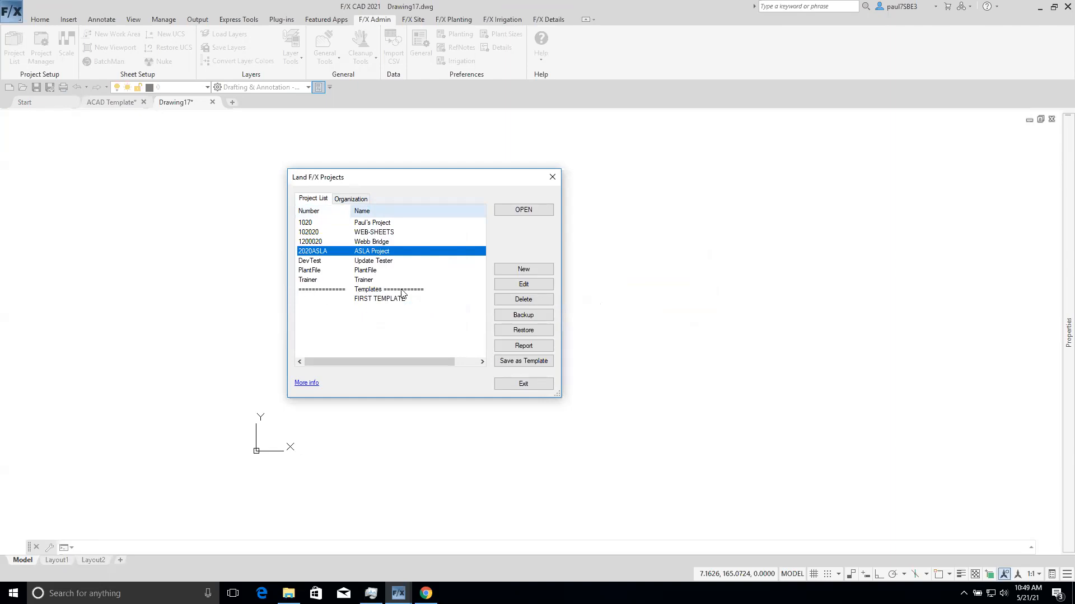
pyautogui.click(384, 300)
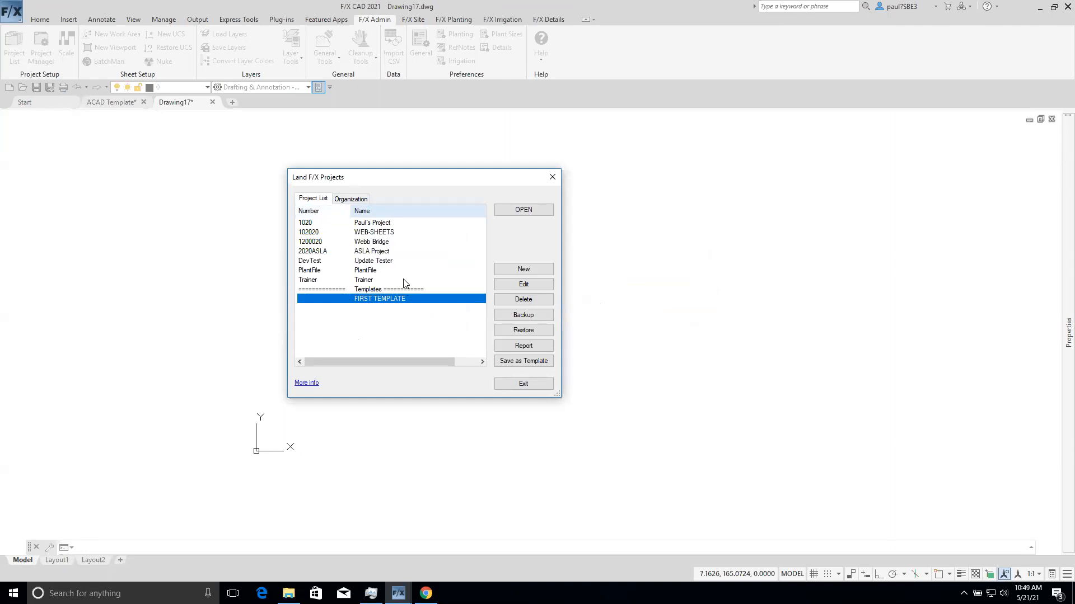
pyautogui.click(388, 253)
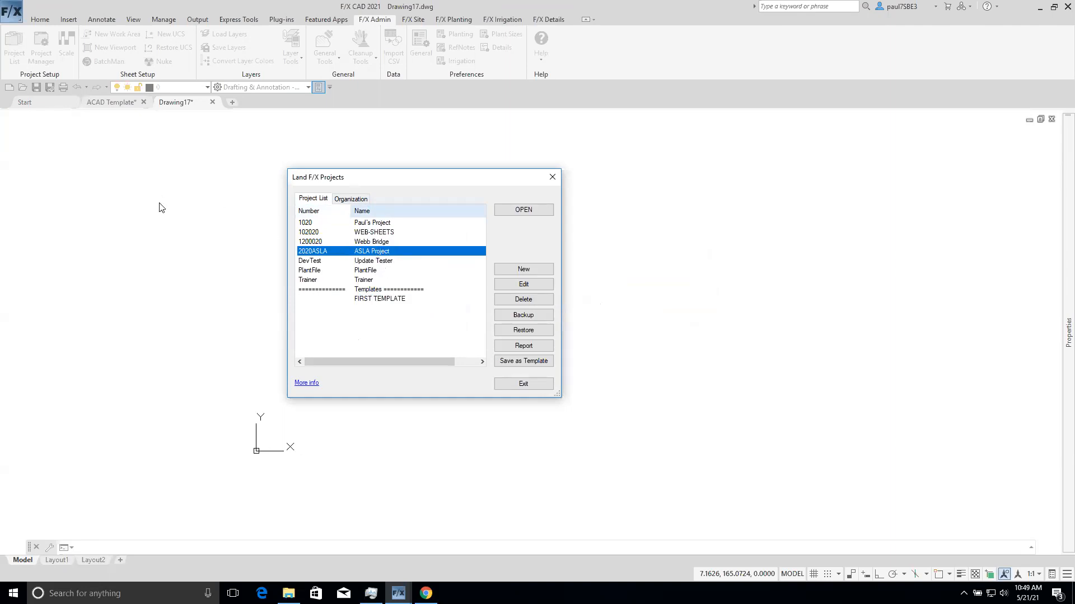
pyautogui.click(379, 300)
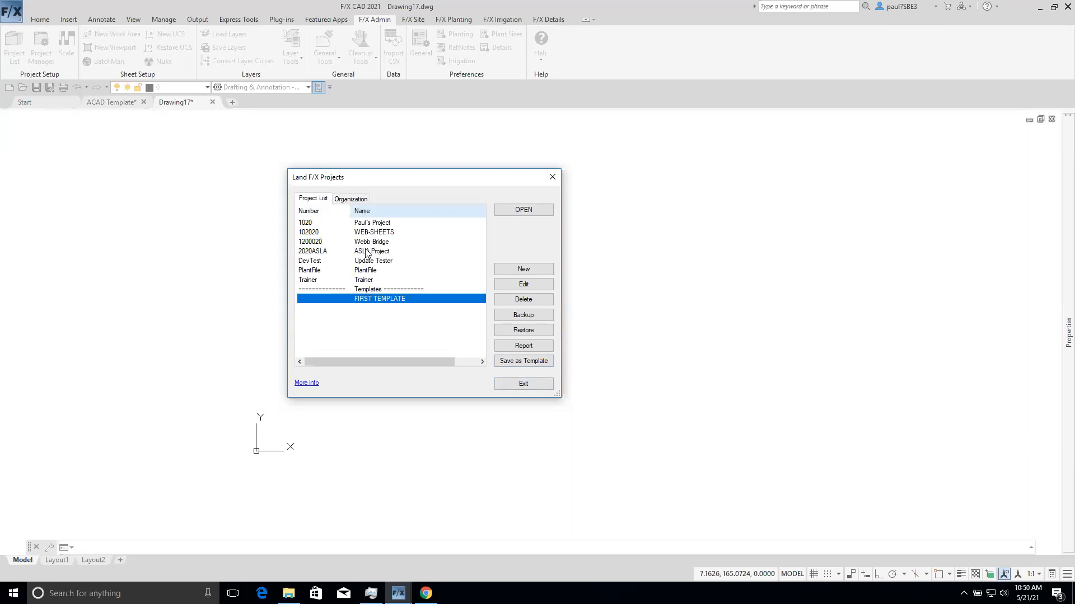
# - Create a new project numbered TEMP and named MASTER PROJECT with the __Imp preference set and no template
pyautogui.click(533, 271)
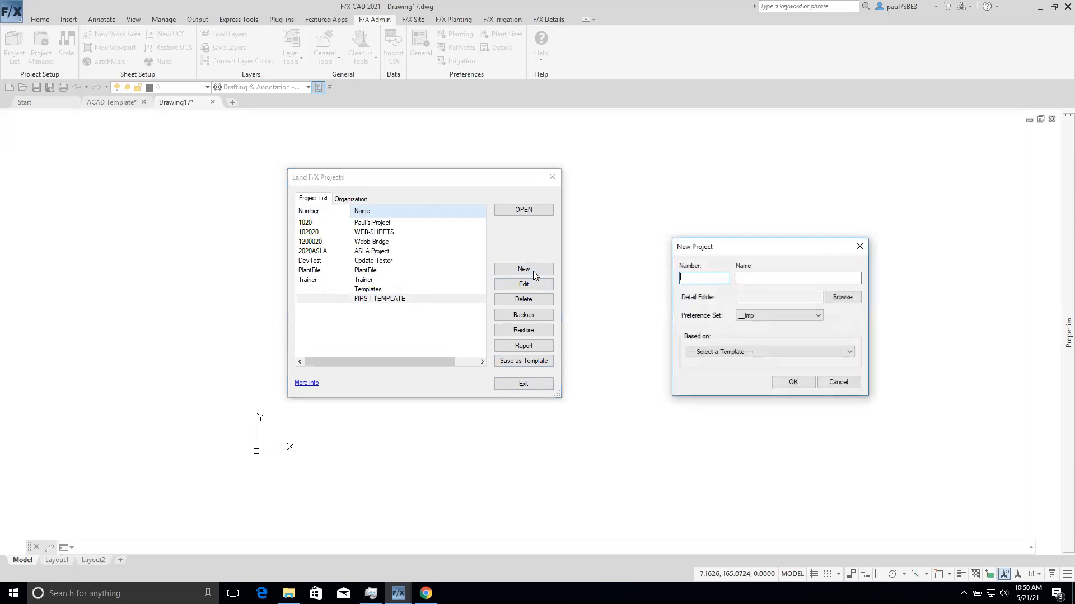
pyautogui.moveTo(710, 242); pyautogui.dragTo(643, 231)
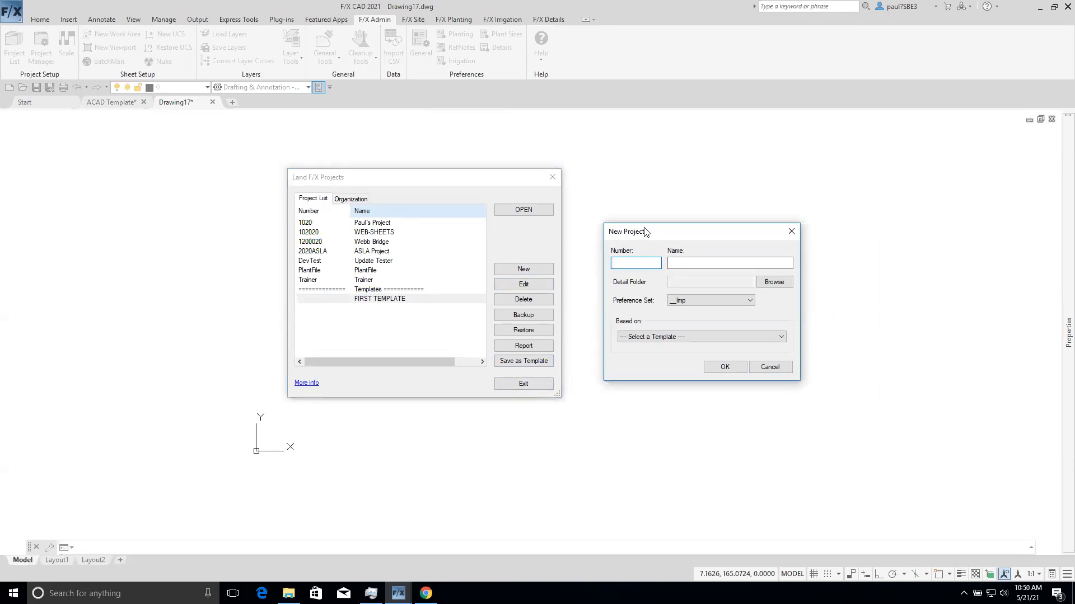
pyautogui.write('TEMP')
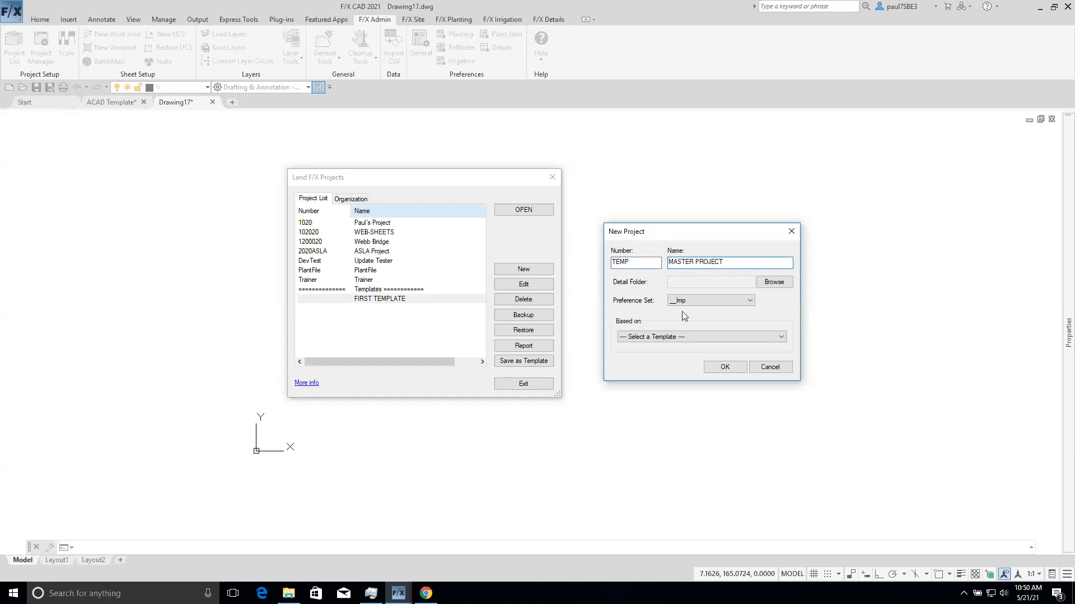
pyautogui.click(723, 367)
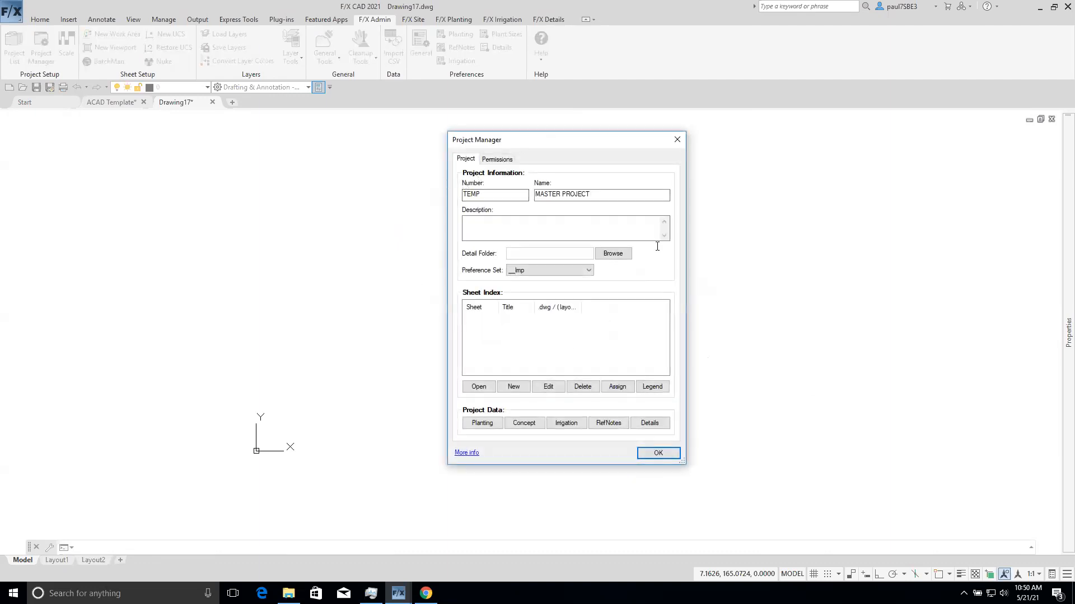
pyautogui.click(640, 222)
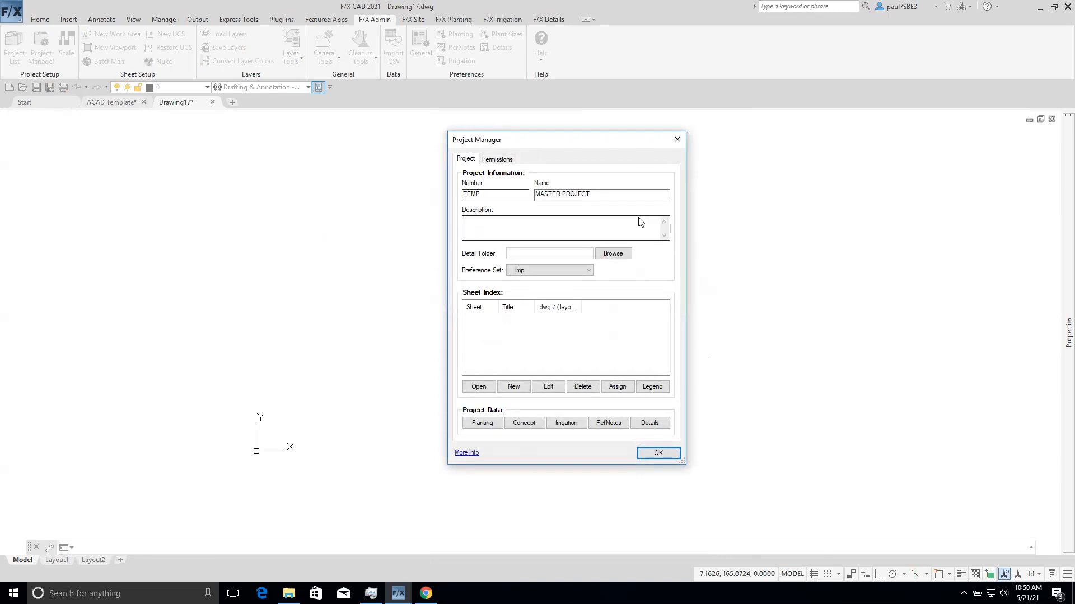
# - Import all the trees from the ASLA Project into the MASTER PROJECT plant list
pyautogui.click(474, 422)
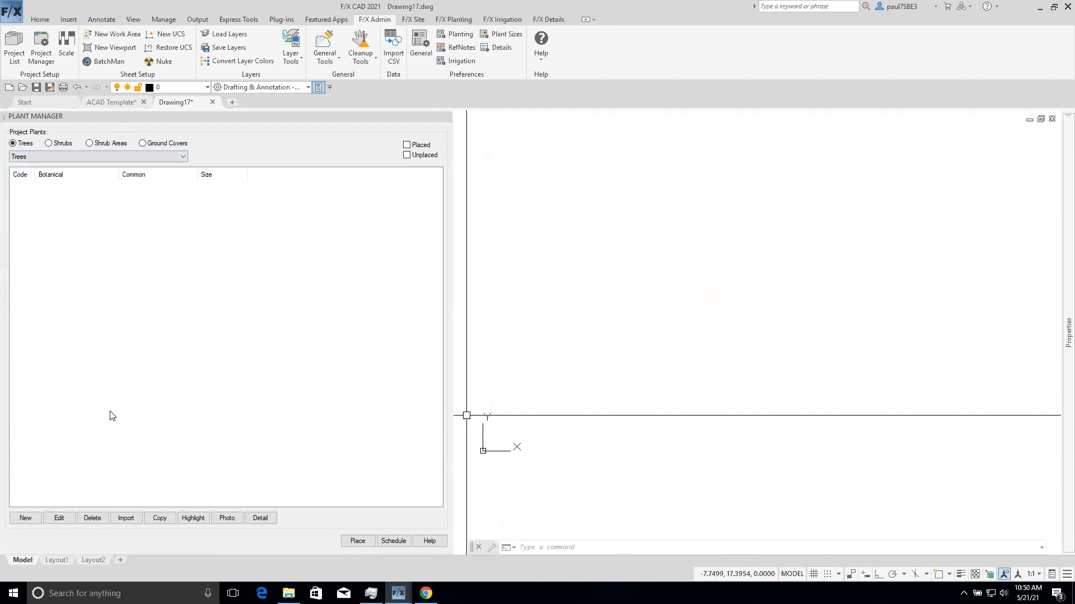
pyautogui.click(125, 519)
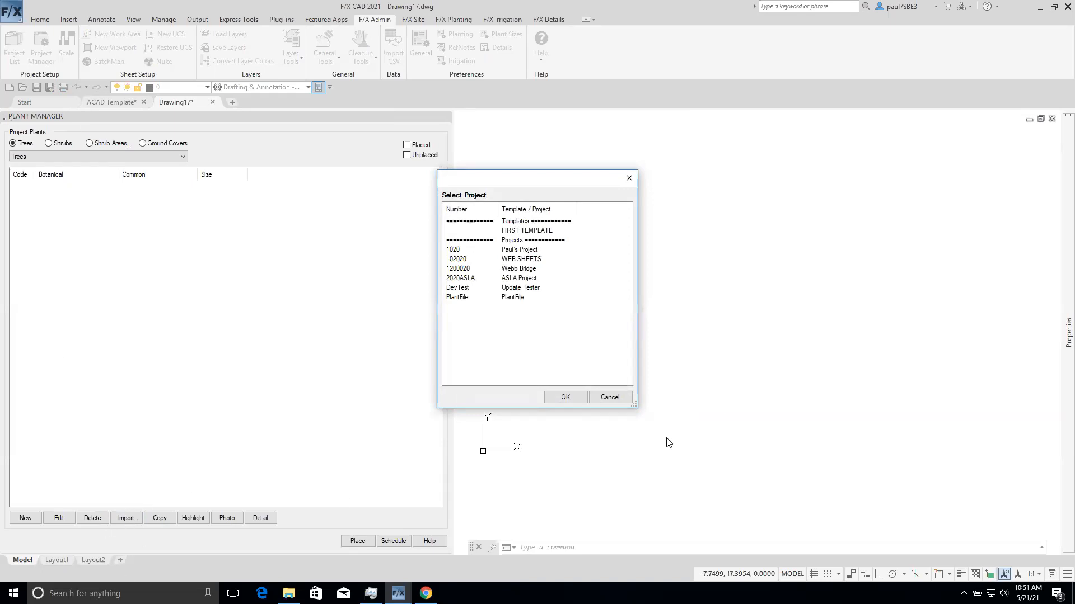
pyautogui.click(540, 280)
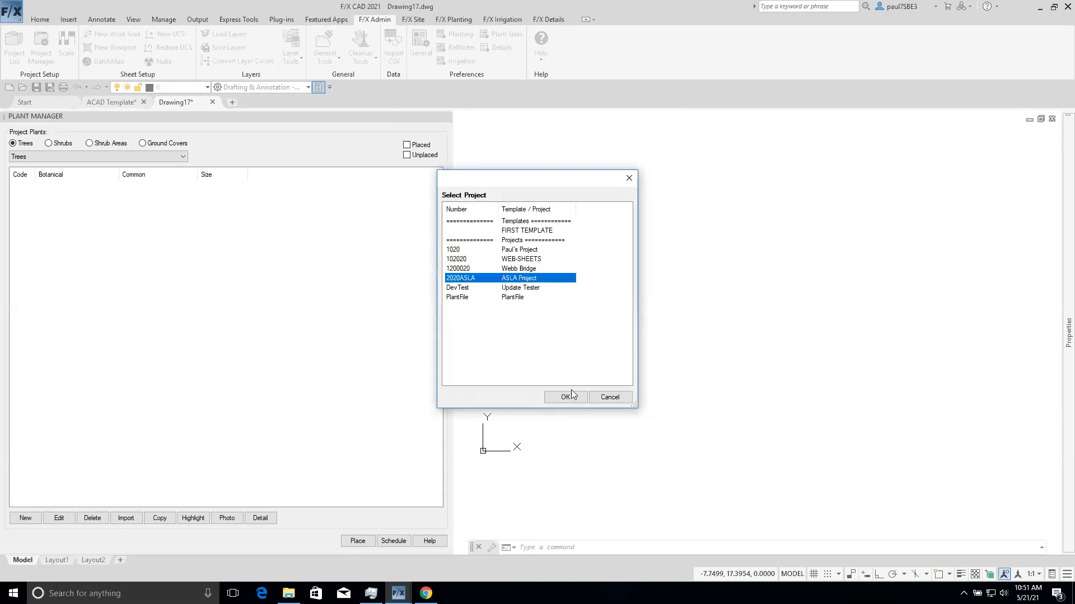
pyautogui.click(565, 397)
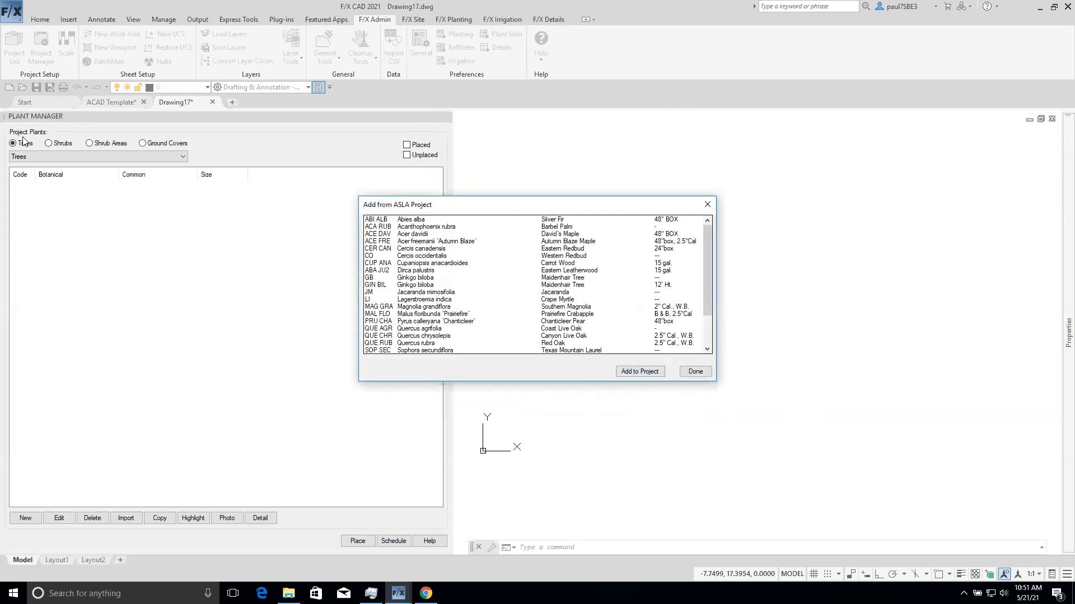
pyautogui.moveTo(619, 208); pyautogui.dragTo(619, 153)
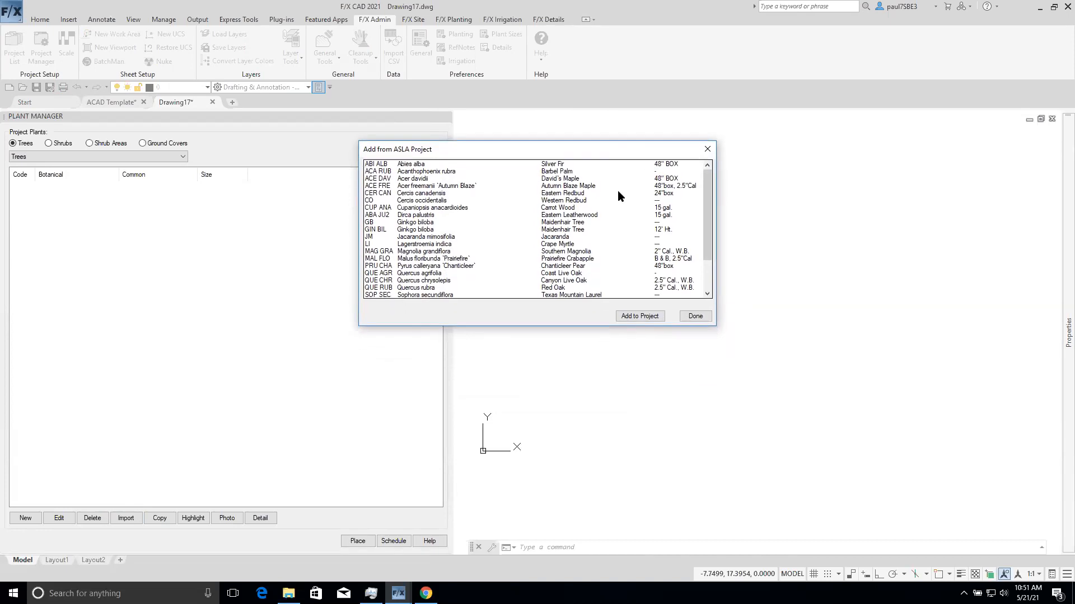
pyautogui.scroll(-2, 706, 265)
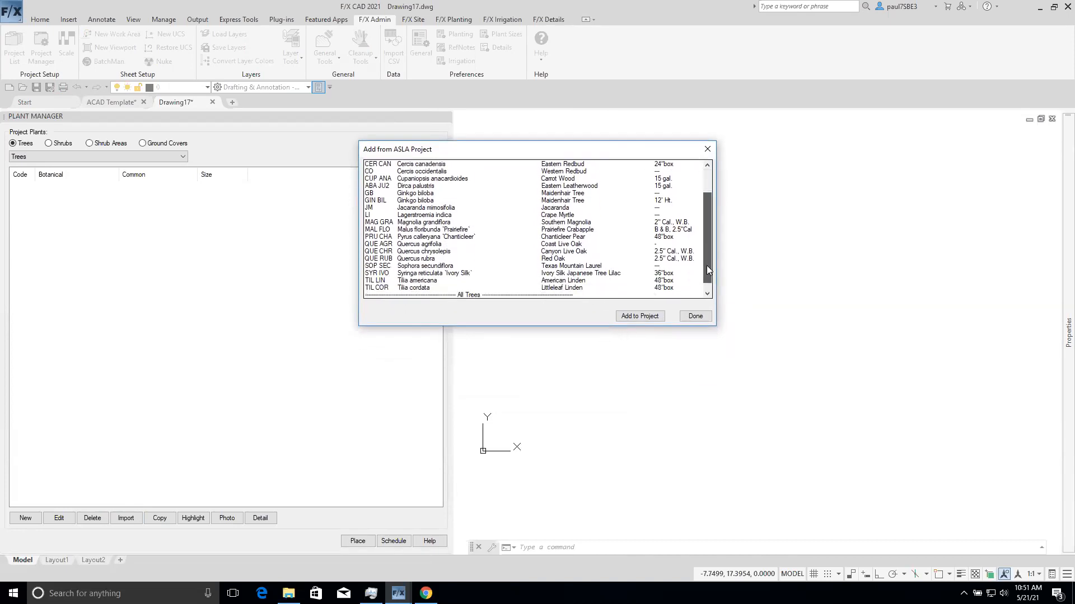
pyautogui.scroll(2, 708, 255)
pyautogui.click(413, 166)
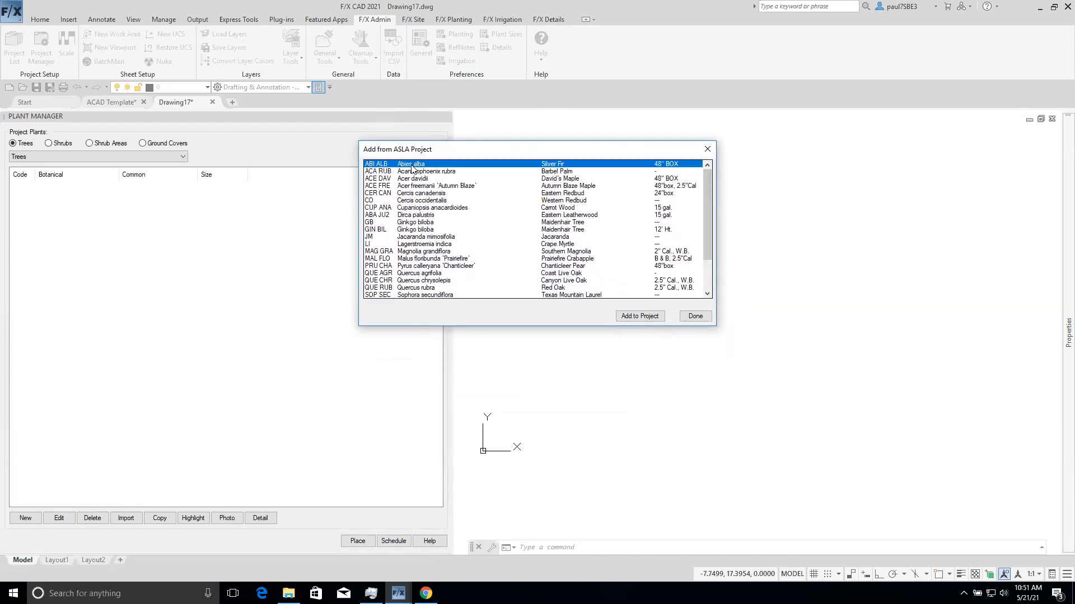
pyautogui.scroll(-2, 430, 181)
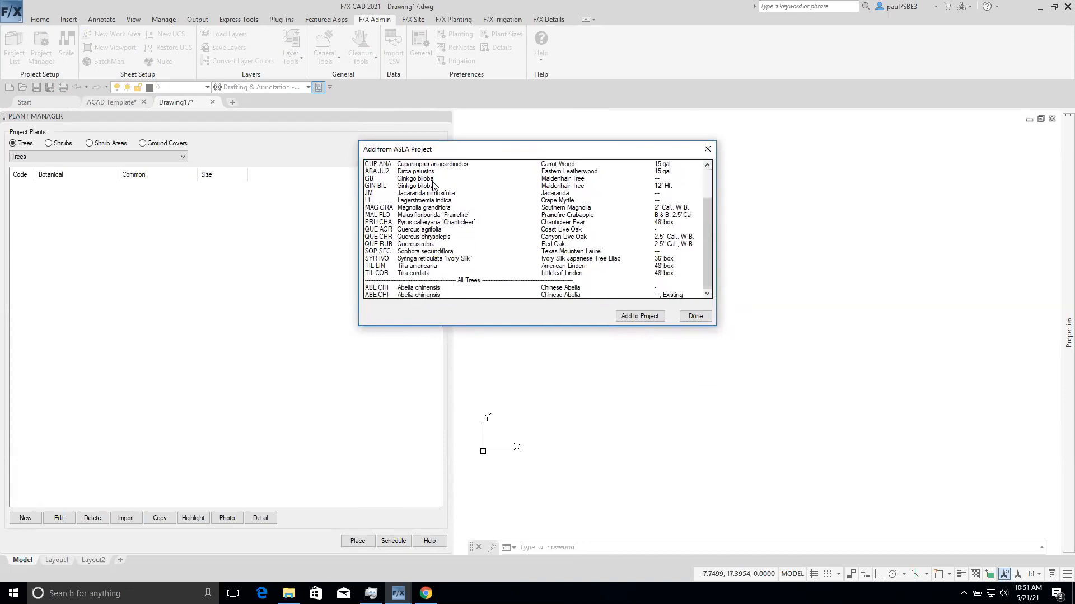
pyautogui.keyDown('shift'); pyautogui.click(434, 296); pyautogui.keyUp('shift')
pyautogui.click(631, 318)
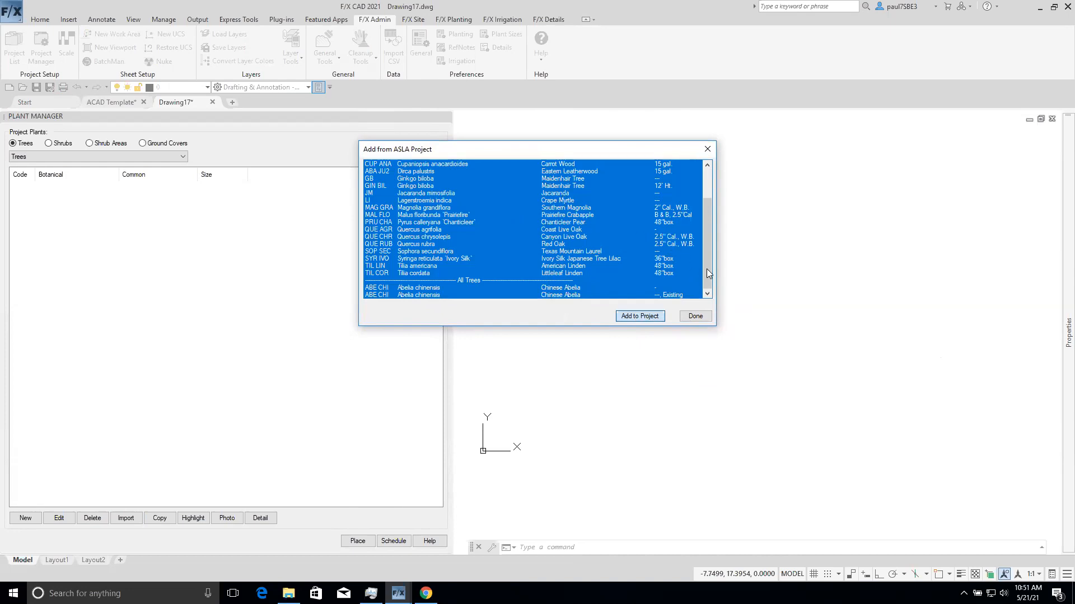
pyautogui.click(696, 316)
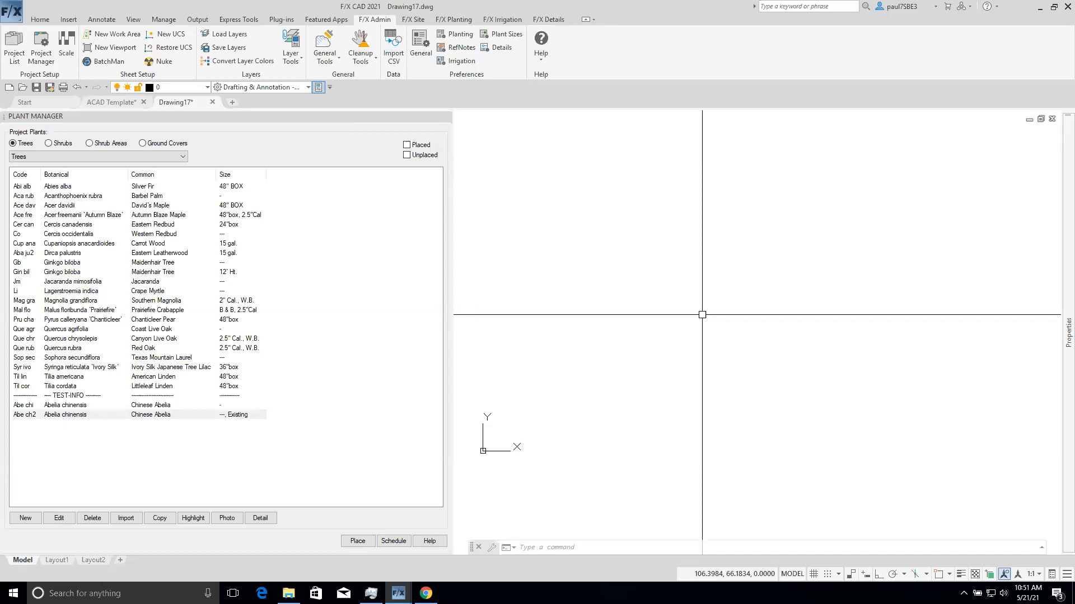
# - Edit the Abies alba (Silver Fir) plant and clear its remarks
pyautogui.click(65, 184)
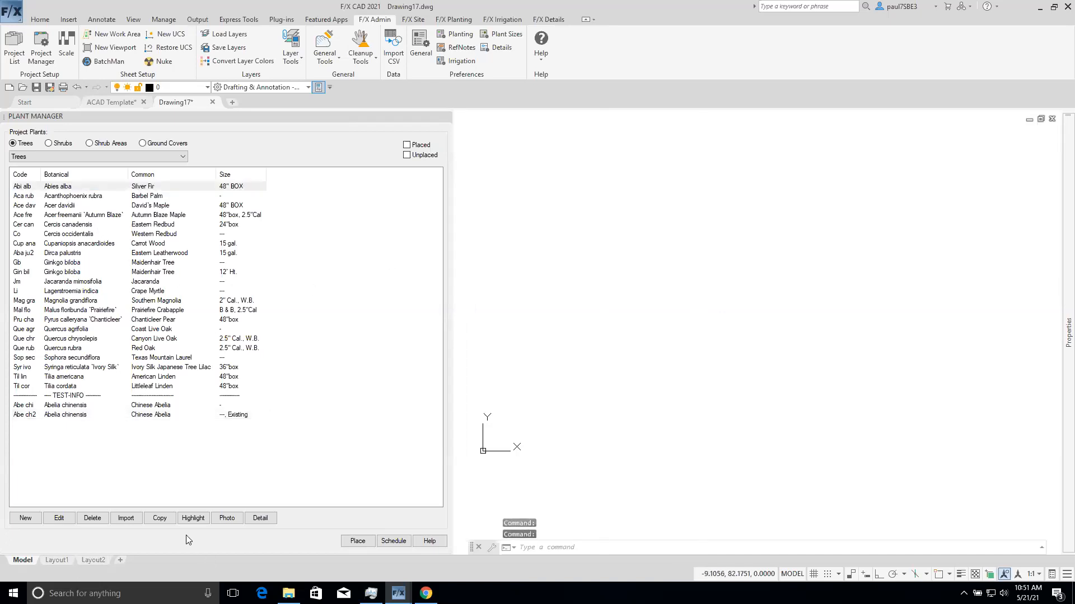
pyautogui.click(58, 518)
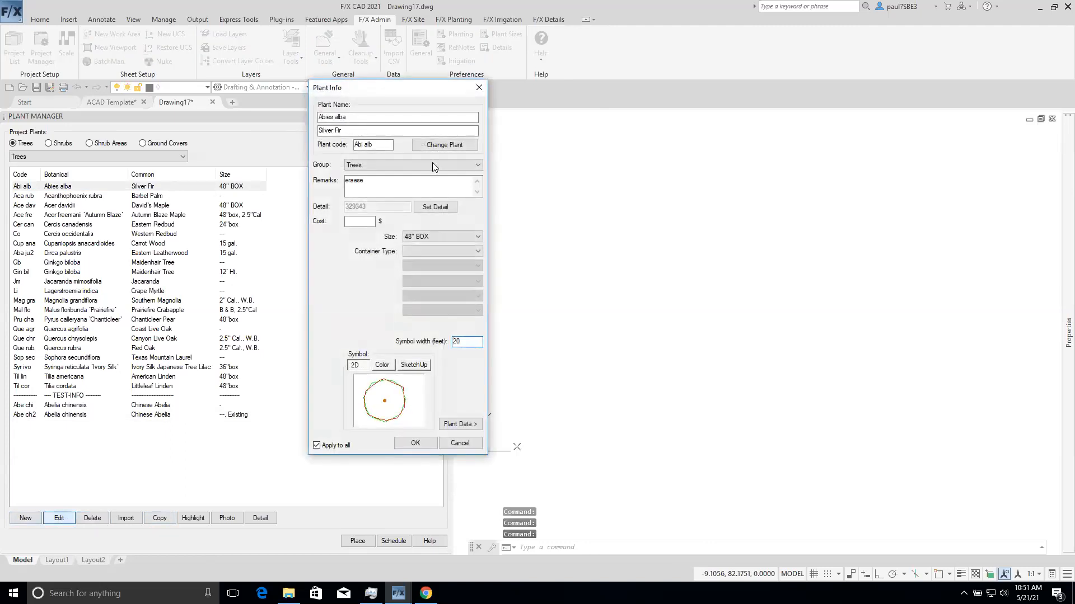
pyautogui.moveTo(372, 178); pyautogui.dragTo(333, 179)
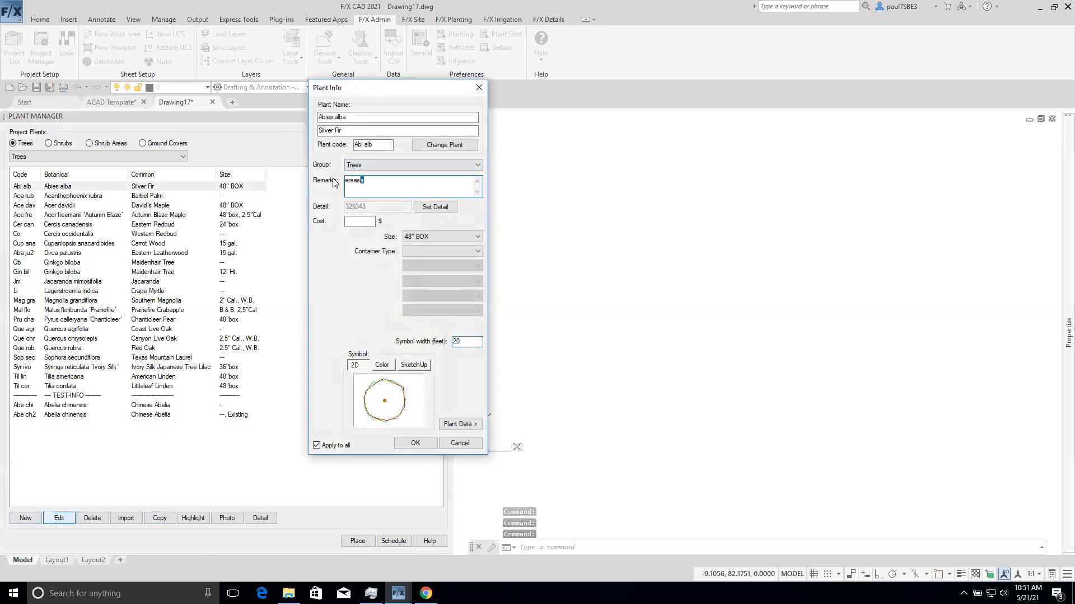
pyautogui.press('BackSpace')
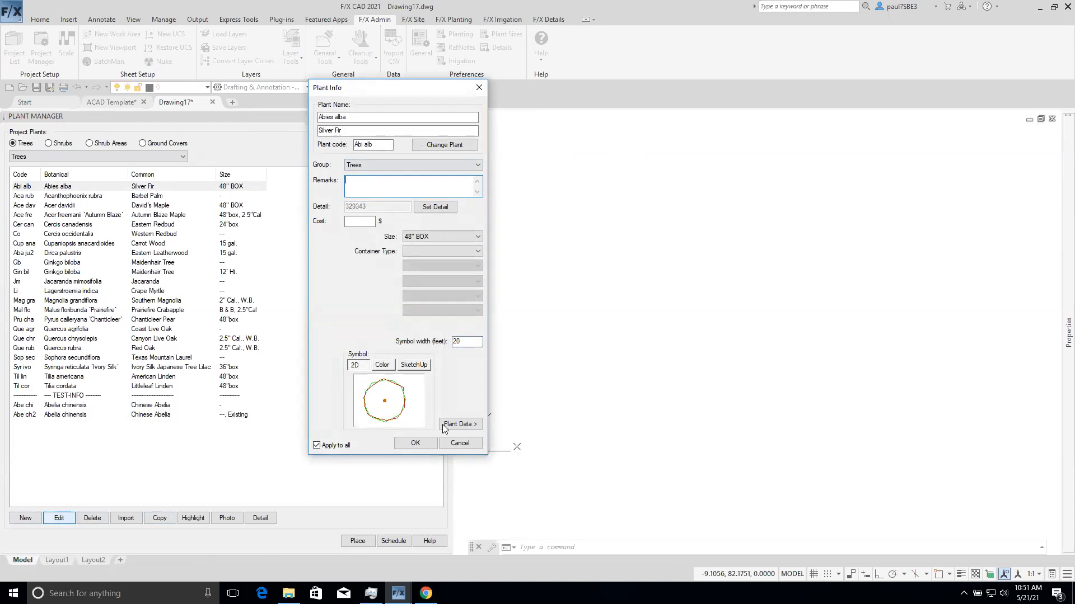
pyautogui.click(415, 443)
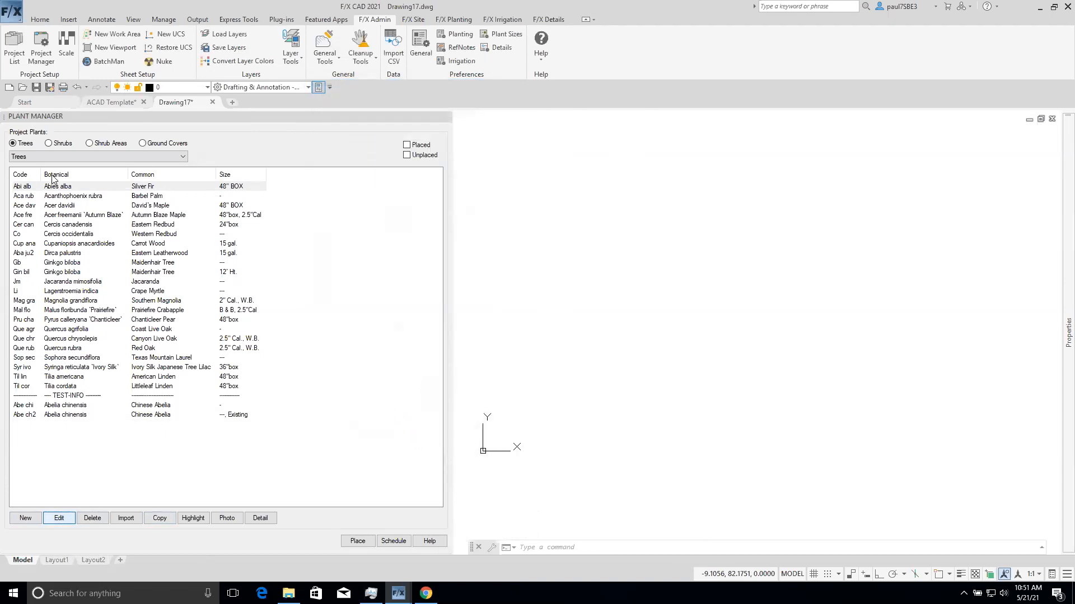
# - Examine the trees available for import from the WEB-SHEETS project, selecting Jacaranda mimosifolia and Cercis occidentalis, and close the list without adding them
pyautogui.click(123, 519)
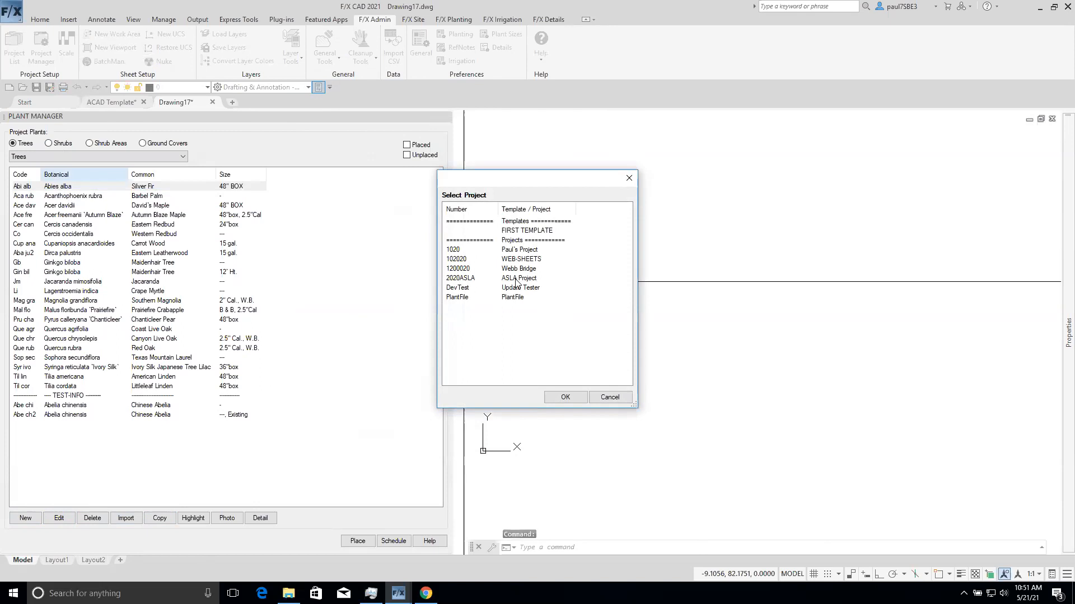
pyautogui.click(513, 258)
pyautogui.click(564, 397)
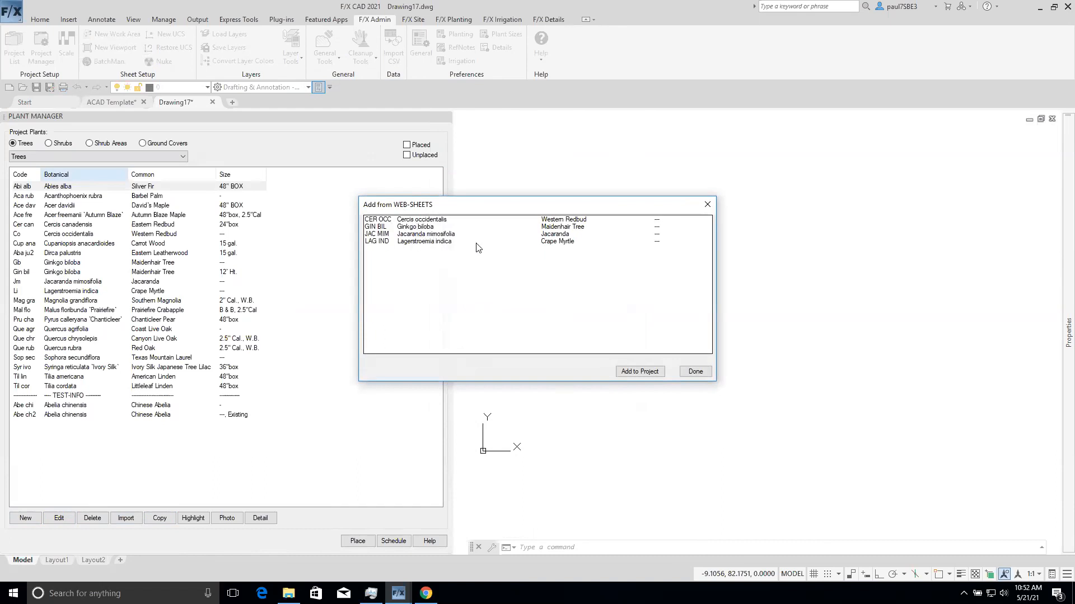
pyautogui.click(415, 235)
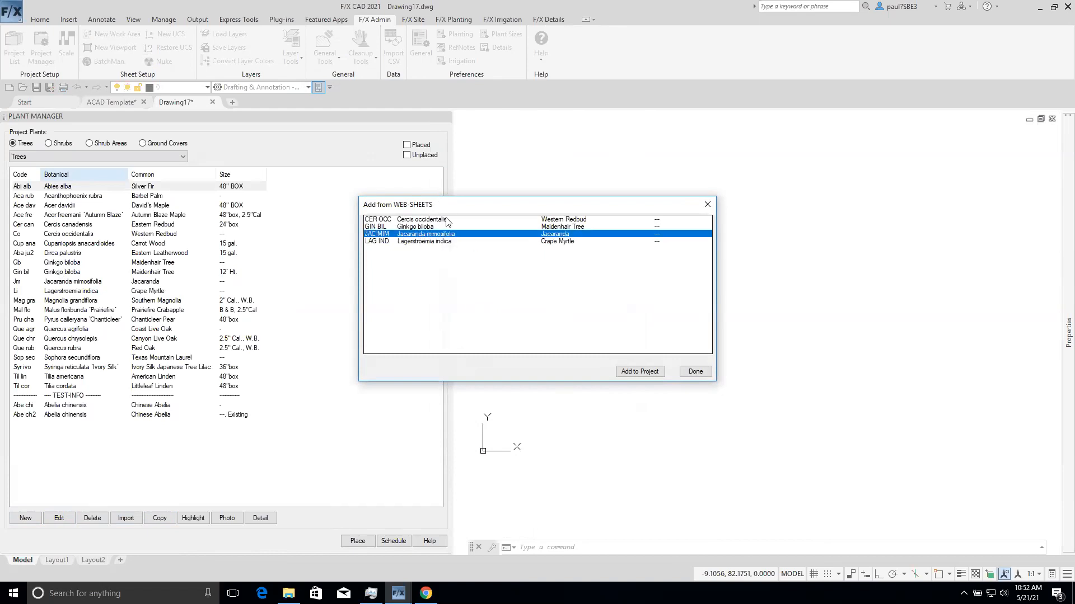
pyautogui.keyDown('ctrl'); pyautogui.click(394, 220); pyautogui.keyUp('ctrl')
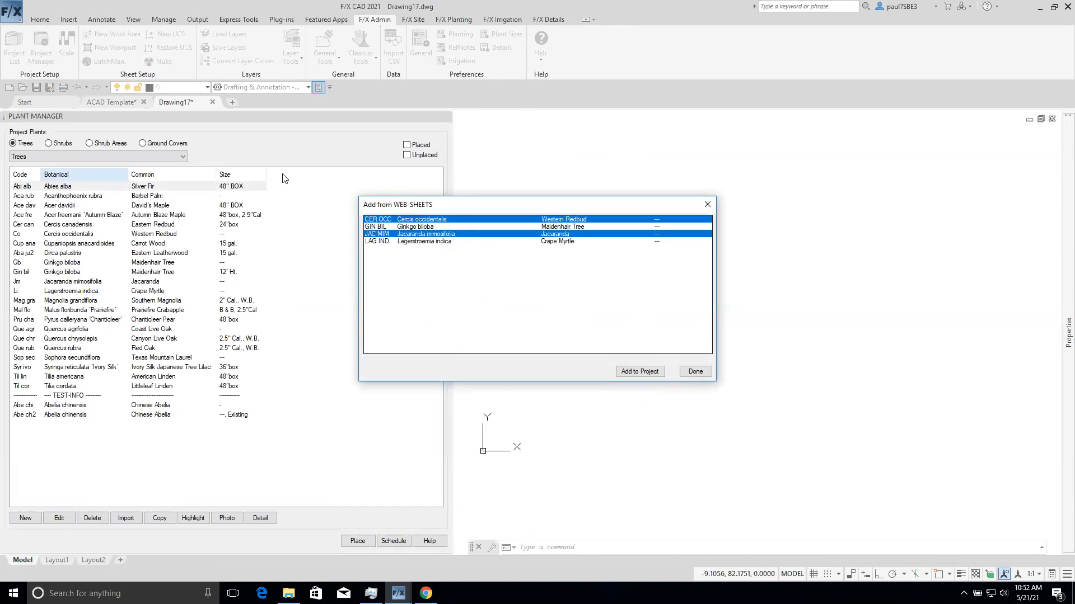
pyautogui.click(696, 371)
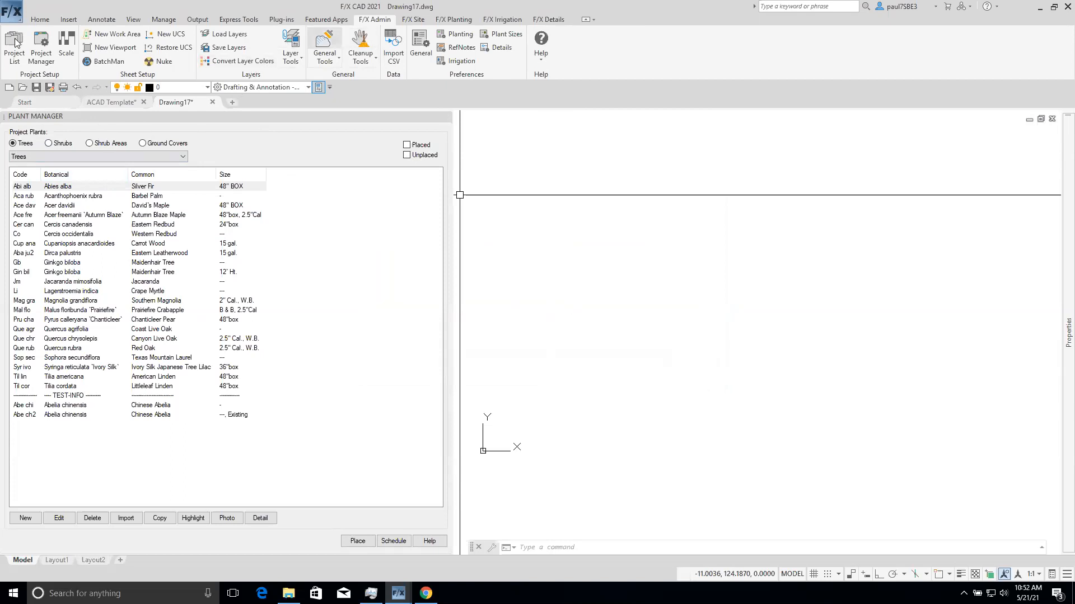
# - Open the Concept Plant Manager
pyautogui.click(453, 20)
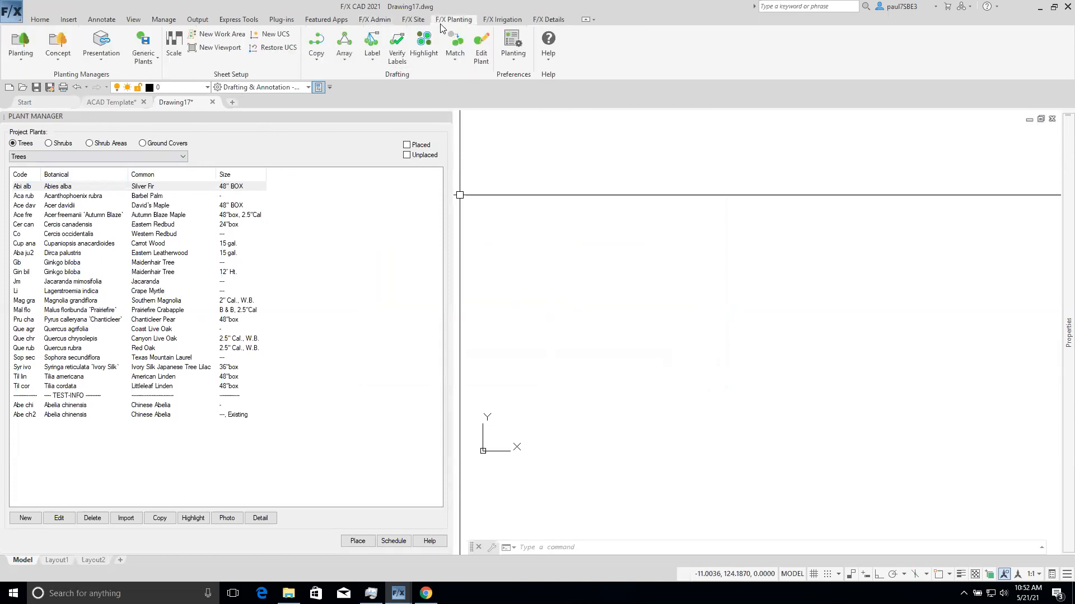
pyautogui.click(67, 44)
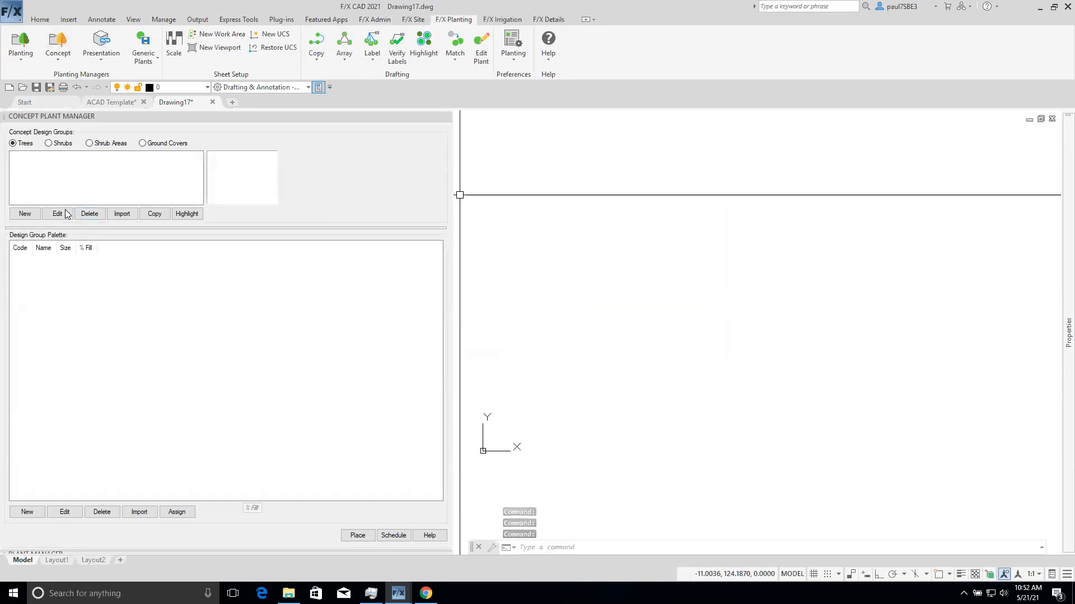
pyautogui.click(122, 213)
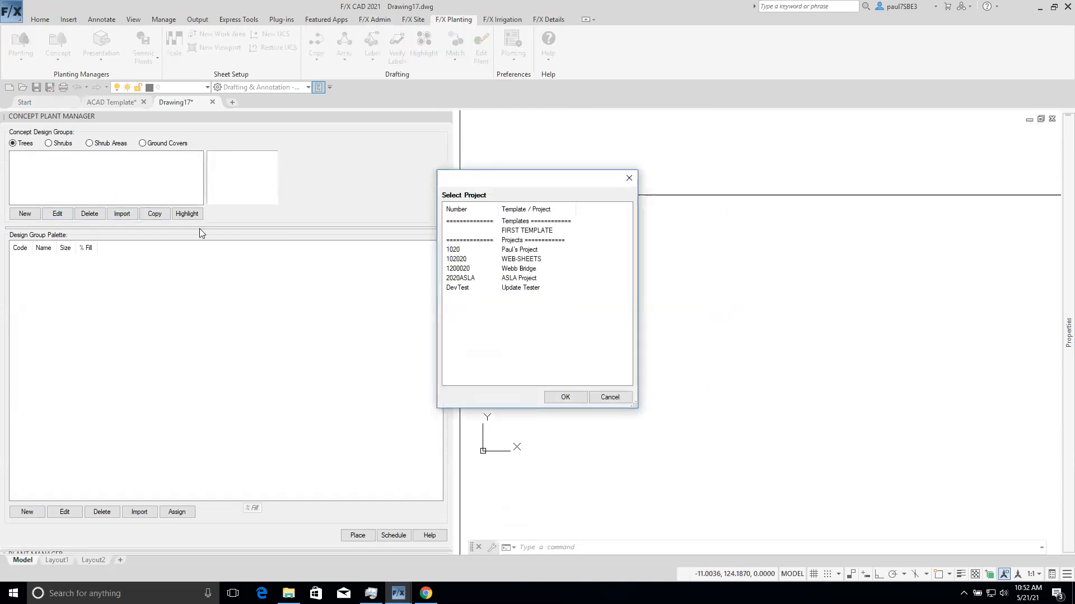
pyautogui.click(529, 279)
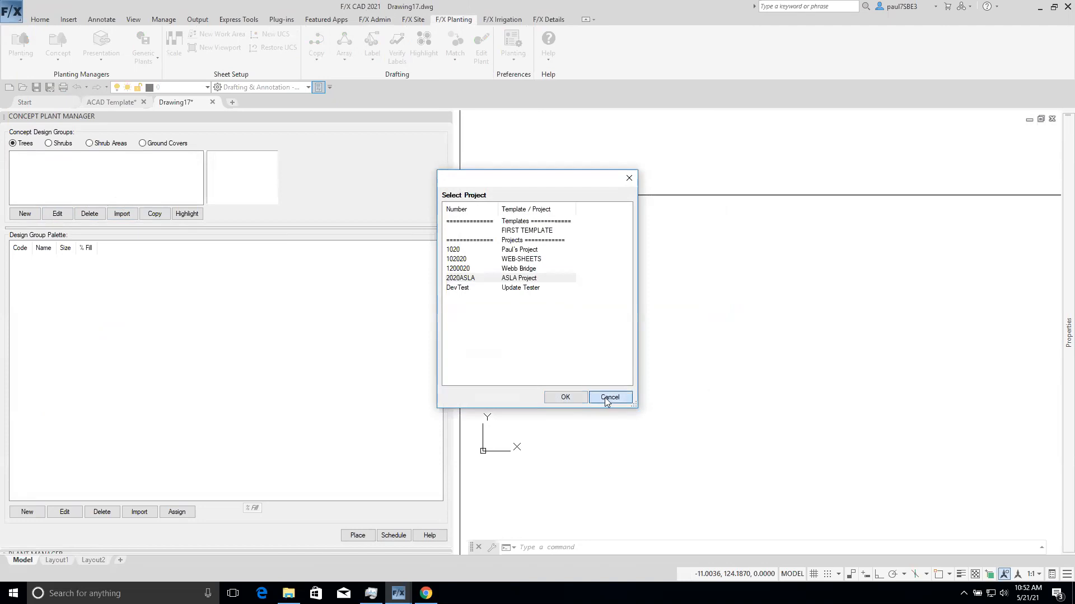
pyautogui.click(604, 398)
# - Import the MEDIUM SHRUB design group from the ASLA Project into the concept shrubs
pyautogui.click(62, 144)
pyautogui.click(128, 216)
pyautogui.click(522, 278)
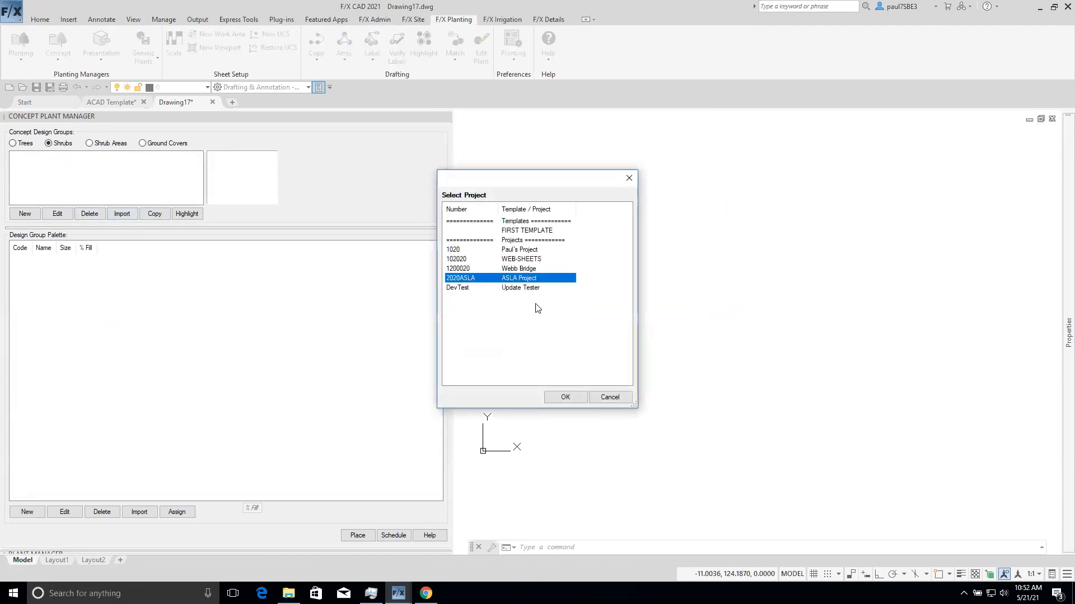
pyautogui.click(565, 397)
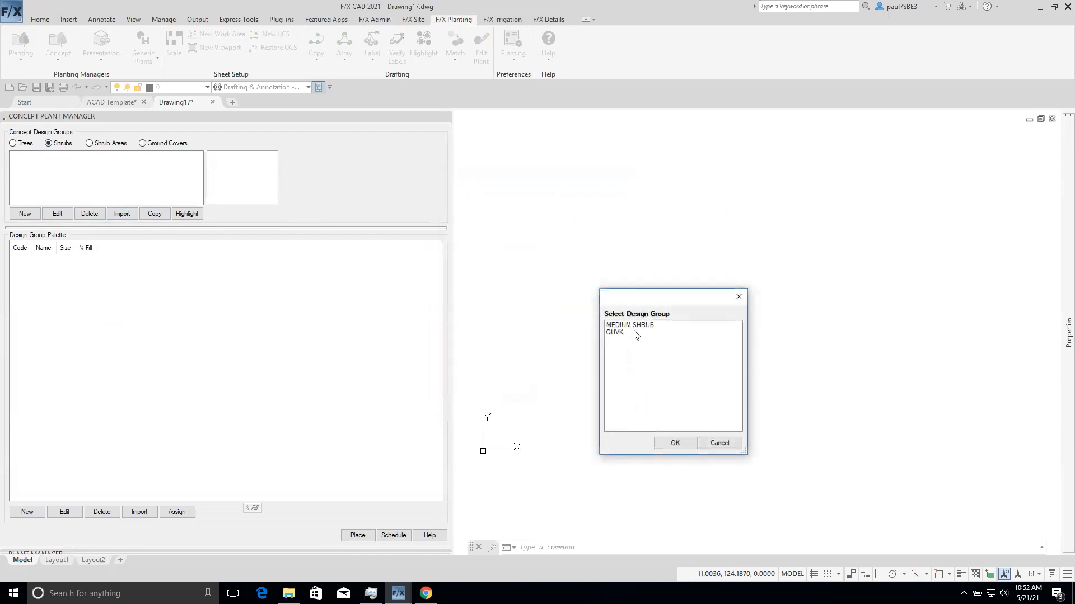
pyautogui.click(638, 325)
pyautogui.click(675, 443)
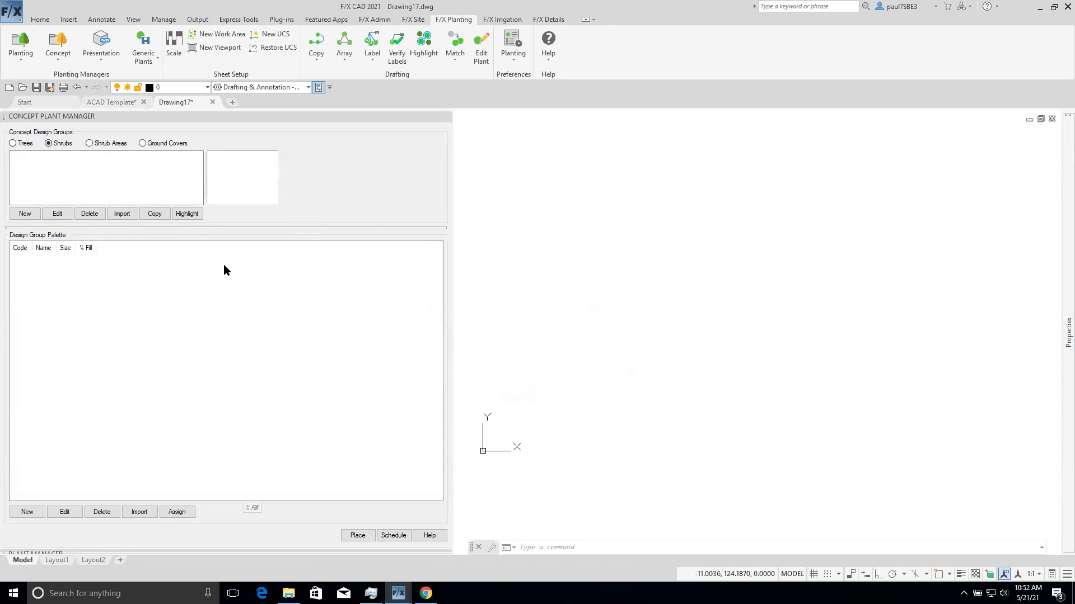
# - Select the MEDIUM SHRUB design group and look through the plants in its palette
pyautogui.click(51, 158)
pyautogui.click(73, 259)
pyautogui.click(77, 269)
pyautogui.click(81, 278)
pyautogui.click(81, 269)
pyautogui.click(78, 259)
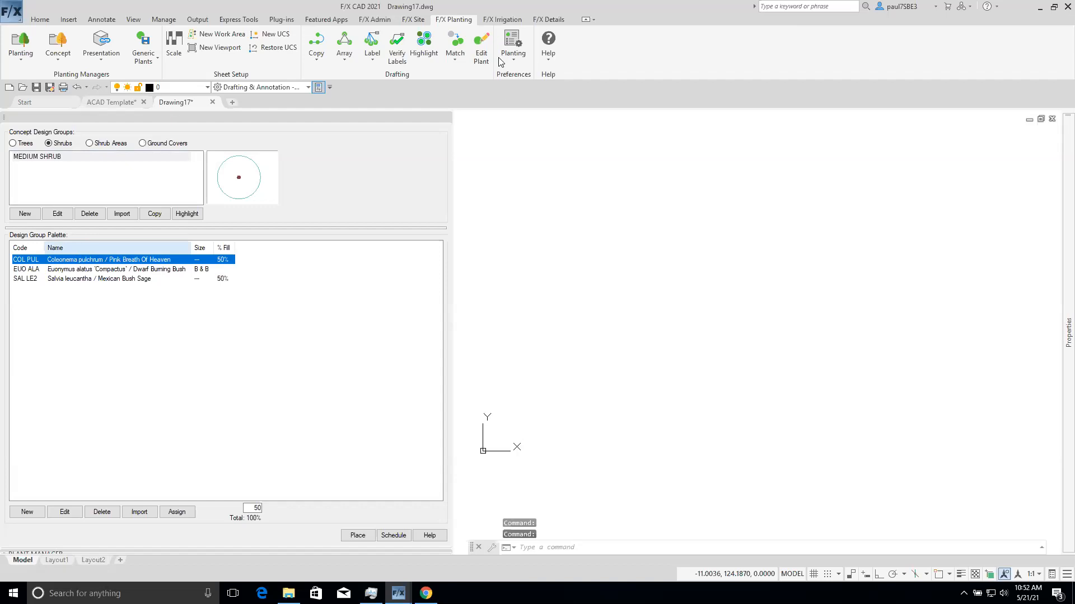
# - Close the open plant managers and bring up the RefNote Manager
pyautogui.click(413, 19)
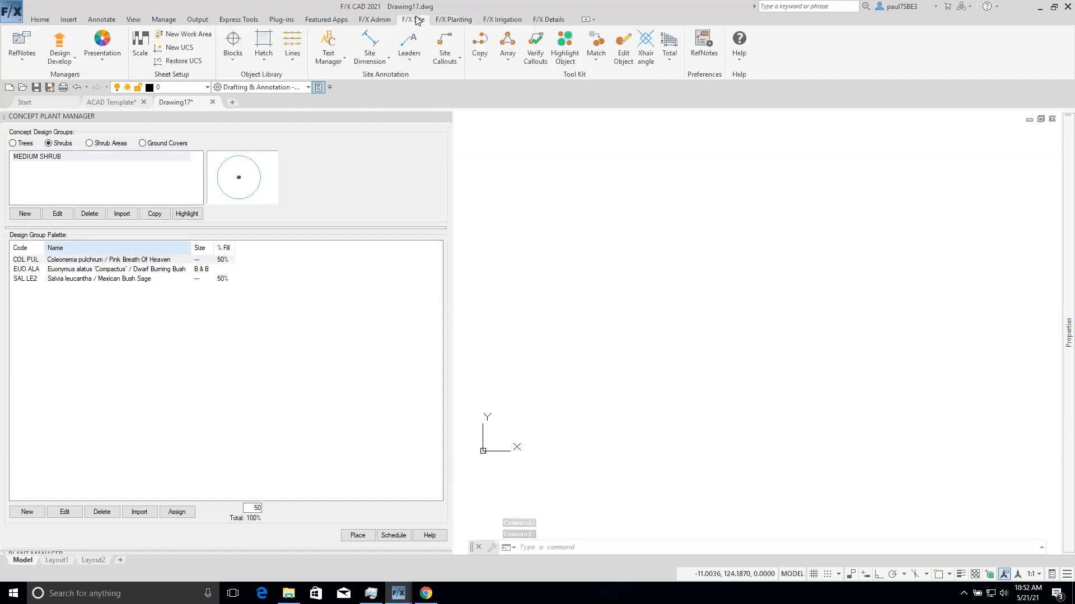
pyautogui.click(446, 117)
pyautogui.click(446, 117)
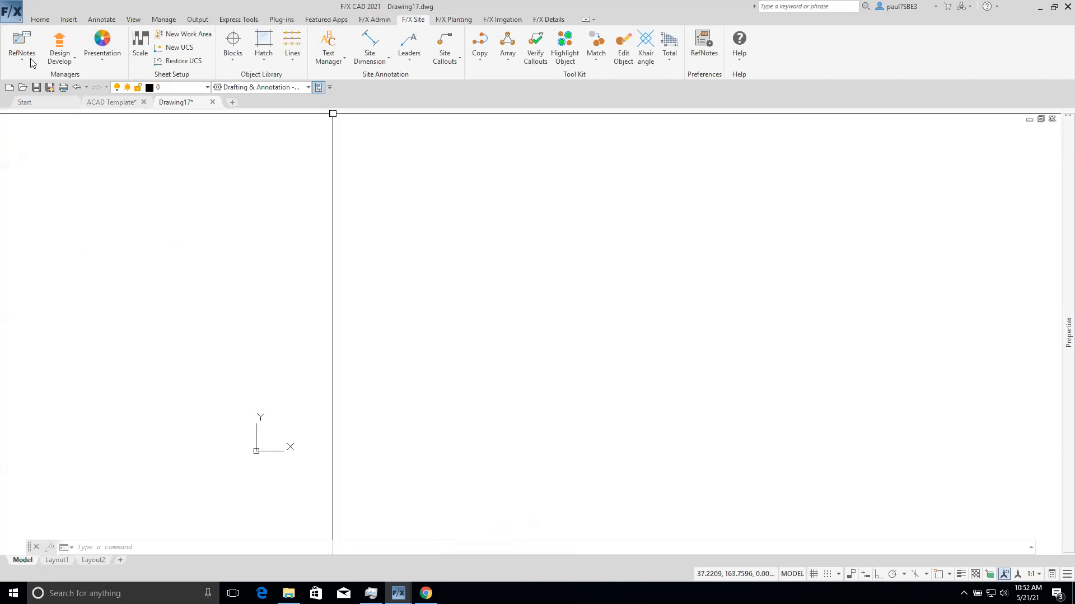
pyautogui.click(25, 38)
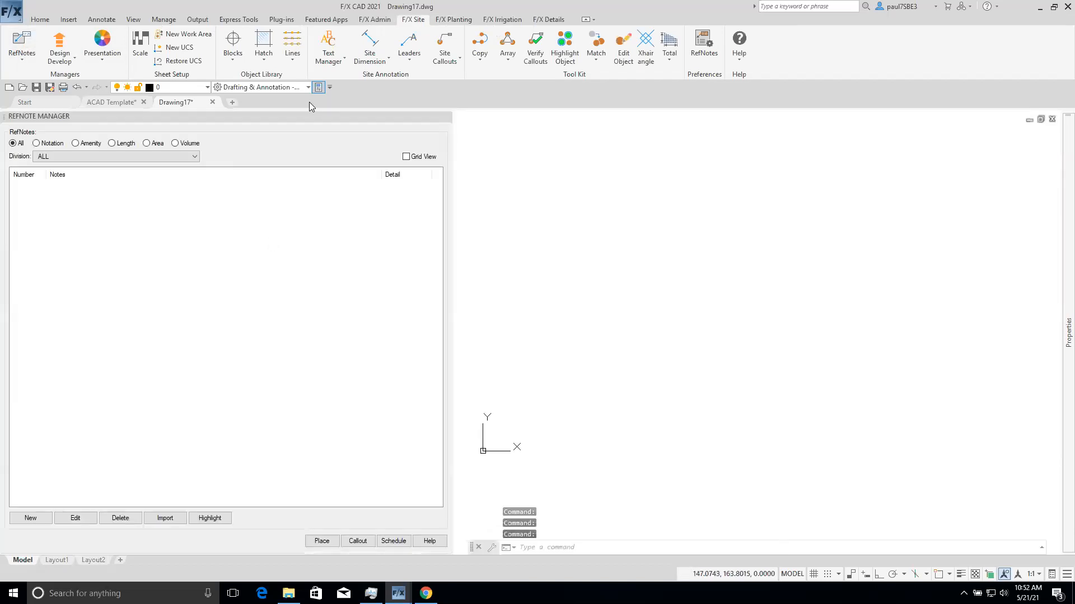
# - Import reference notes 32-14-103, 32-14-104 and 32-15-101 from the WEB-SHEETS project into the current project
pyautogui.click(169, 518)
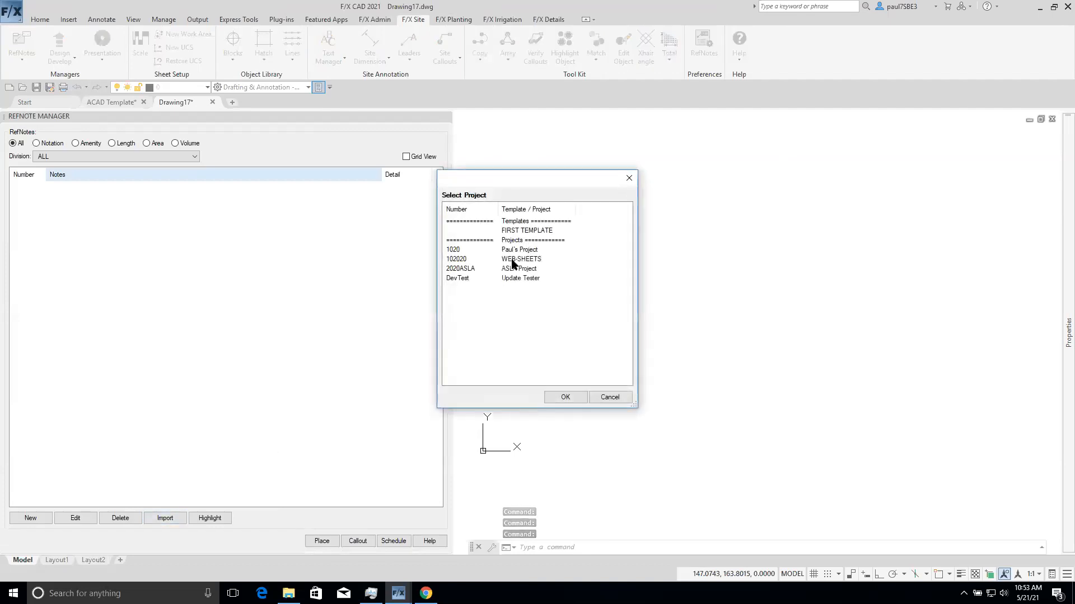
pyautogui.click(511, 260)
pyautogui.click(562, 387)
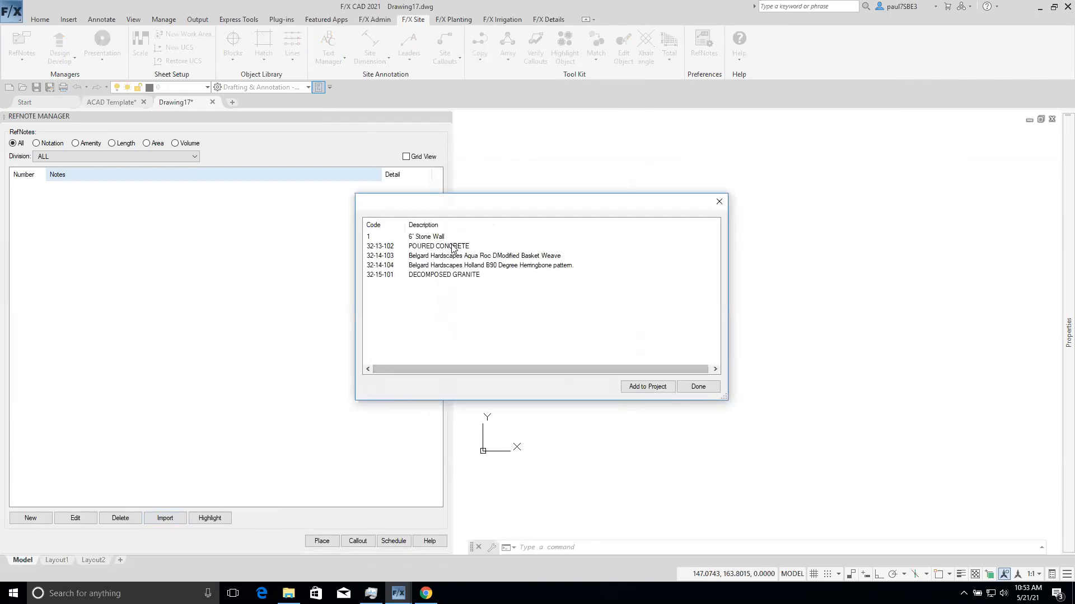
pyautogui.click(454, 275)
pyautogui.keyDown('shift'); pyautogui.click(456, 256); pyautogui.keyUp('shift')
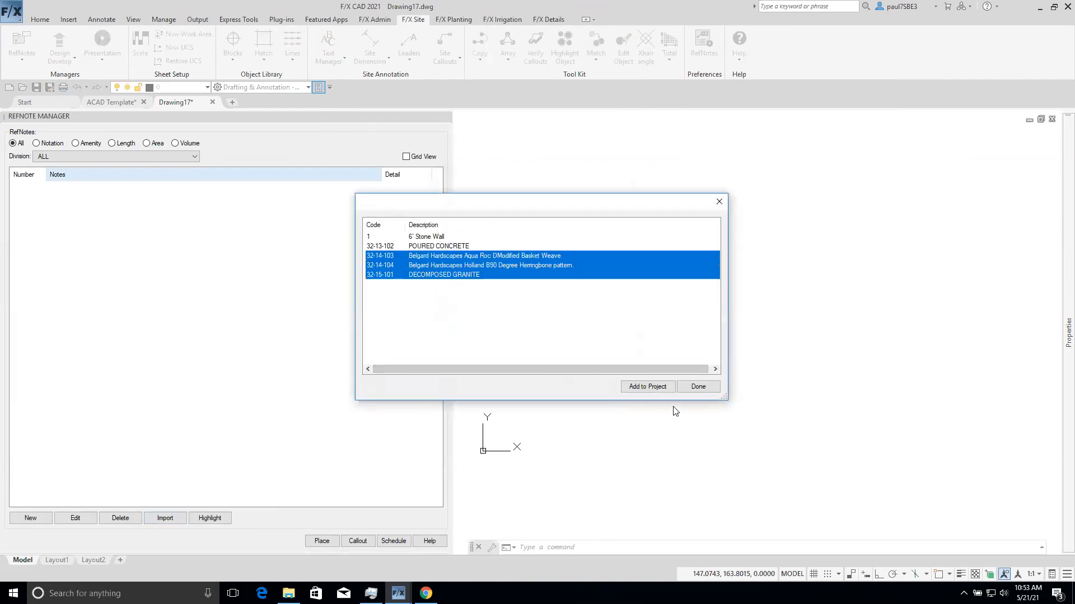
pyautogui.click(658, 387)
pyautogui.click(696, 387)
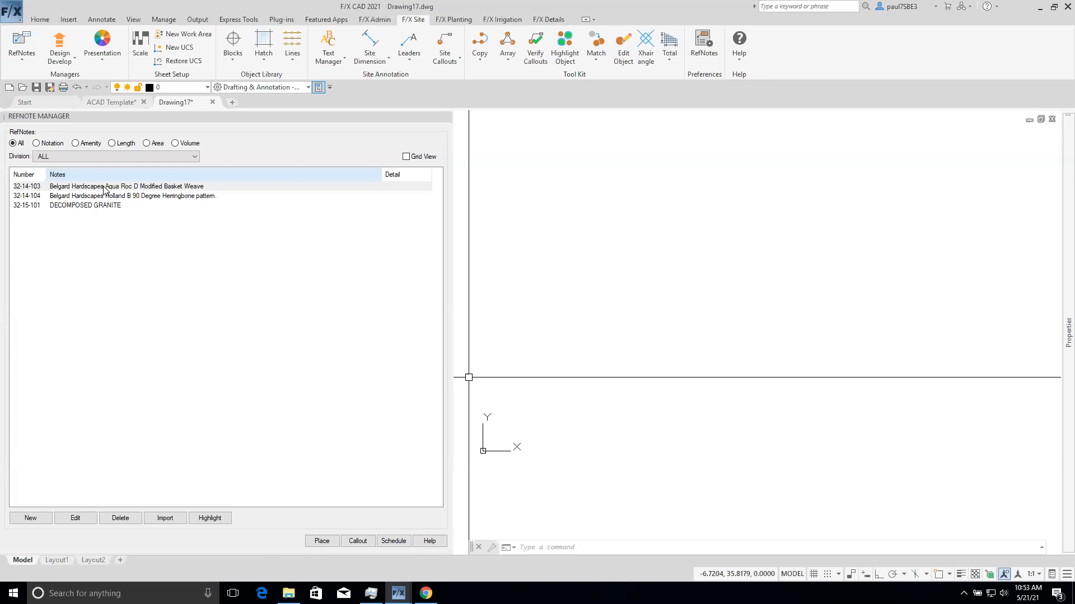
# - Examine the settings of reference note 32-14-103, the Belgard Aqua Roc paving, and leave without changing them
pyautogui.click(103, 190)
pyautogui.click(73, 520)
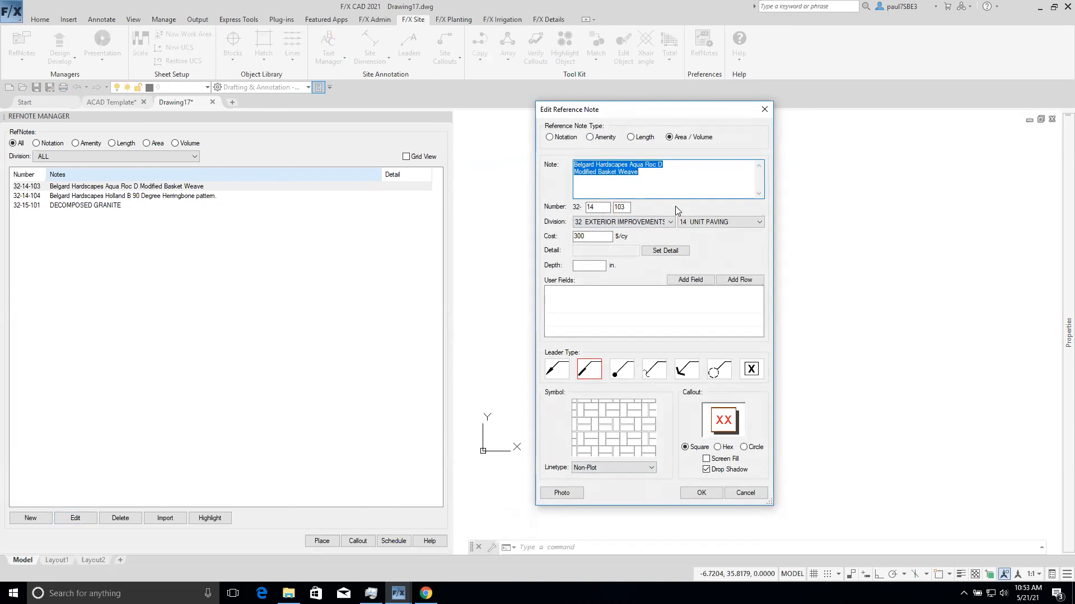
pyautogui.moveTo(617, 108); pyautogui.dragTo(328, 110)
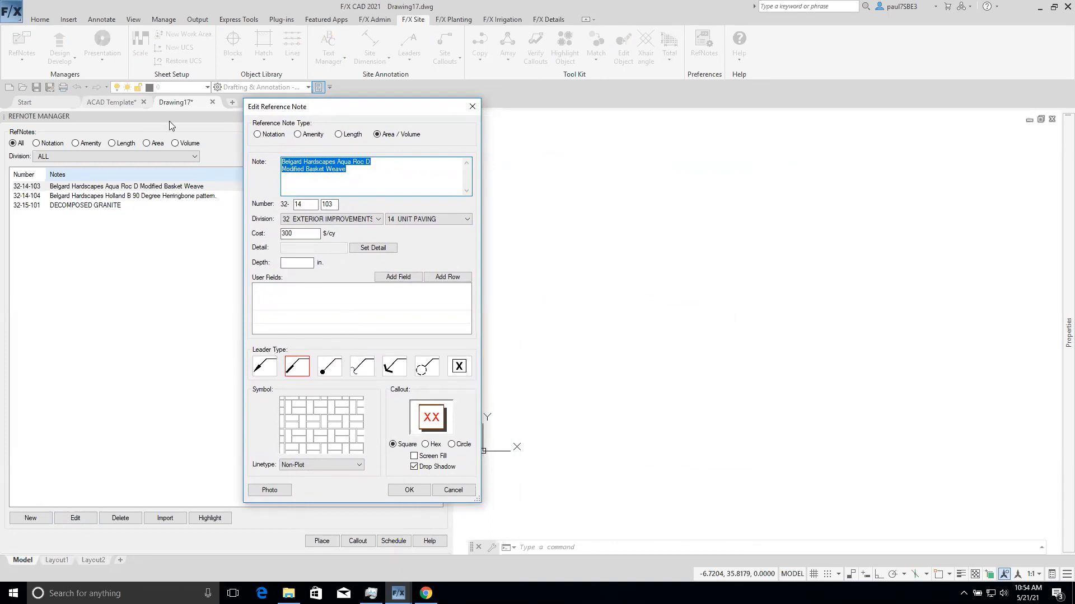
pyautogui.click(455, 490)
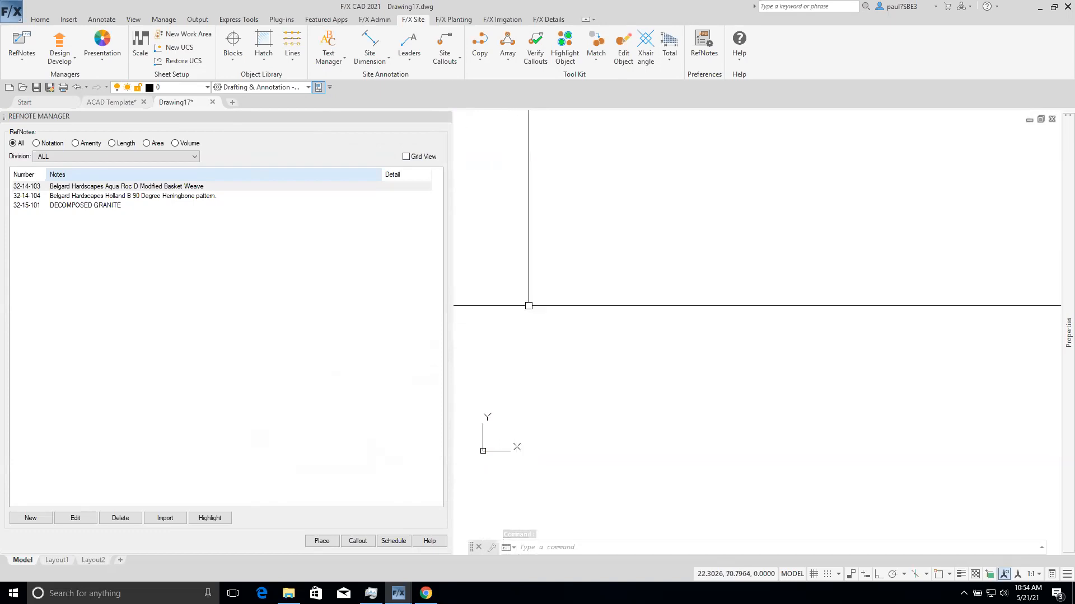
# - Close the RefNote Manager and open the Irrigation Manager
pyautogui.click(502, 19)
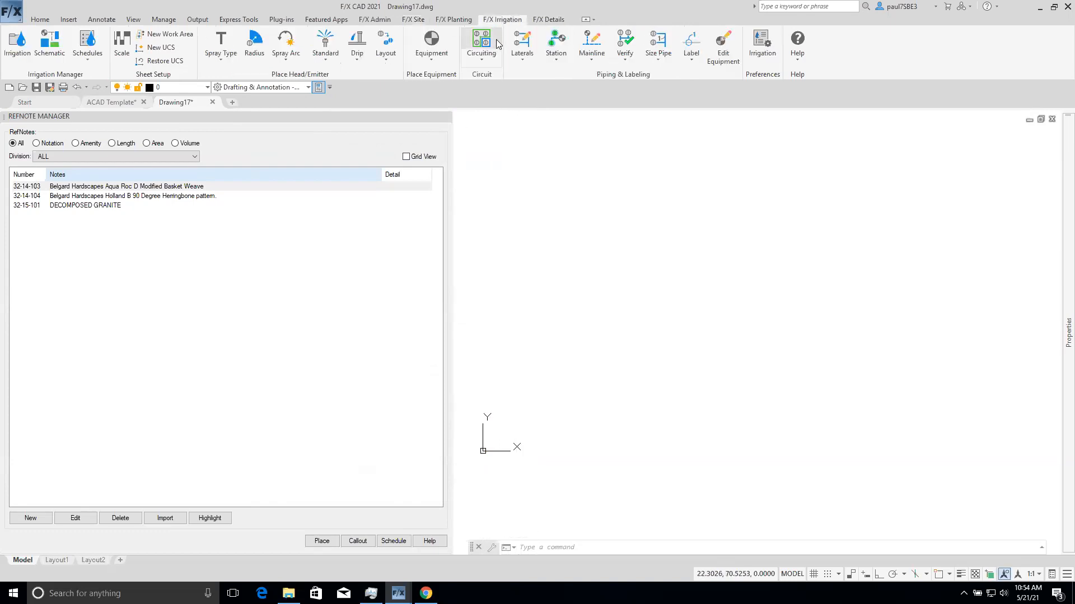
pyautogui.click(449, 117)
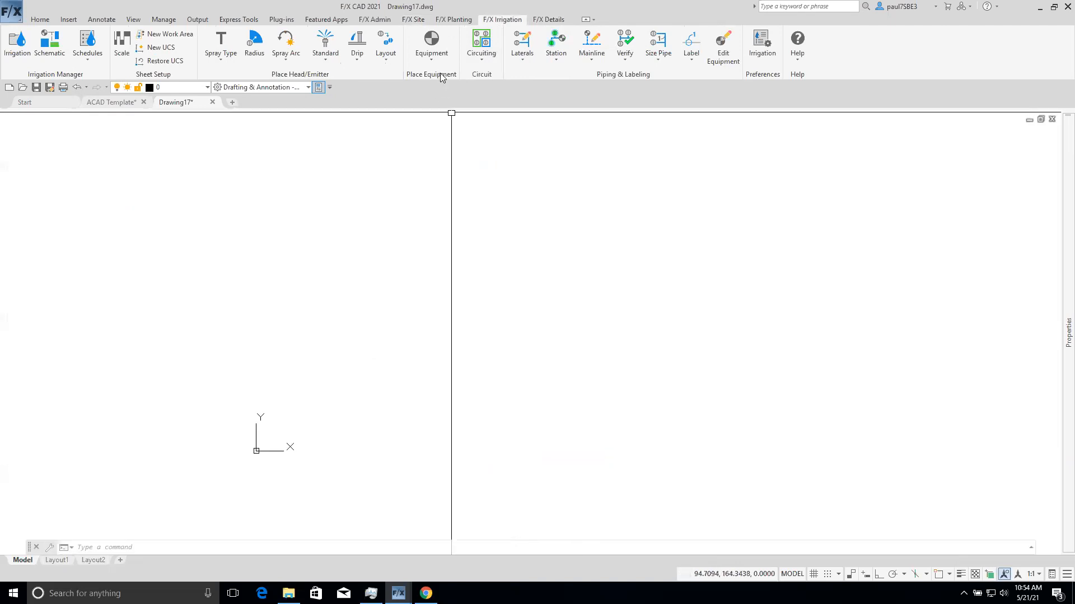
pyautogui.click(20, 43)
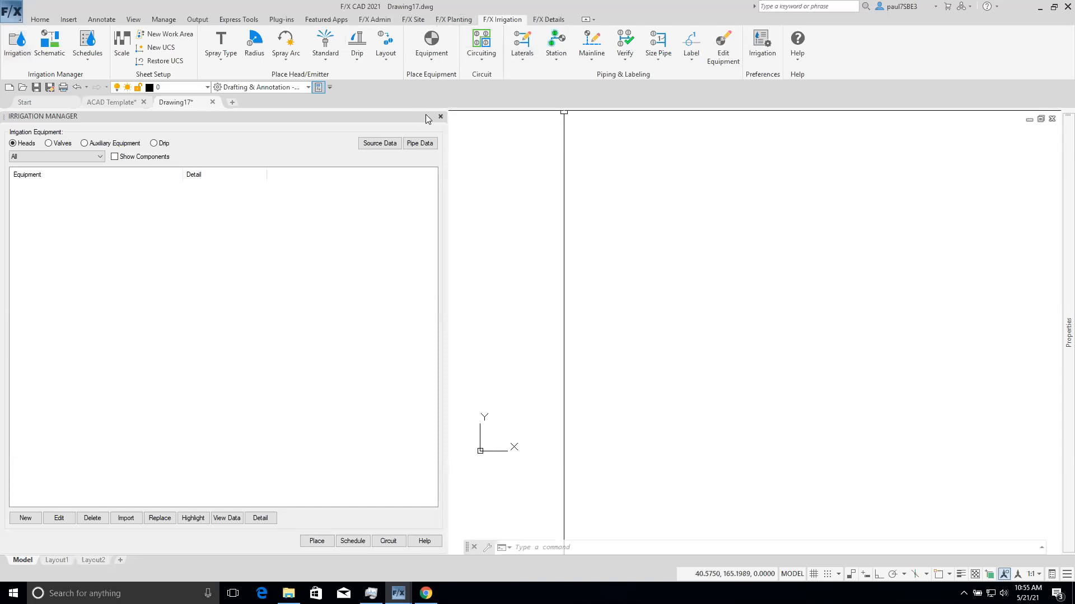
# - Save the MASTER PROJECT as a project template named OFFICE MASTER and select that template in the project list
pyautogui.click(374, 20)
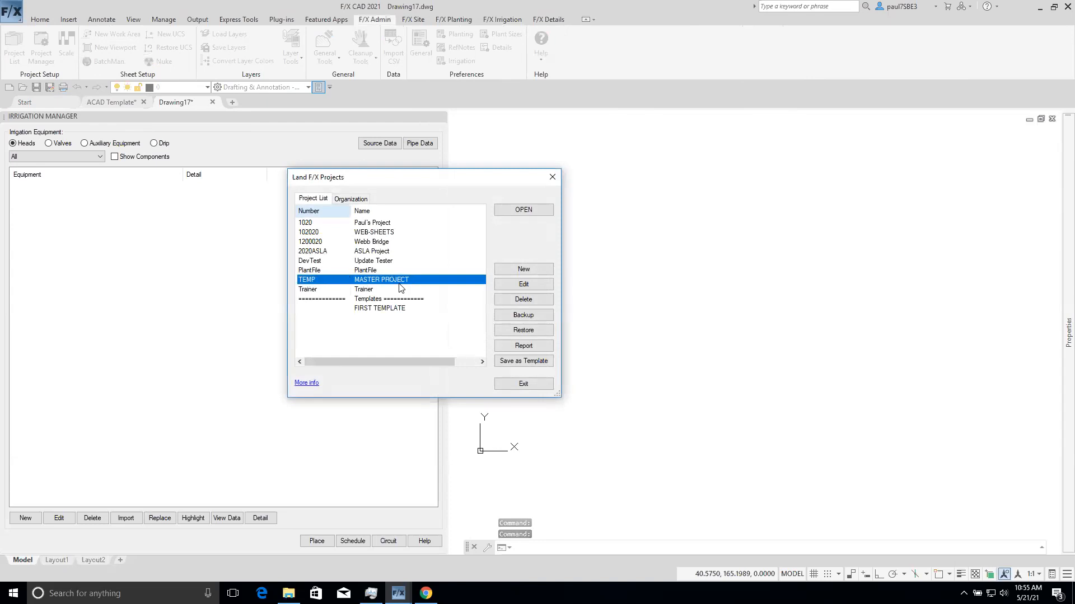
pyautogui.click(518, 361)
pyautogui.write('mast')
pyautogui.press('BackSpace')
pyautogui.press('BackSpace')
pyautogui.press('BackSpace')
pyautogui.press('BackSpace')
pyautogui.write('Offi')
pyautogui.press('BackSpace')
pyautogui.press('BackSpace')
pyautogui.press('BackSpace')
pyautogui.press('BackSpace')
pyautogui.write('OFFICE MASTER')
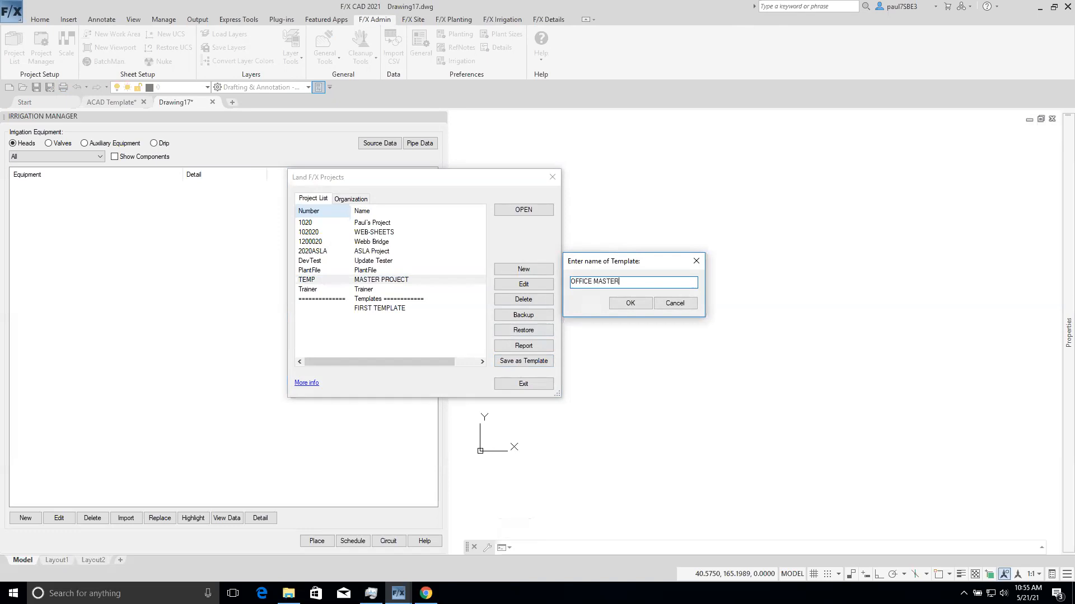
pyautogui.click(627, 305)
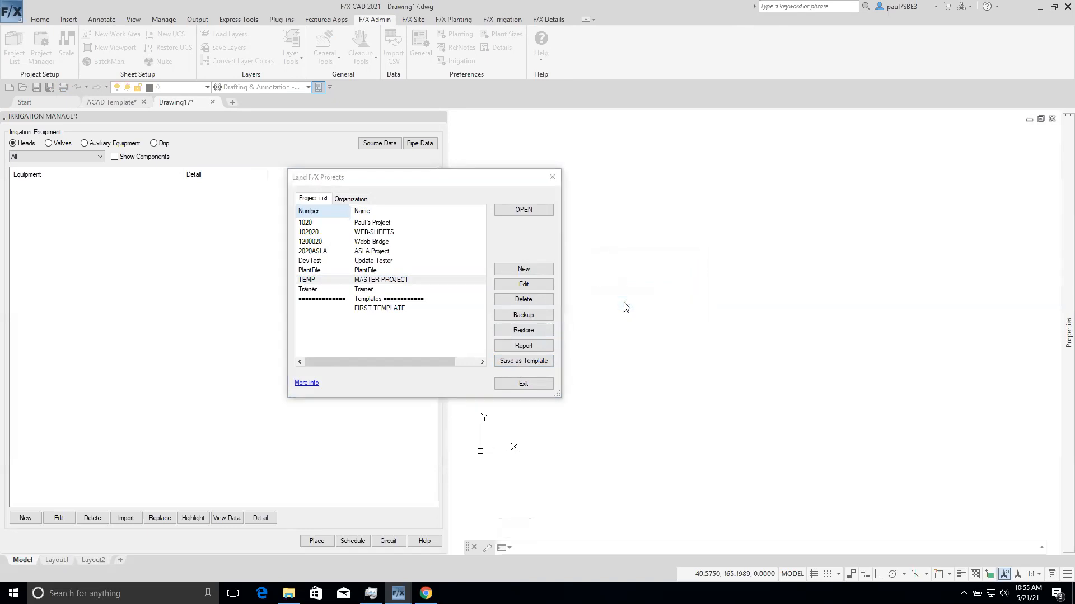
pyautogui.click(429, 310)
pyautogui.click(388, 318)
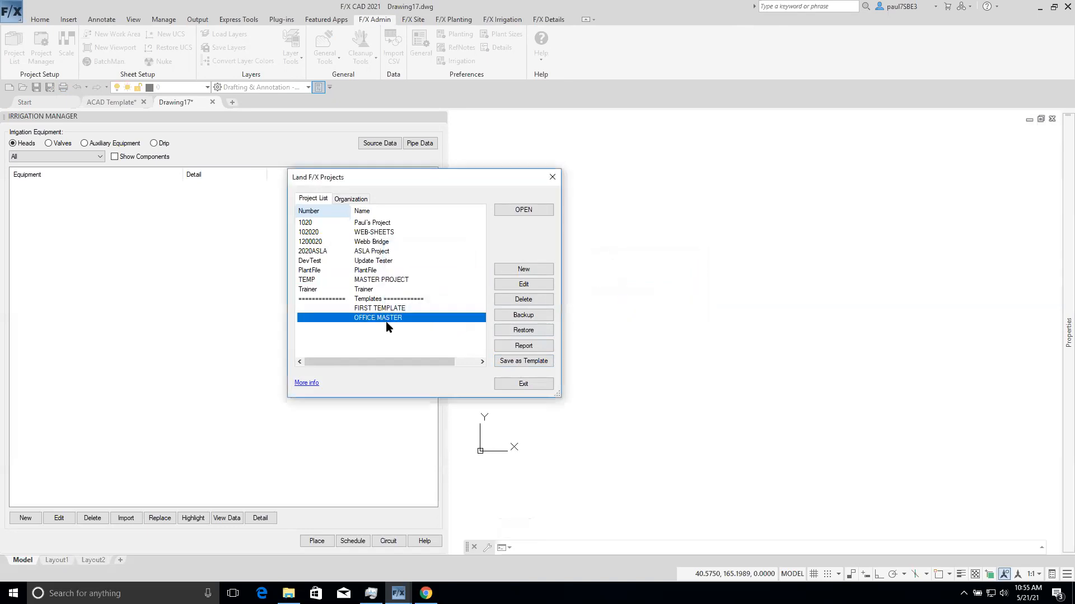
pyautogui.click(513, 383)
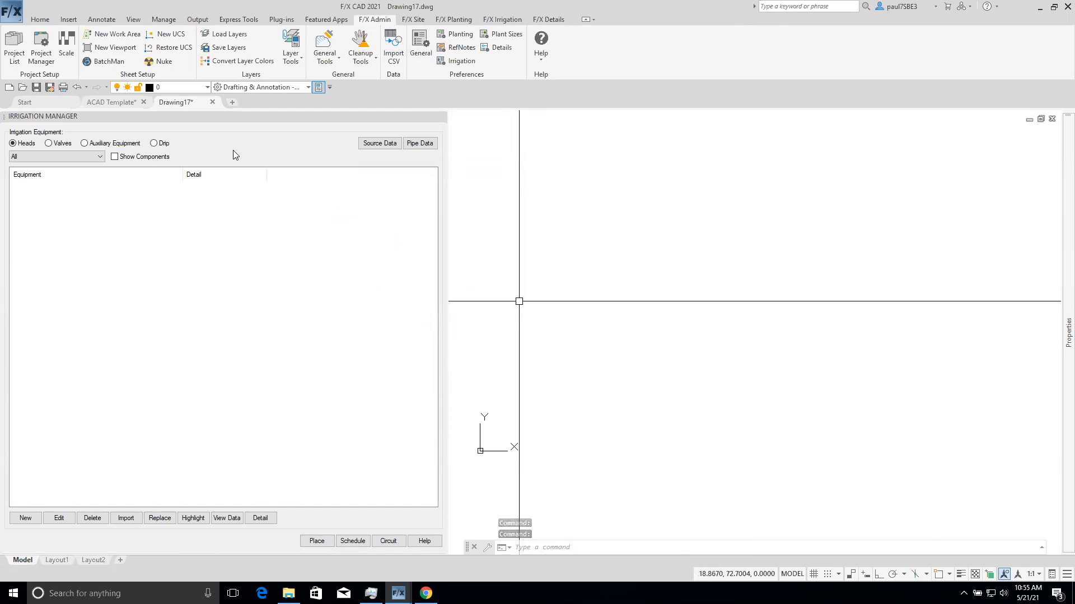
# - Start a new drawing and set up a new project numbered WEB, named EXAMPLE, with the __Imp preference set
pyautogui.click(233, 101)
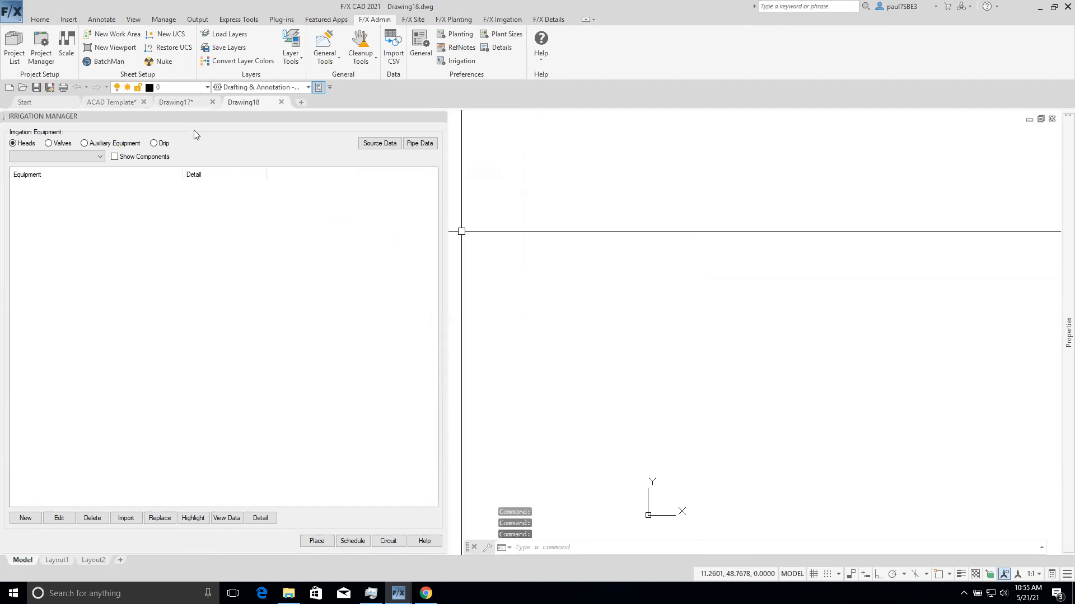
pyautogui.click(17, 50)
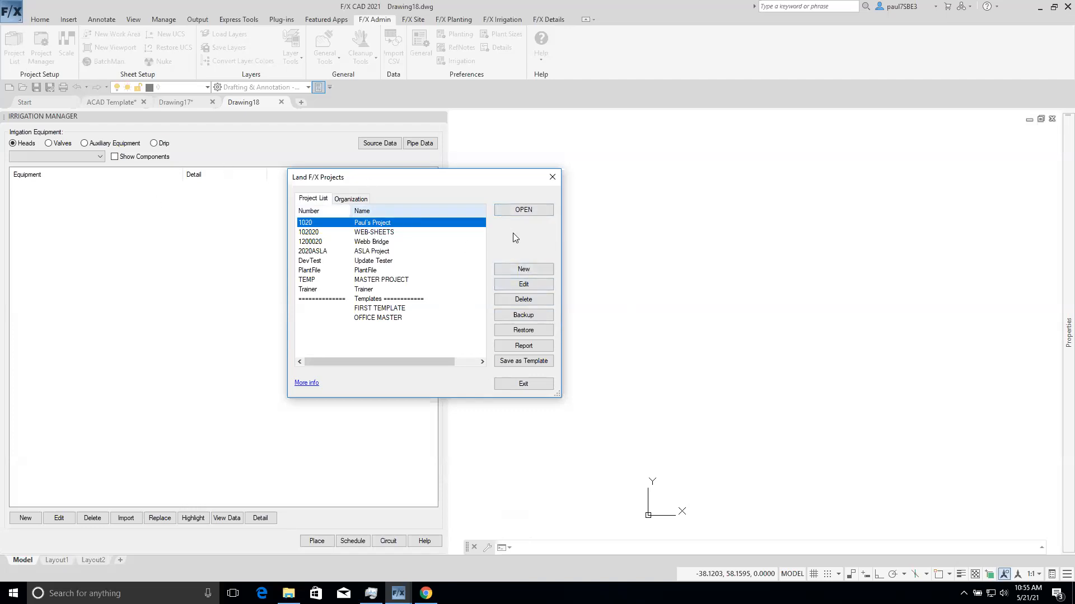
pyautogui.click(546, 271)
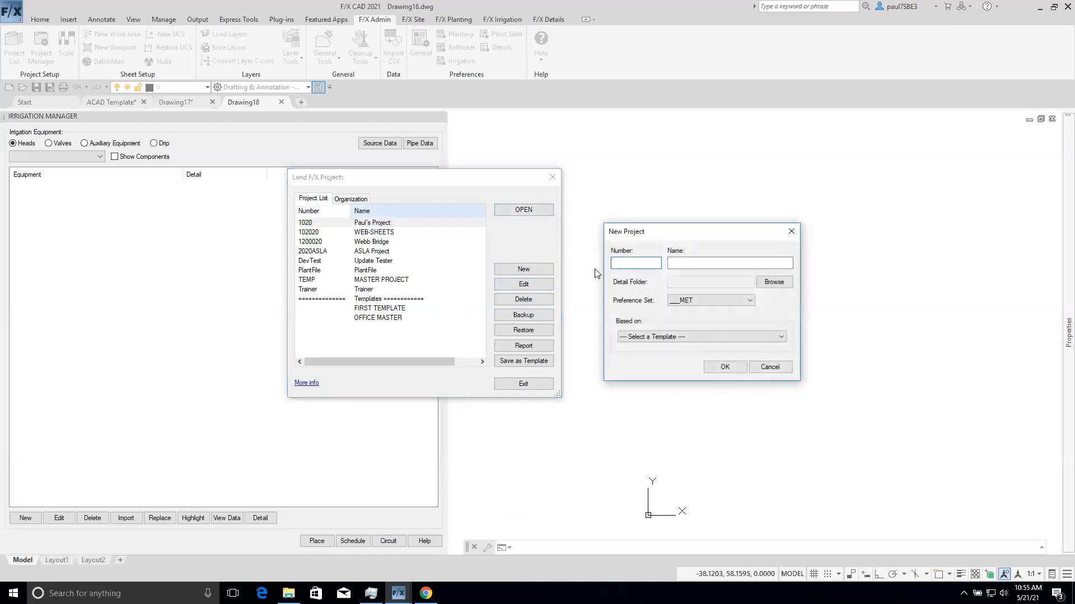
pyautogui.write('WEB')
pyautogui.write('EXAMPLE')
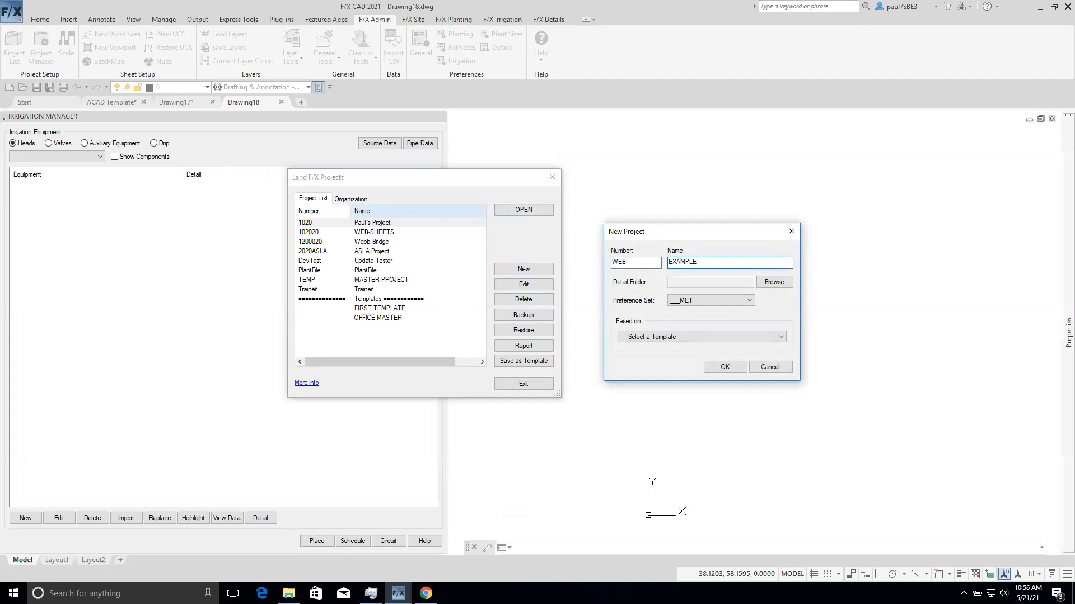
pyautogui.click(710, 300)
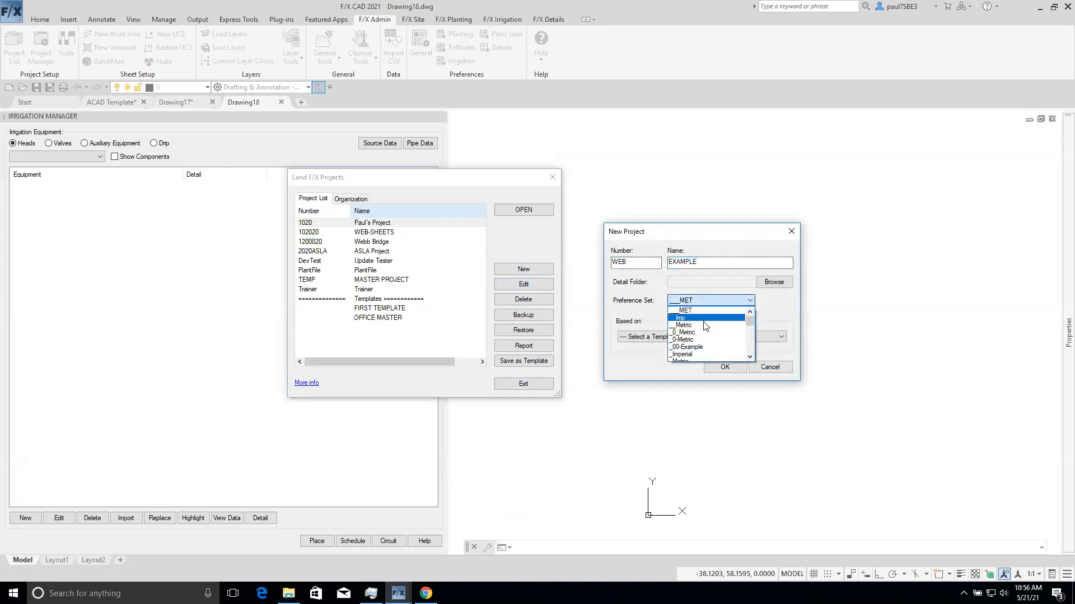
pyautogui.click(703, 317)
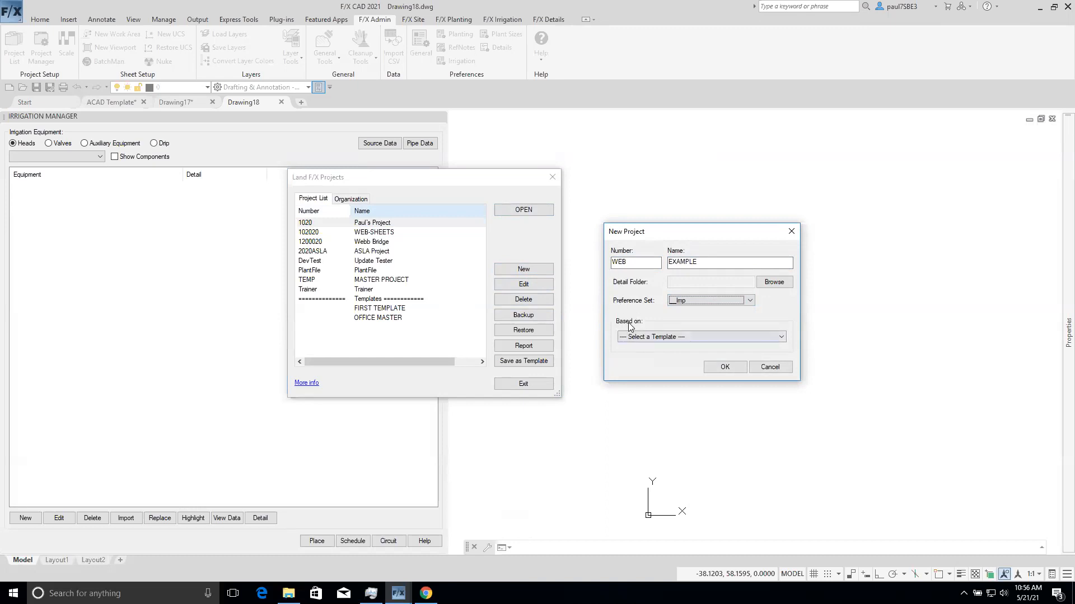
# - Base the new project on the OFFICE MASTER template, keeping Planting data but excluding Concept Plants and RefNotes, and create it
pyautogui.click(709, 339)
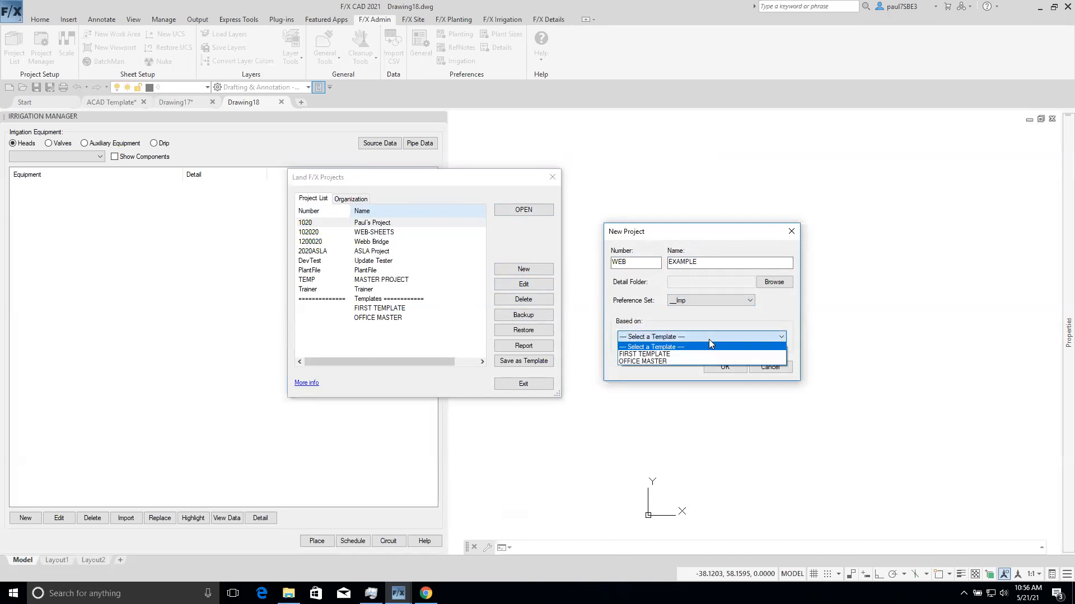
pyautogui.click(656, 363)
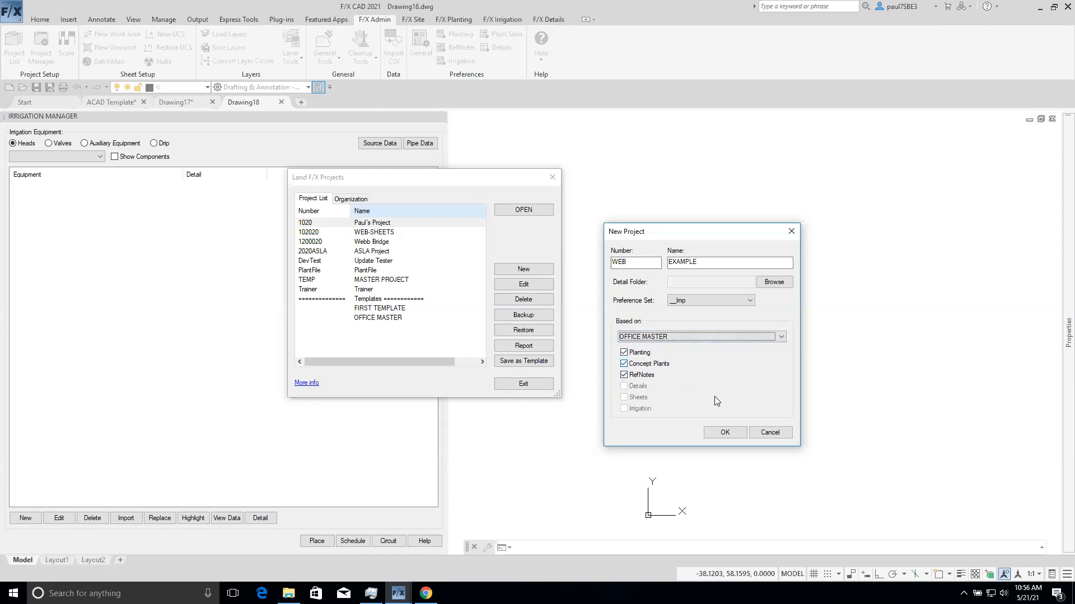
pyautogui.click(624, 375)
pyautogui.click(624, 364)
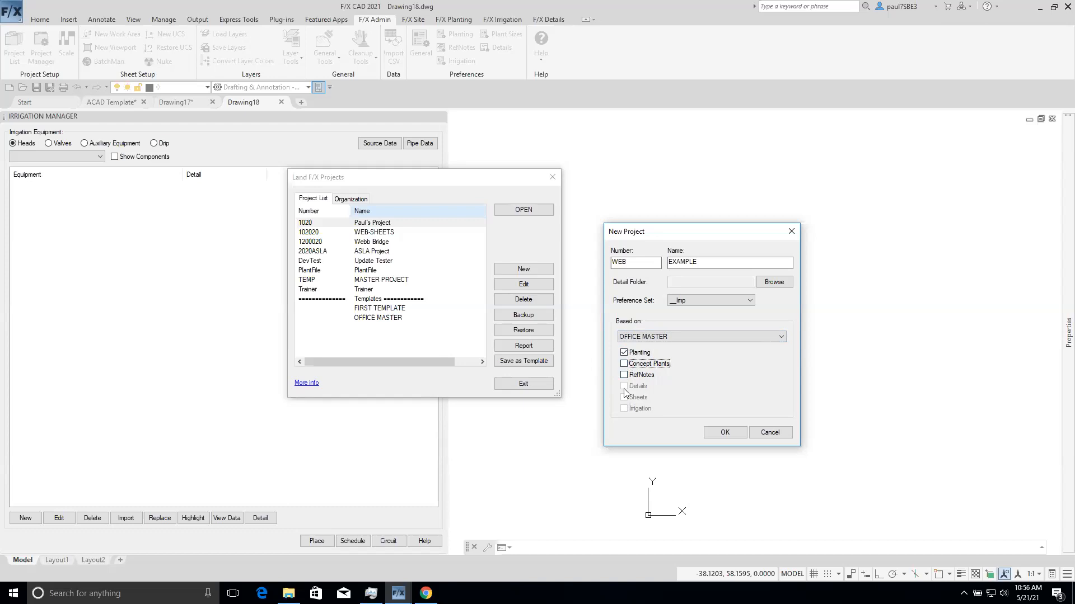
pyautogui.click(622, 353)
pyautogui.click(722, 434)
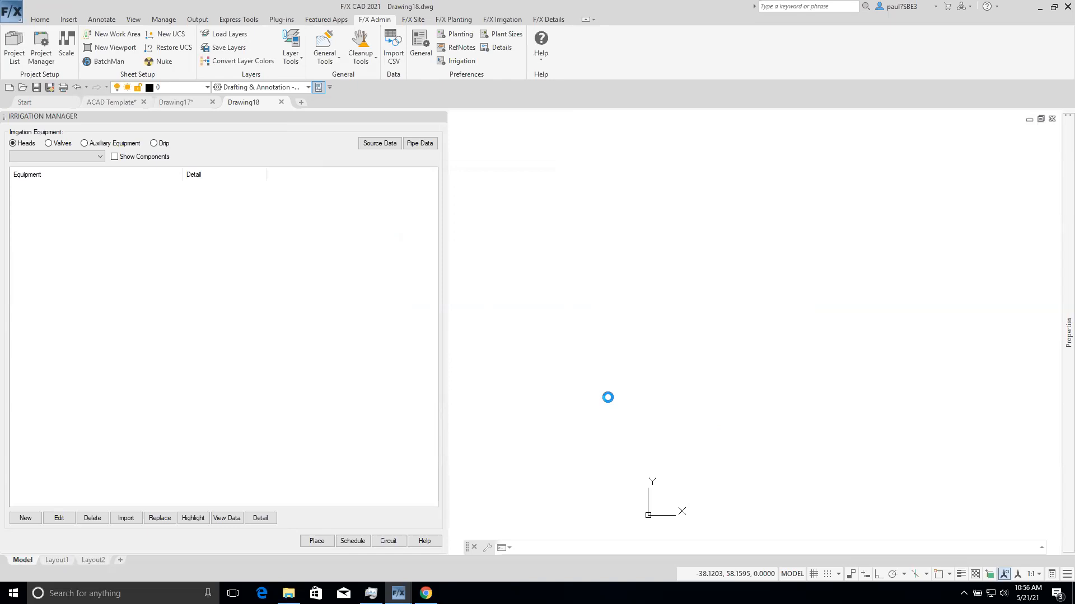
# - Open the project's planting data in the Plant Manager and close the Irrigation Manager
pyautogui.click(500, 423)
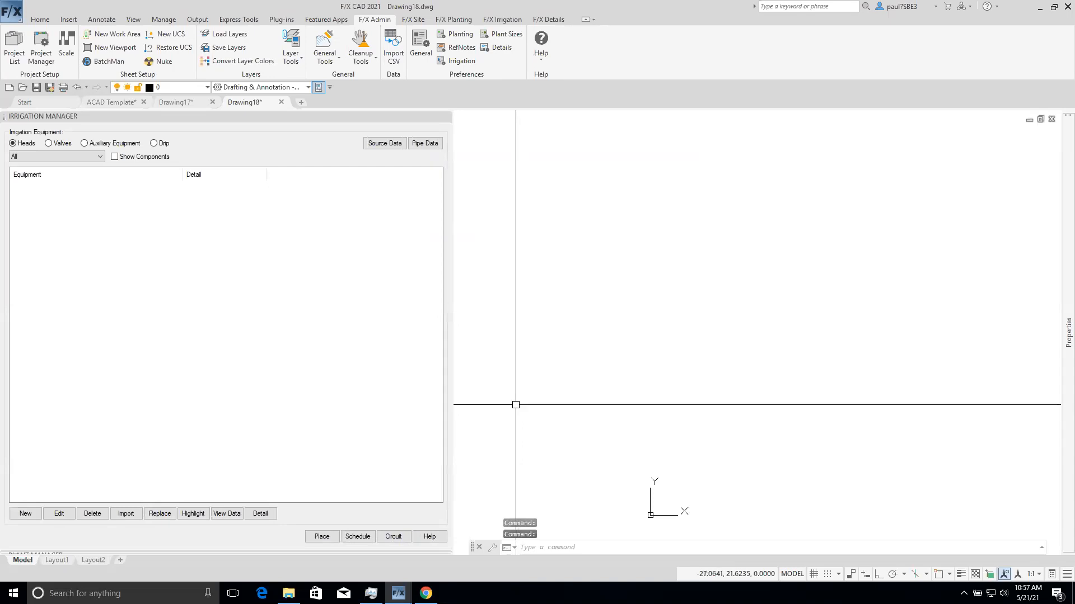
pyautogui.click(446, 118)
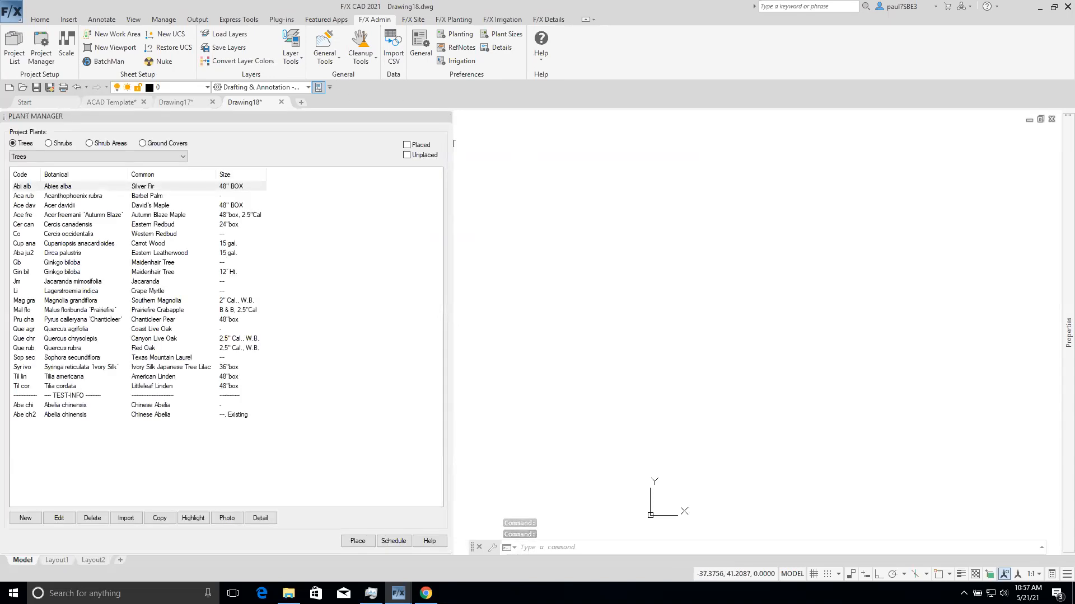
# - Start another drawing and create project WEB2, named EXAMPLE2, with the __Imp preference set and no template
pyautogui.click(304, 103)
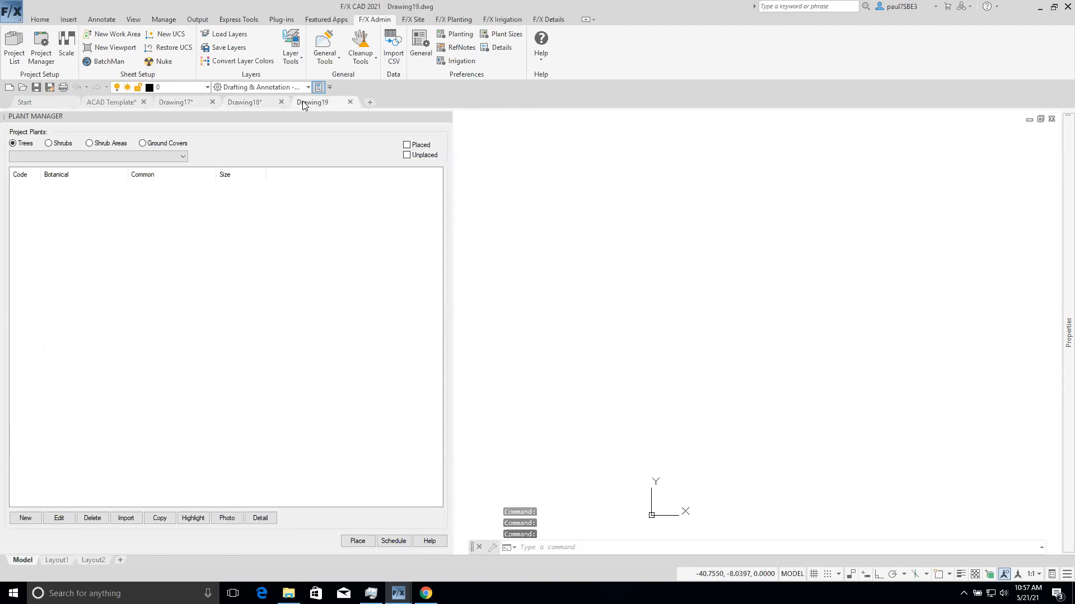
pyautogui.moveTo(302, 103)
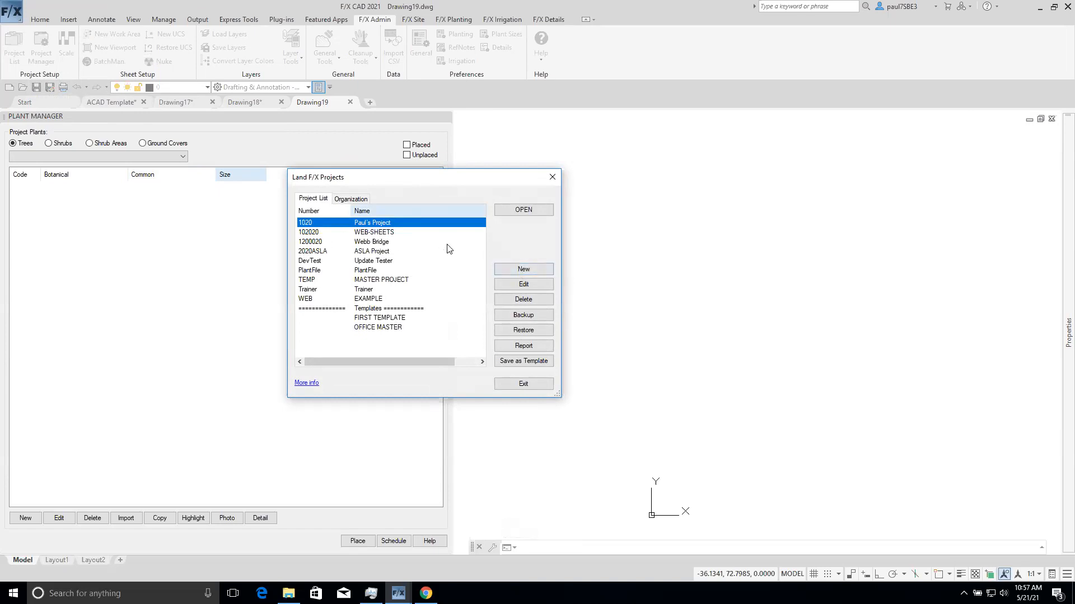
pyautogui.click(502, 270)
pyautogui.click(648, 267)
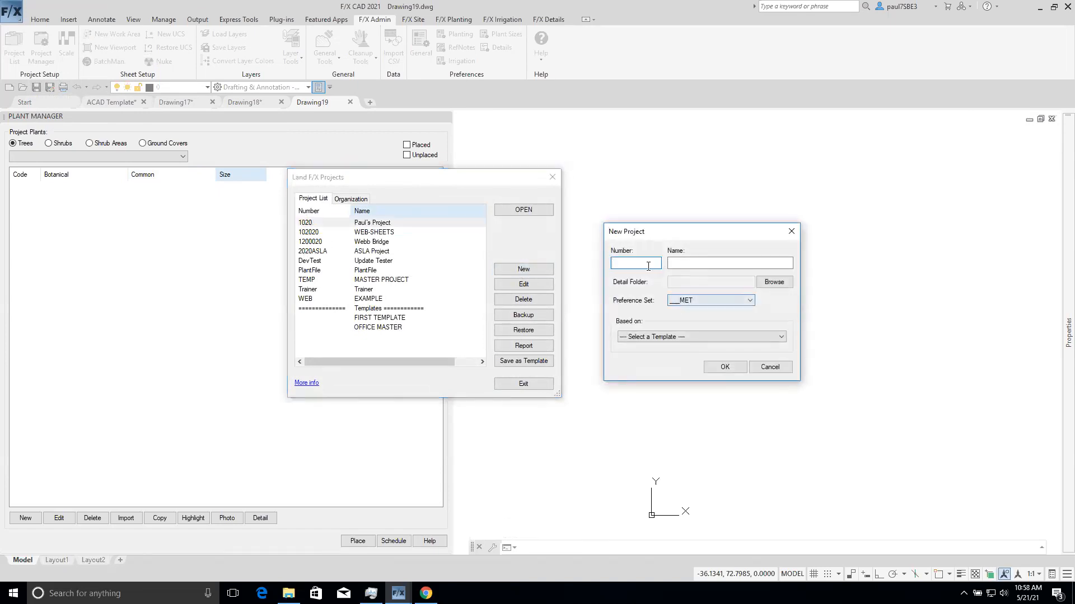
pyautogui.write('WEB2')
pyautogui.press('Tab')
pyautogui.write('EXAMPLE2')
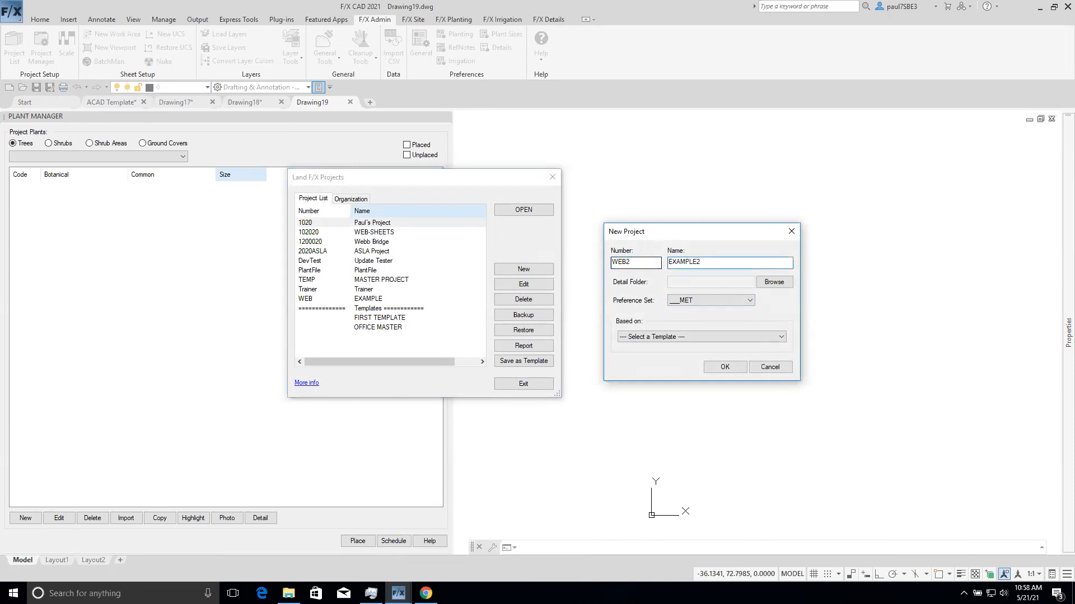
pyautogui.click(721, 302)
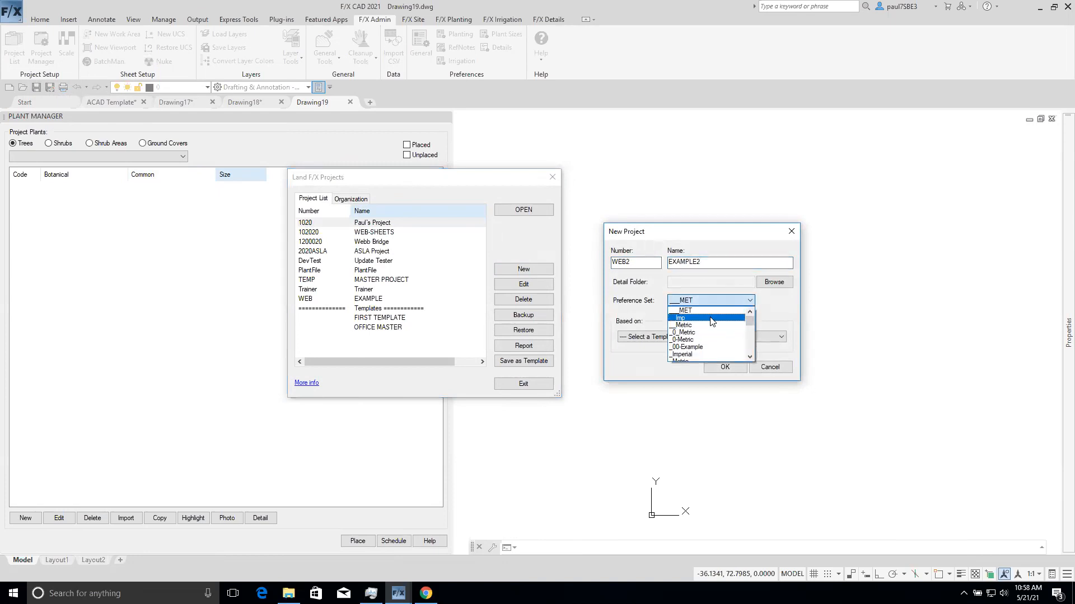
pyautogui.click(697, 320)
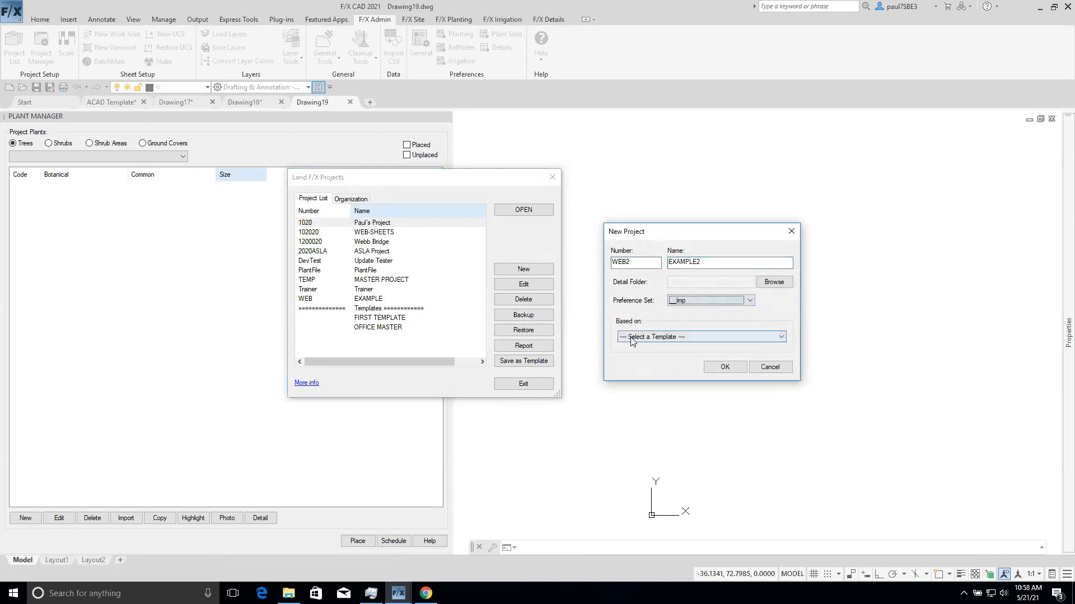
pyautogui.click(714, 366)
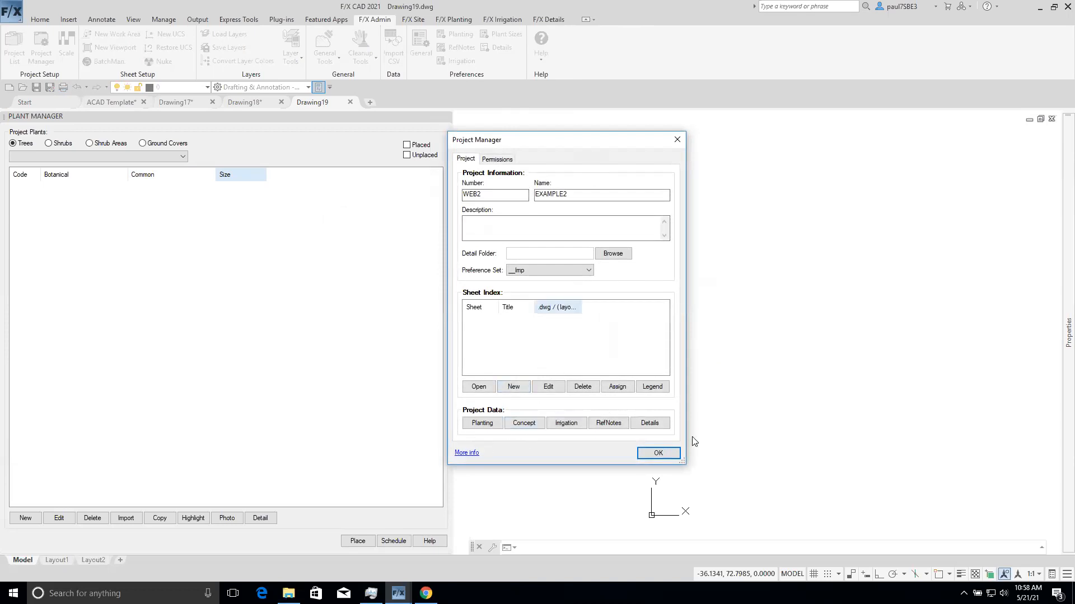
# - Check the new project's planting data, close the Plant Manager and open the RefNote Manager
pyautogui.click(483, 423)
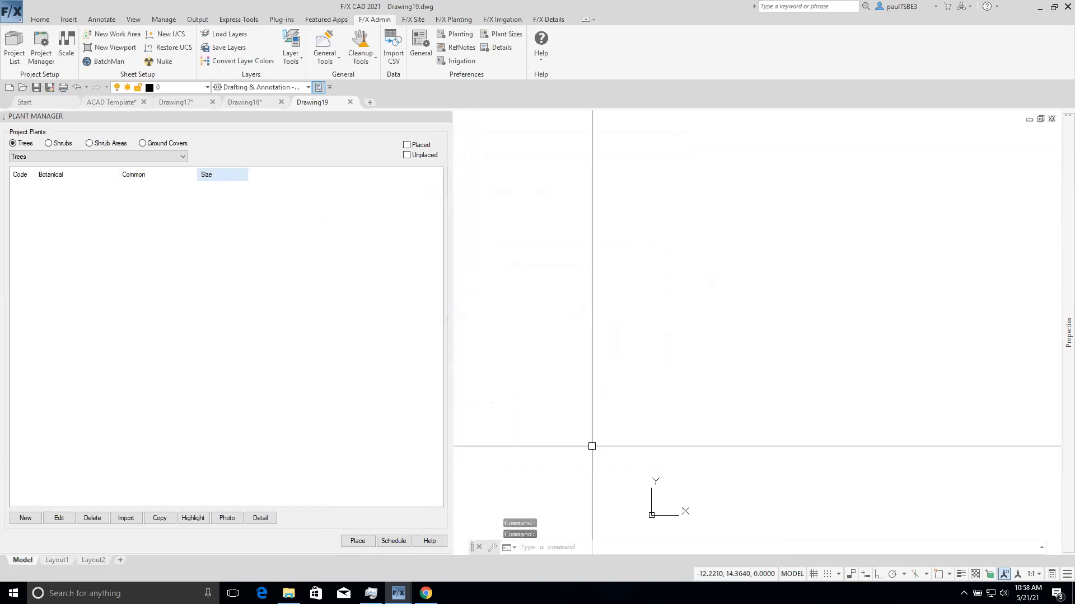
pyautogui.click(413, 19)
pyautogui.click(444, 118)
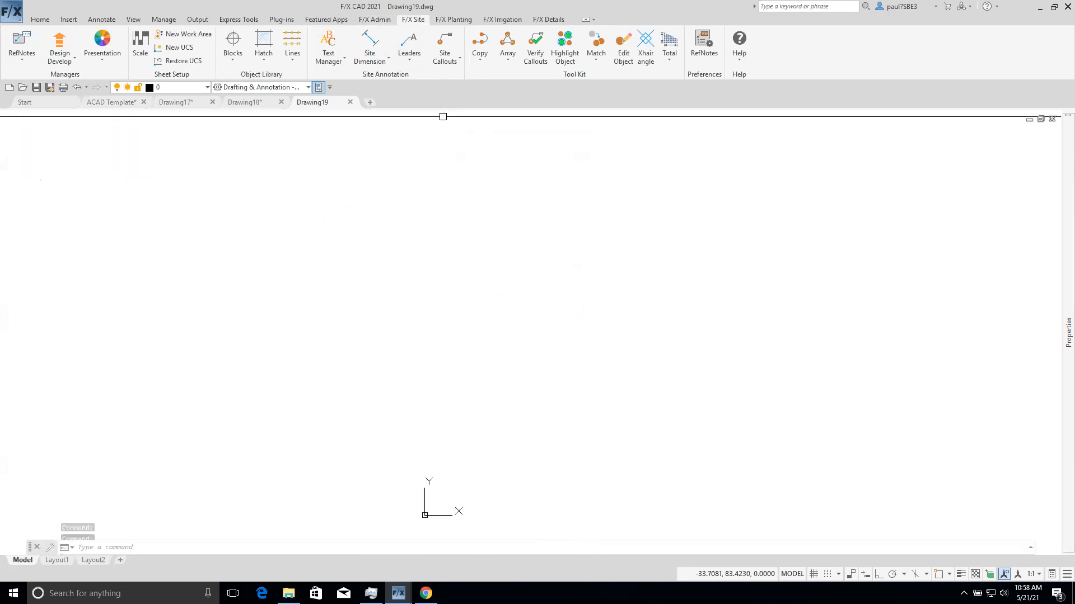
pyautogui.click(16, 45)
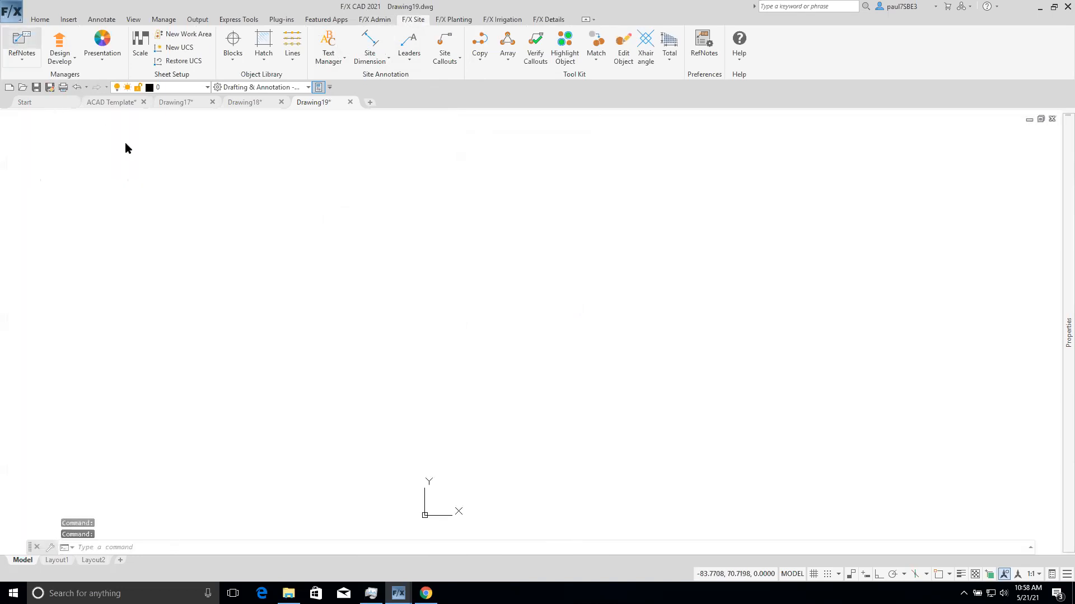
pyautogui.click(164, 518)
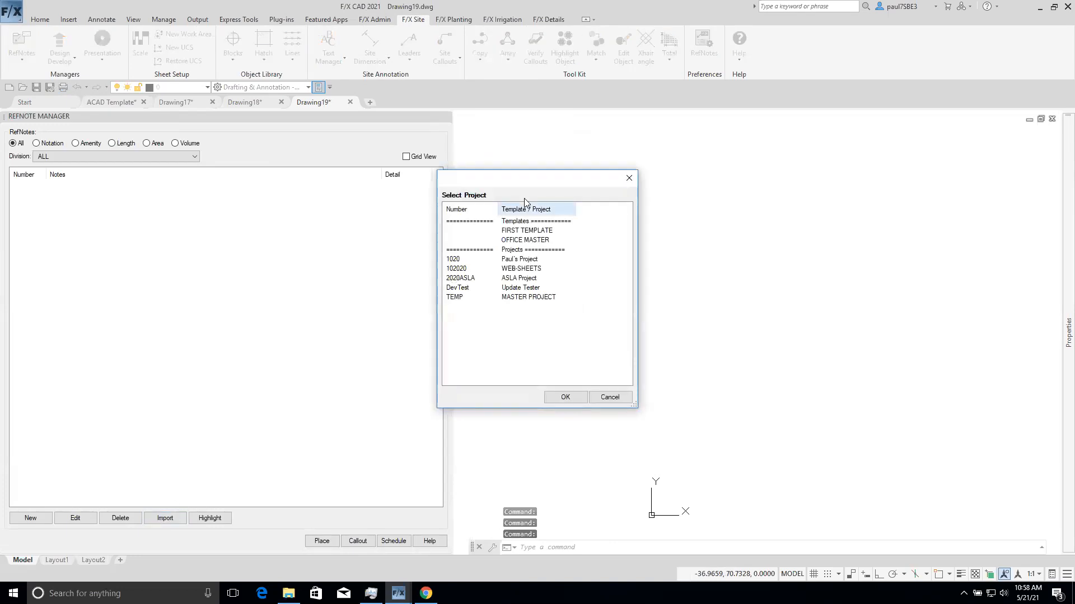
pyautogui.click(551, 240)
pyautogui.click(567, 397)
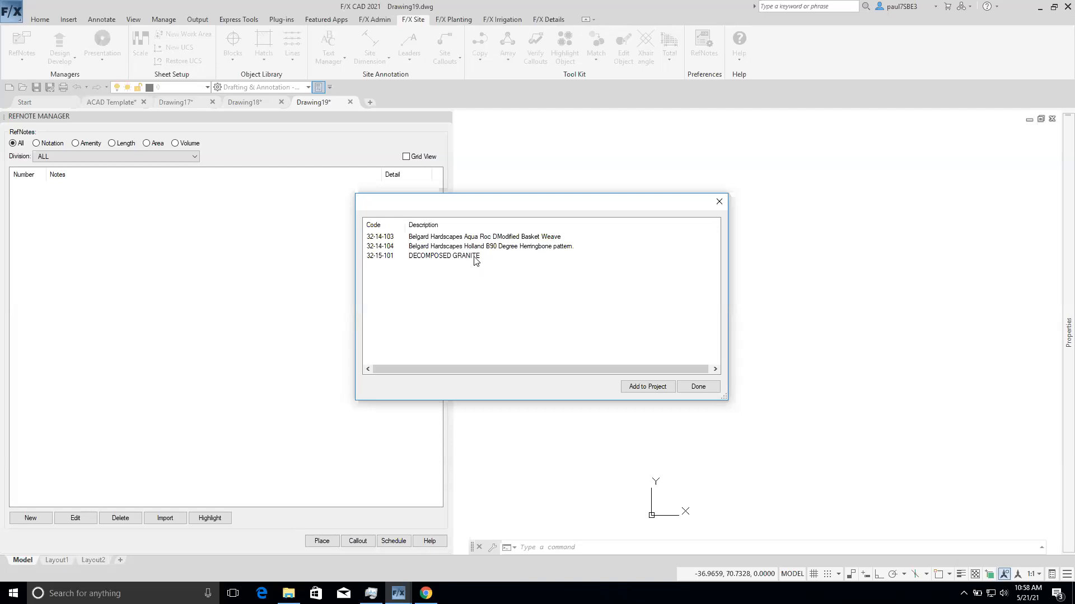
pyautogui.click(467, 237)
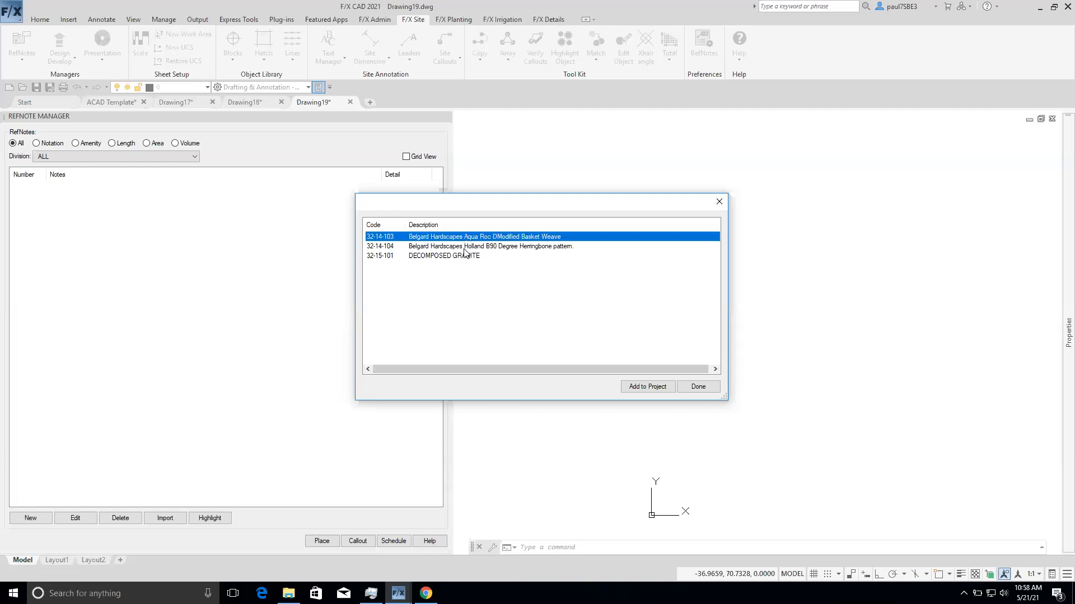
pyautogui.press('super')
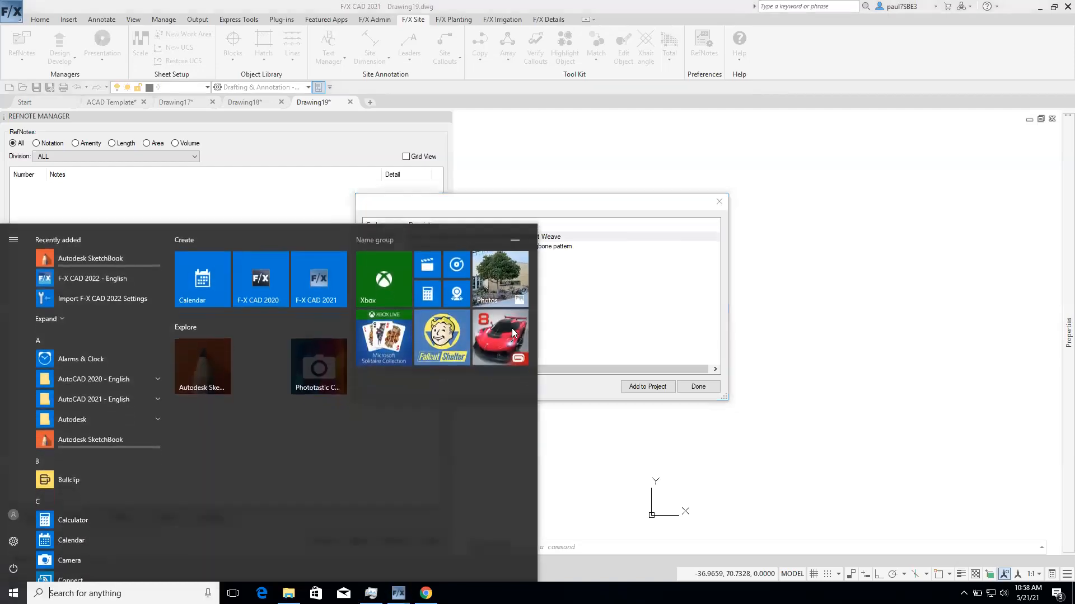
pyautogui.click(636, 327)
pyautogui.click(537, 237)
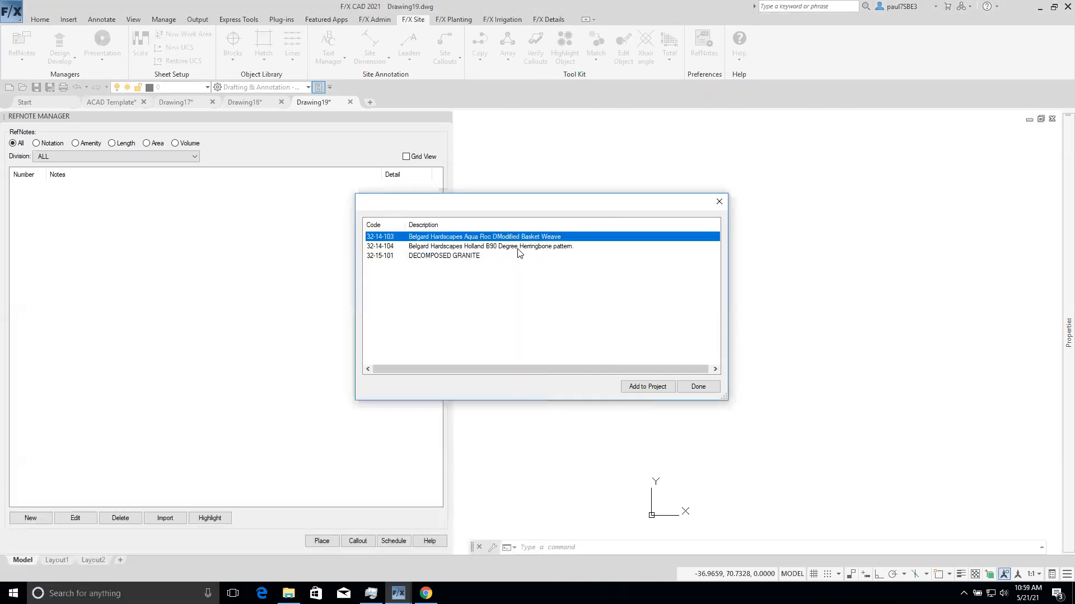
pyautogui.keyDown('ctrl'); pyautogui.click(498, 247); pyautogui.keyUp('ctrl')
pyautogui.keyDown('ctrl'); pyautogui.click(482, 248); pyautogui.keyUp('ctrl')
pyautogui.keyDown('ctrl'); pyautogui.click(475, 256); pyautogui.keyUp('ctrl')
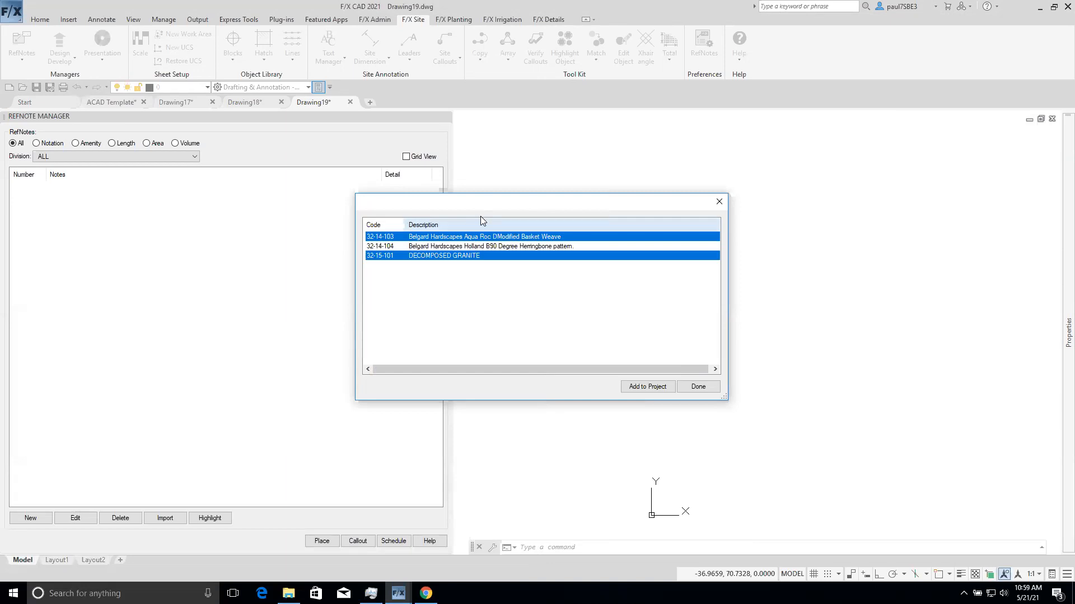
pyautogui.click(698, 386)
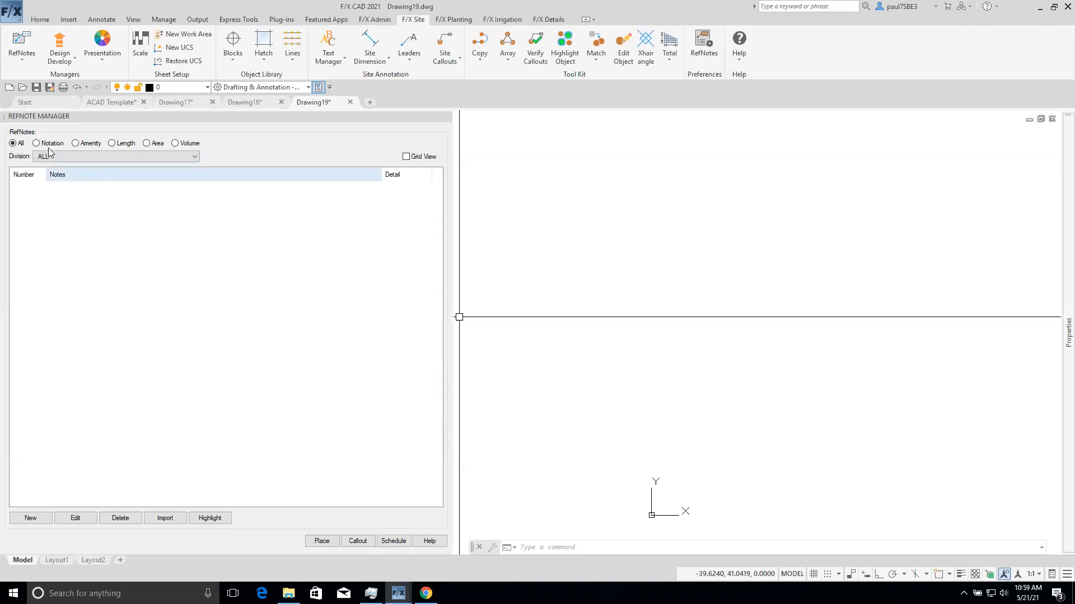
# - Import reference notes 32-14-103 and 32-15-101 from the OFFICE MASTER template into the current project
pyautogui.click(161, 518)
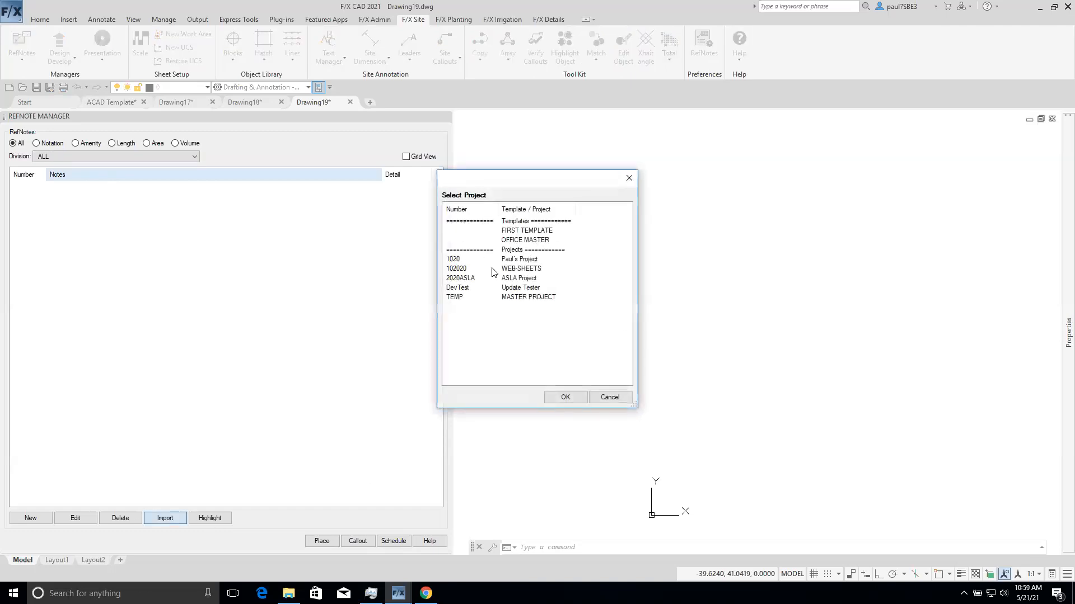
pyautogui.click(516, 240)
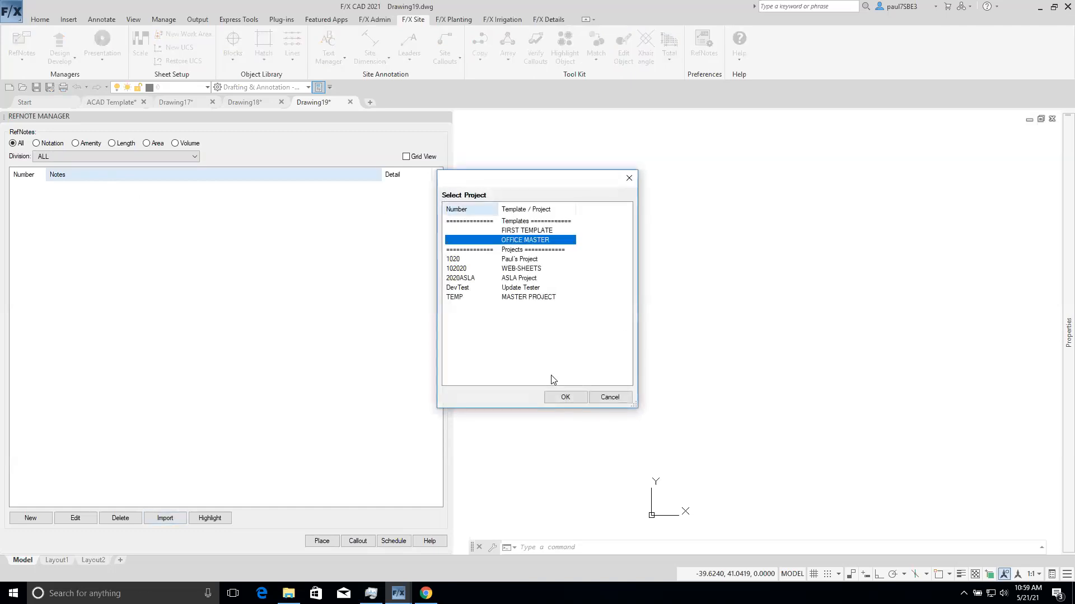
pyautogui.click(564, 398)
pyautogui.click(435, 255)
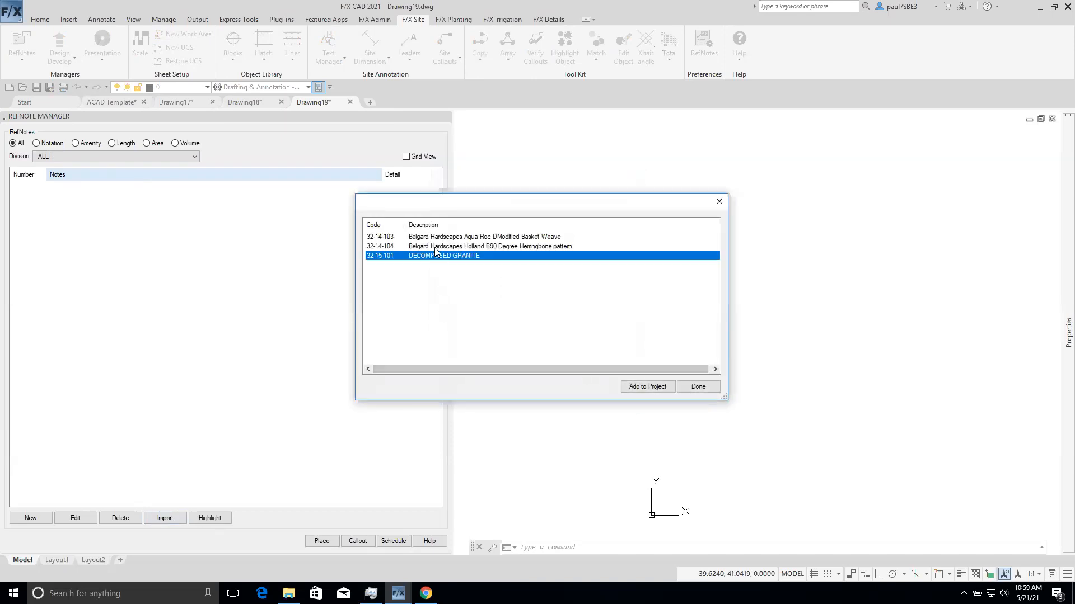
pyautogui.keyDown('shift'); pyautogui.click(439, 237); pyautogui.keyUp('shift')
pyautogui.click(647, 387)
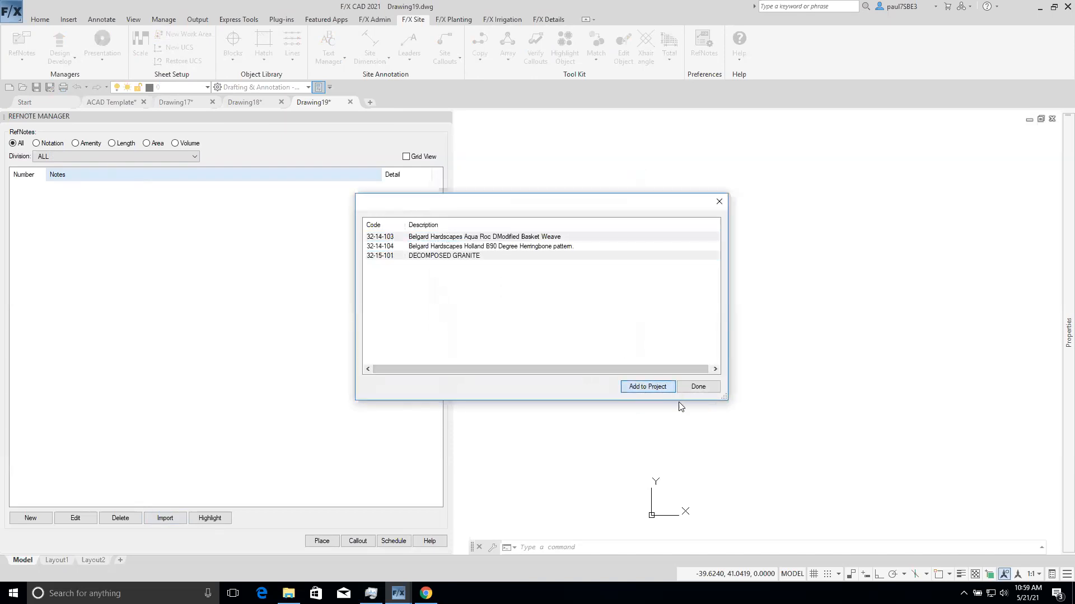
pyautogui.click(694, 385)
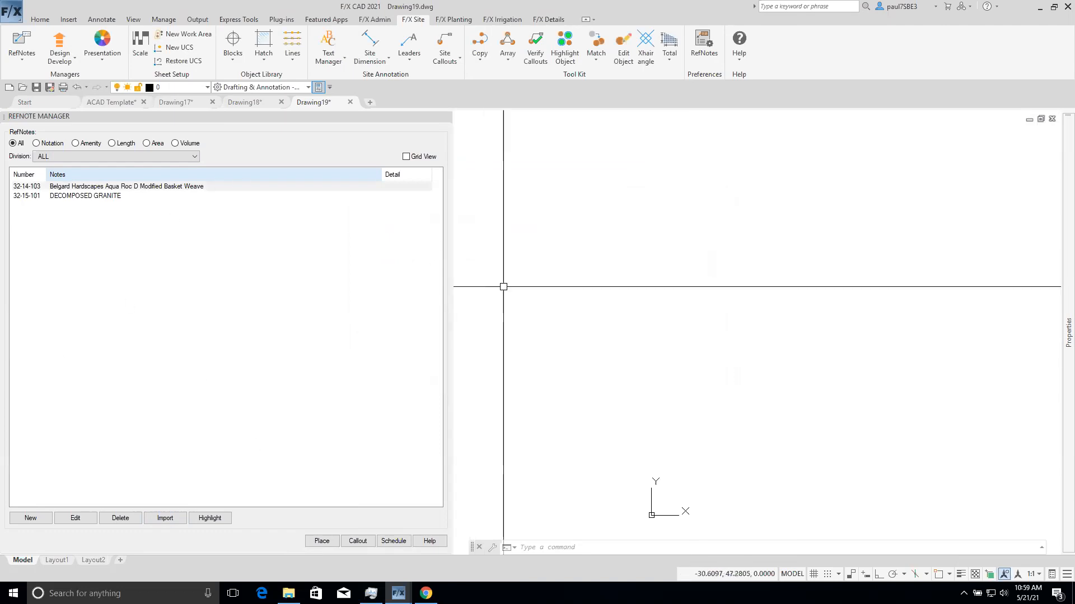
pyautogui.scroll(-4, 620, 355)
pyautogui.scroll(2, 620, 354)
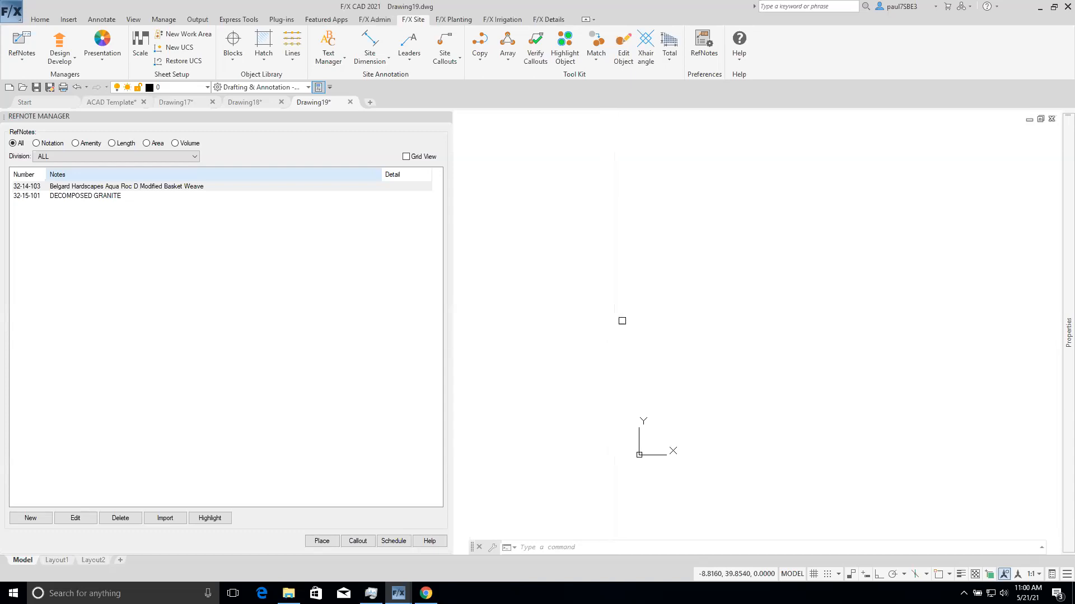
# - Start a backup of the OFFICE MASTER template from the project list, with only the backup to an LFX file enabled
pyautogui.scroll(3, 625, 329)
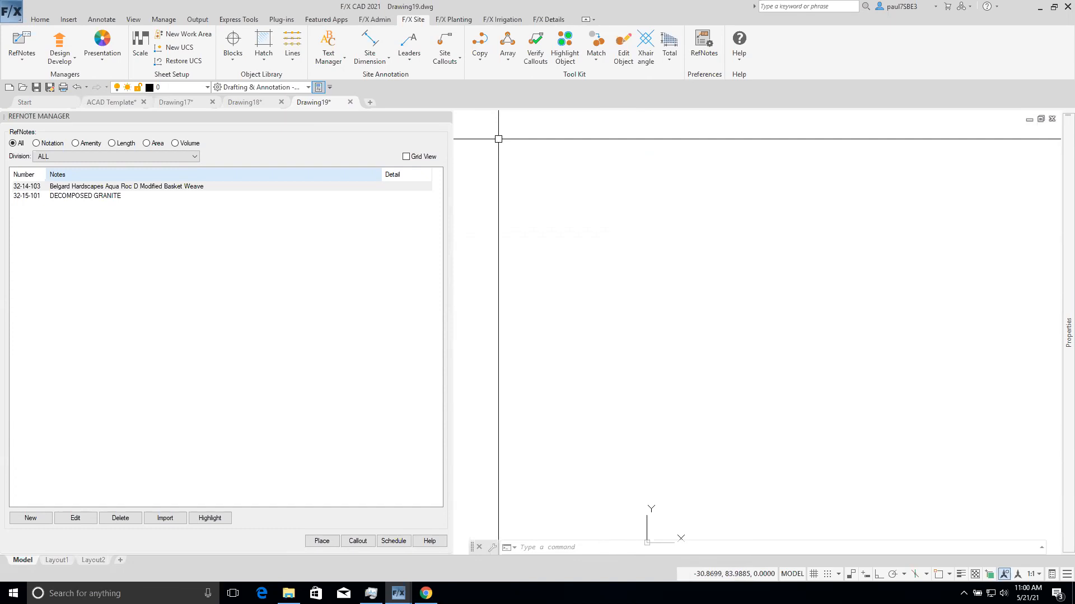
pyautogui.click(378, 21)
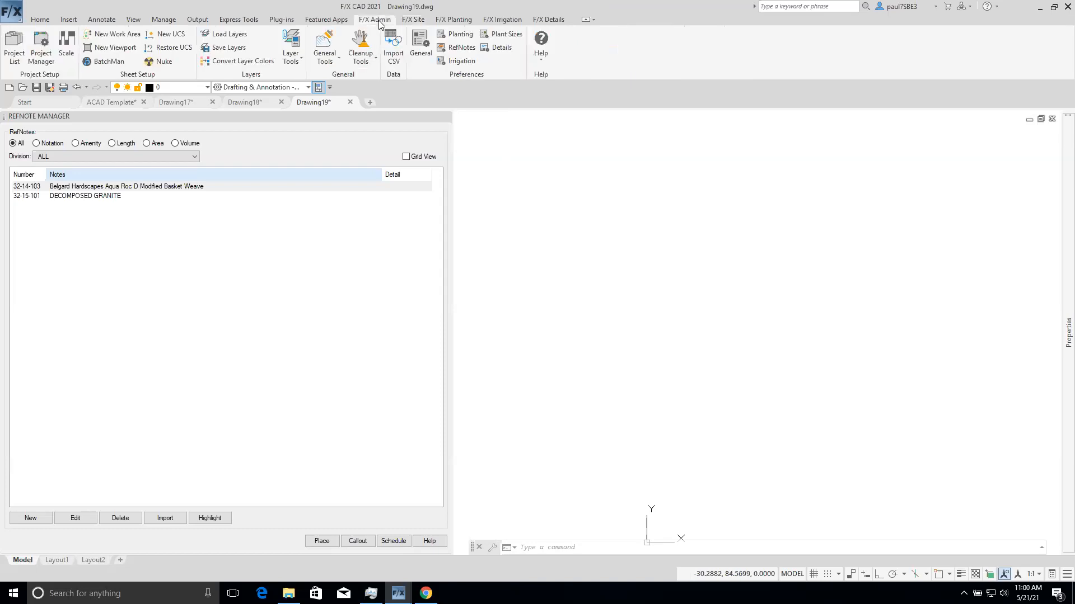
pyautogui.click(10, 47)
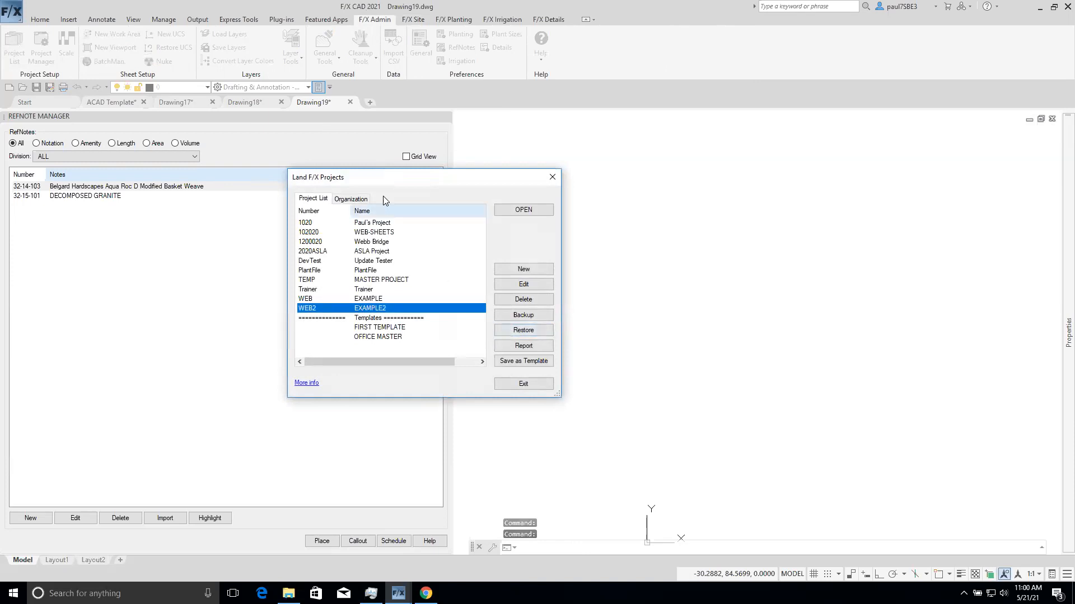
pyautogui.click(392, 337)
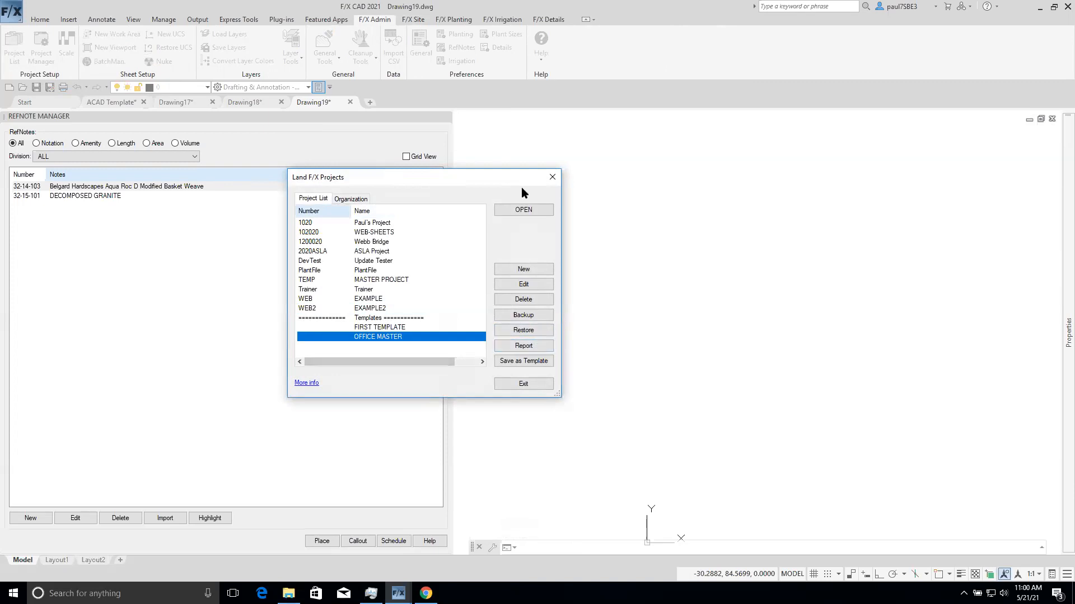
pyautogui.click(527, 314)
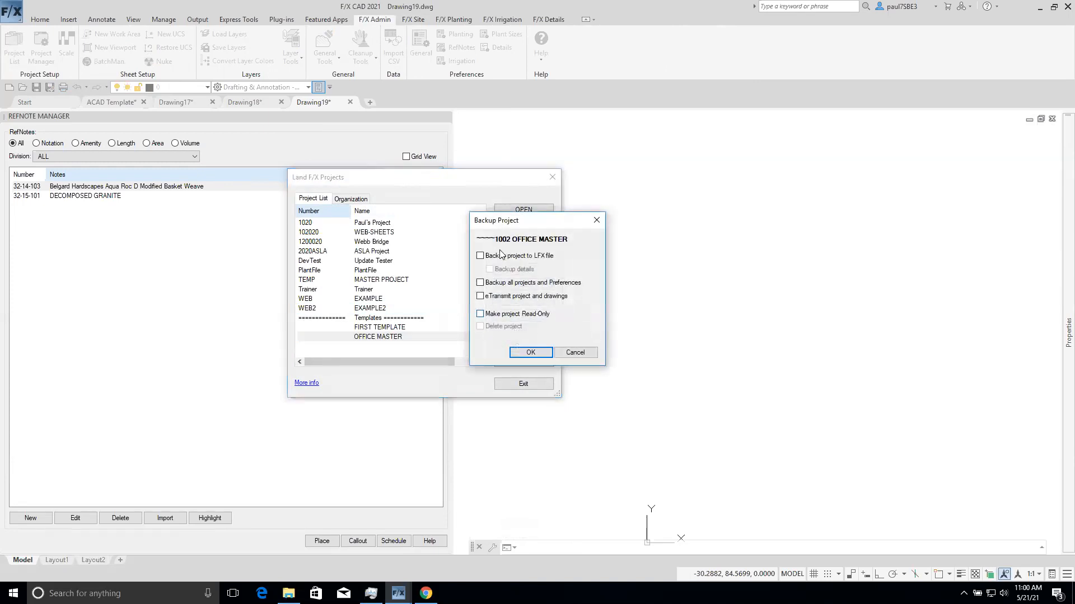
pyautogui.click(480, 259)
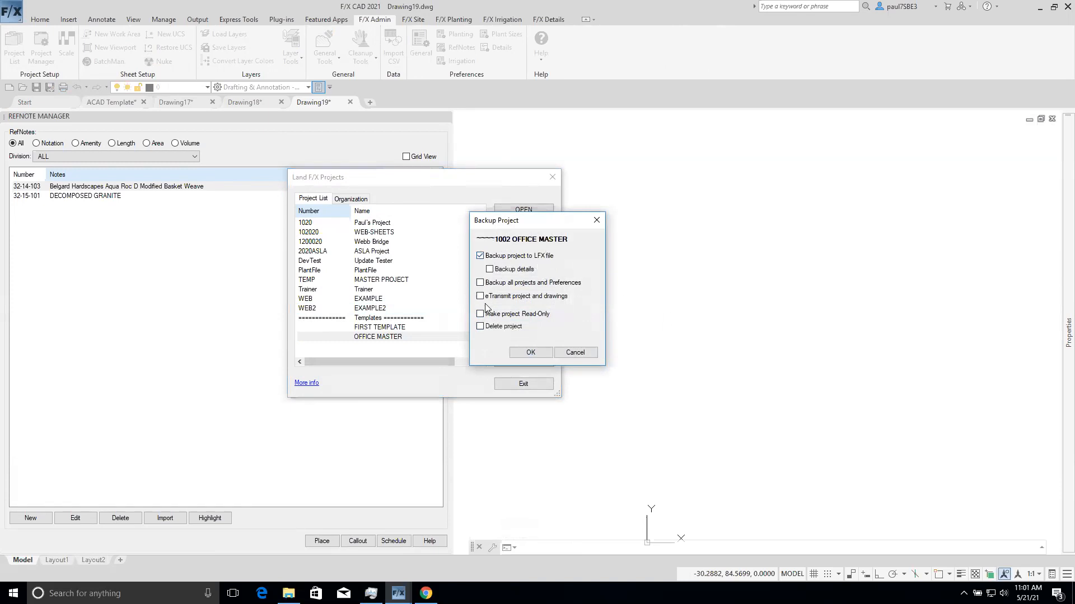
pyautogui.click(530, 353)
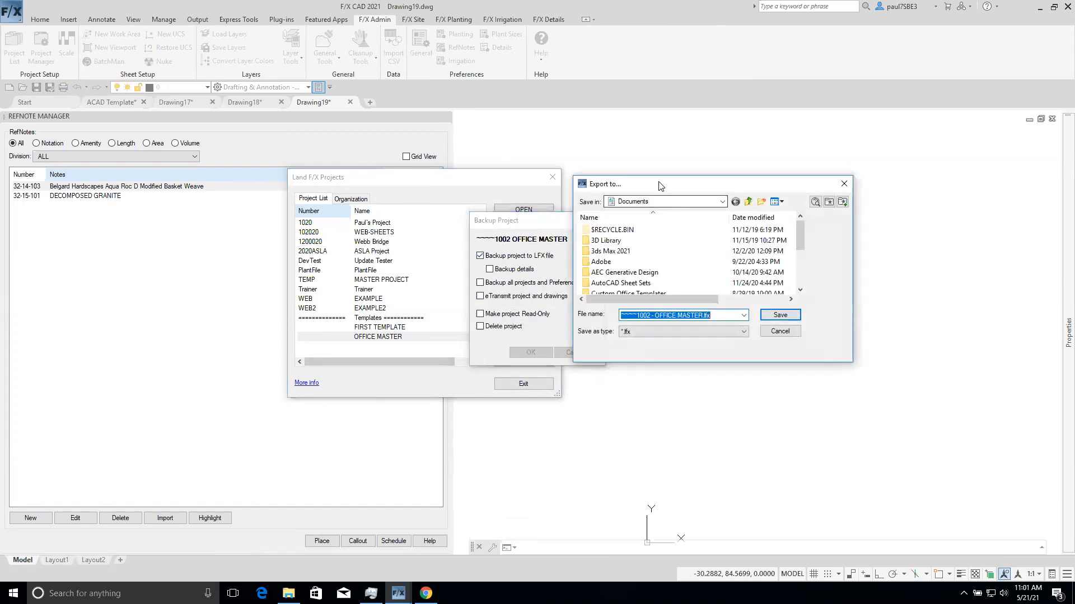
# - Save the backup to the Desktop as ~~~~1002 - OFFICE MASTER.lfx and exit the project list
pyautogui.moveTo(660, 186); pyautogui.dragTo(548, 160)
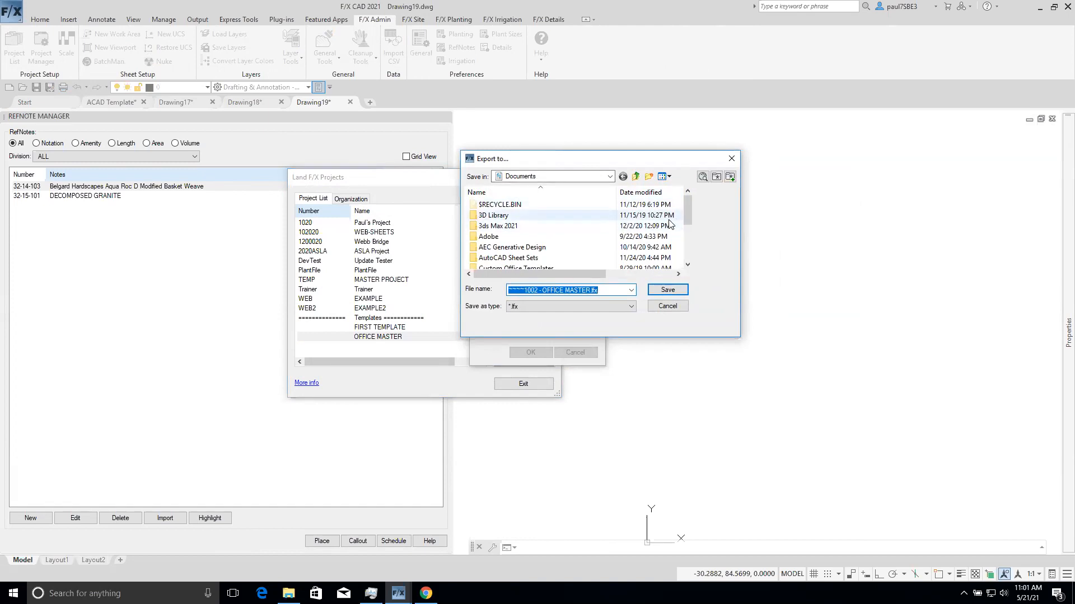
pyautogui.moveTo(686, 205)
pyautogui.mouseDown()
pyautogui.moveTo(687, 248)
pyautogui.moveTo(689, 197)
pyautogui.mouseUp()
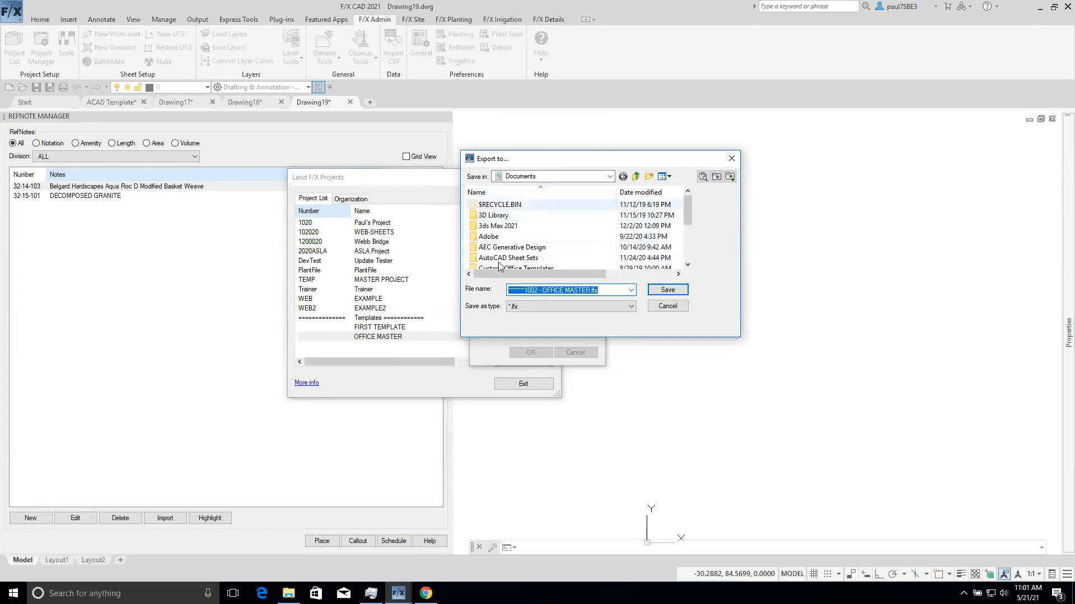
pyautogui.click(602, 176)
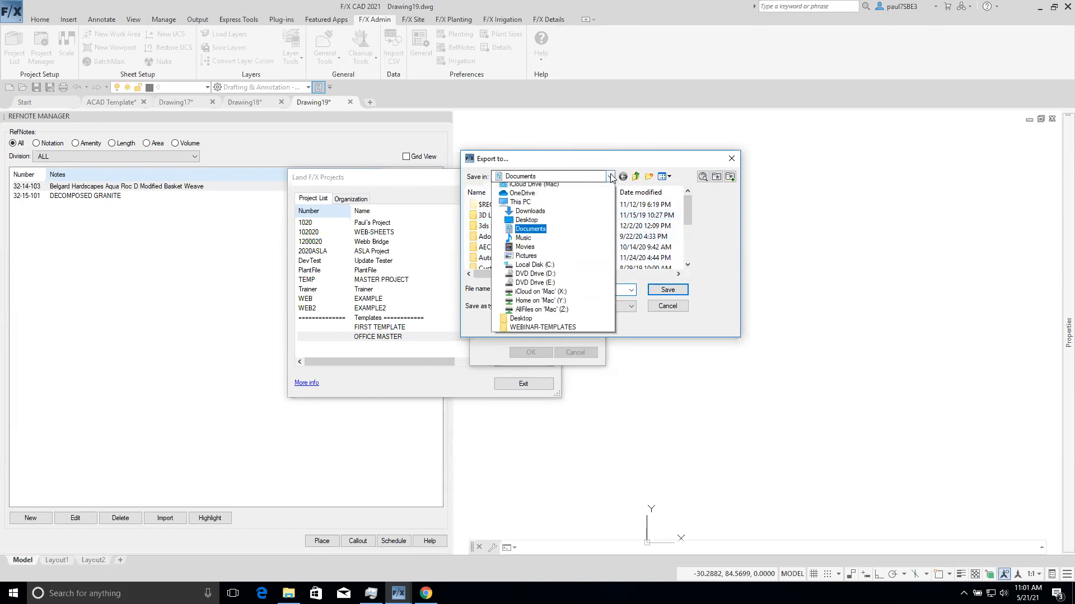
pyautogui.click(580, 197)
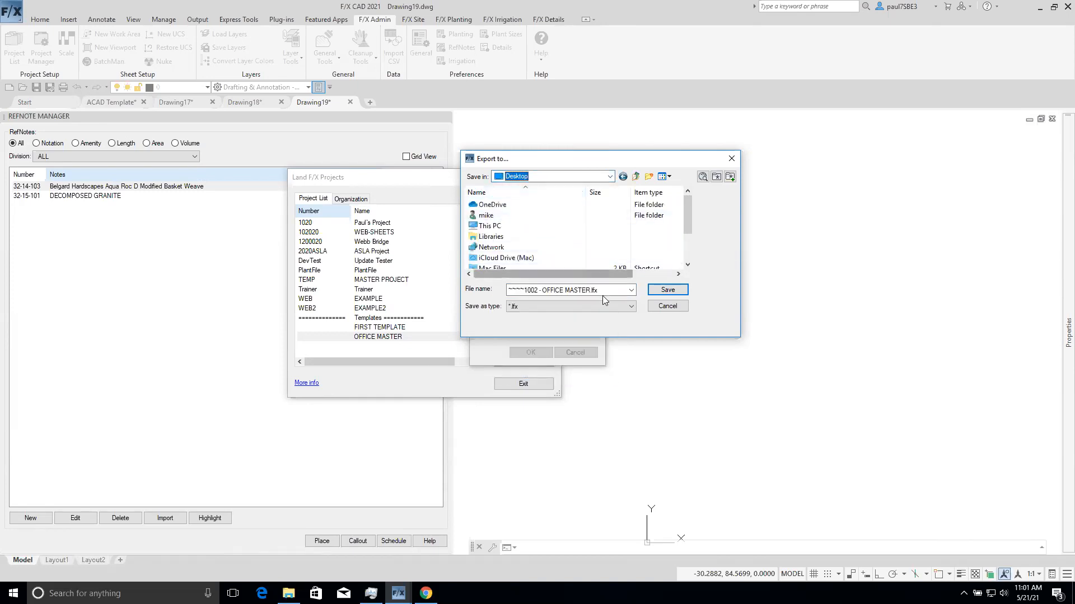
pyautogui.moveTo(684, 217)
pyautogui.mouseDown()
pyautogui.moveTo(684, 244)
pyautogui.moveTo(684, 216)
pyautogui.mouseUp()
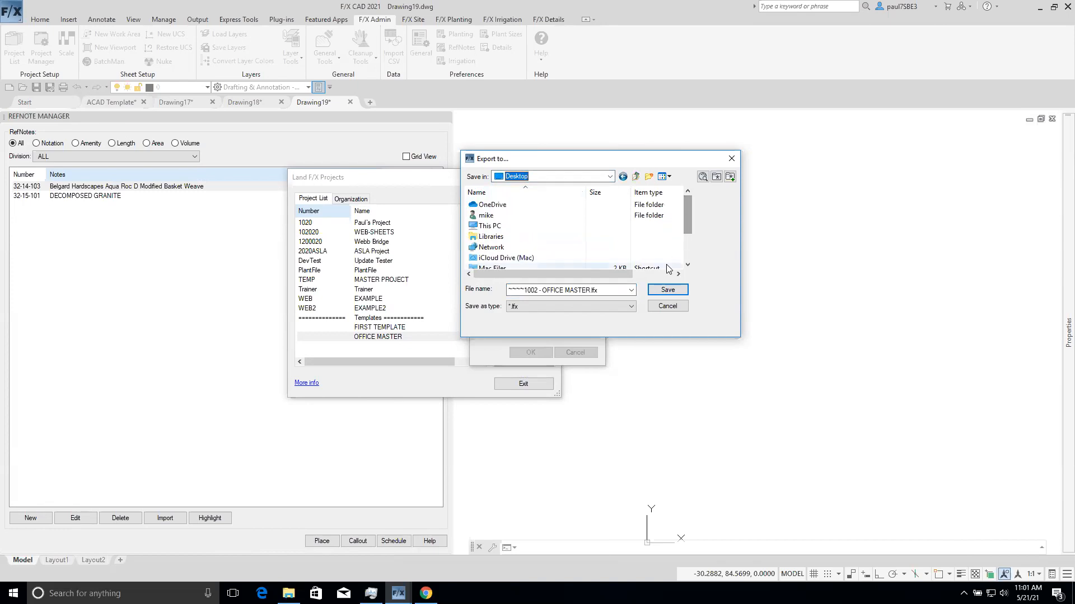
pyautogui.click(666, 290)
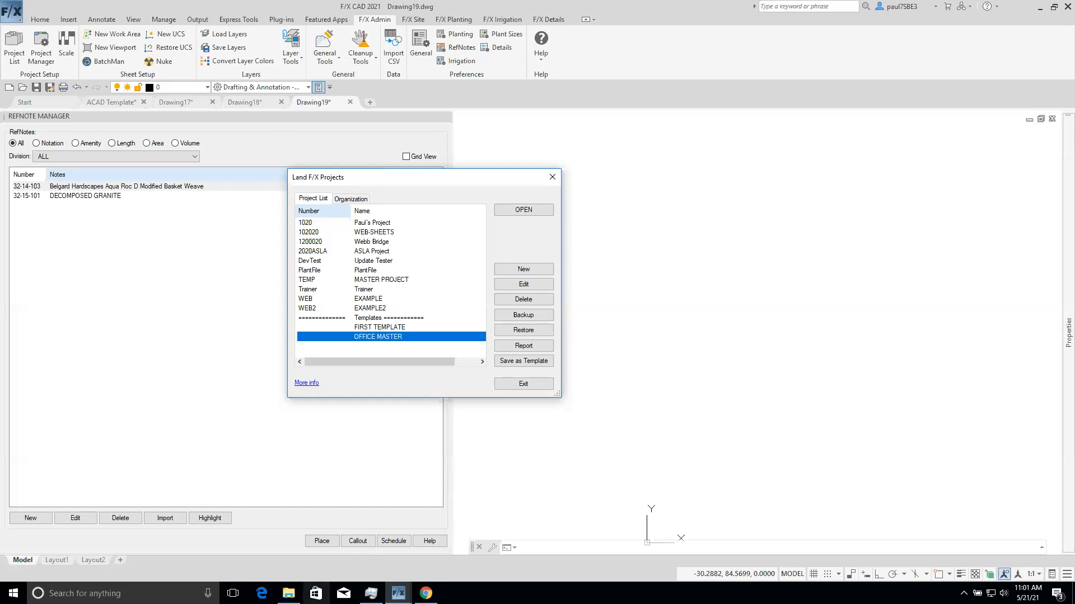
pyautogui.click(536, 386)
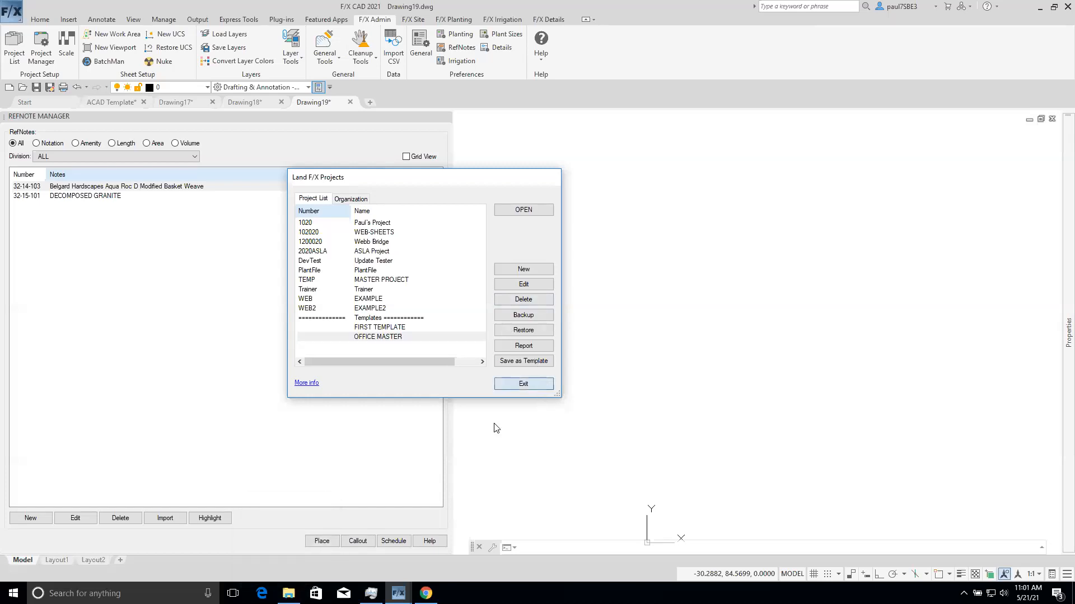
# - Switch to File Explorer, show the Desktop folder without hidden items and select the OFFICE MASTER backup file
pyautogui.moveTo(288, 593)
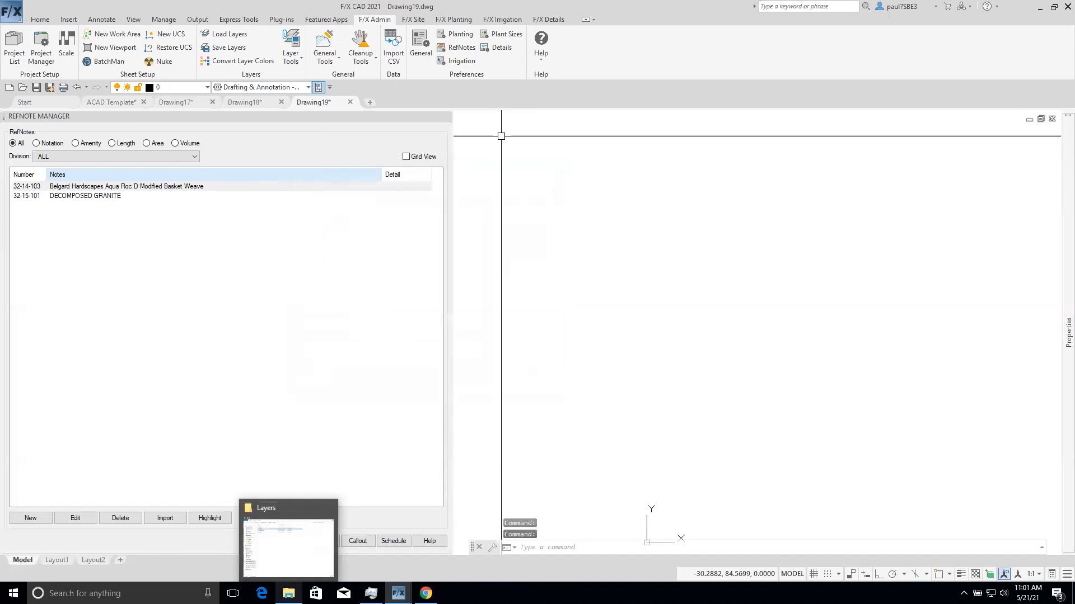
pyautogui.click(285, 549)
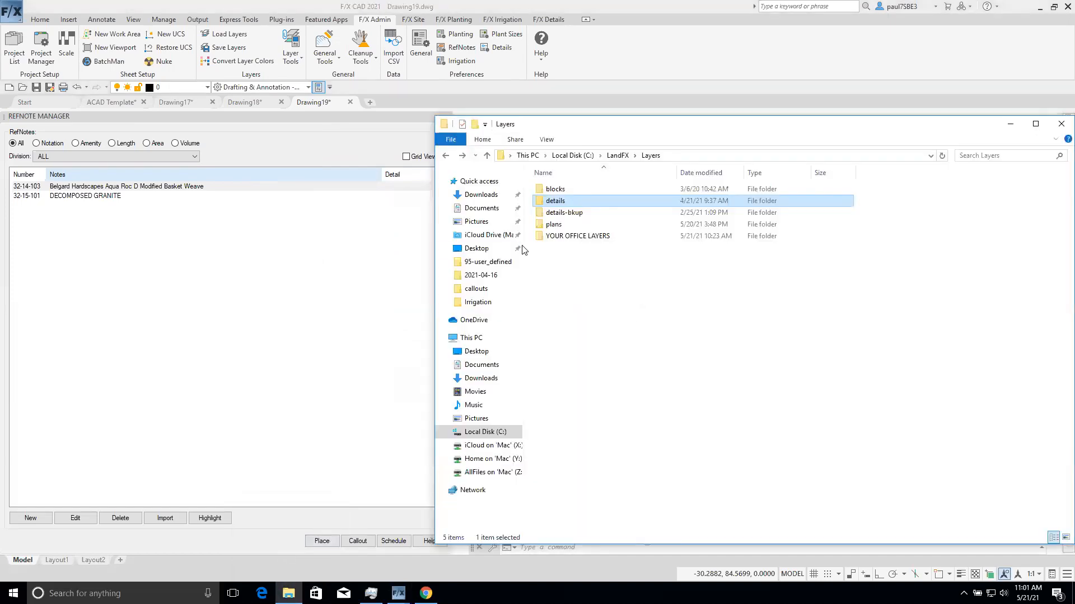
pyautogui.click(476, 351)
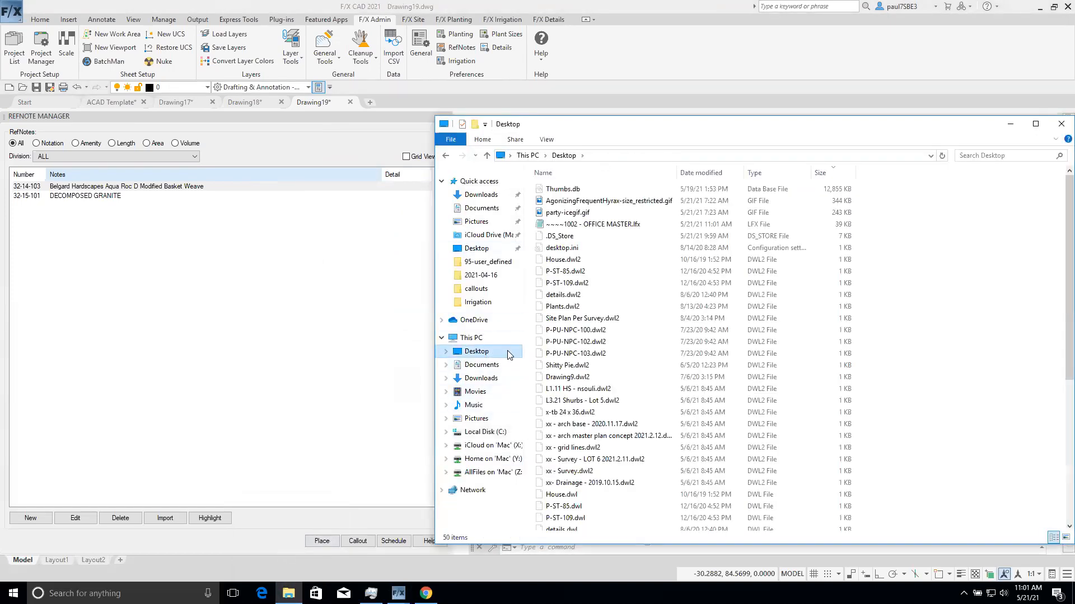
pyautogui.click(546, 139)
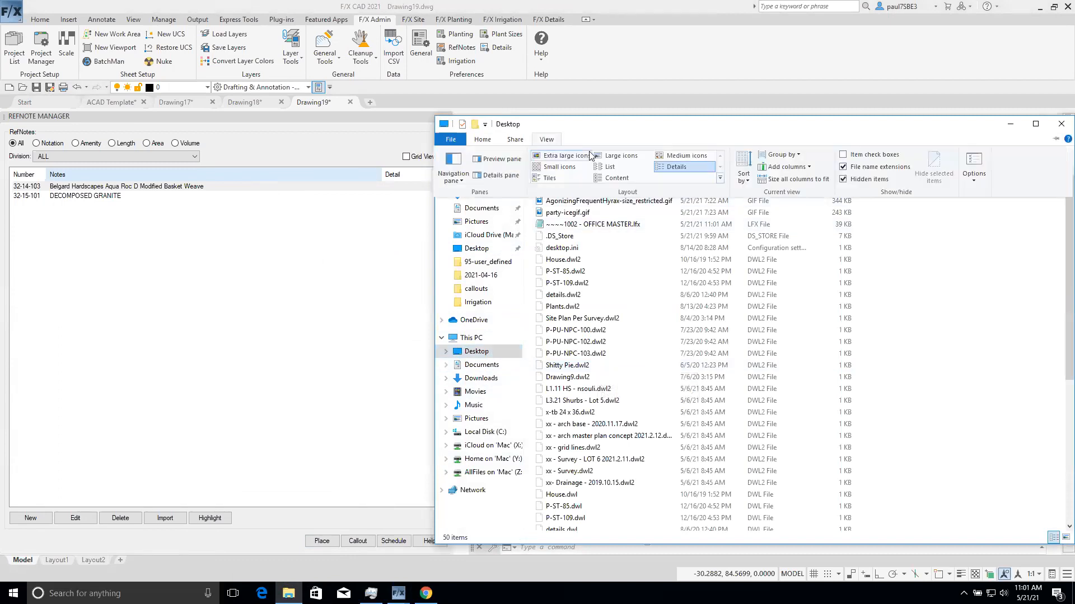
pyautogui.click(843, 179)
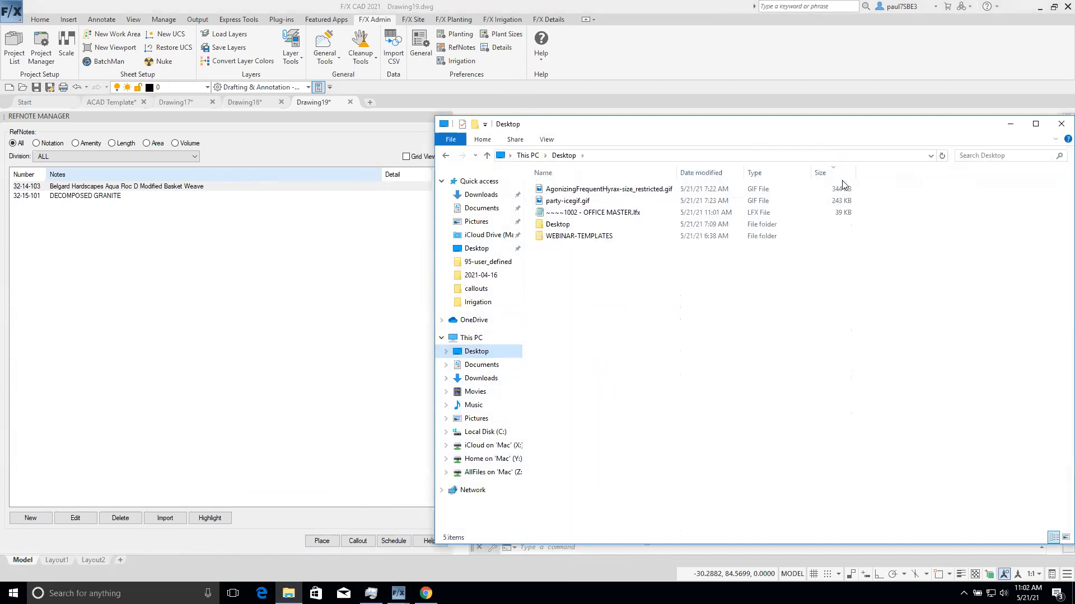
pyautogui.click(614, 218)
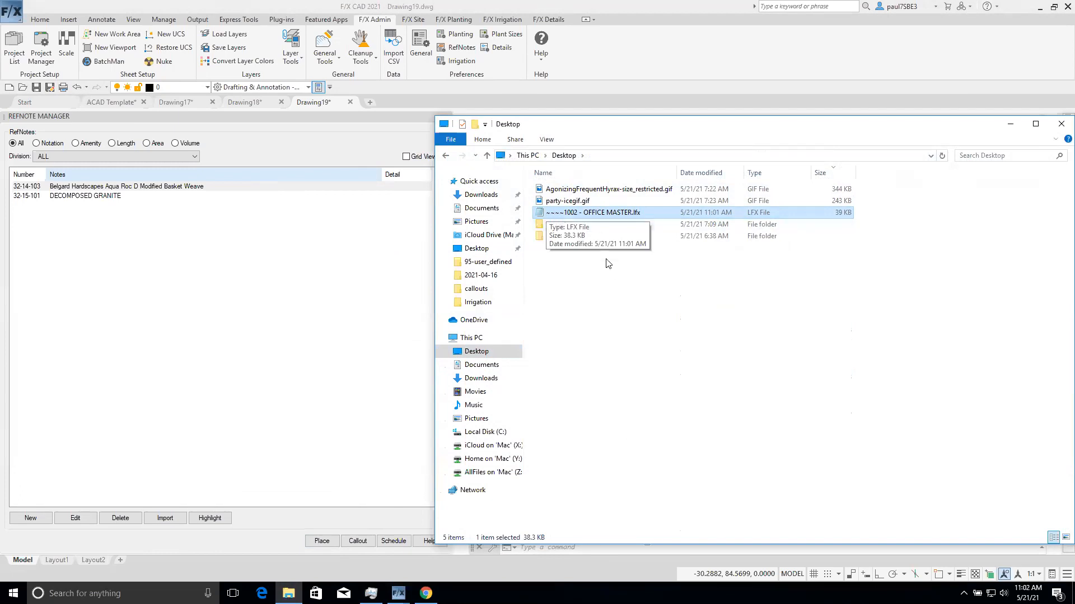
# - Browse to the 2021-04-16 folder in the LandFX data backup folder on drive C
pyautogui.click(486, 433)
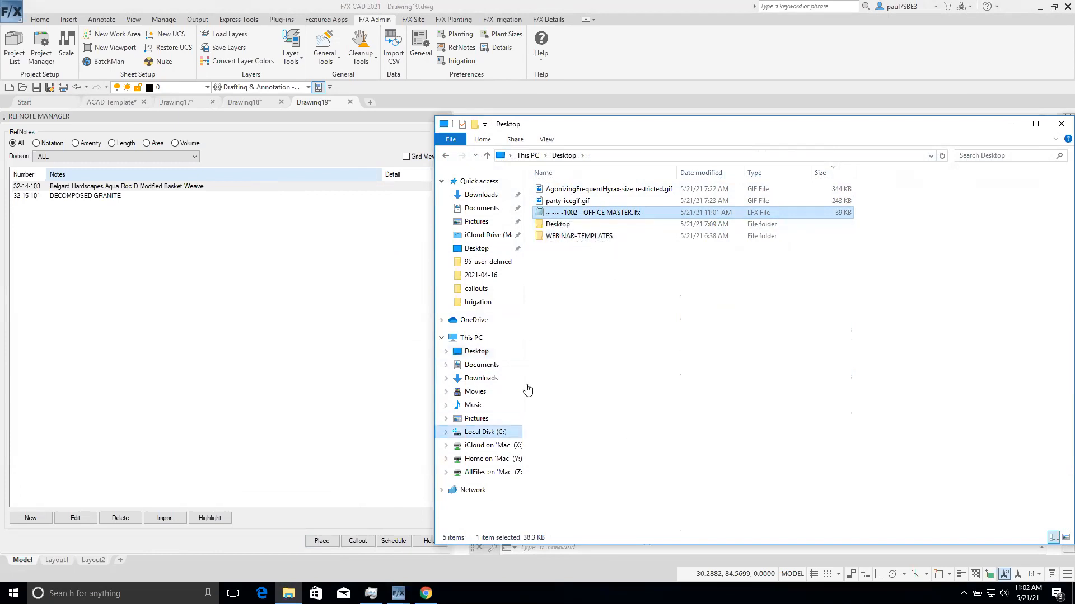
pyautogui.doubleClick(564, 212)
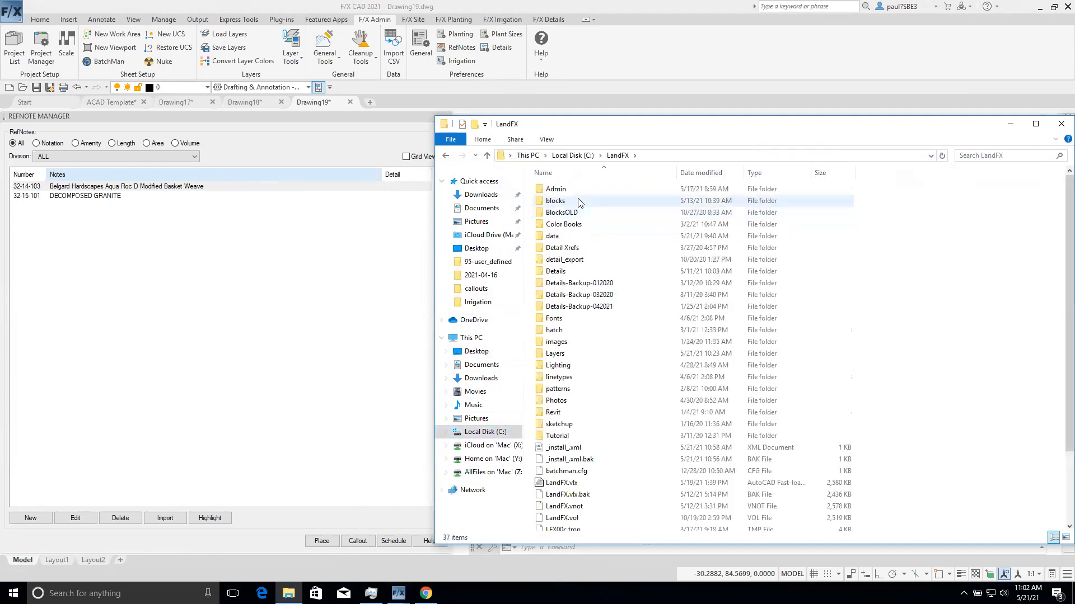
pyautogui.doubleClick(566, 238)
pyautogui.doubleClick(567, 190)
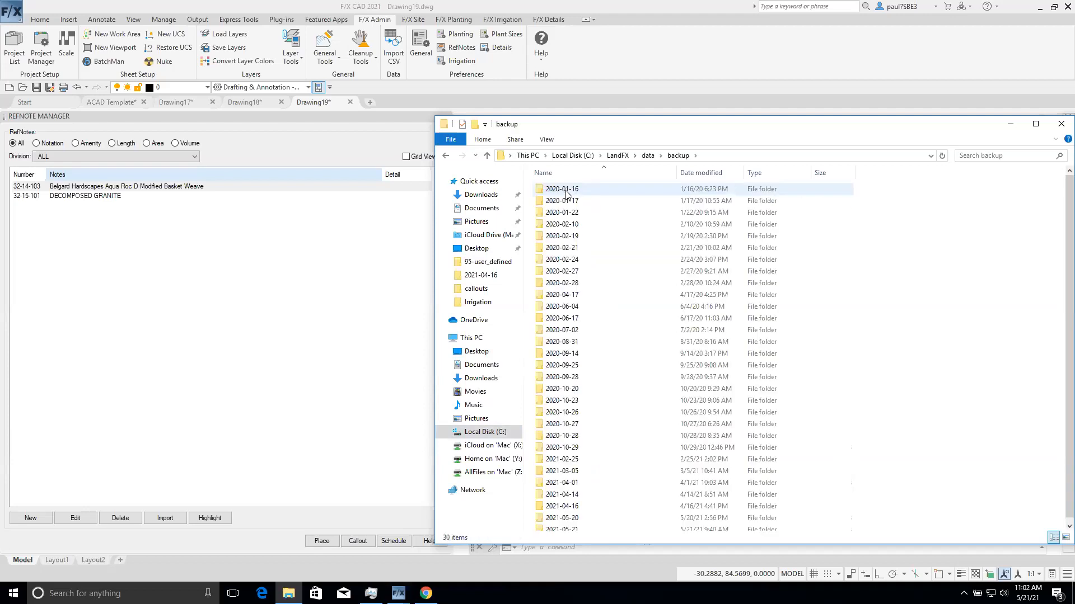
pyautogui.scroll(-1, 574, 313)
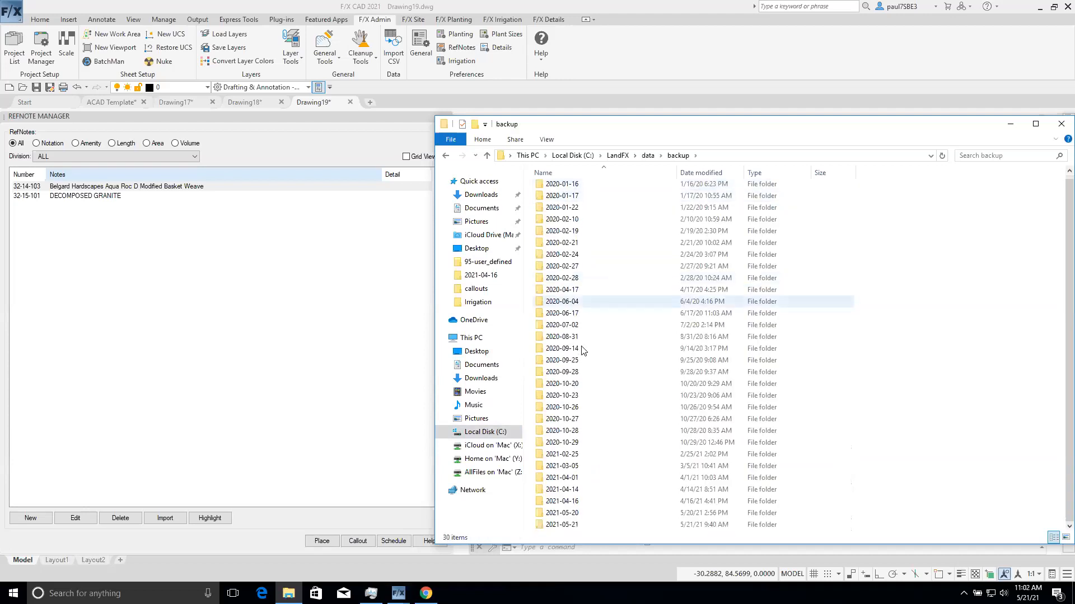
pyautogui.doubleClick(579, 502)
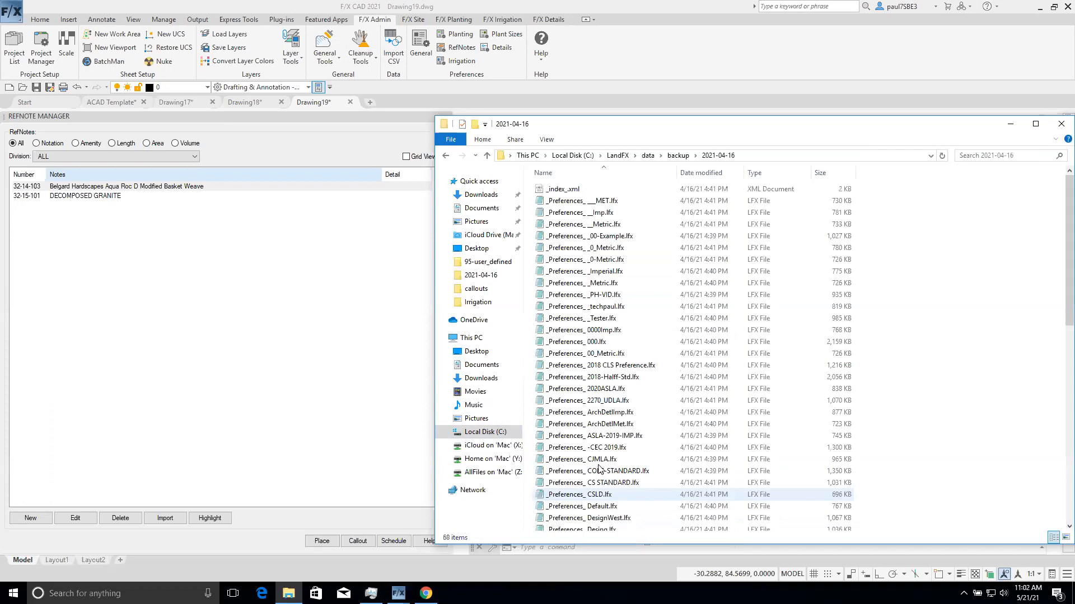
# - Look through the dated folder's preference, template and project LFX backups, and close File Explorer
pyautogui.scroll(-10, 604, 468)
pyautogui.scroll(-1, 616, 467)
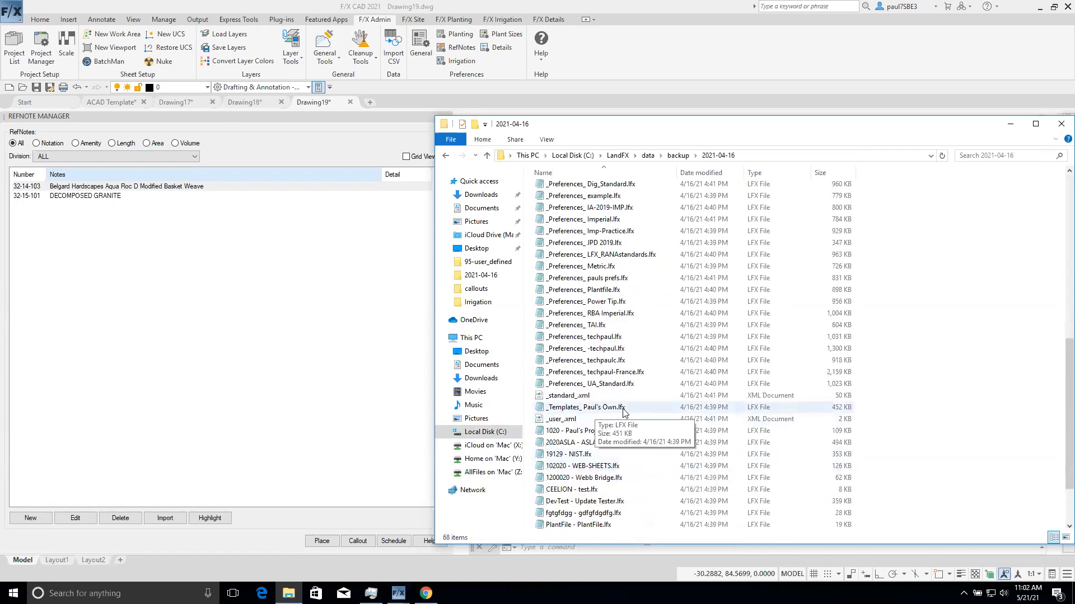
pyautogui.click(620, 408)
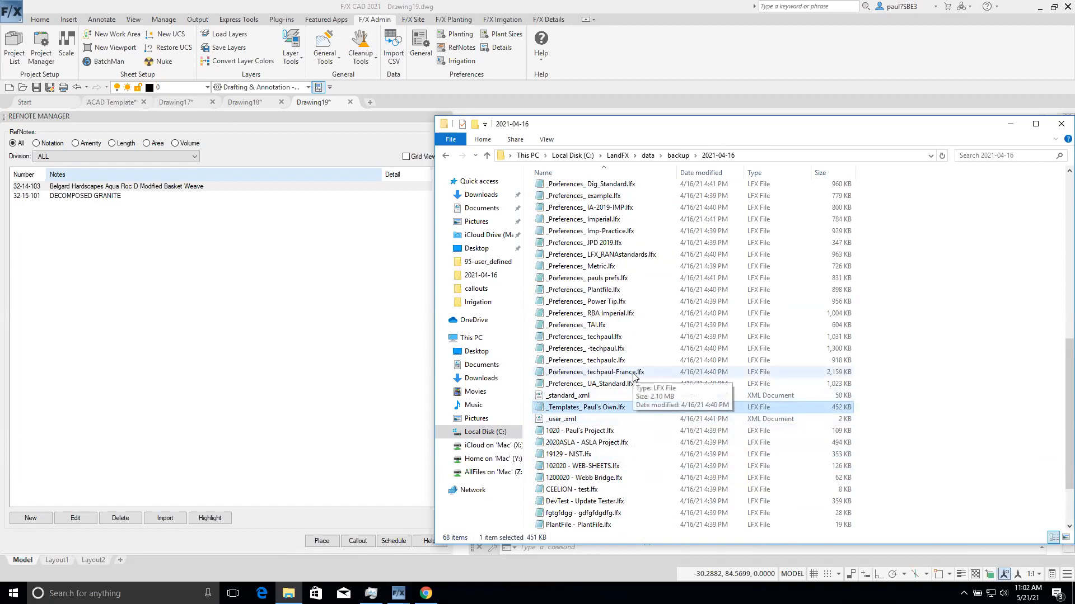
pyautogui.scroll(2, 621, 377)
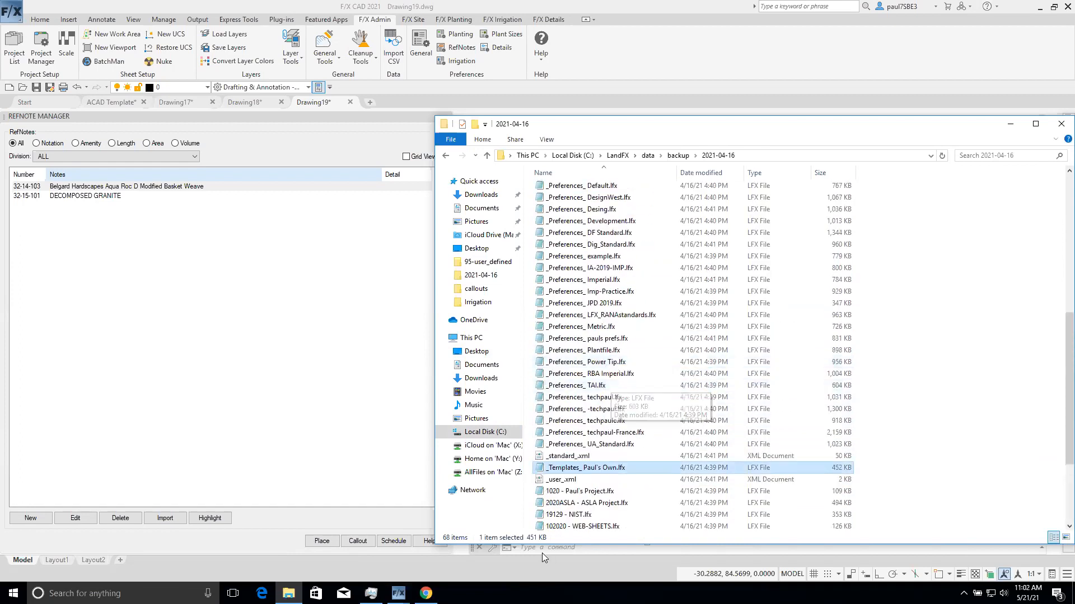
pyautogui.click(577, 491)
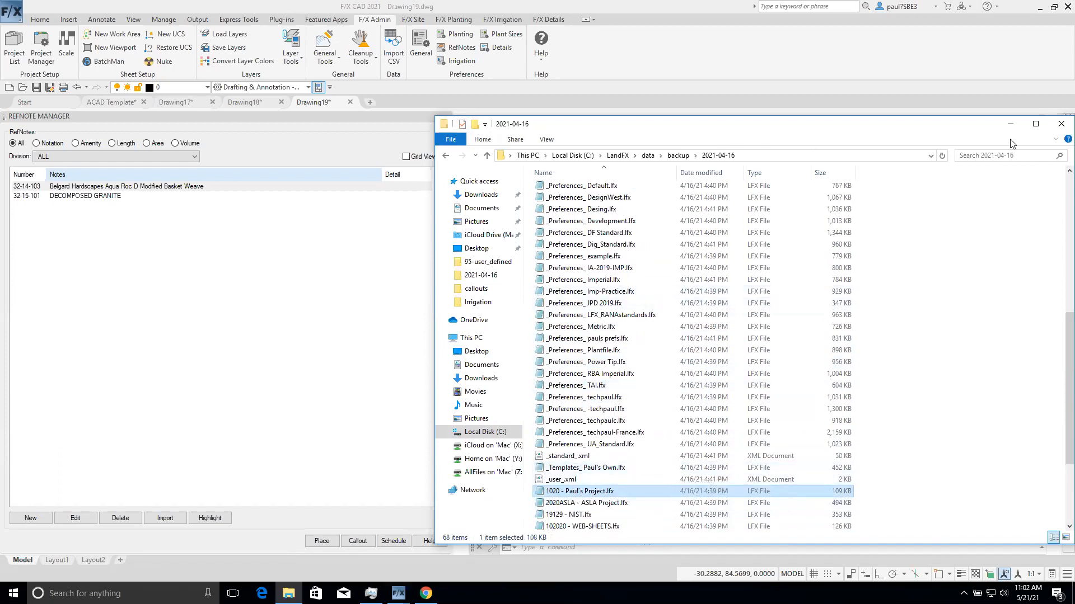
pyautogui.click(1061, 124)
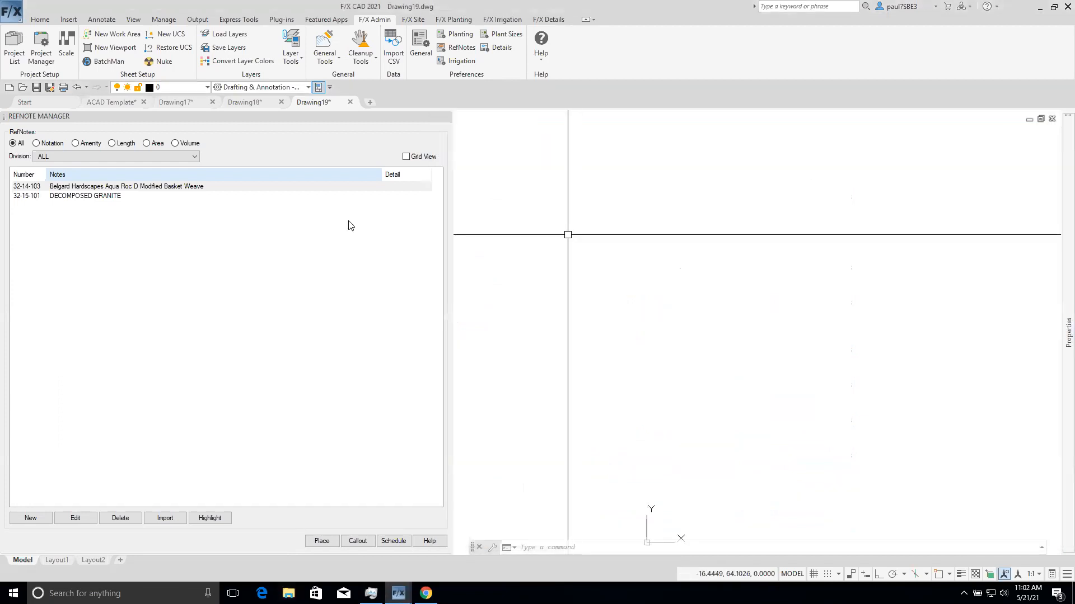
# - Restore ~~~~1002 - OFFICE MASTER.lfx from the Desktop as a project with the number TEMPBAK
pyautogui.click(14, 48)
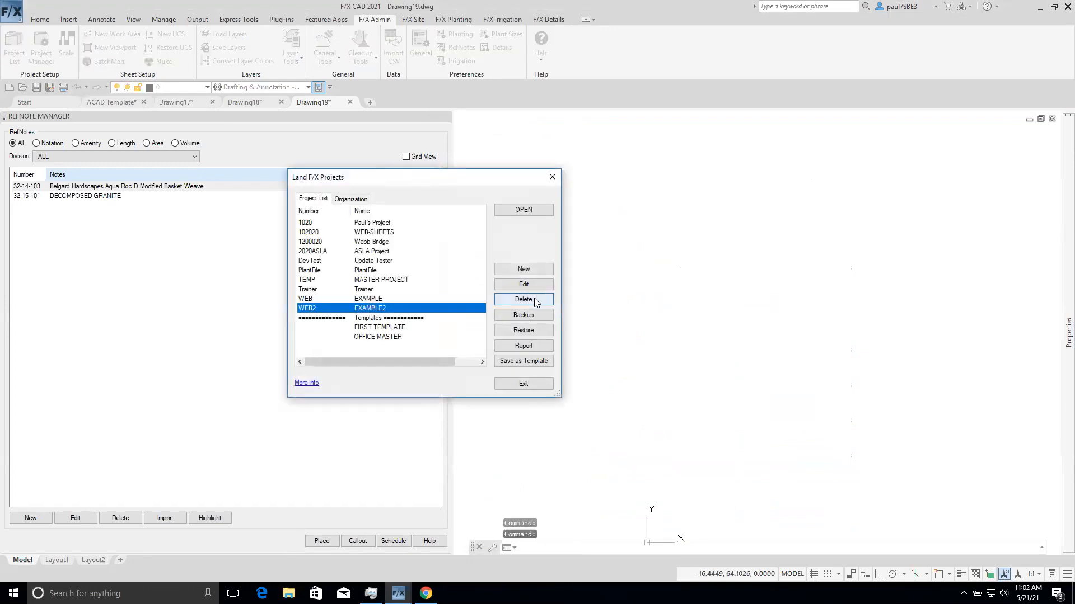
pyautogui.click(508, 332)
pyautogui.click(513, 276)
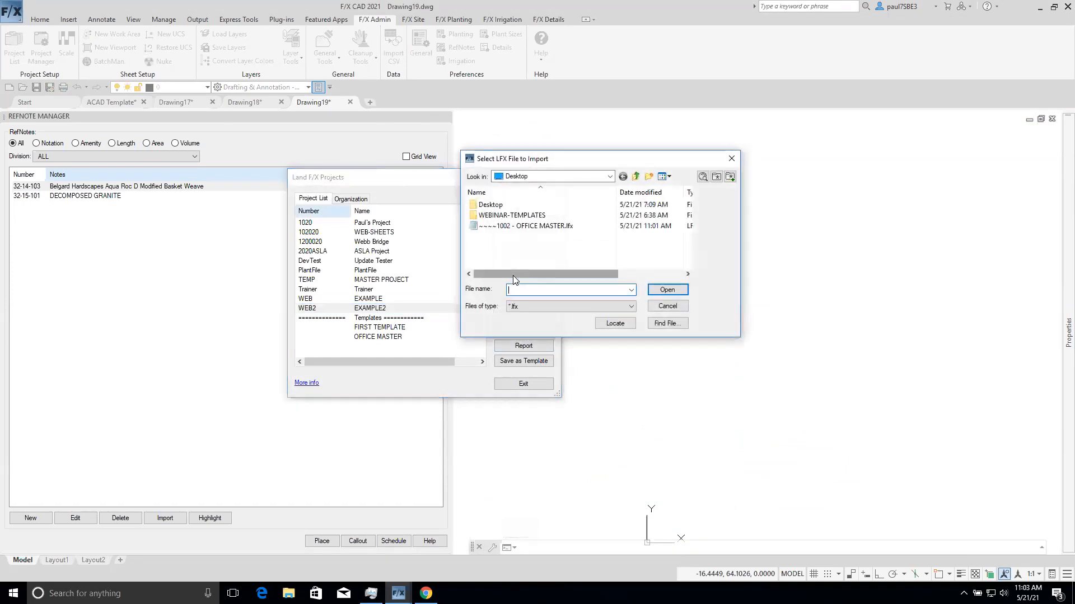
pyautogui.click(543, 226)
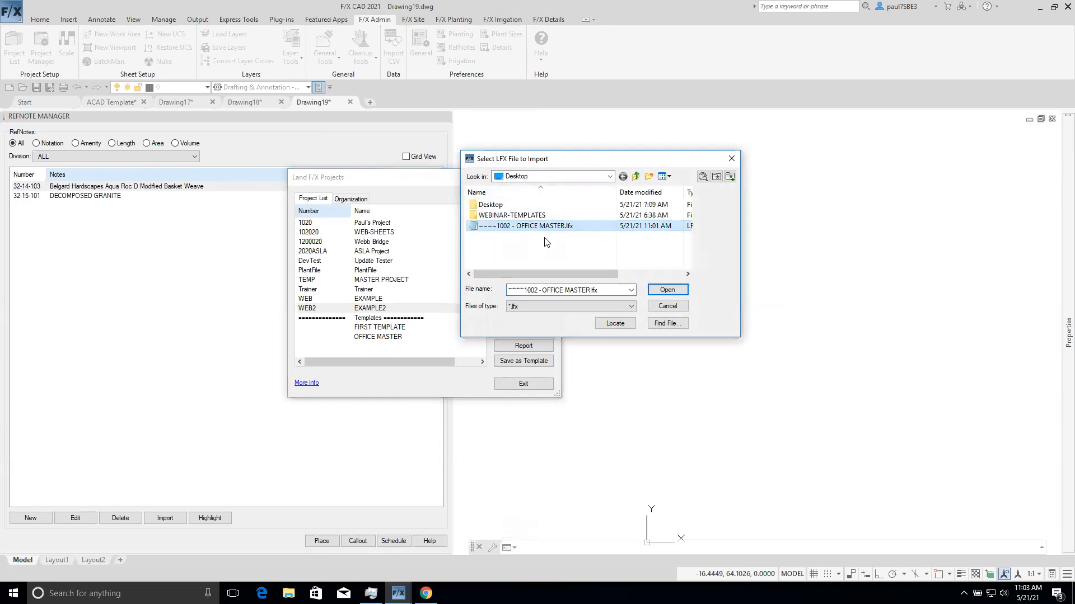
pyautogui.click(656, 290)
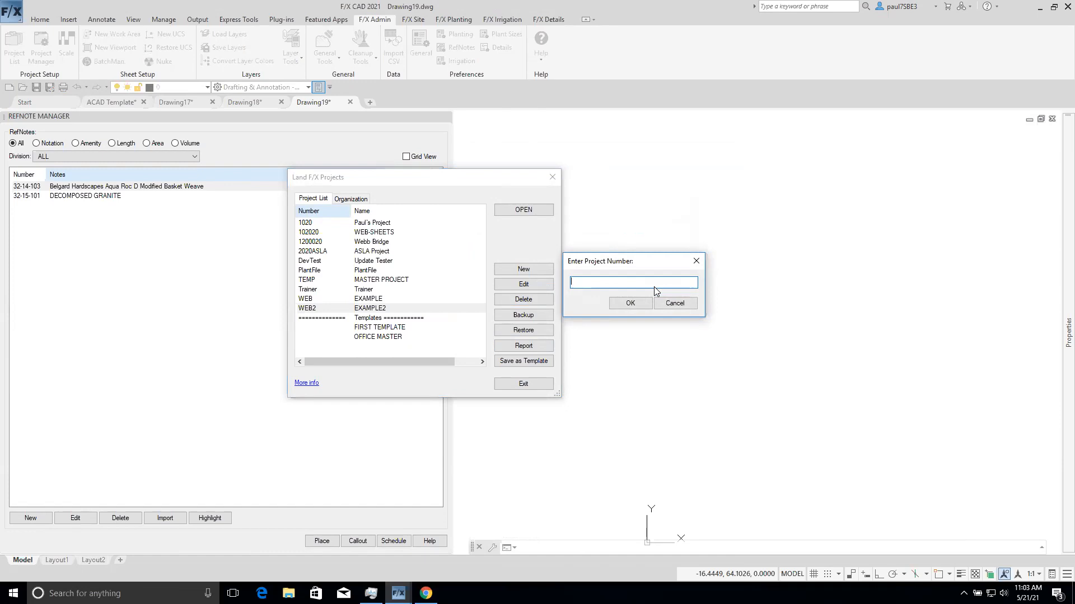
pyautogui.write('TEMPBAK')
pyautogui.press('Return')
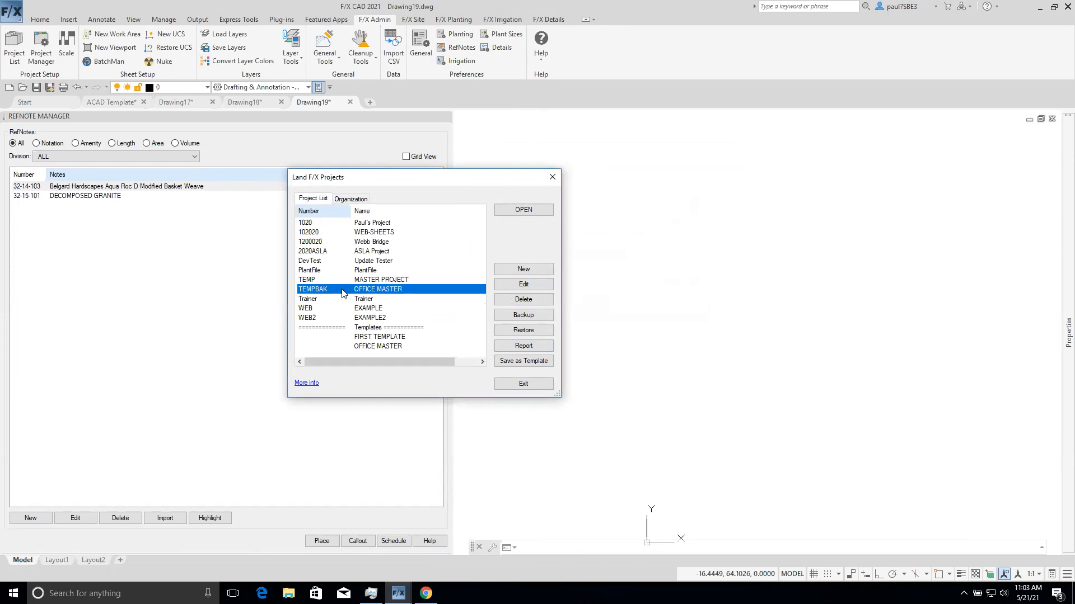
# - Save the TEMPBAK project as the template OFFICE MASTER, overwriting the existing one, and select that template in the list
pyautogui.click(516, 363)
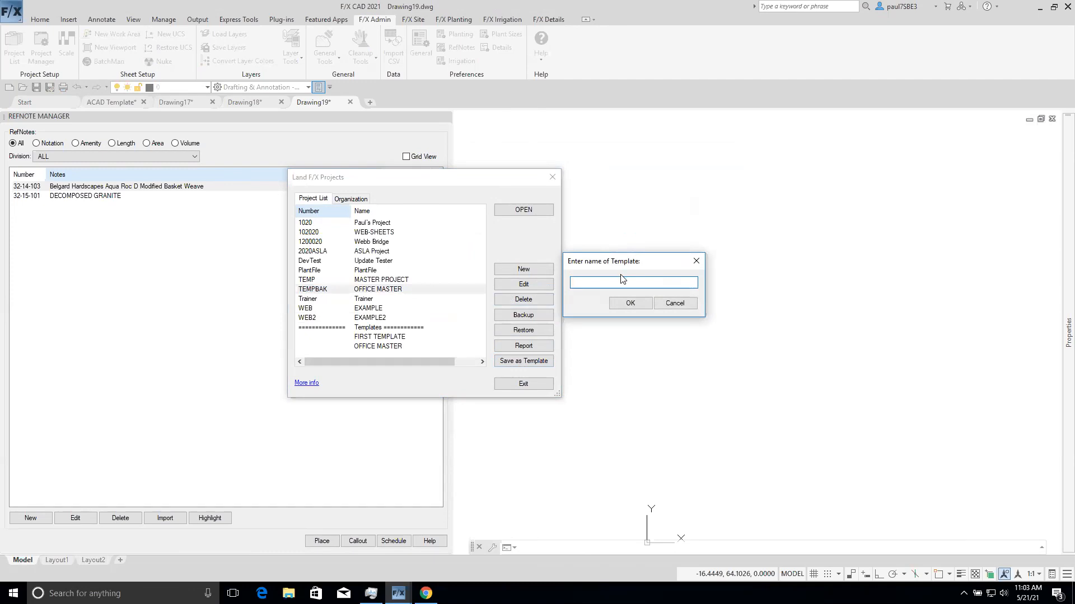
pyautogui.write('OFFICE MASTER')
pyautogui.click(628, 303)
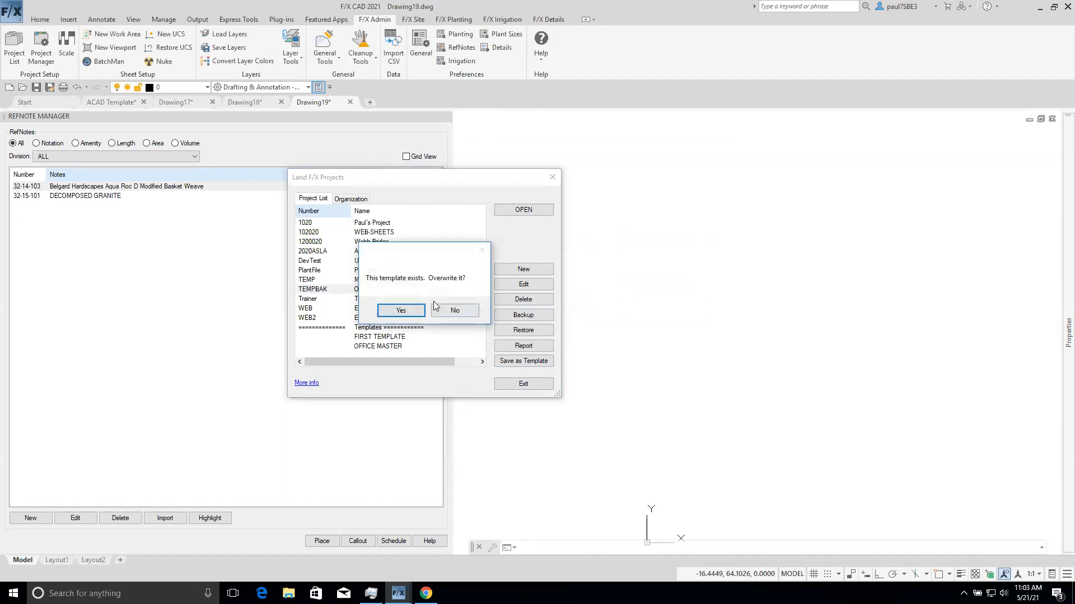
pyautogui.click(408, 310)
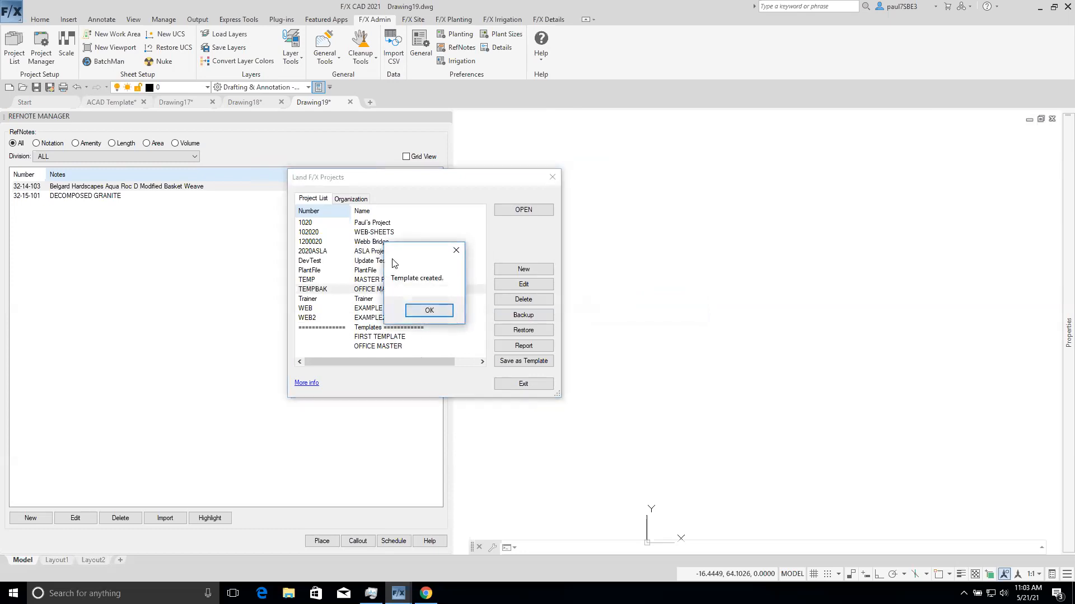
pyautogui.click(425, 309)
pyautogui.click(379, 347)
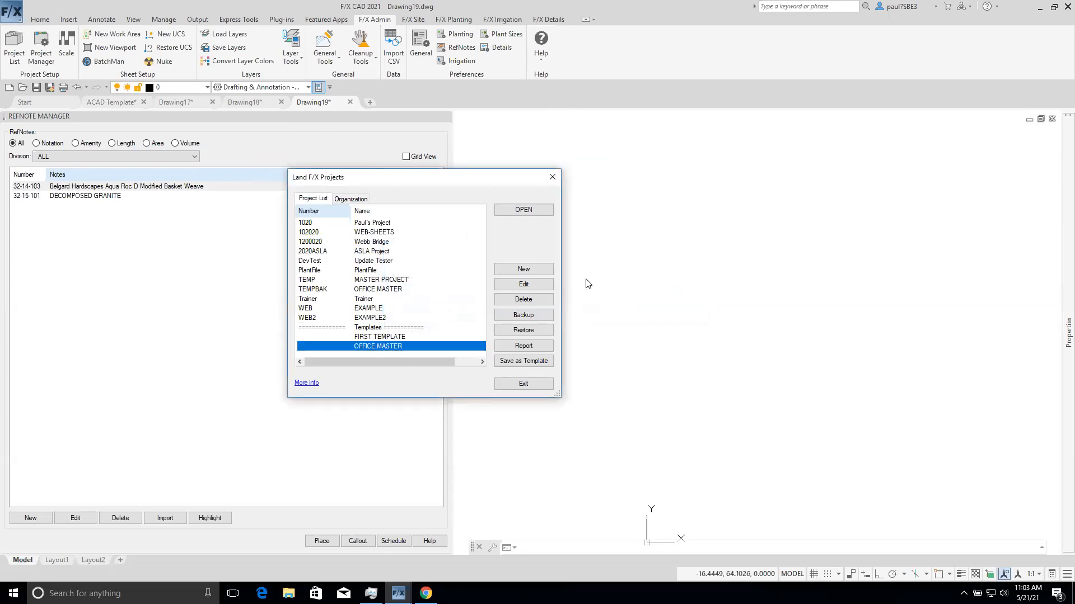